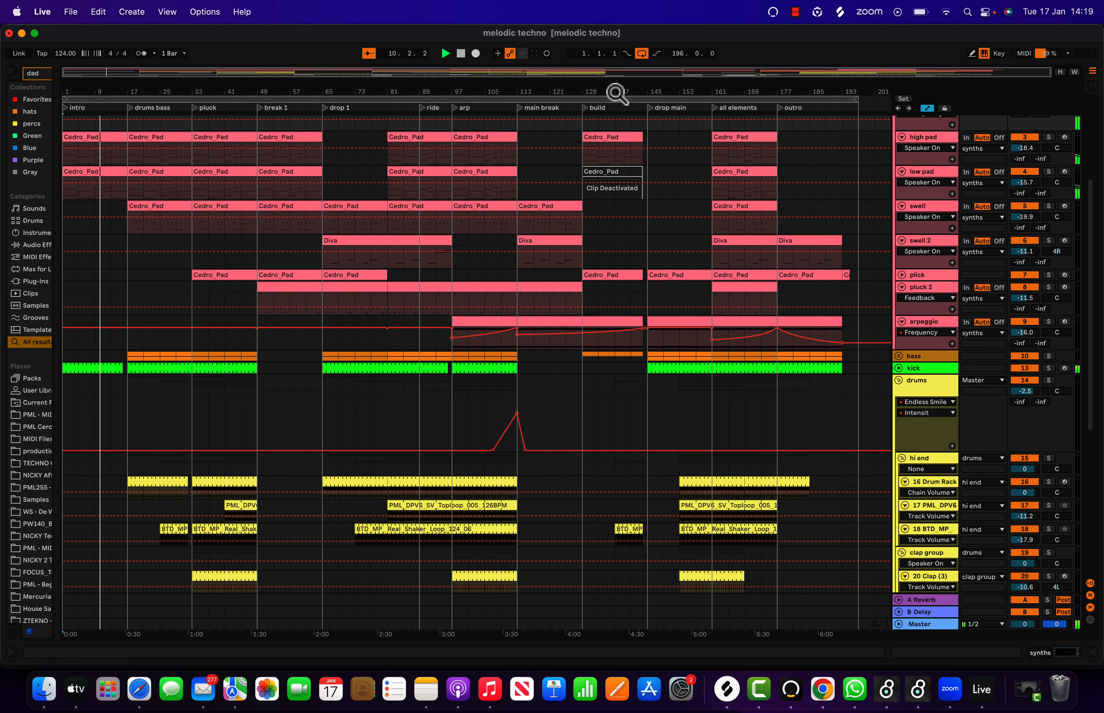
- Switch the Live set to full screen and unfold the fx group to show its tracks
left_click(34, 33)
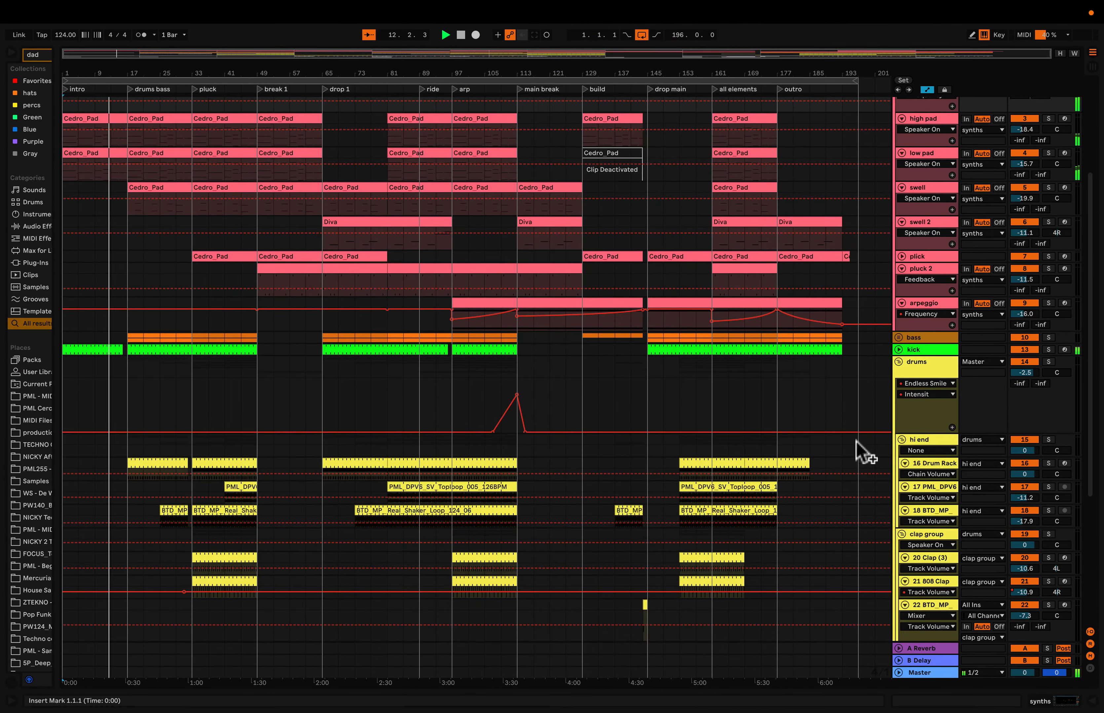
scroll(824, 365, "down", 5)
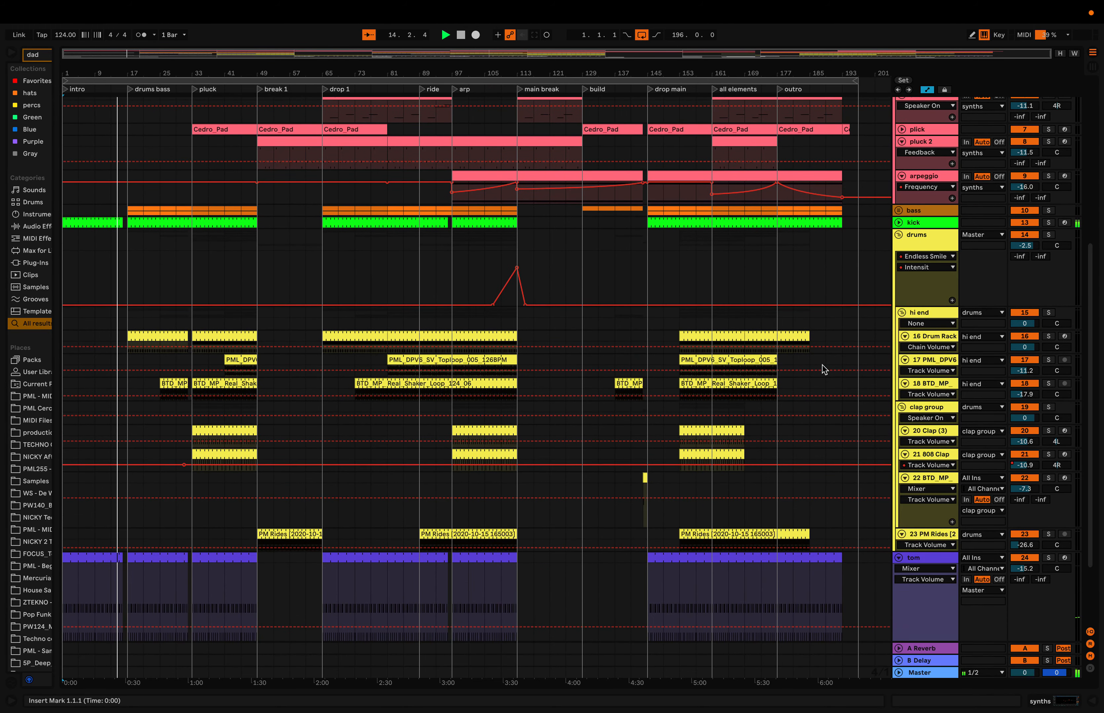
scroll(822, 365, "down", 3)
scroll(824, 367, "down", 1)
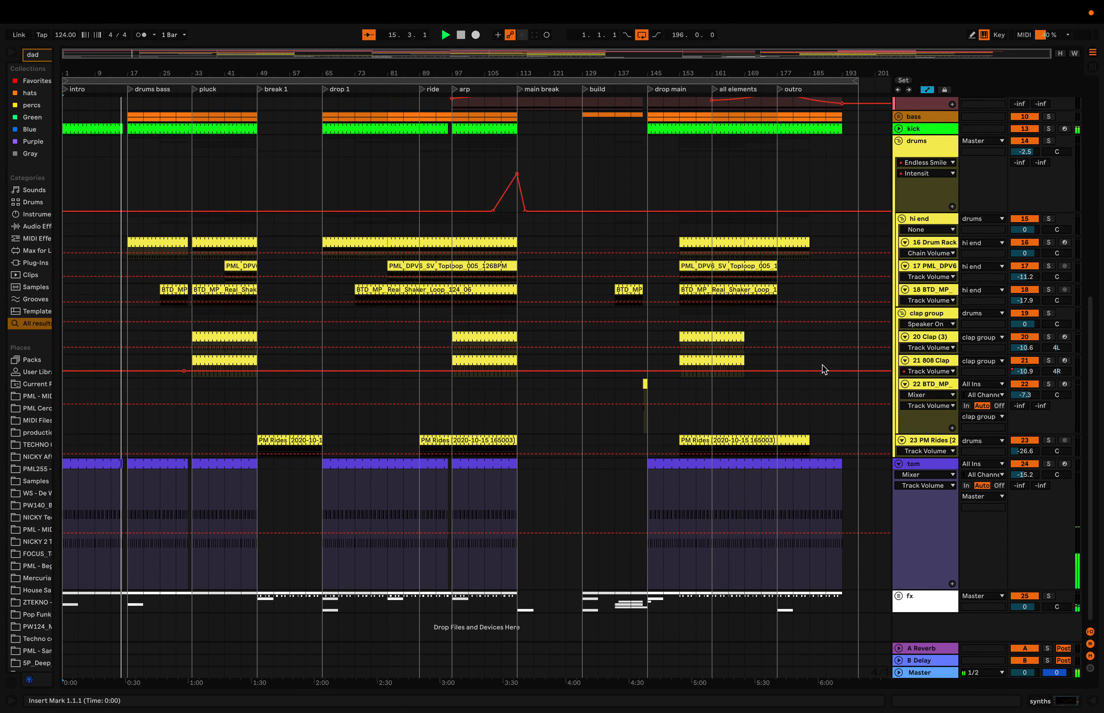
left_click(898, 596)
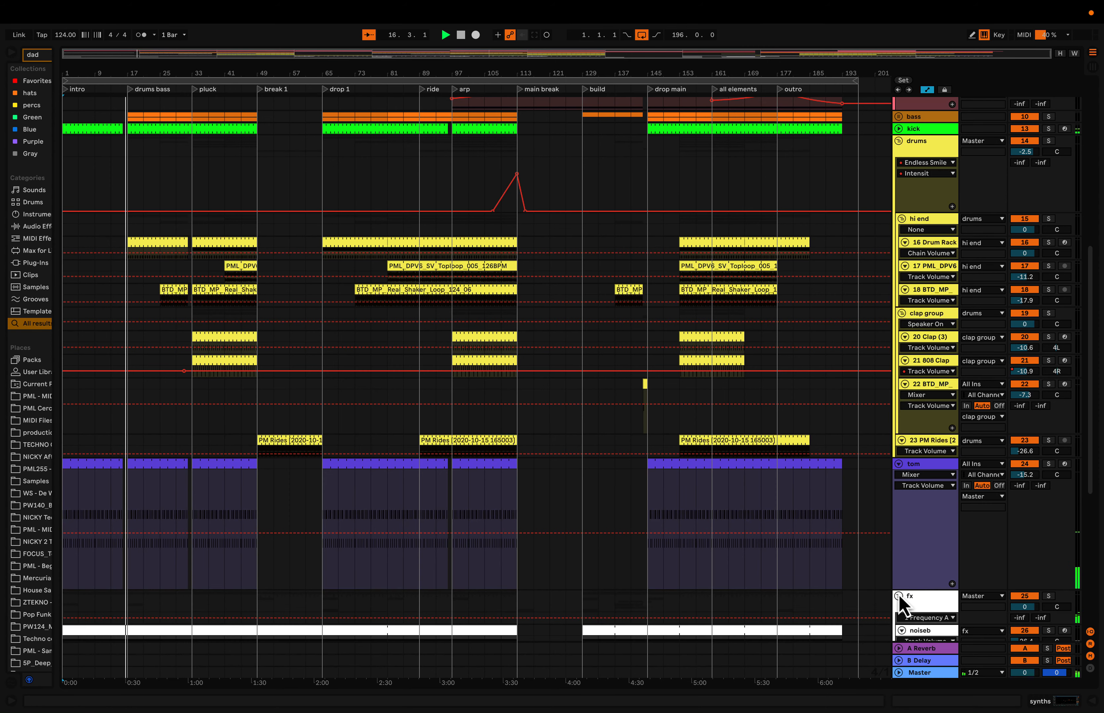
- Look over the arrangement from the fx tracks up through the drums to the synths and back
scroll(902, 603, "down", 10)
scroll(899, 595, "up", 5)
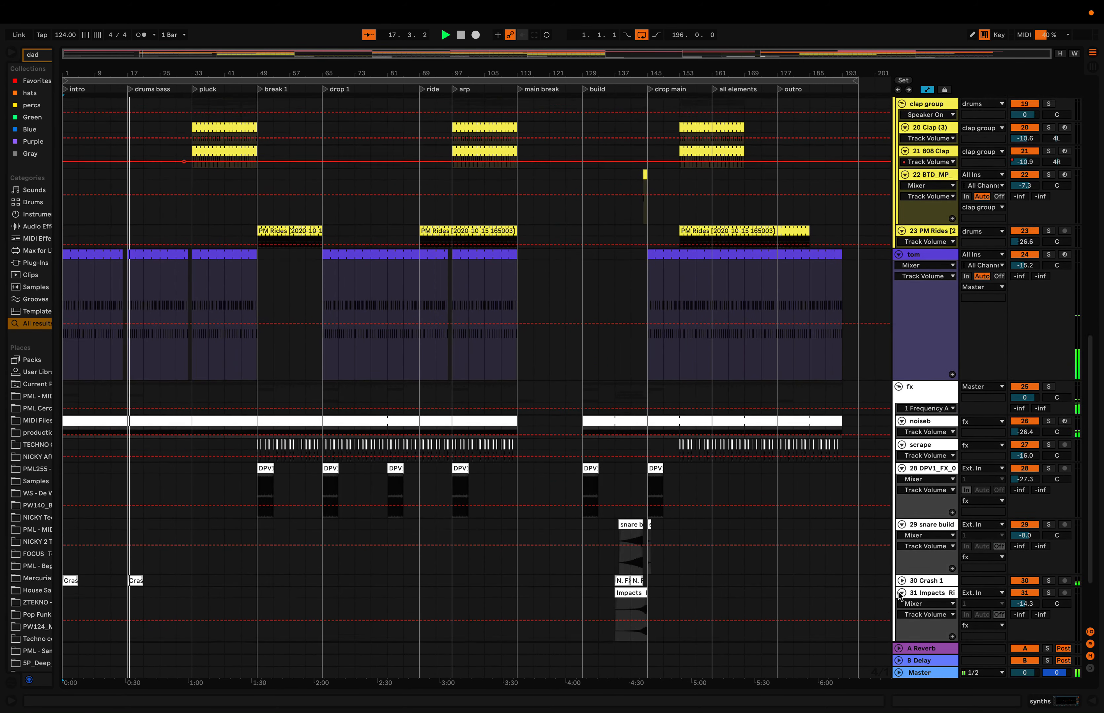
scroll(898, 592, "up", 3)
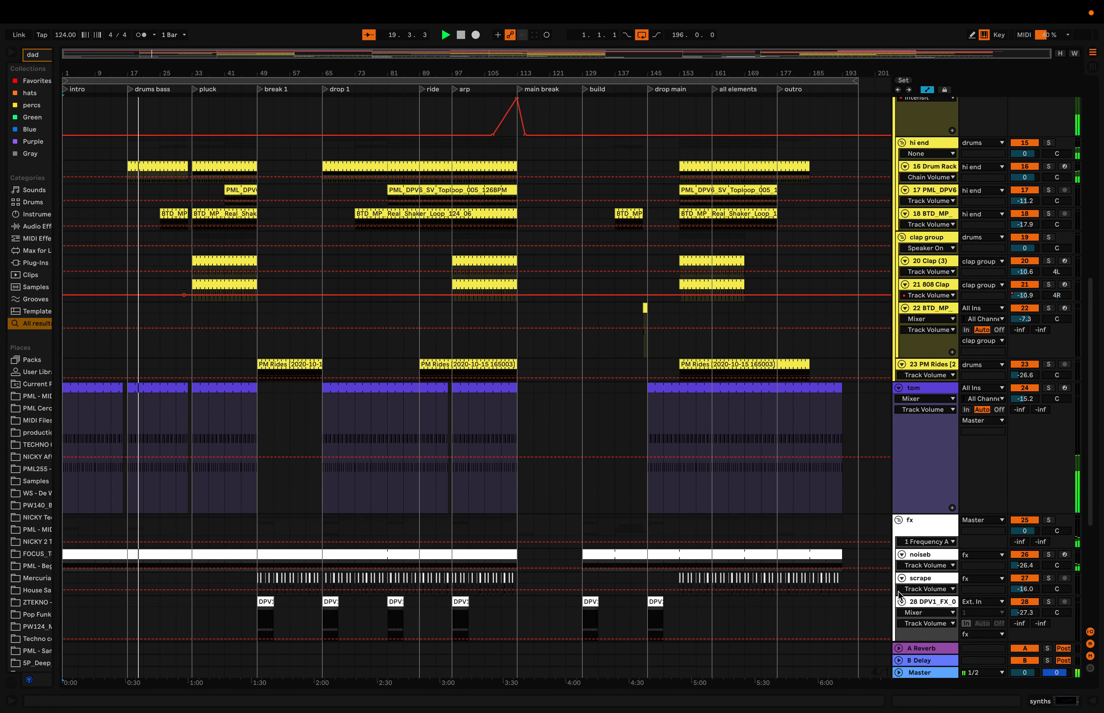
scroll(898, 592, "up", 5)
scroll(898, 592, "up", 3)
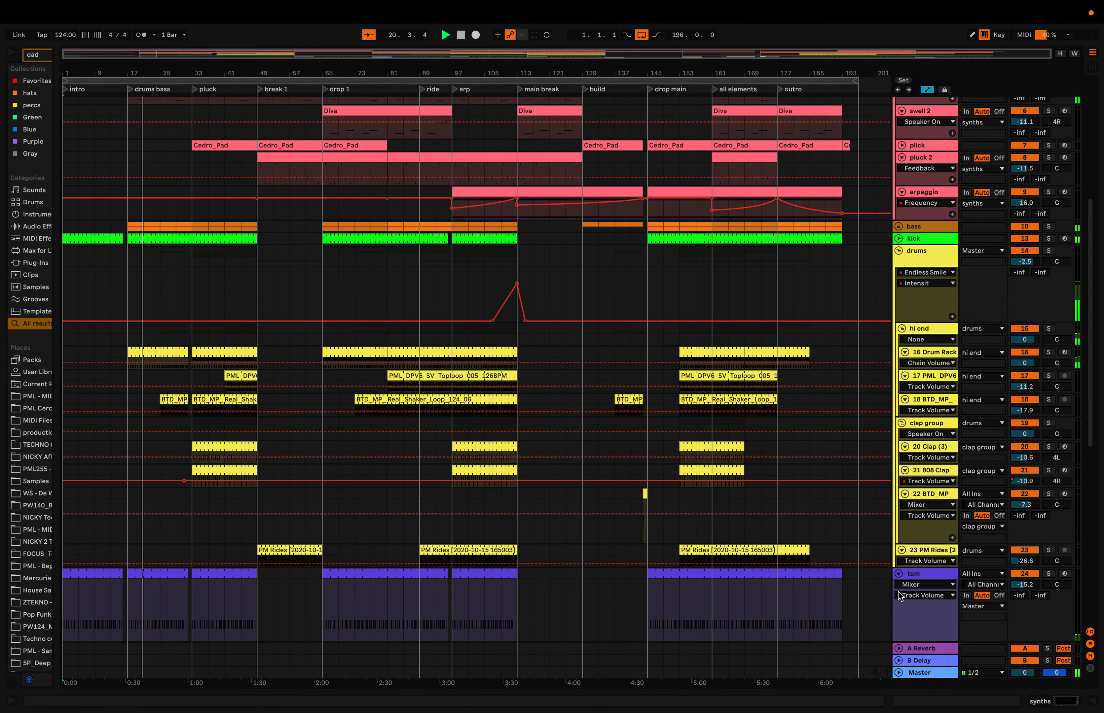
scroll(898, 592, "up", 3)
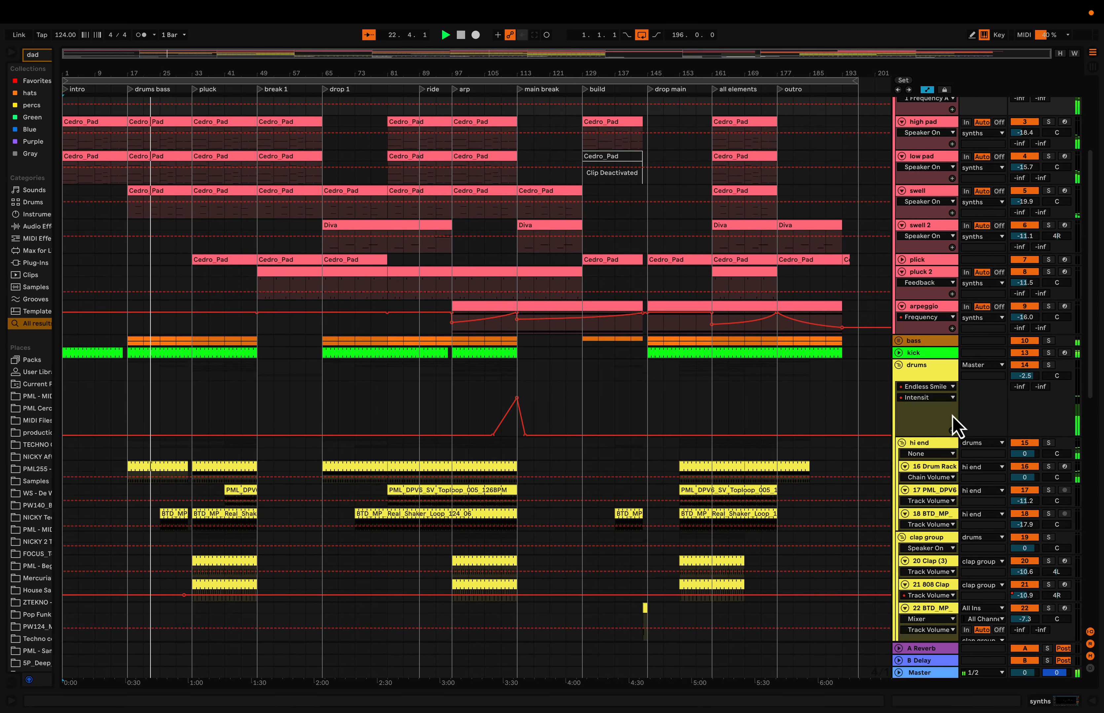
scroll(973, 344, "up", 3)
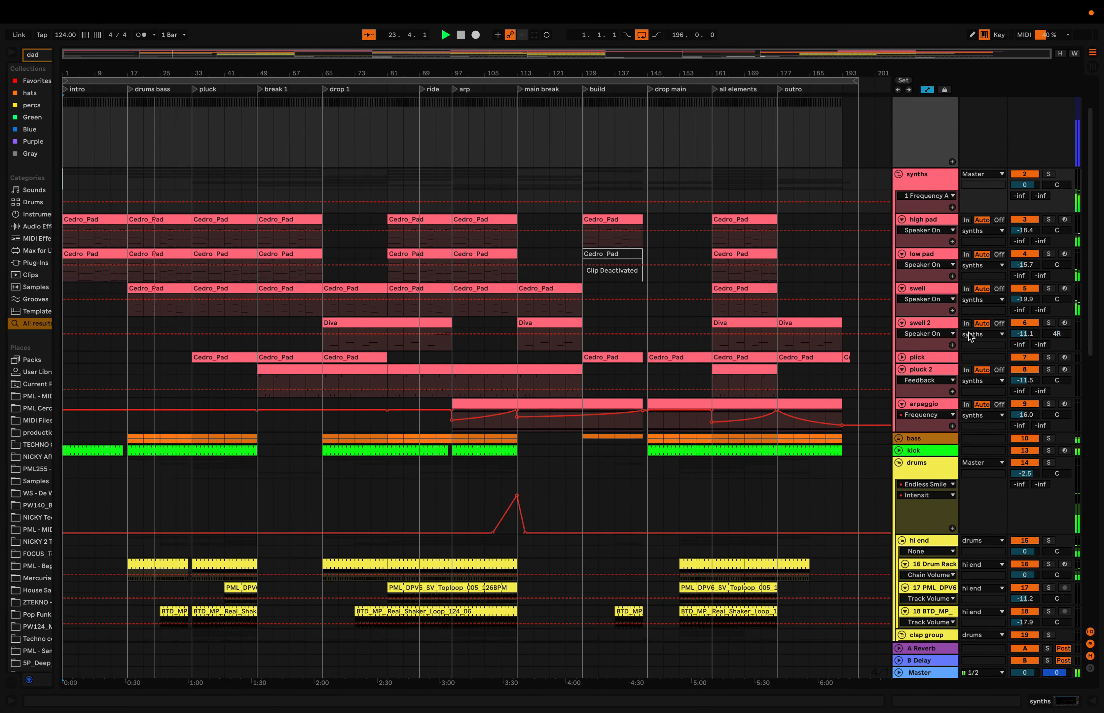
scroll(968, 334, "down", 5)
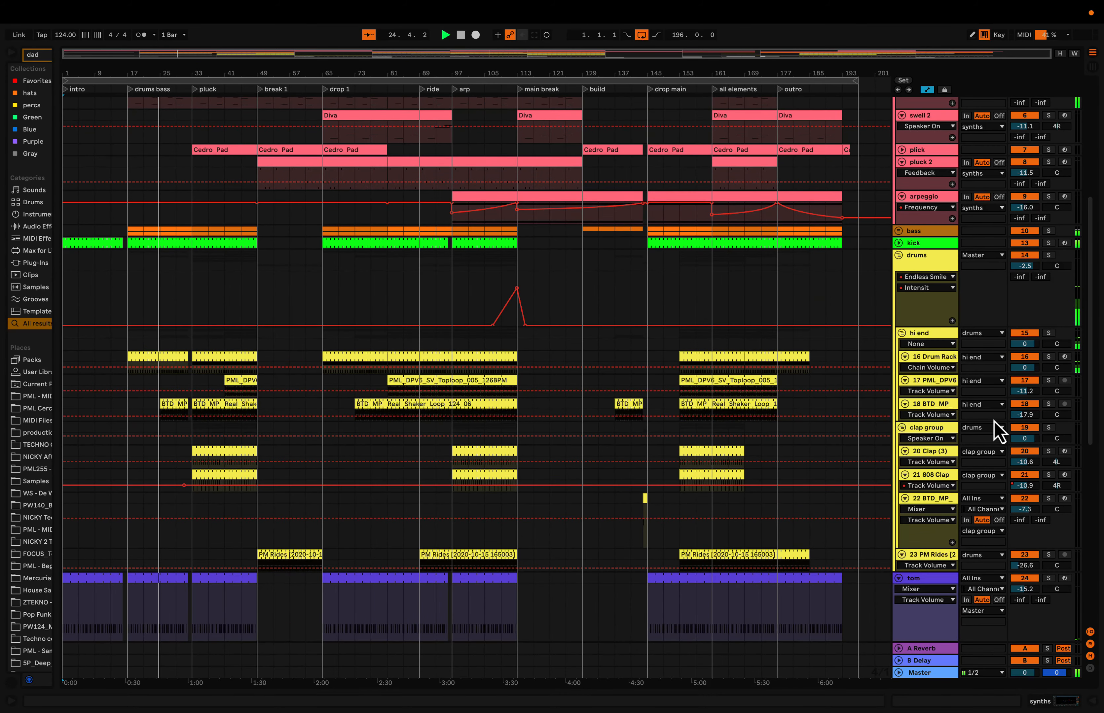
scroll(983, 459, "down", 7)
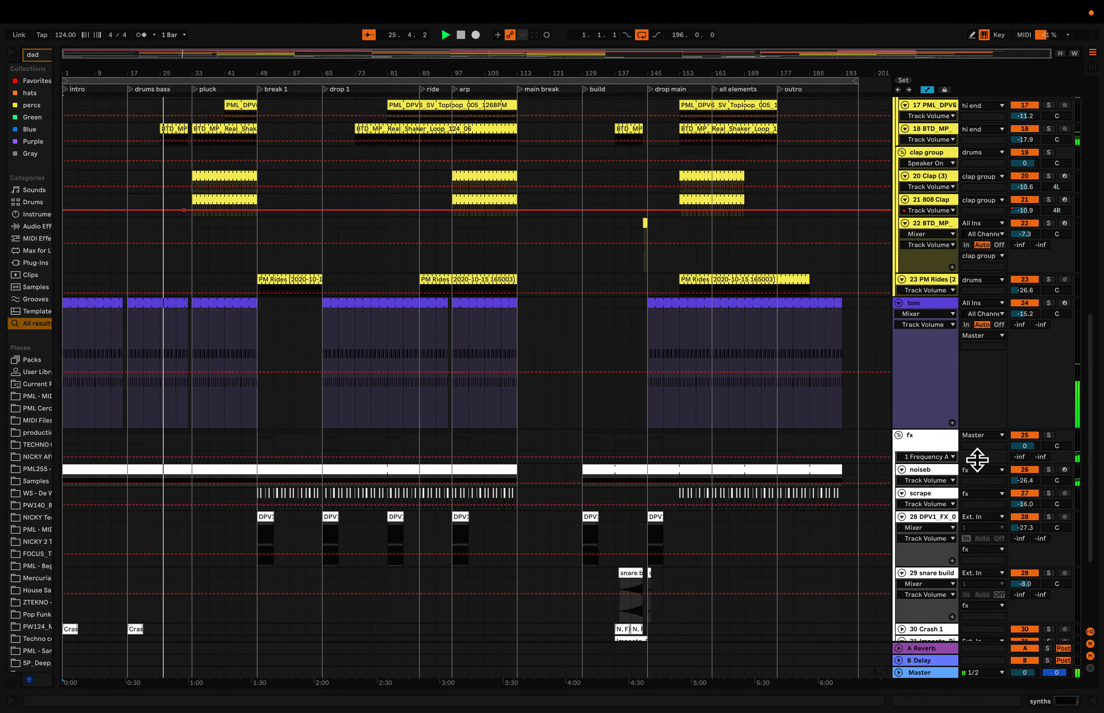
scroll(977, 464, "up", 5)
scroll(980, 468, "up", 3)
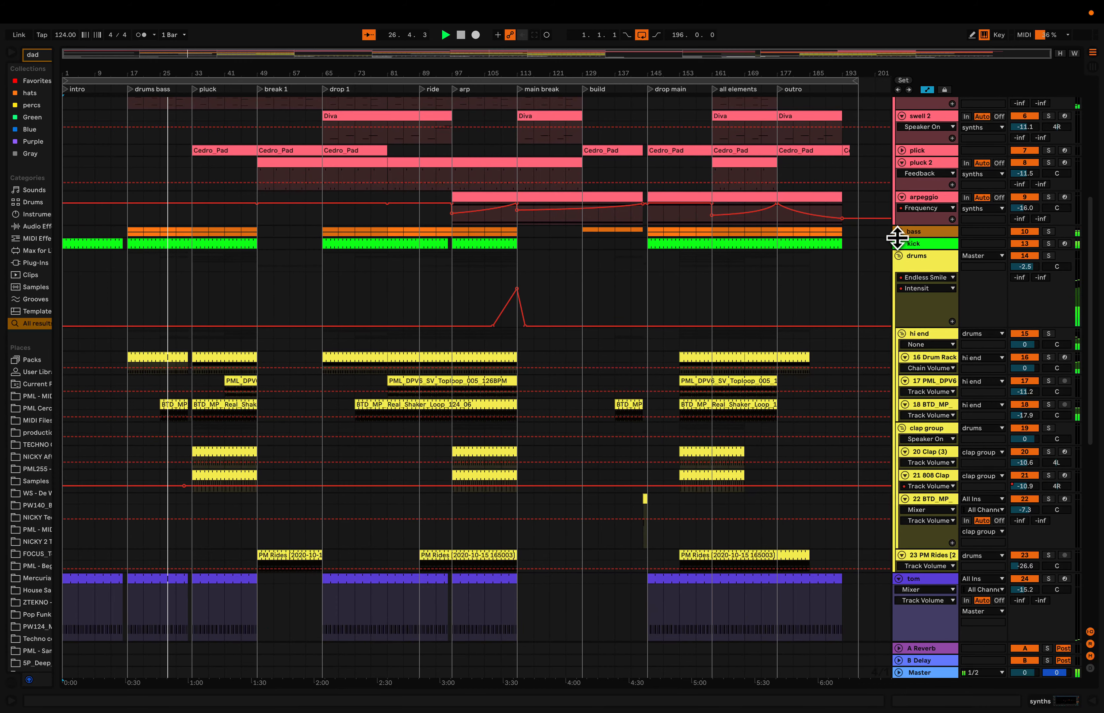
- Unfold the bass group and set the volume of its second bass track to -15.4 dB
left_click(898, 233)
left_click_drag(1022, 316, 1022, 315)
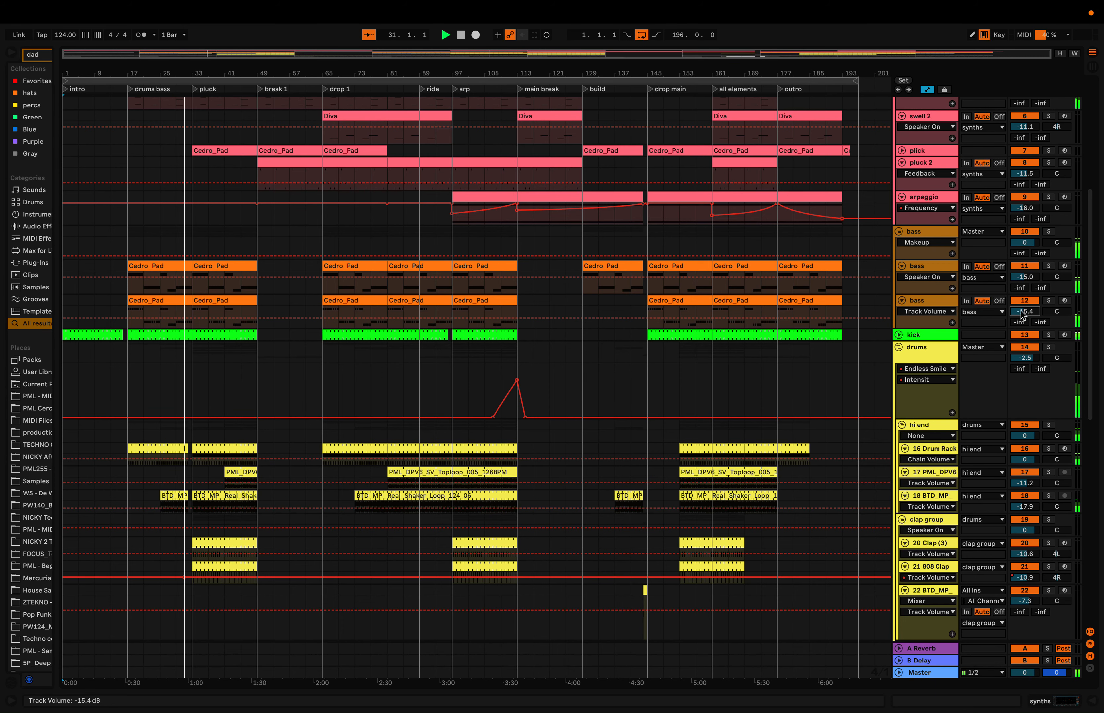
- Inspect the Master track's device chain and its SPAN spectrum analyser, then close the analyser and hide the devices
scroll(1023, 315, "up", 10)
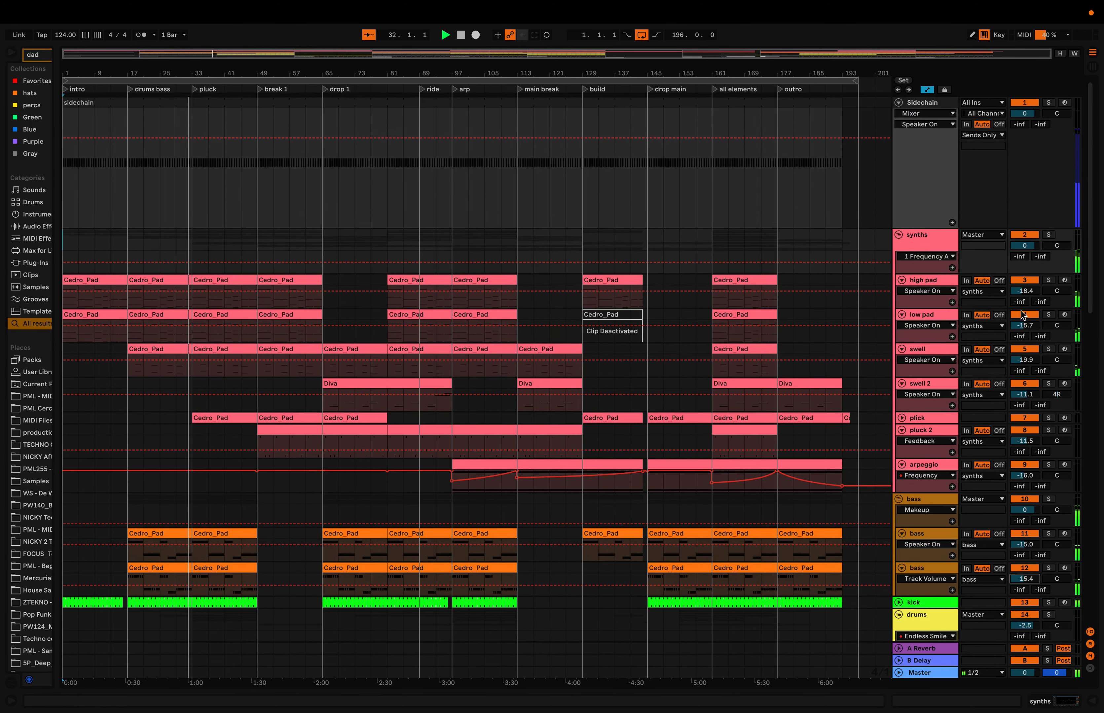
scroll(813, 399, "down", 12)
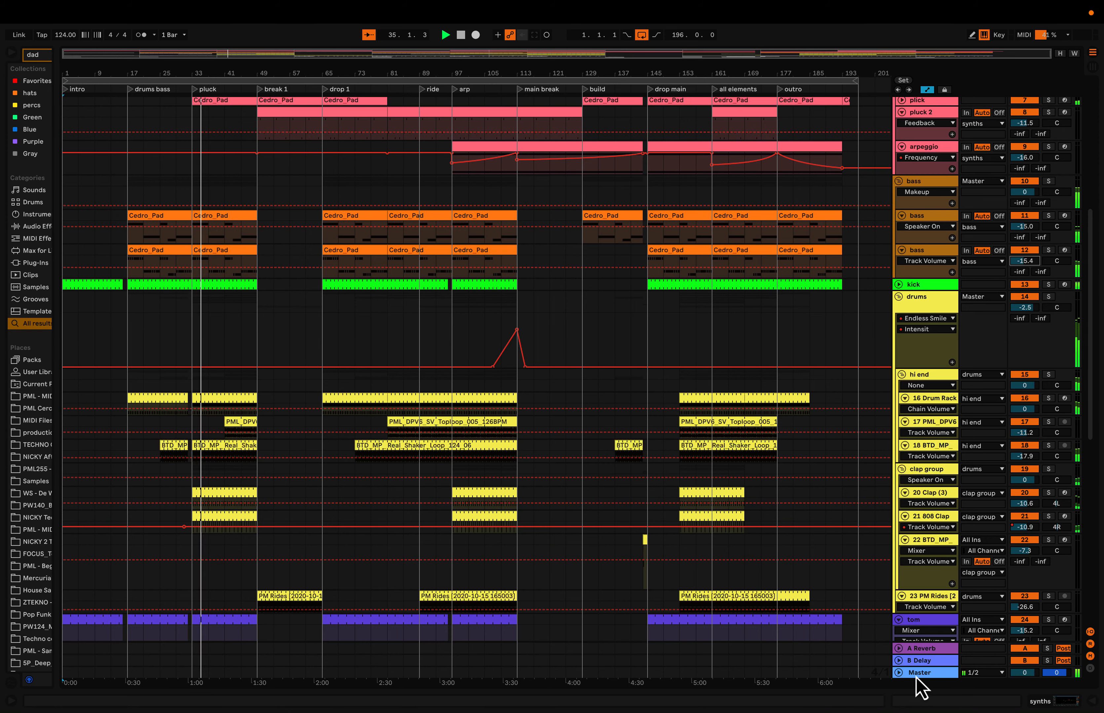
double_click(916, 675)
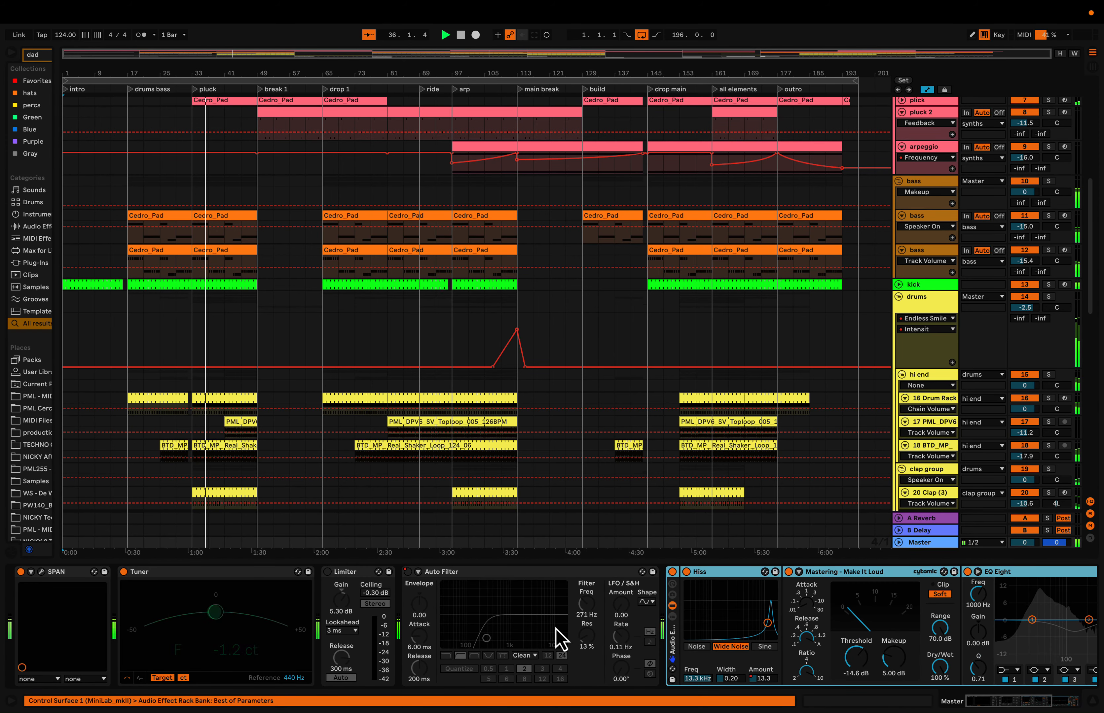
left_click(41, 573)
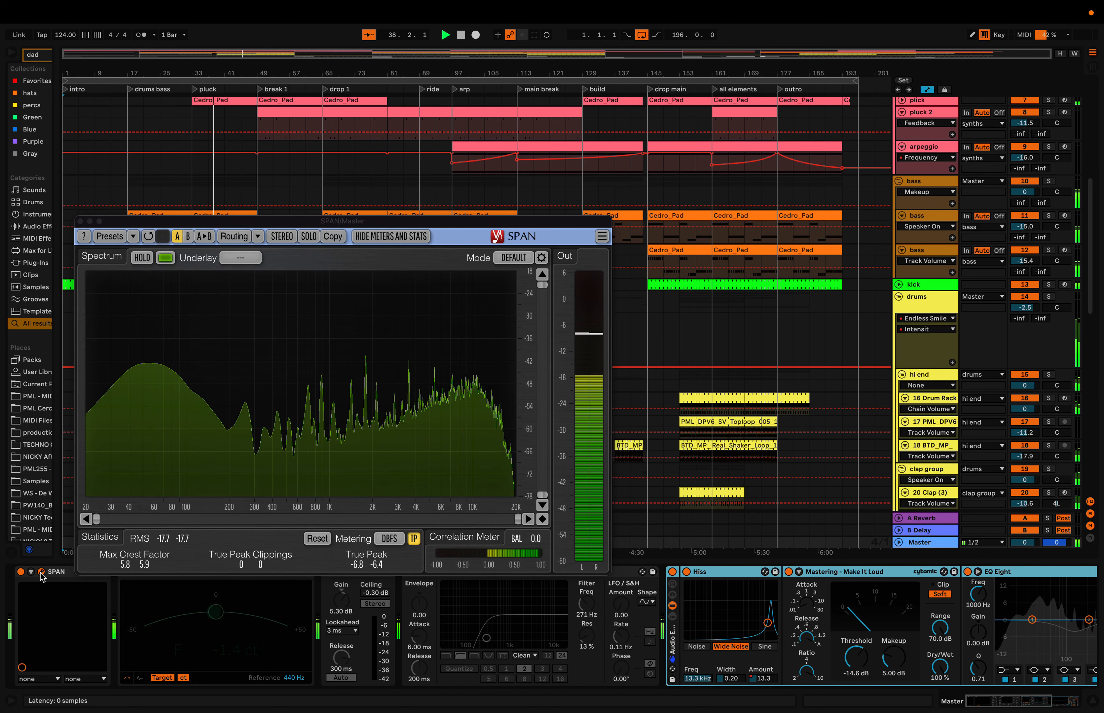
left_click(80, 222)
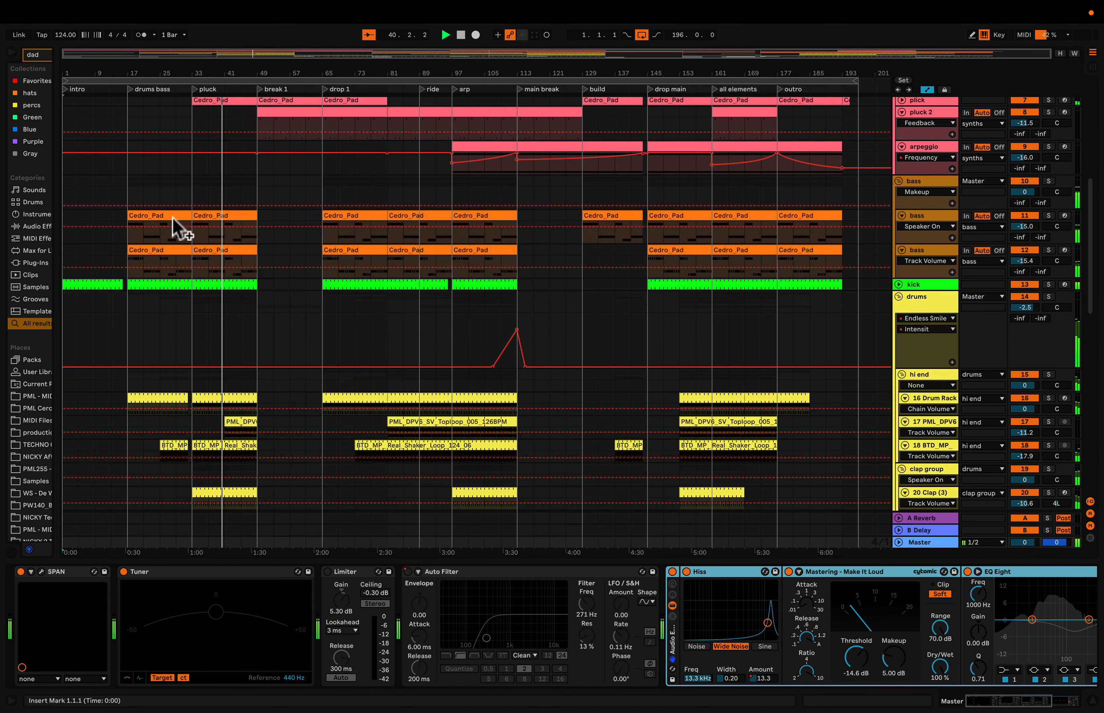
left_click_drag(447, 561, 448, 662)
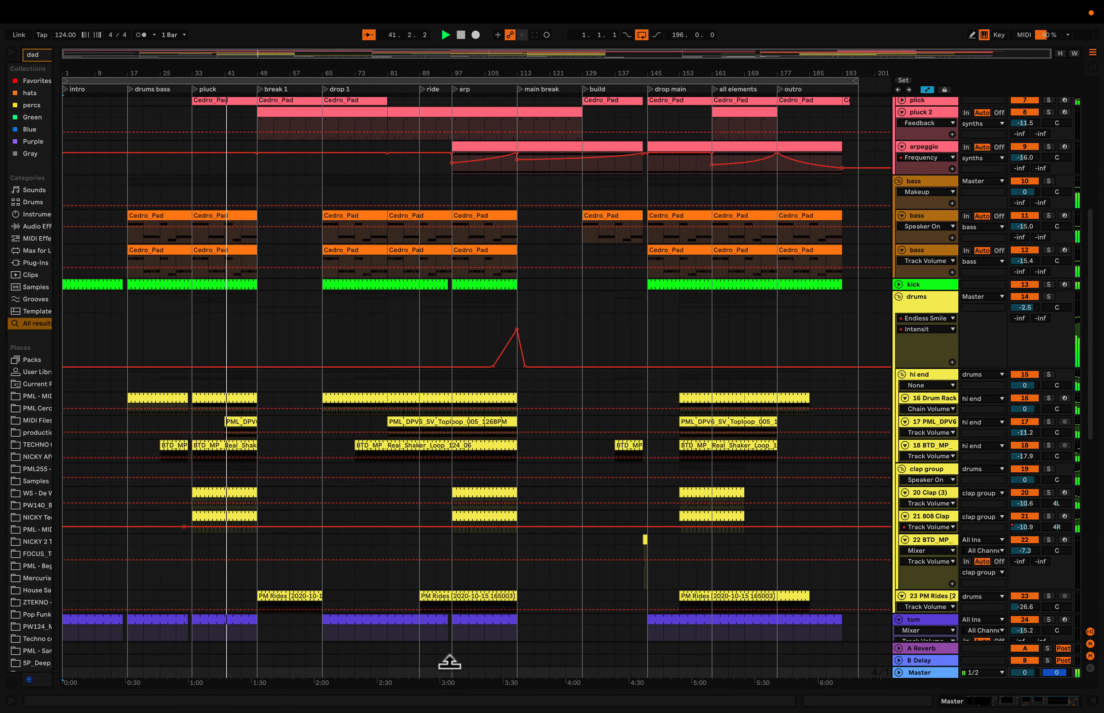
- Examine the arrangement track by track, from the sidechain and synths through bass, kick and drums to the fx group
scroll(506, 517, "up", 5)
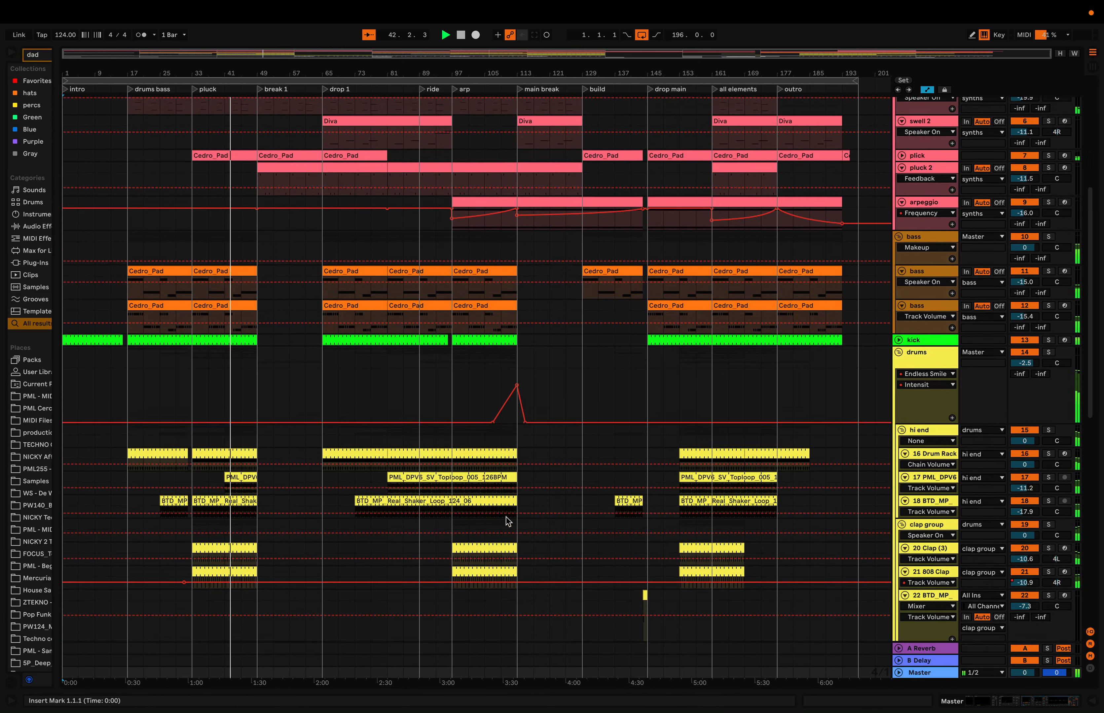
scroll(506, 518, "up", 4)
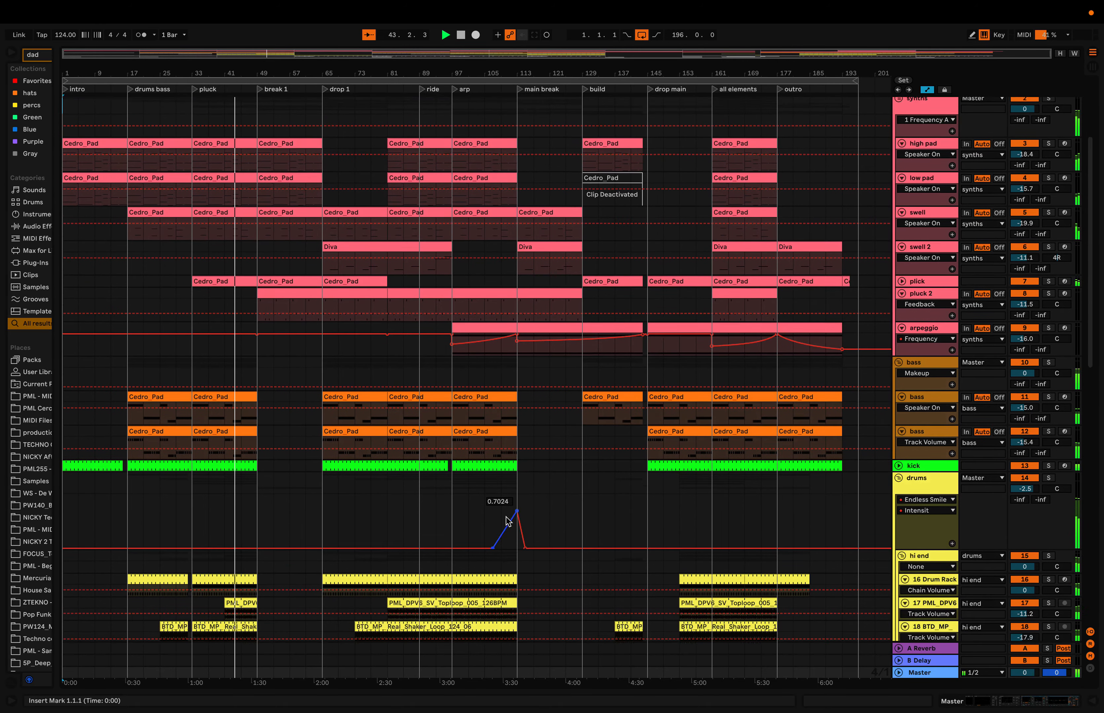
scroll(506, 518, "up", 1)
scroll(506, 518, "up", 3)
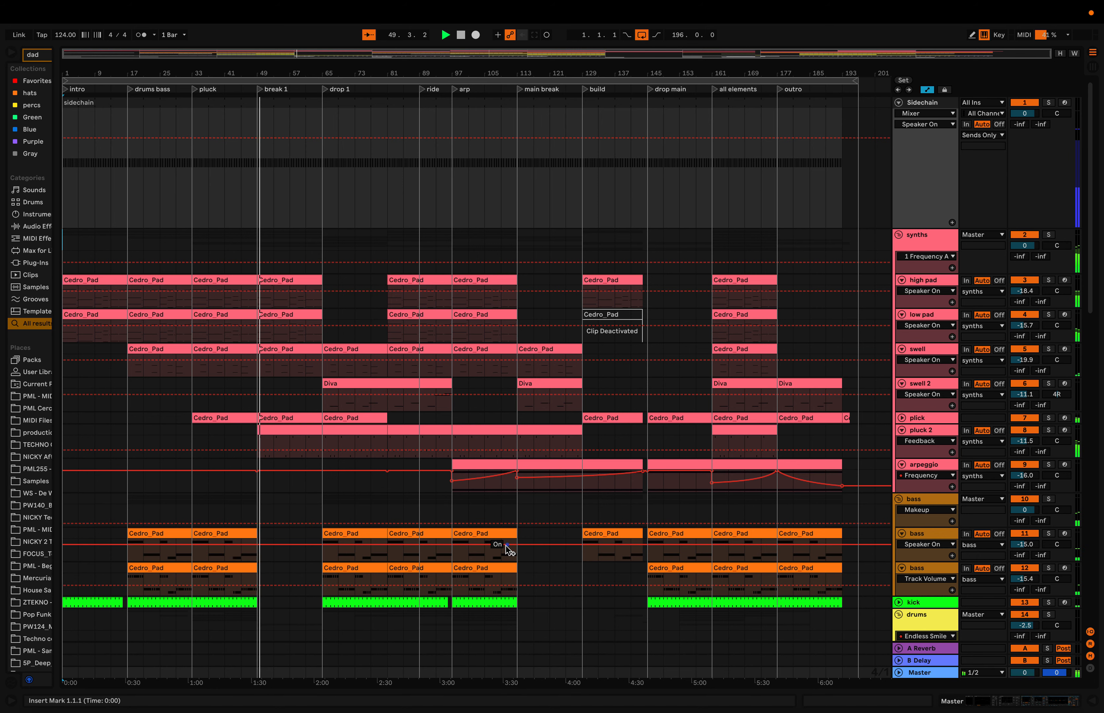
scroll(506, 545, "down", 4)
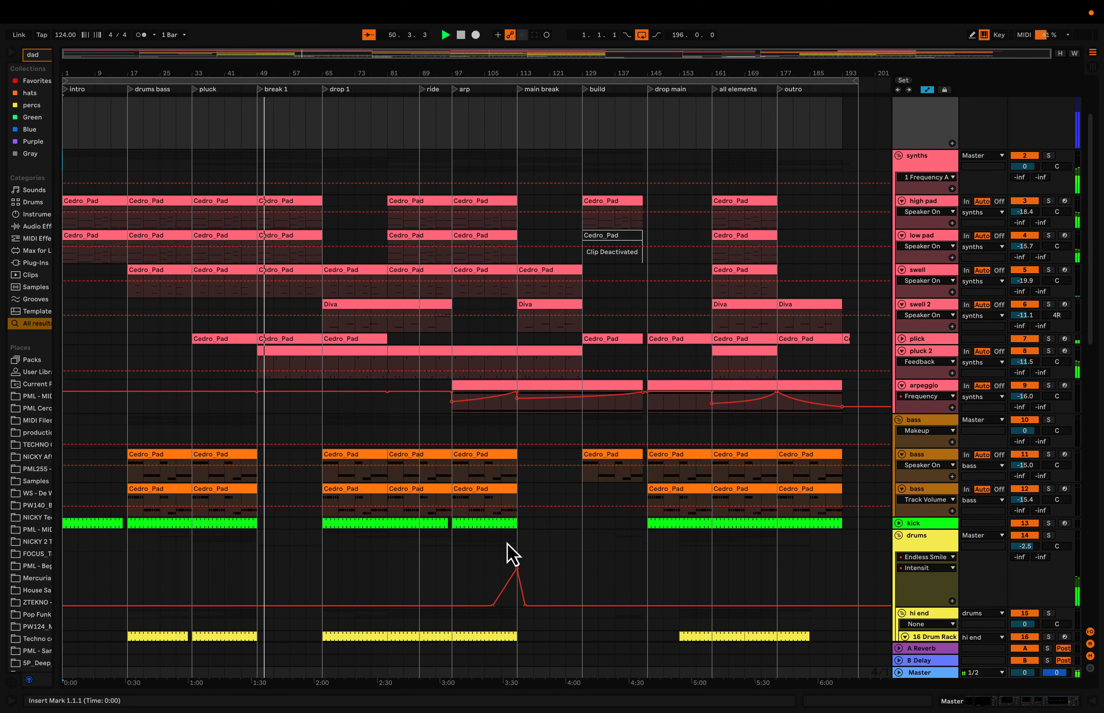
scroll(507, 548, "down", 2)
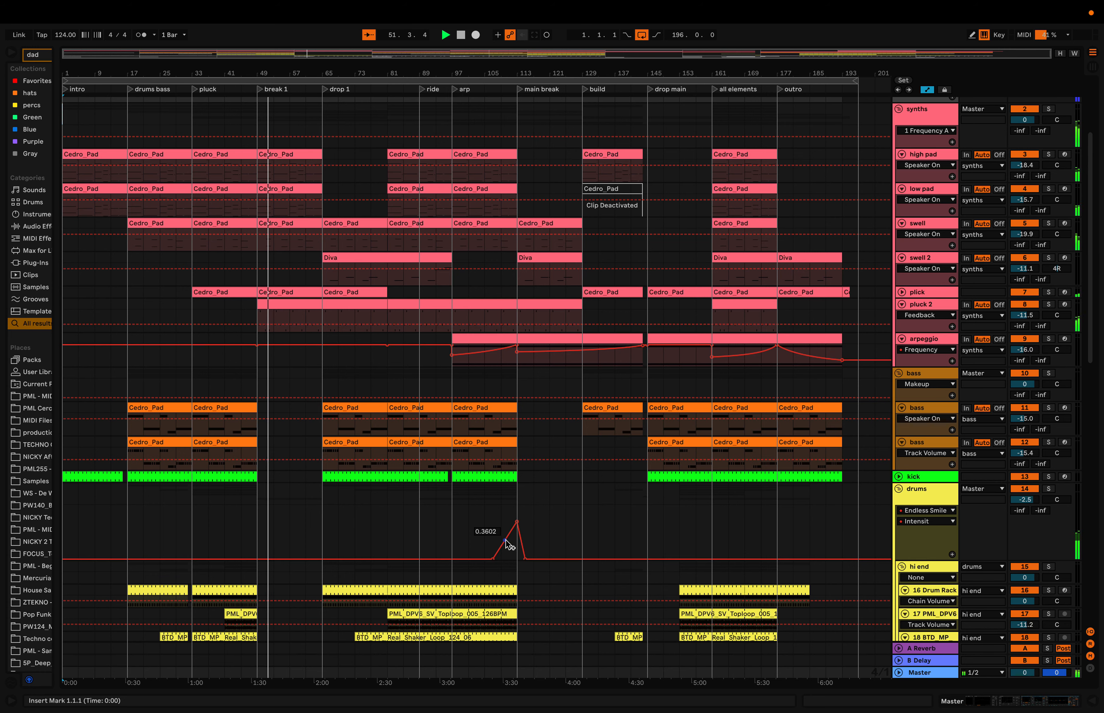
scroll(508, 546, "down", 2)
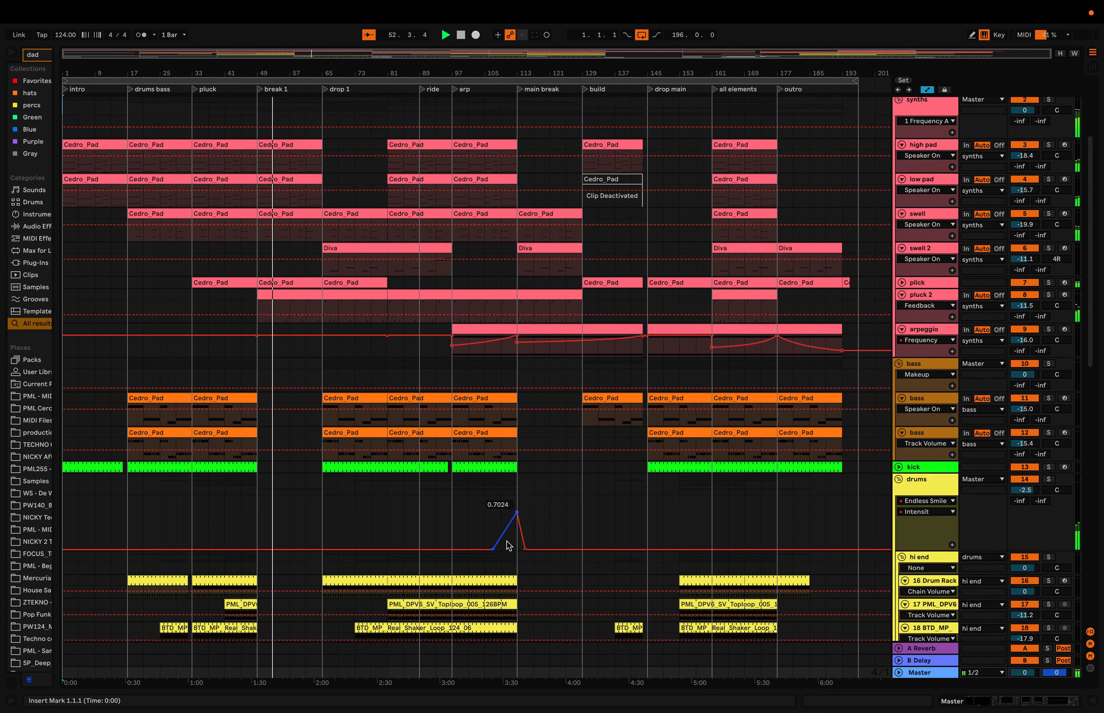
scroll(509, 546, "down", 3)
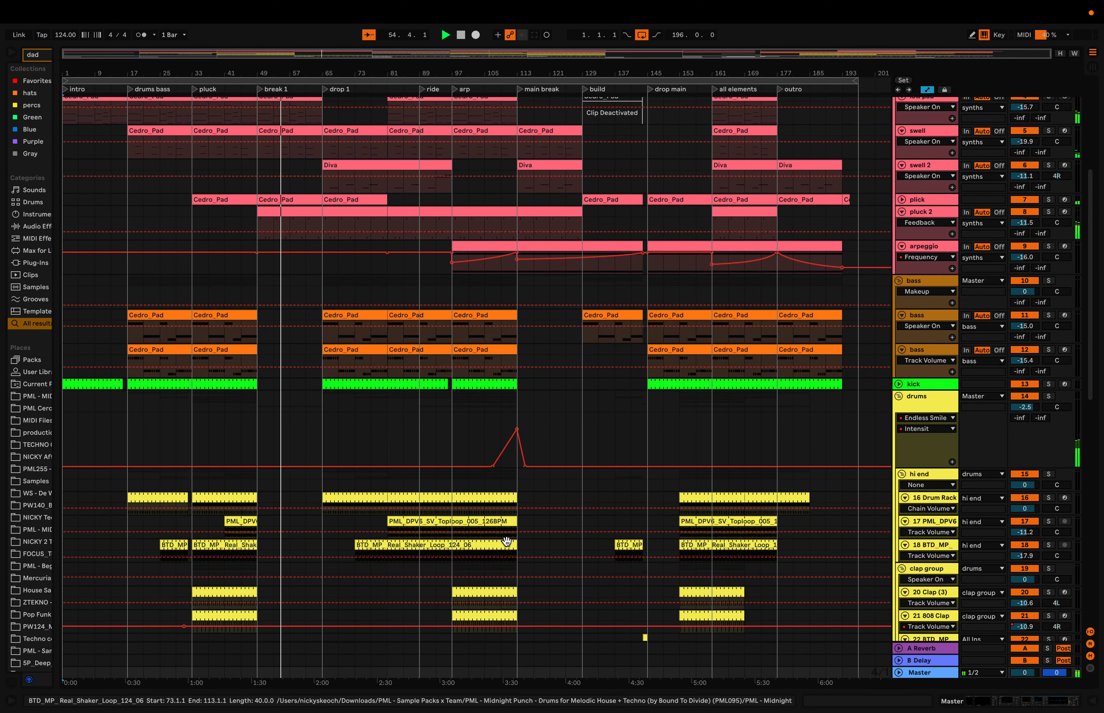
scroll(507, 542, "down", 4)
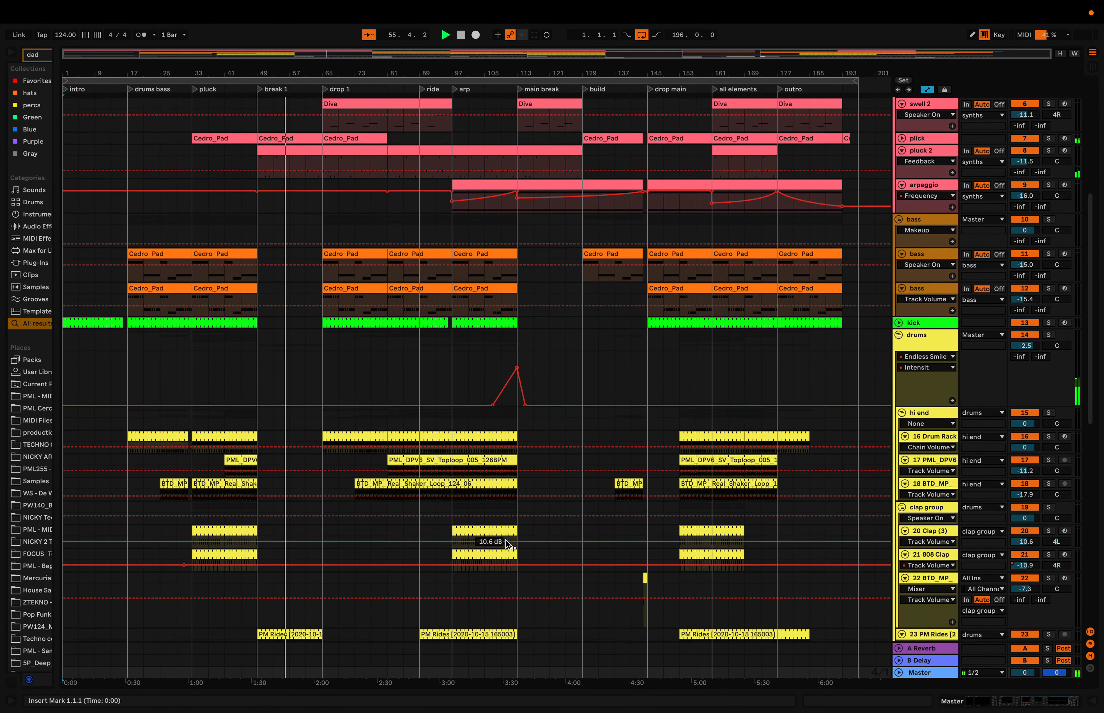
scroll(507, 541, "down", 2)
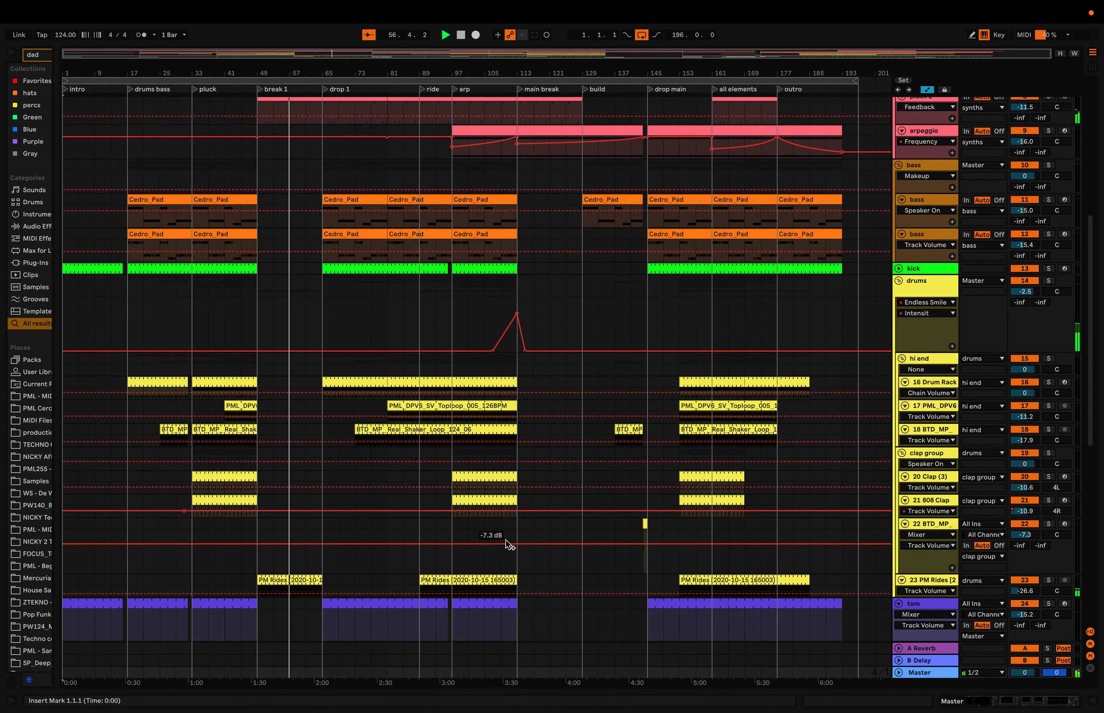
scroll(506, 541, "down", 3)
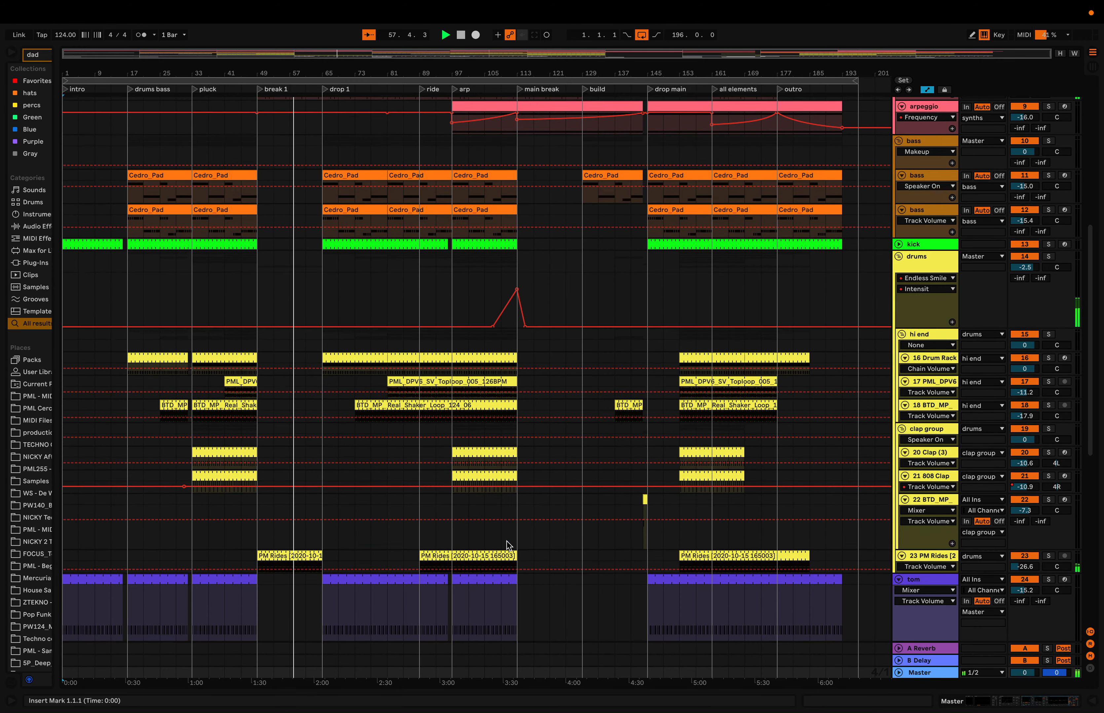
scroll(506, 544, "down", 4)
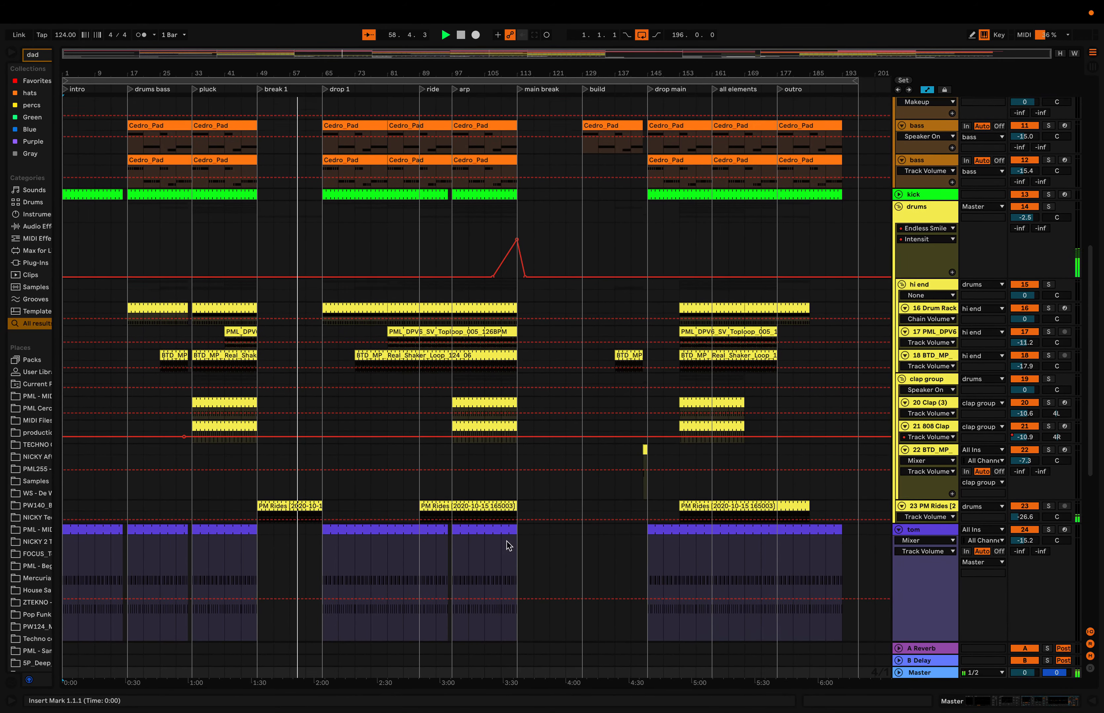
scroll(509, 546, "down", 4)
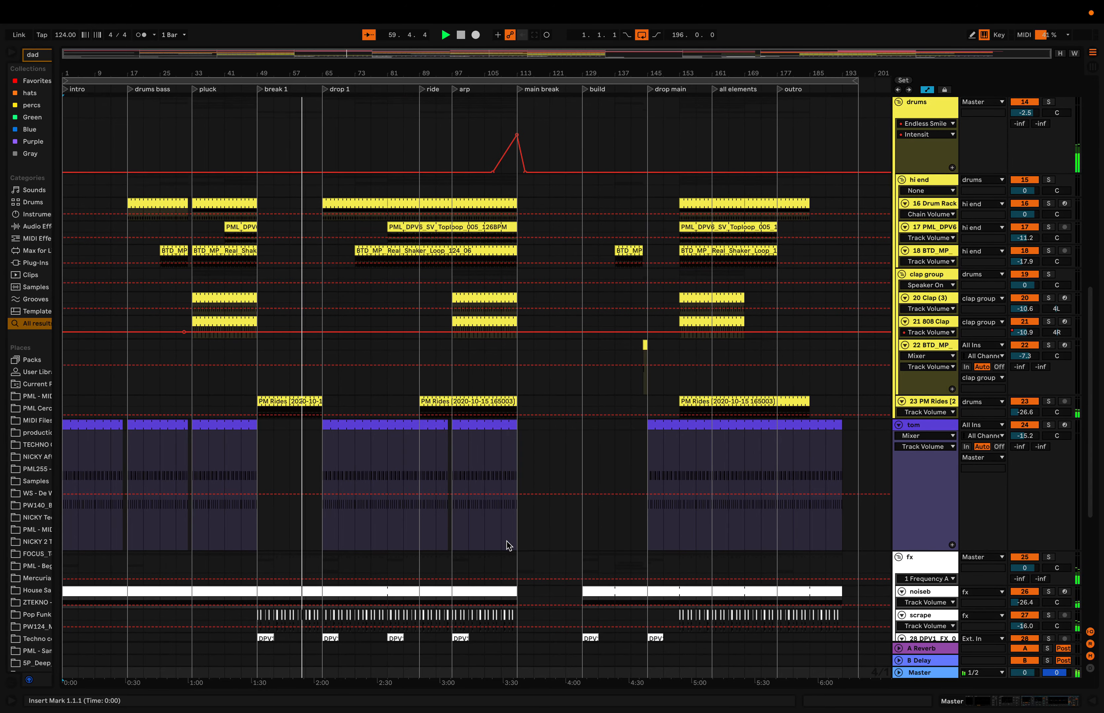
- Fold the tom track and review the fx clips around break 1 and drop 1
left_click(897, 424)
scroll(897, 423, "down", 5)
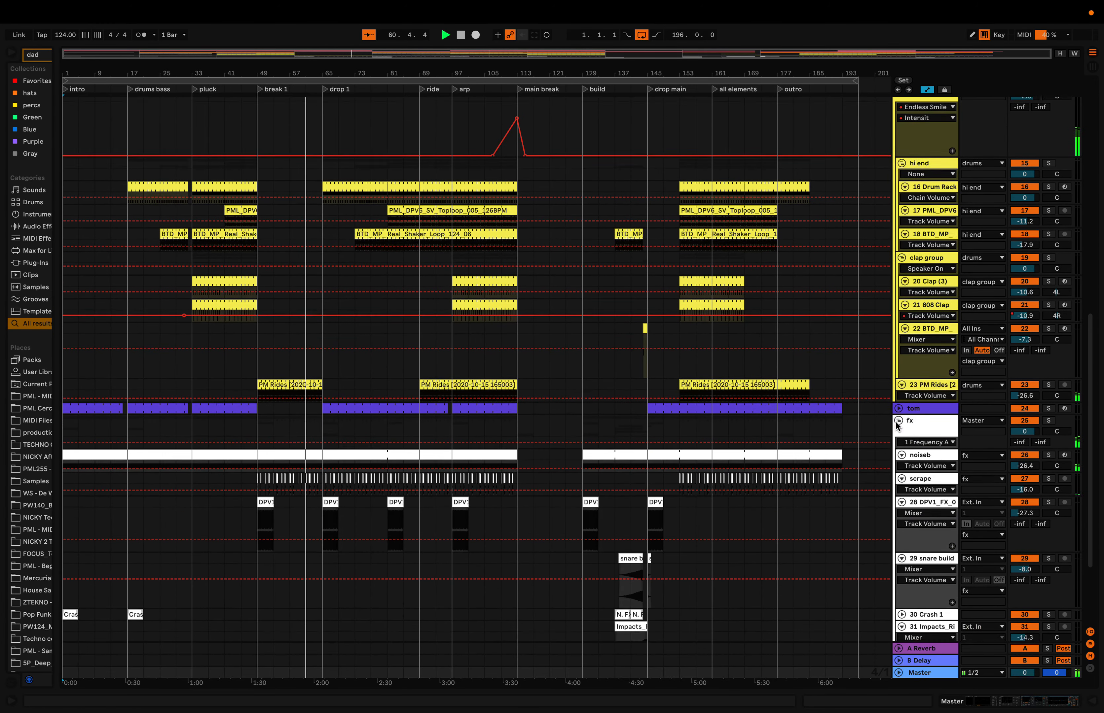
scroll(896, 421, "down", 3)
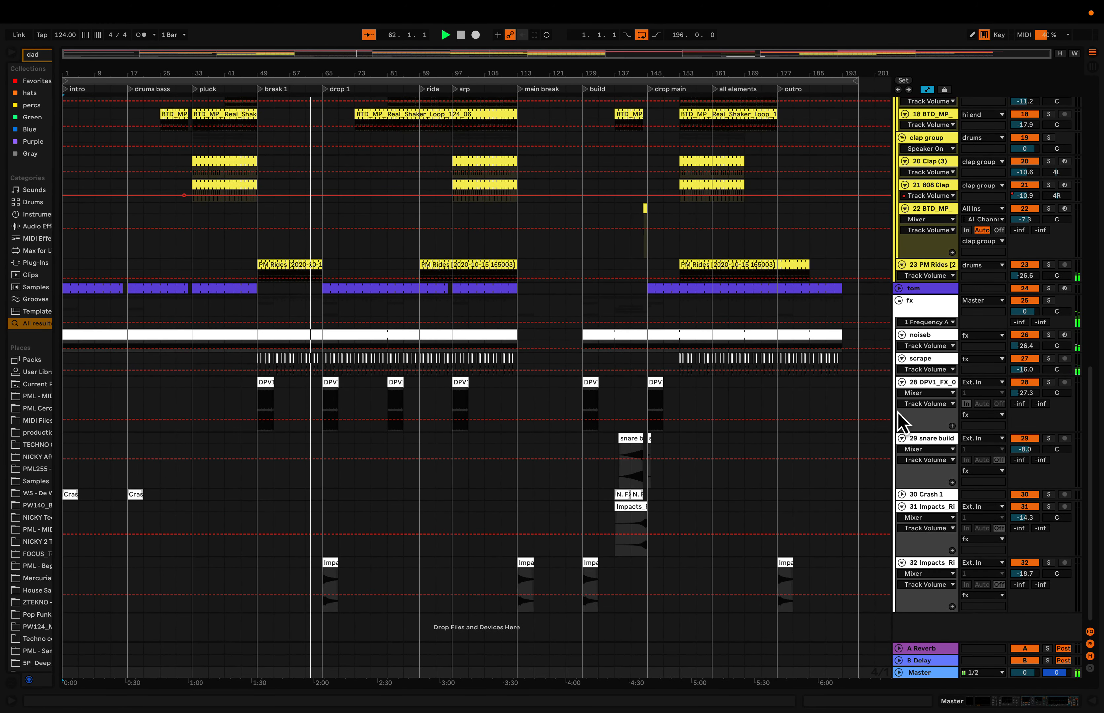
scroll(799, 383, "up", 5)
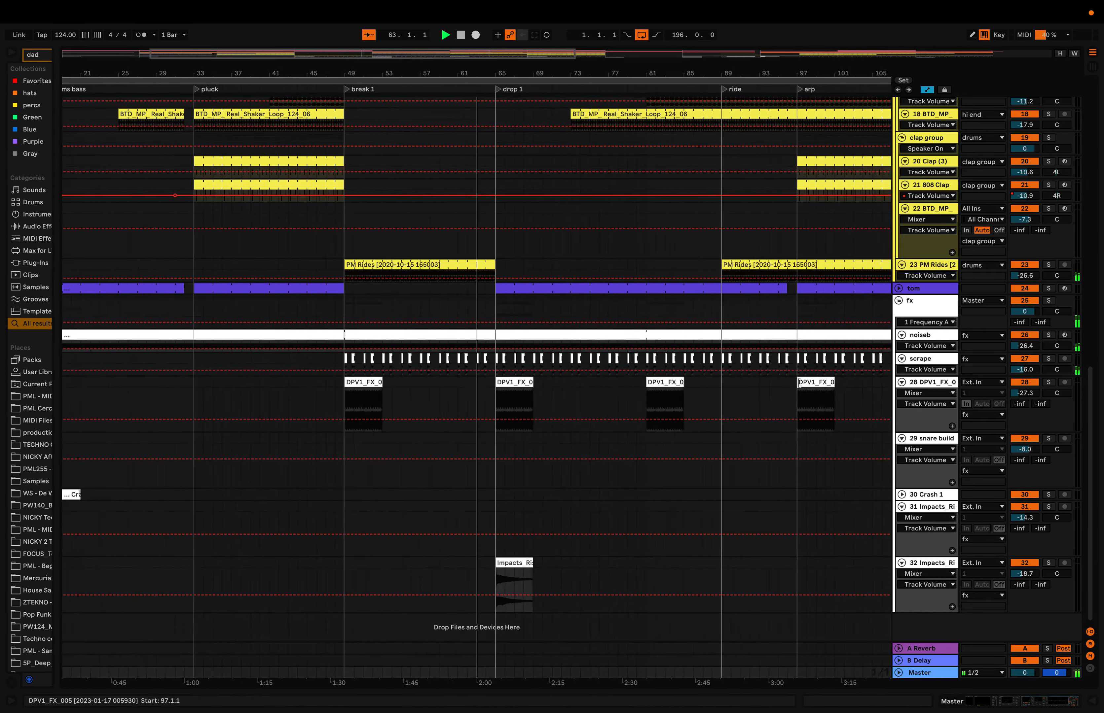
scroll(799, 383, "up", 20)
scroll(799, 386, "down", 5)
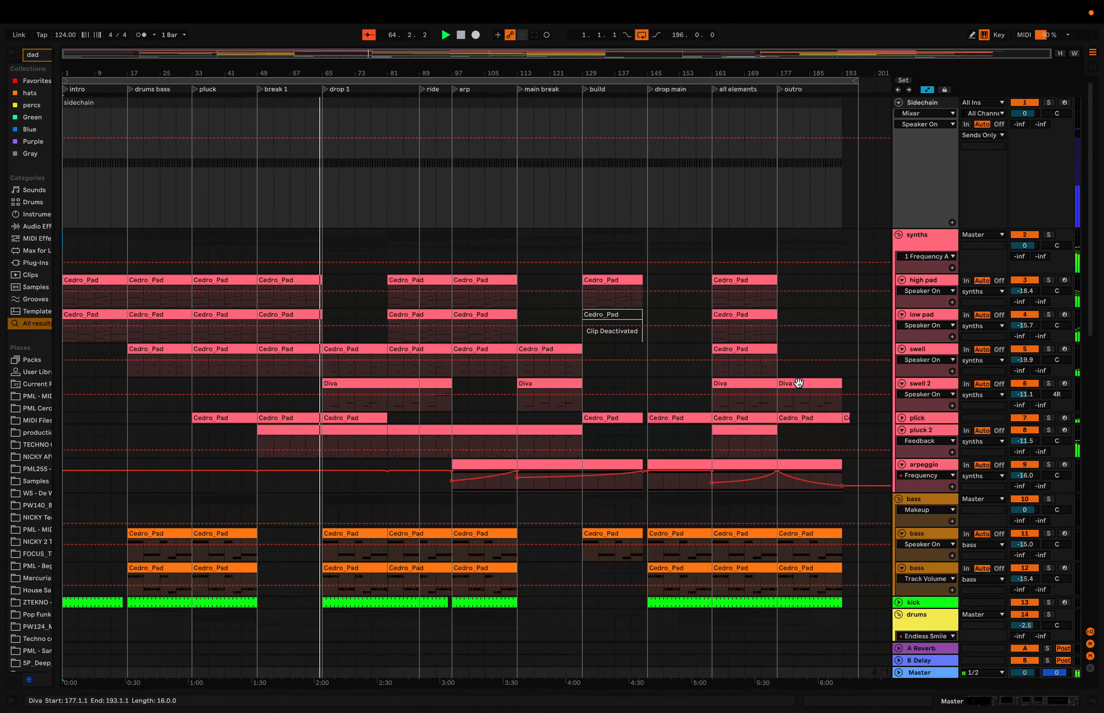
- Fold the Sidechain track and the synths, bass, drums and fx groups for a compact arrangement overview
left_click(898, 103)
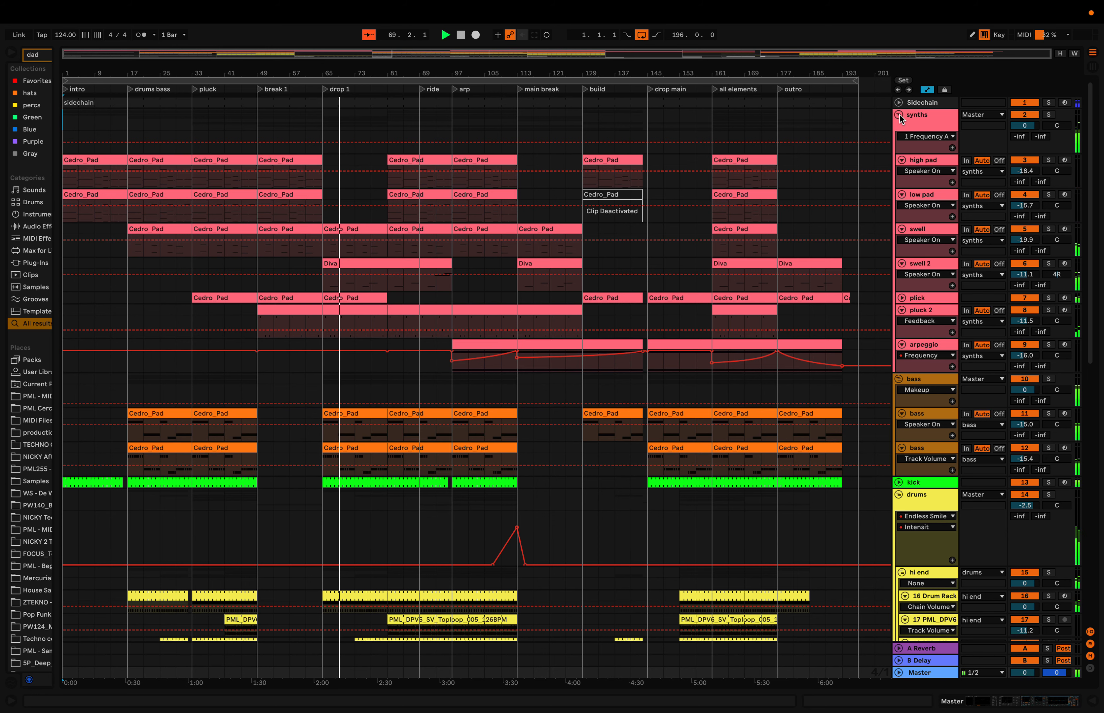
left_click(899, 115)
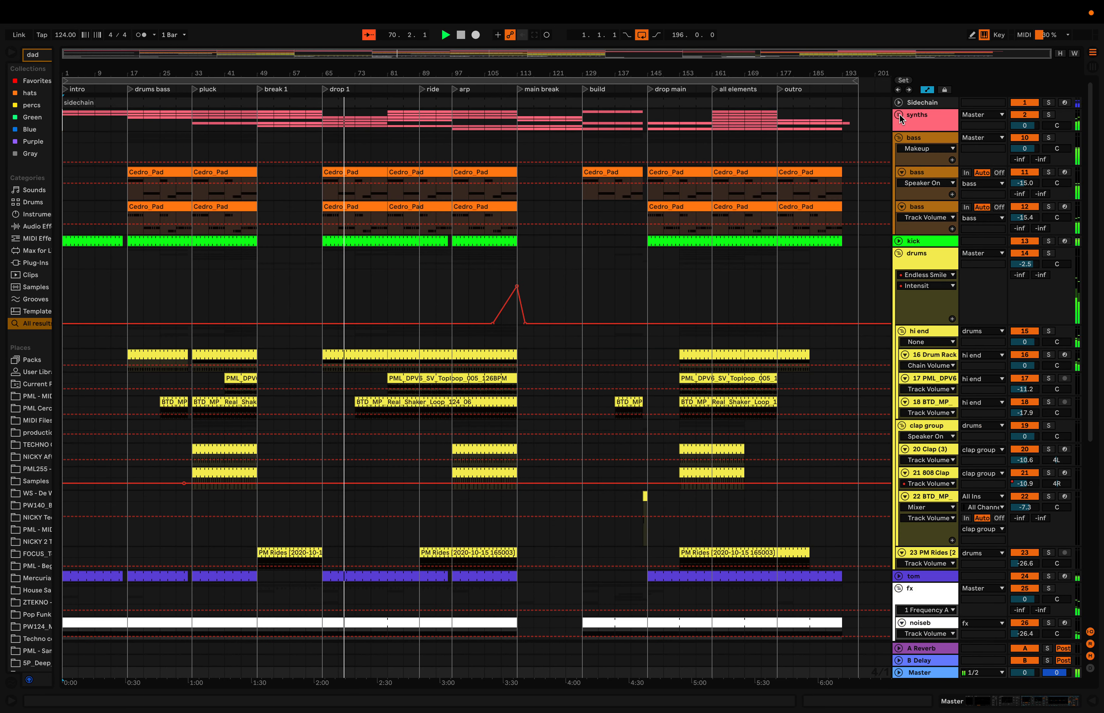
left_click(898, 134)
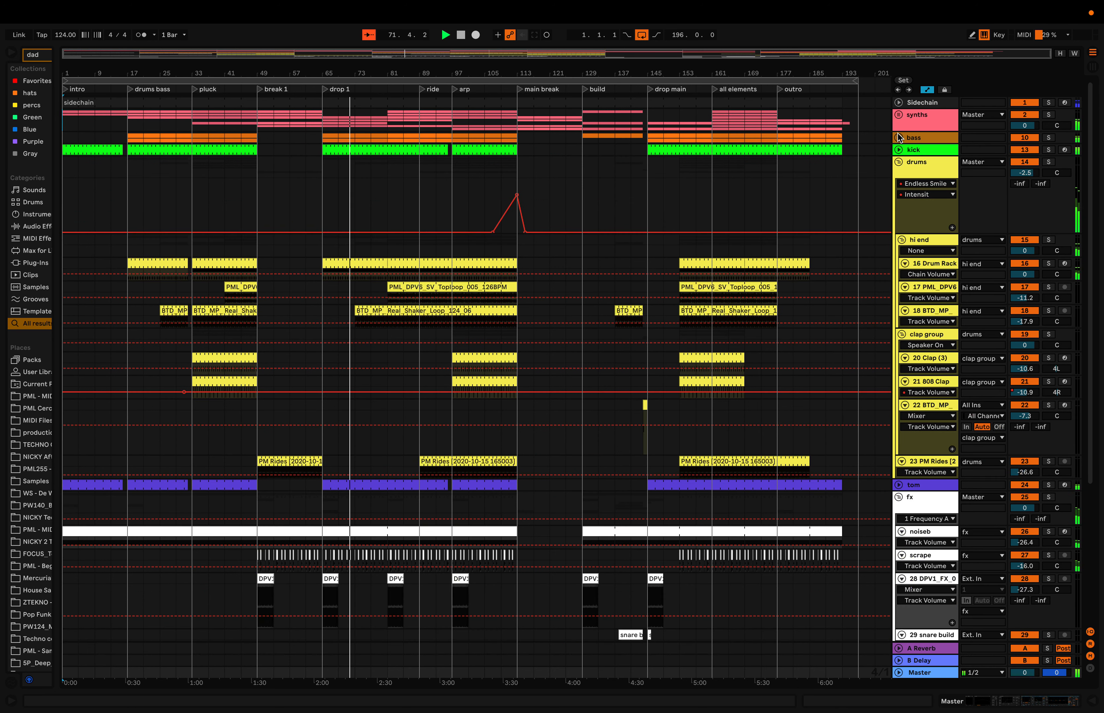
left_click(898, 162)
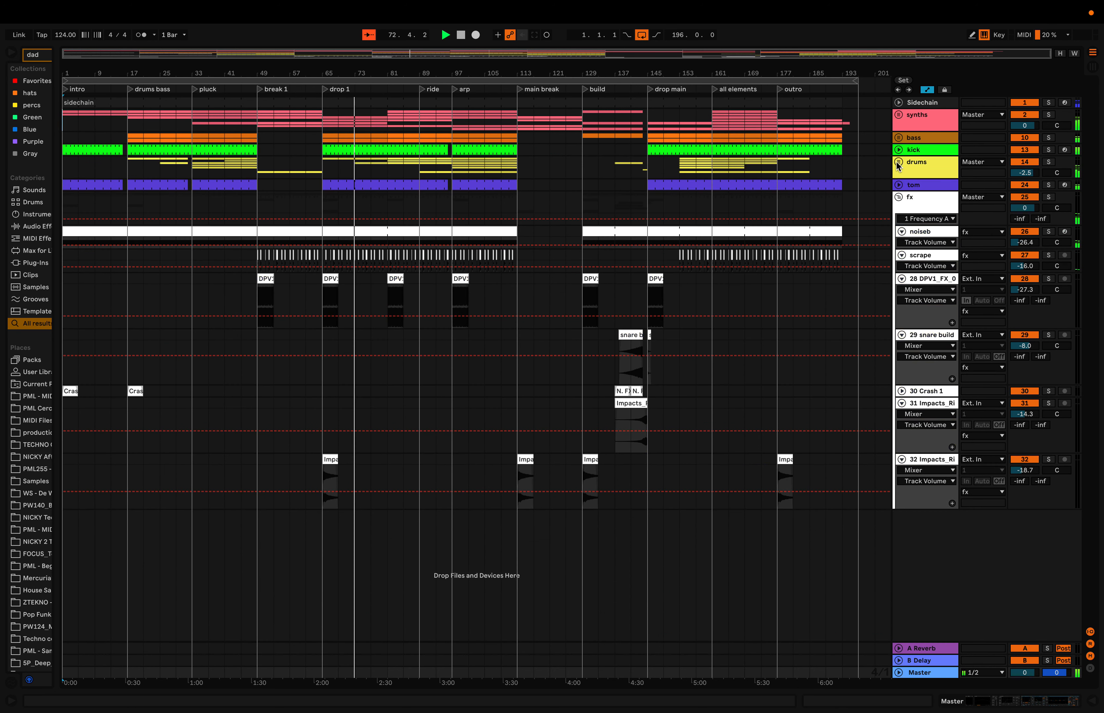
left_click(898, 195)
left_click(898, 194)
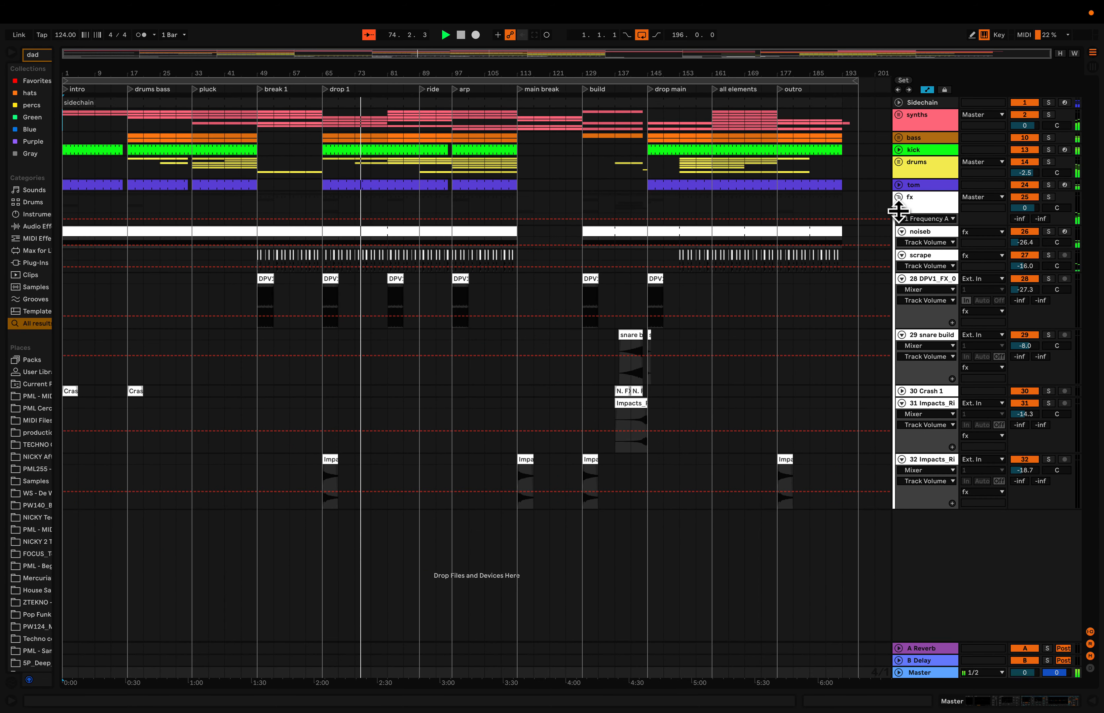
left_click(898, 197)
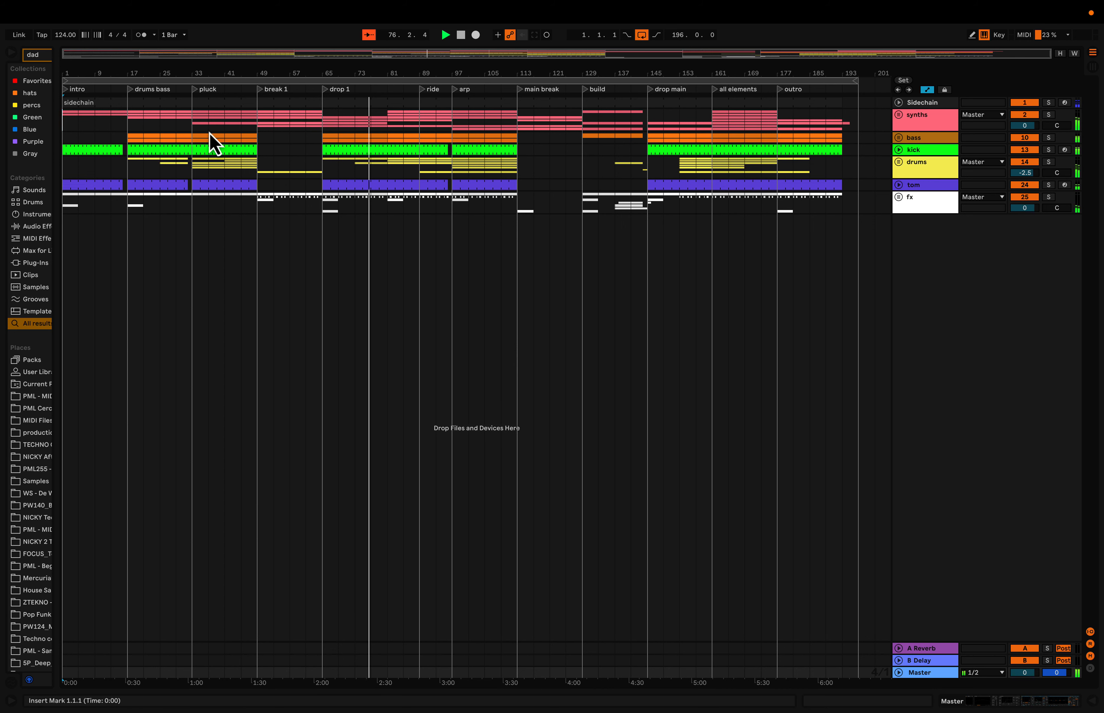
- Examine the folded arrangement around the drop 1, ride, arp and main break sections
scroll(380, 106, "up", 5)
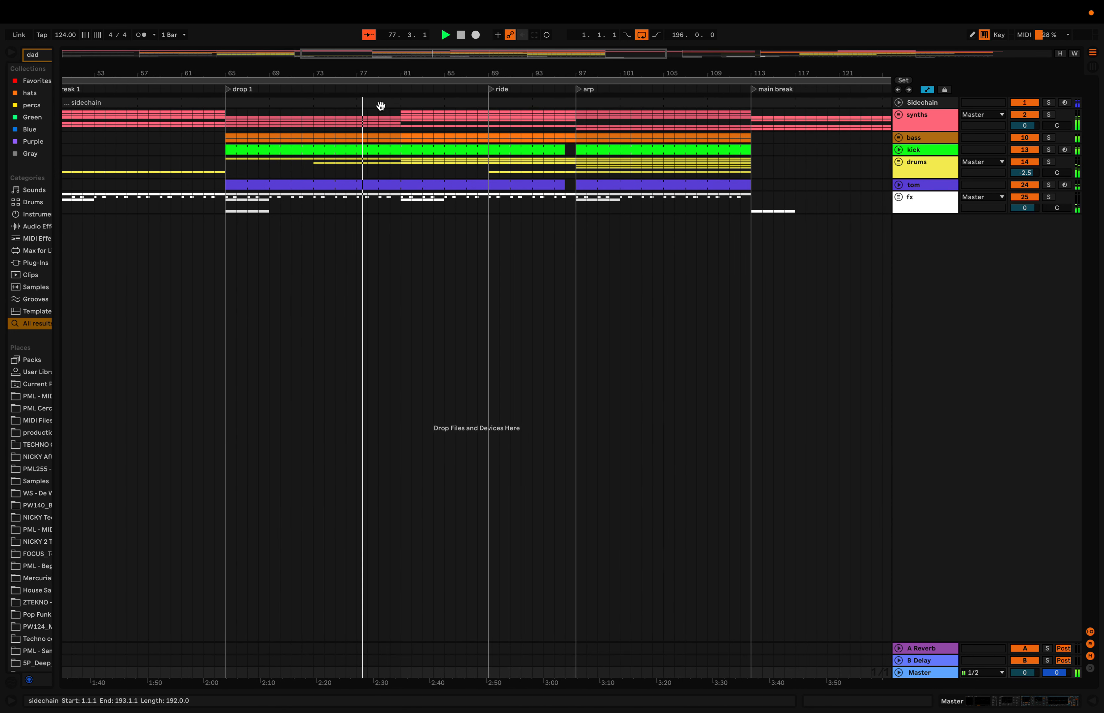
scroll(402, 129, "down", 5)
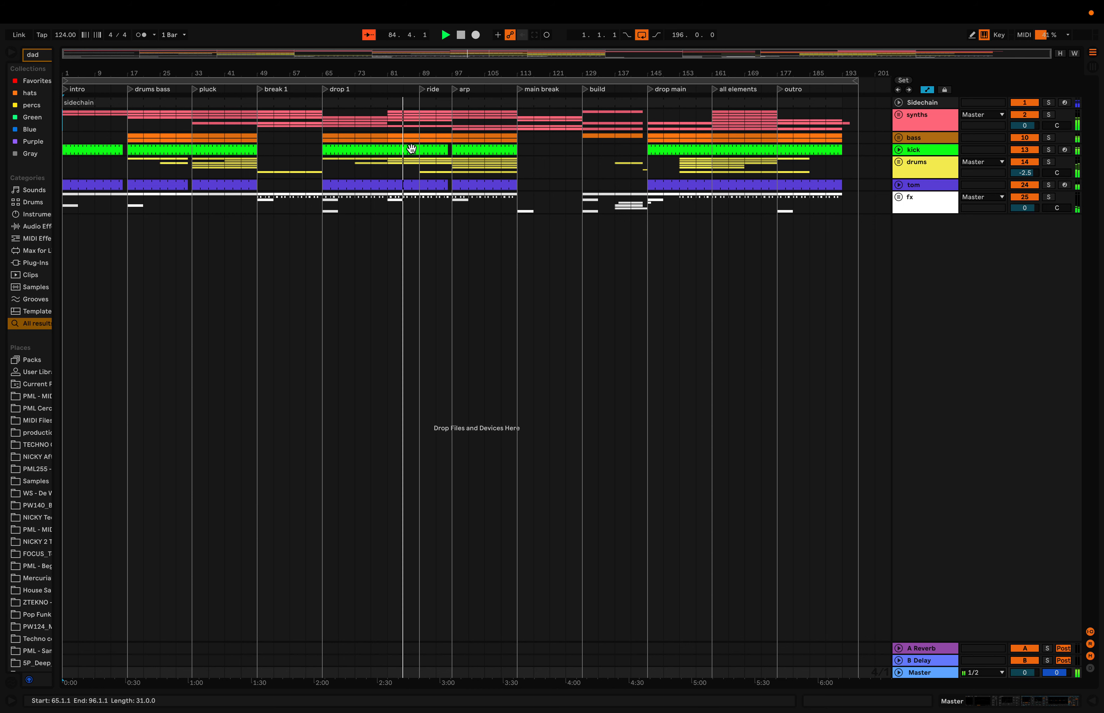
scroll(411, 149, "up", 3)
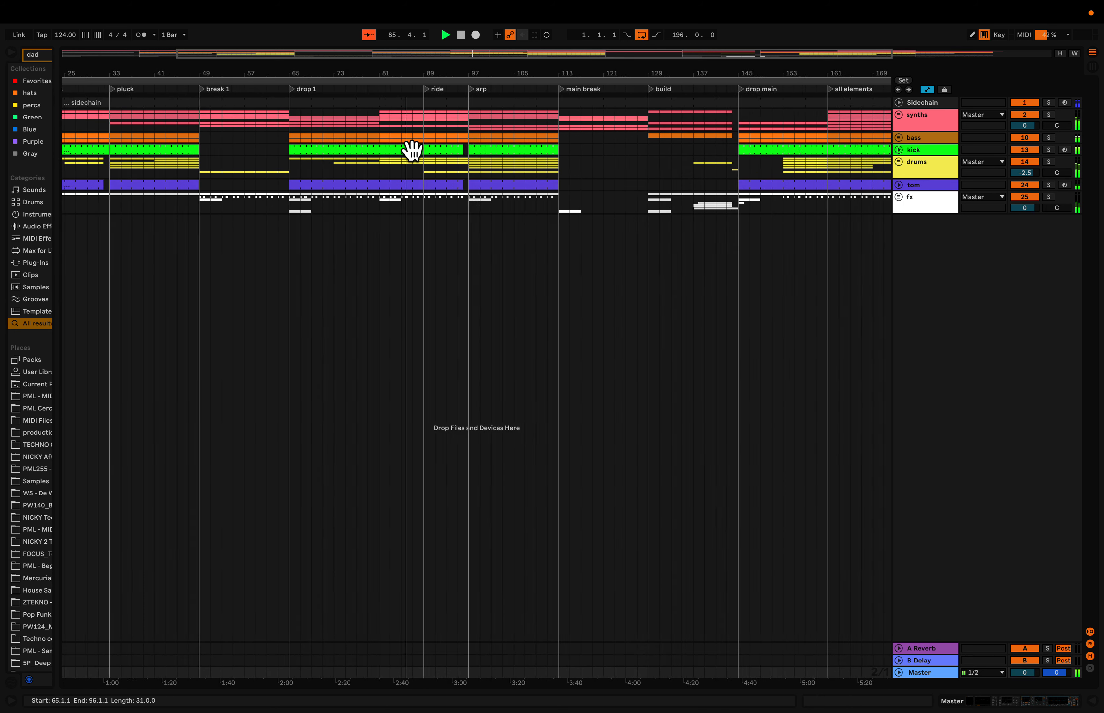
scroll(412, 148, "down", 3)
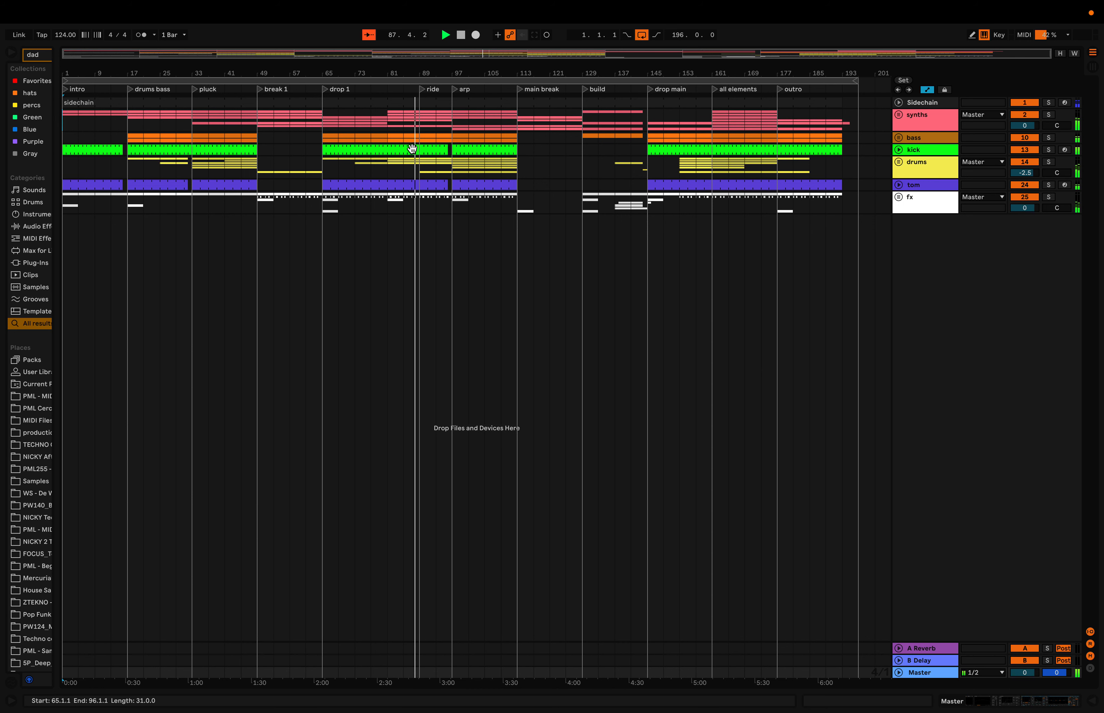
scroll(433, 148, "up", 4)
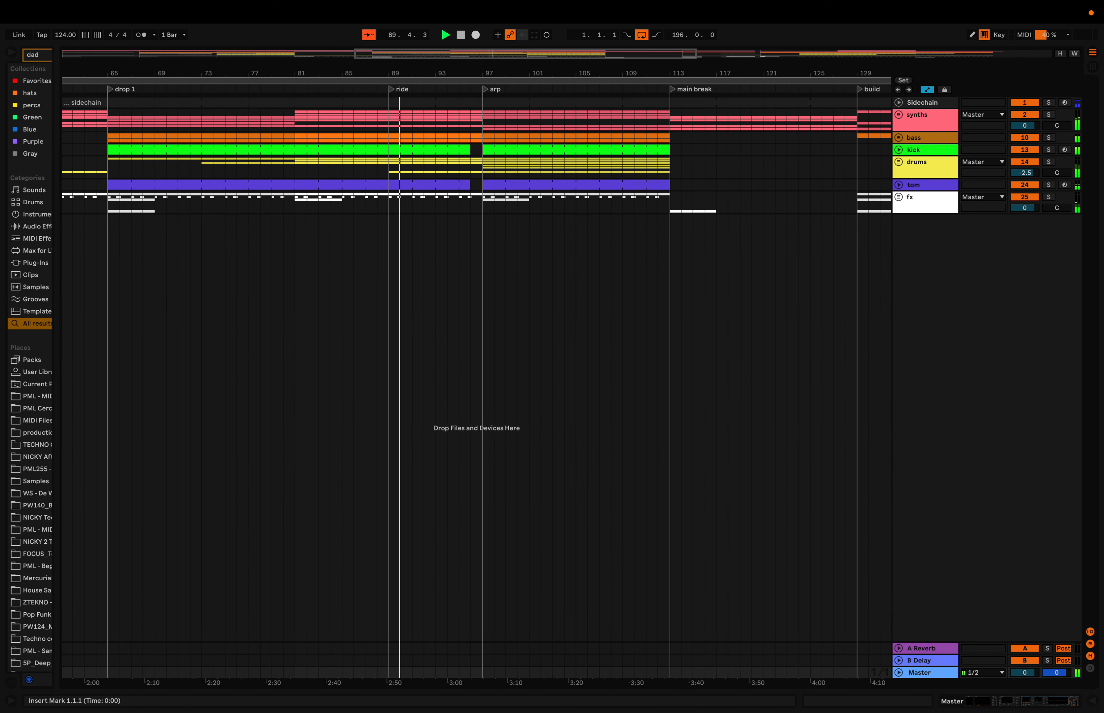
scroll(481, 158, "down", 4)
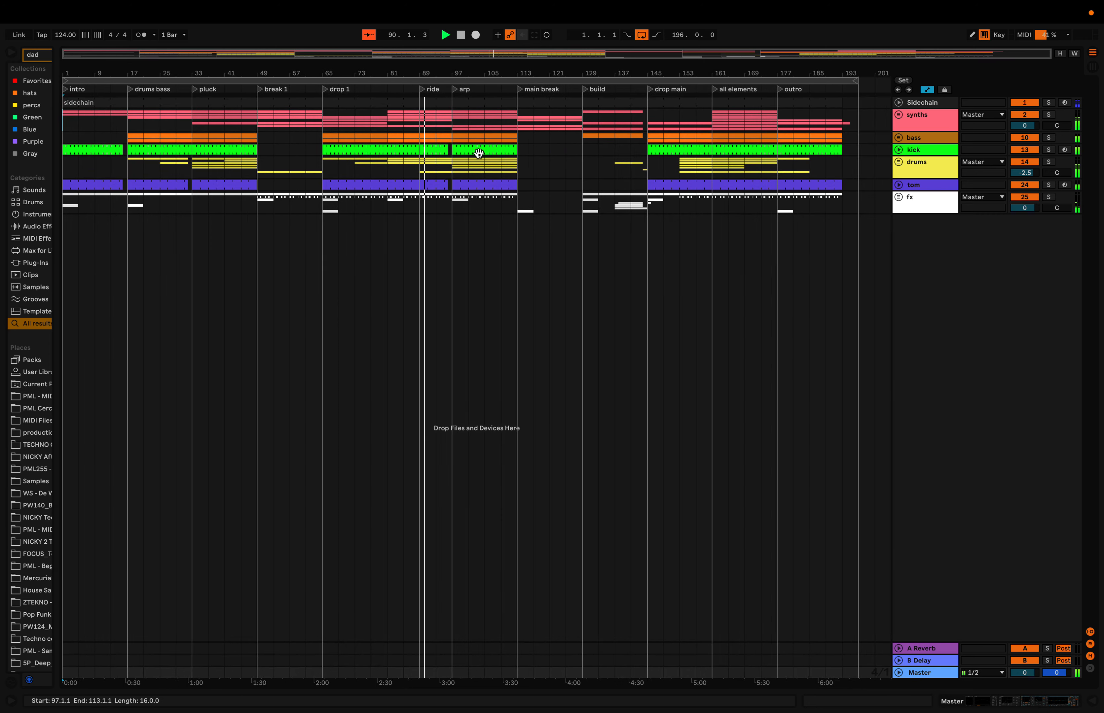
- Set the volume of the PM Rides track in the drums group to -25.5 dB and fold the group again
left_click(898, 162)
left_click_drag(1024, 472, 1024, 467)
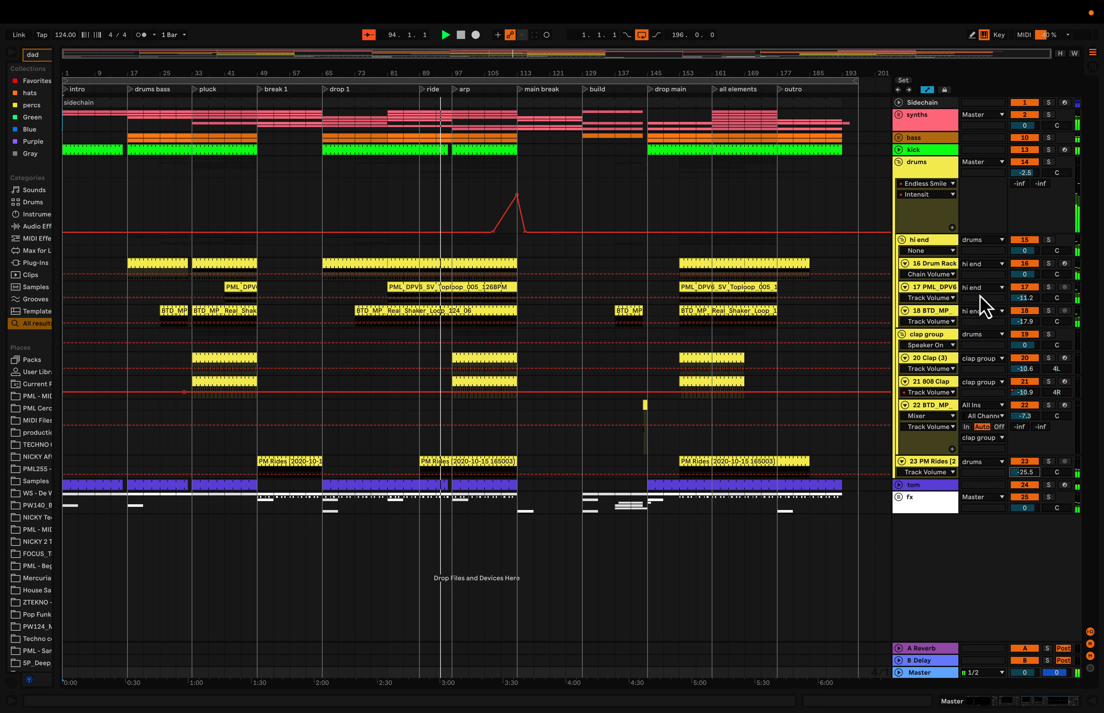
left_click(899, 162)
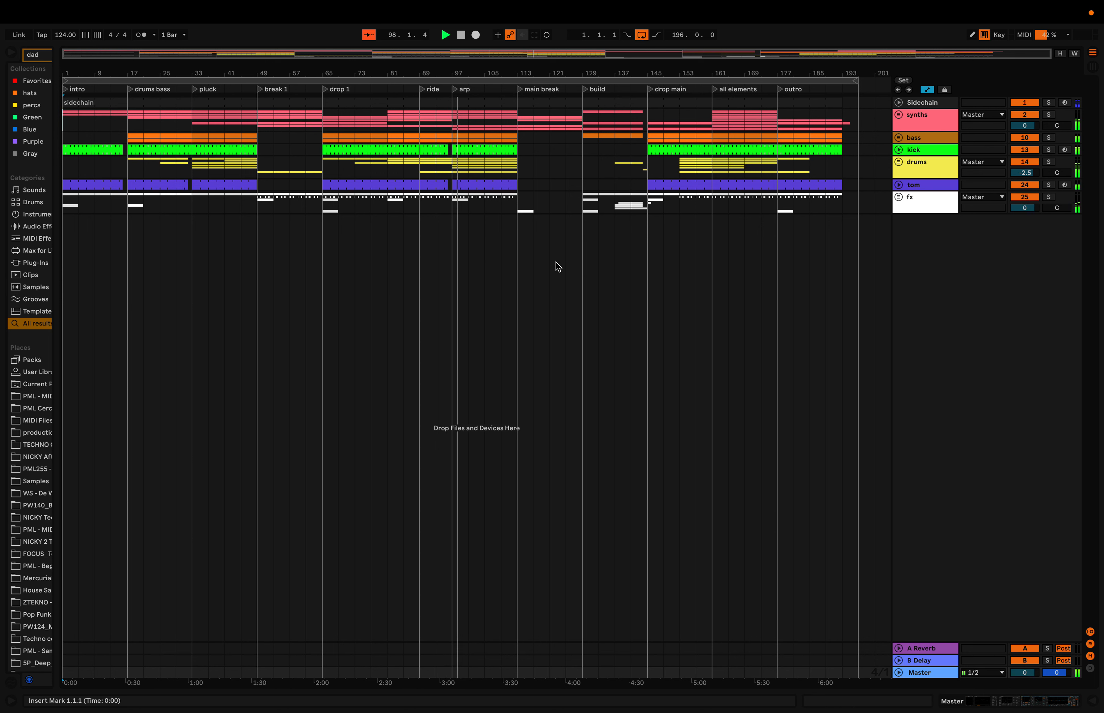
- Unfold the synths and bass groups and hide the automation in the arrangement
left_click(899, 115)
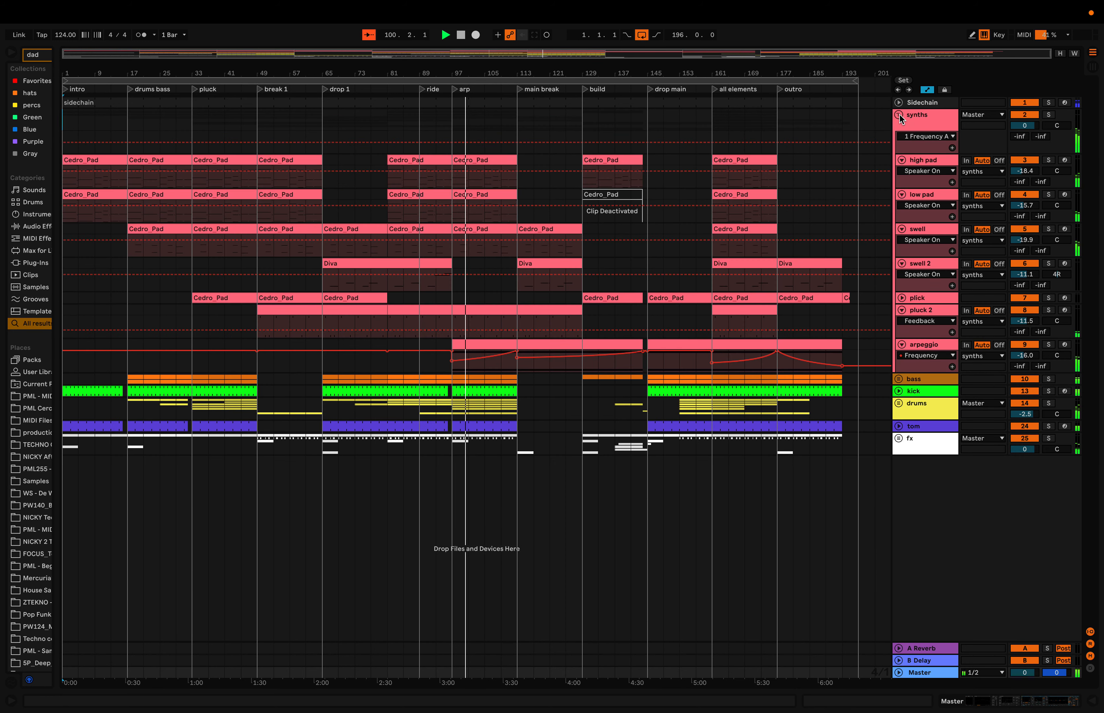
left_click(926, 90)
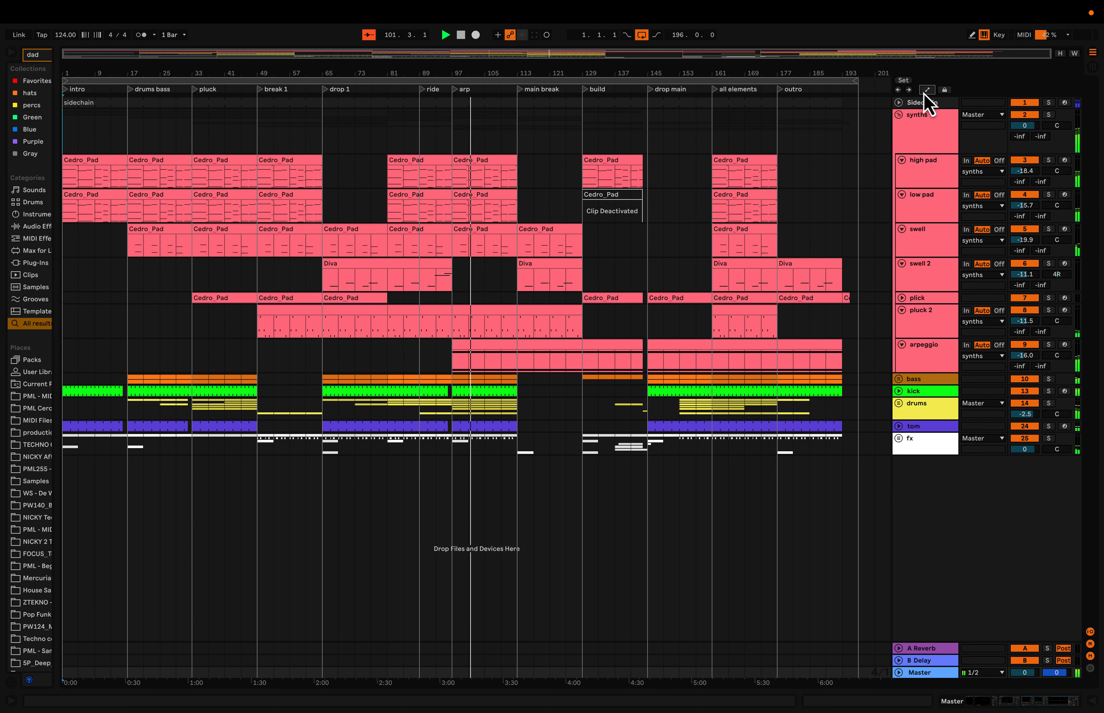
left_click(898, 379)
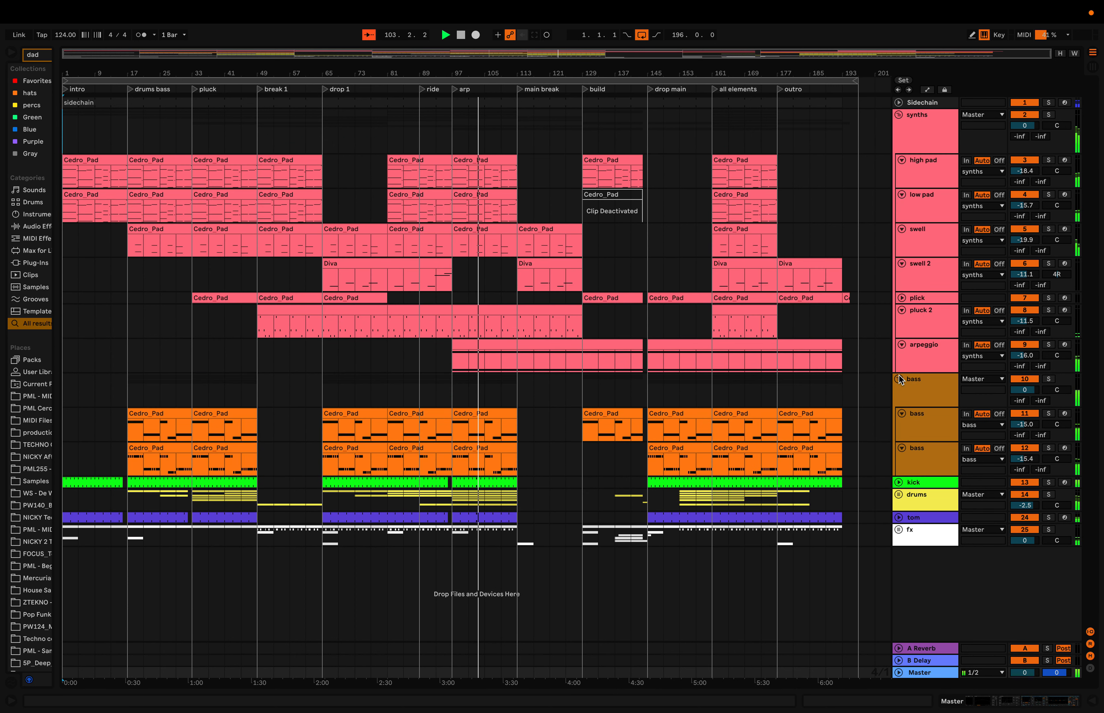
- Unfold the kick track, the drums group, the tom track and the fx group
left_click(898, 483)
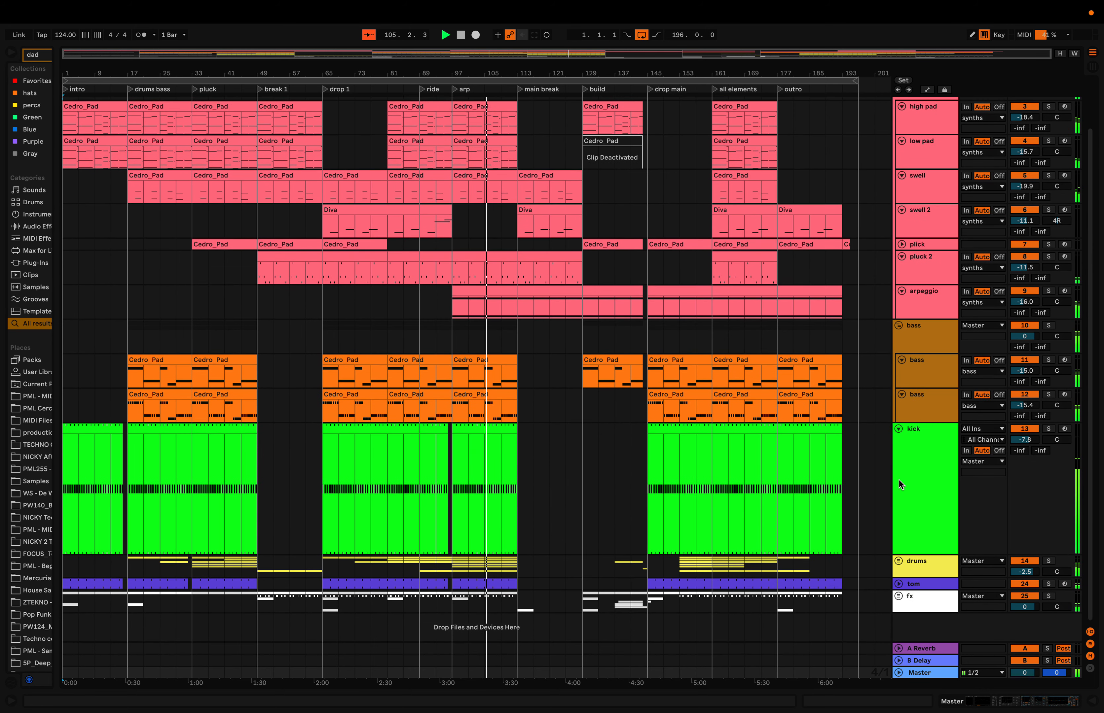
left_click(899, 562)
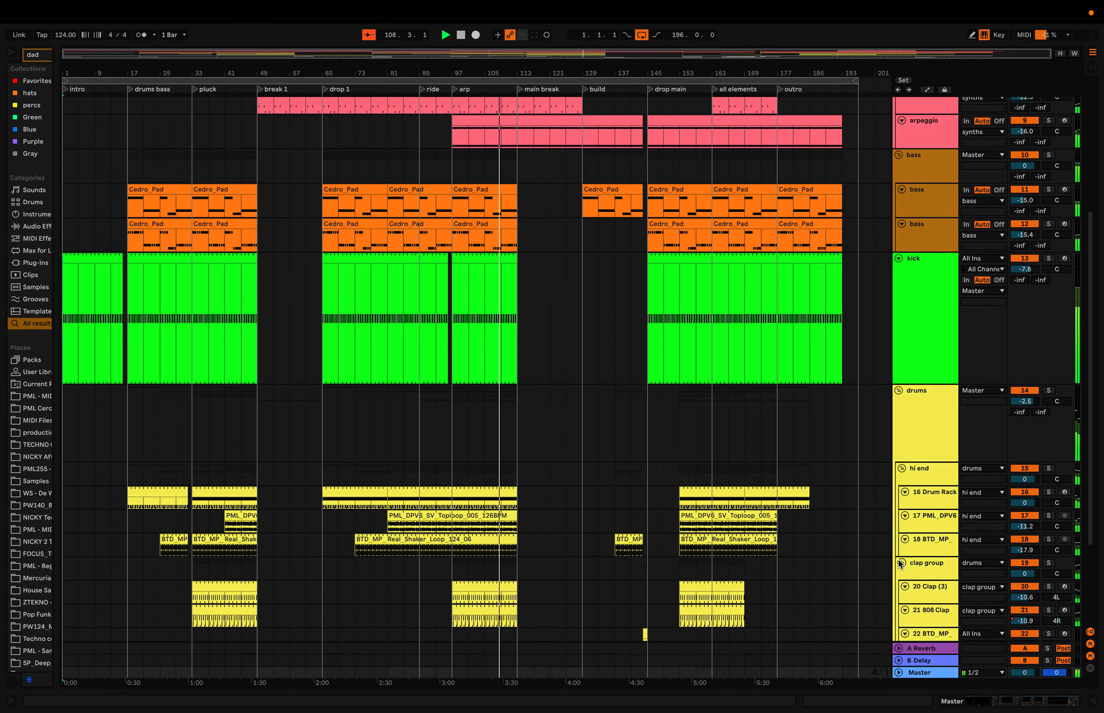
scroll(898, 560, "down", 3)
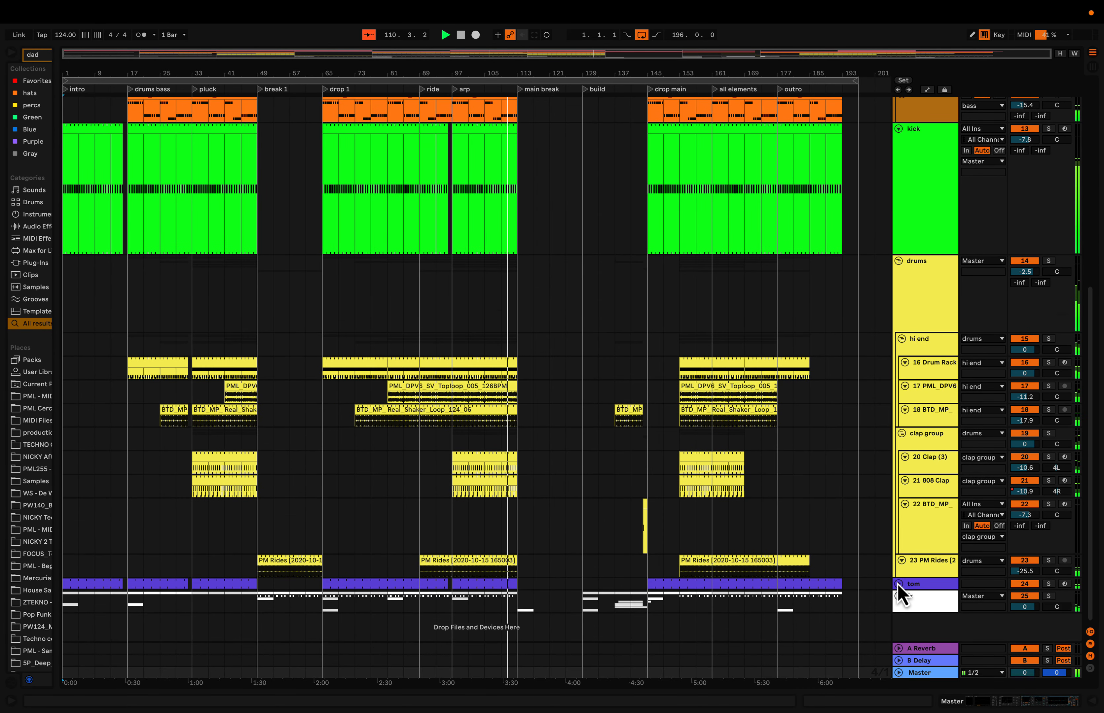
left_click(898, 584)
left_click(898, 597)
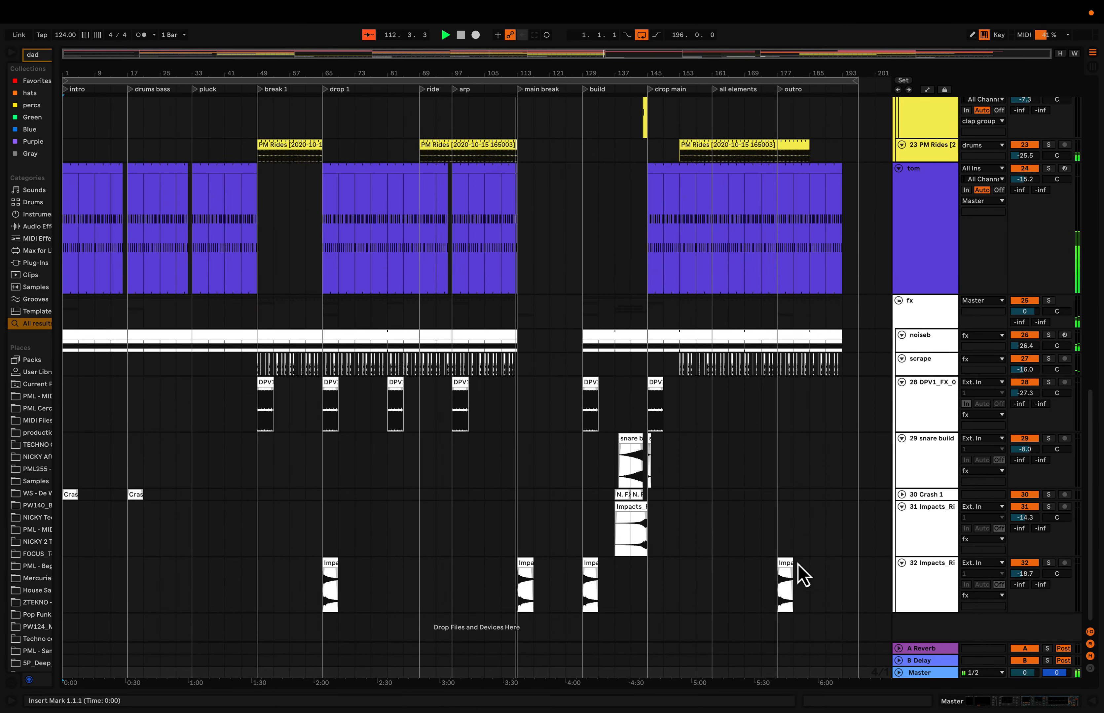
- Set the Hiss device in the Master track's chain to 13.7 kHz with an amount of 14.4, and hide the devices again
scroll(783, 539, "up", 5, "ctrl")
scroll(781, 540, "up", 15)
scroll(777, 530, "down", 5)
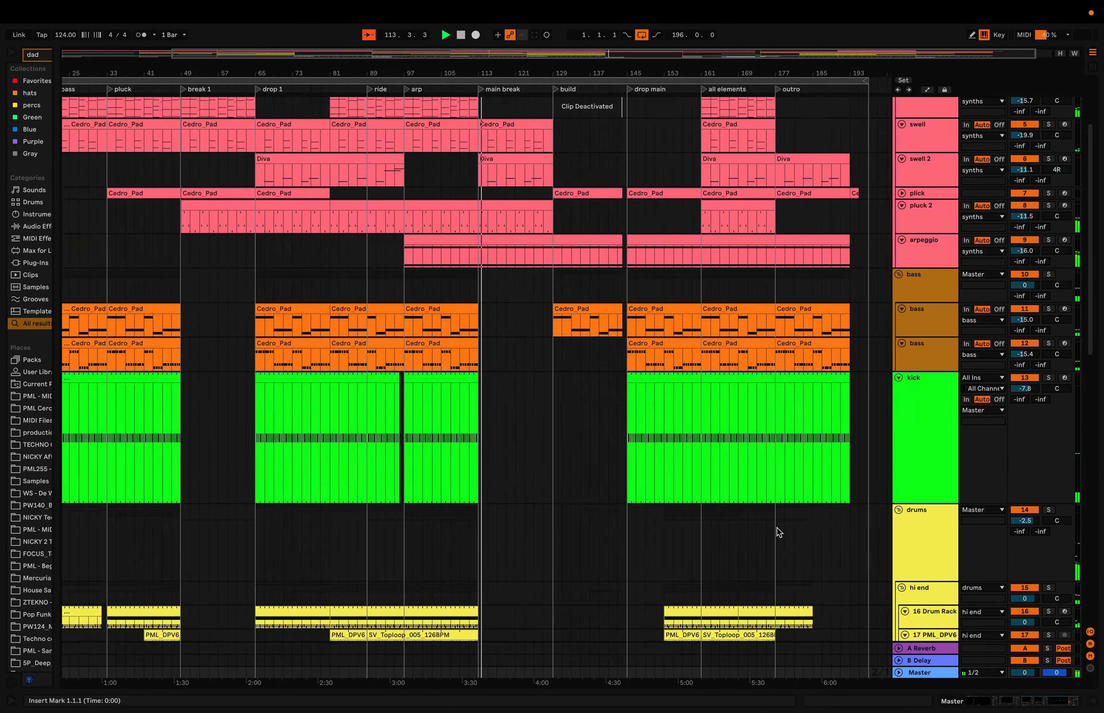
scroll(777, 529, "up", 5)
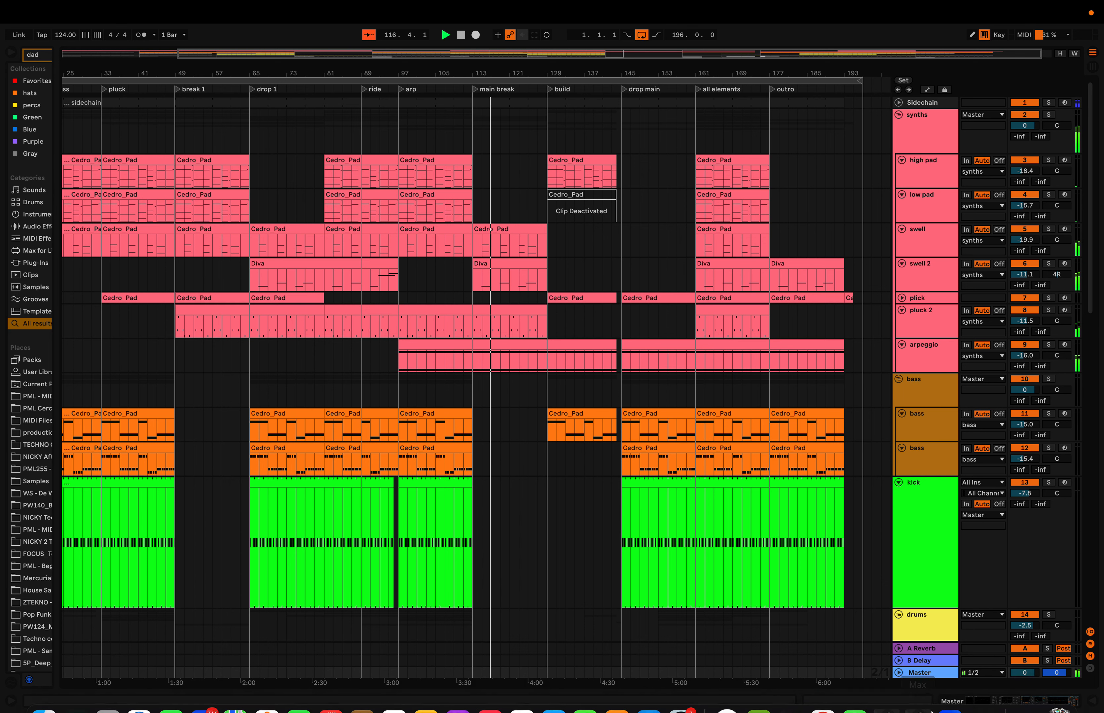
left_click(927, 673)
double_click(927, 674)
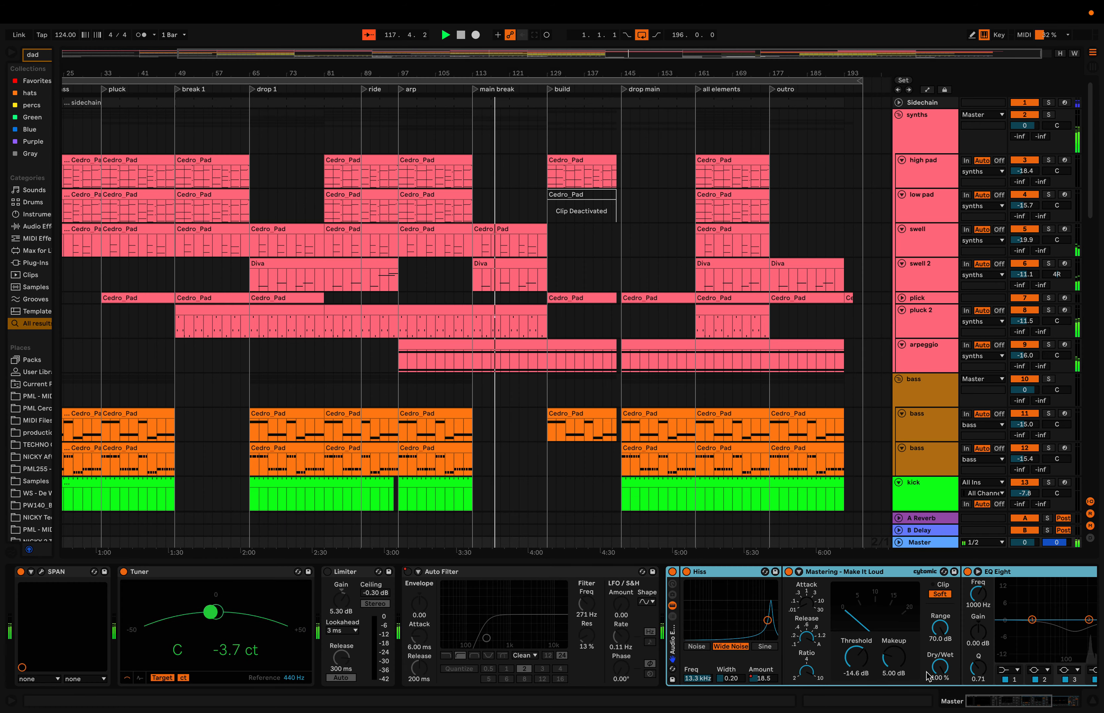
left_click_drag(770, 624, 768, 622)
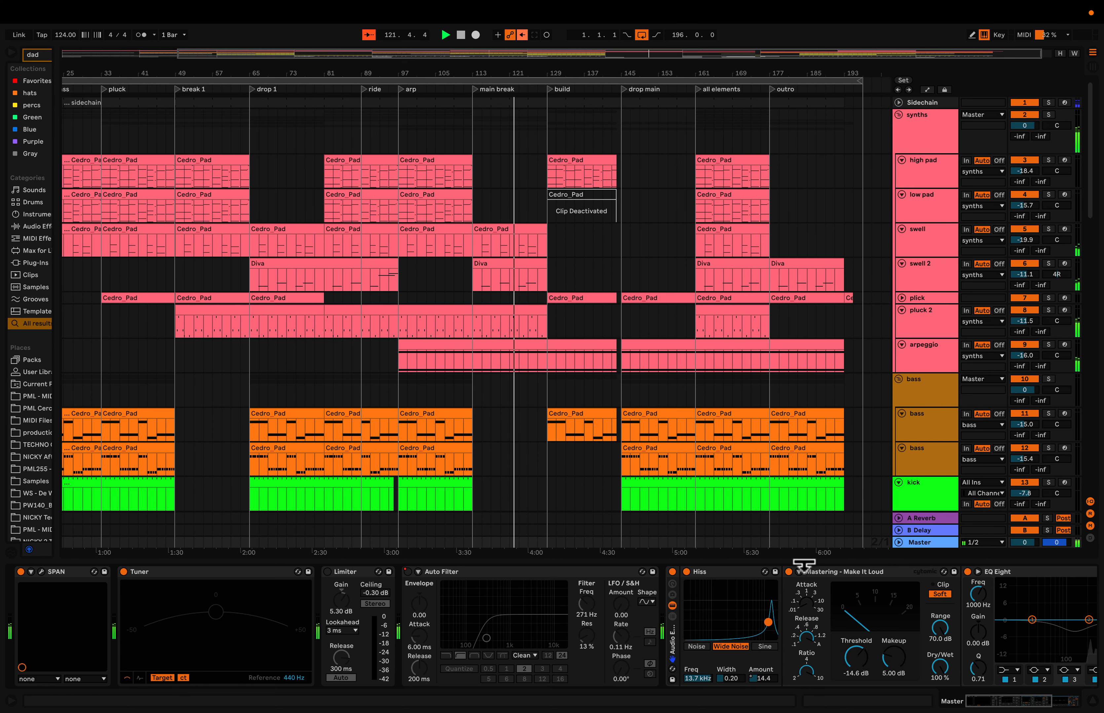
left_click_drag(803, 562, 803, 659)
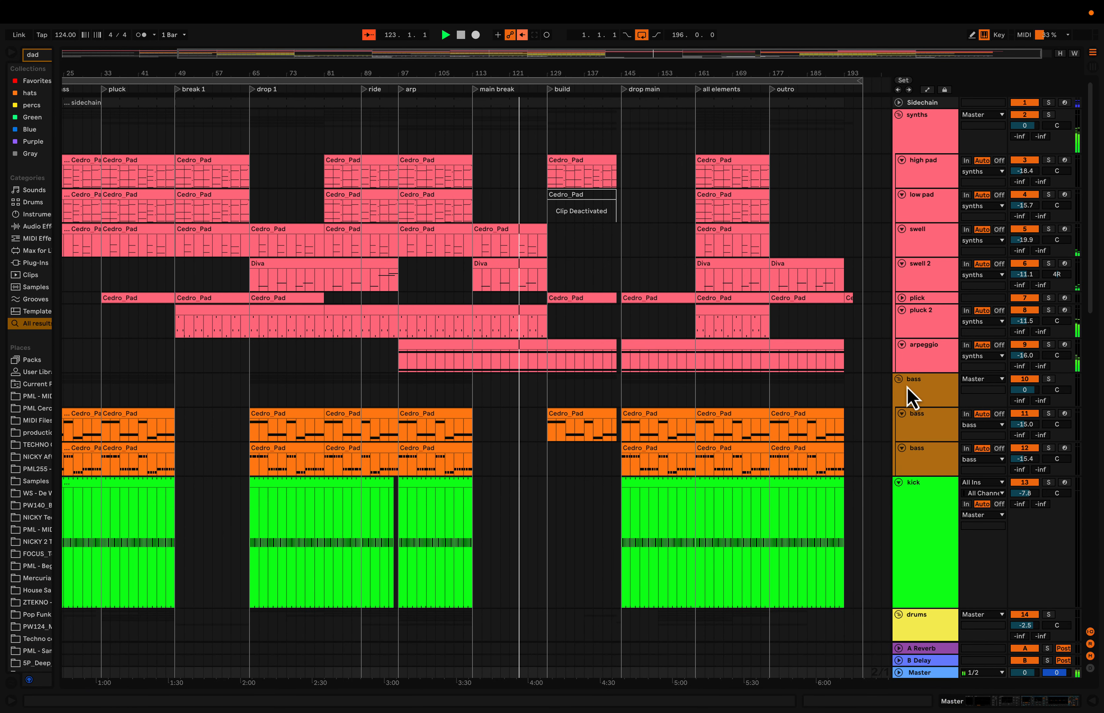
- Fold the synths group, the drums group and the tom track
left_click(898, 114)
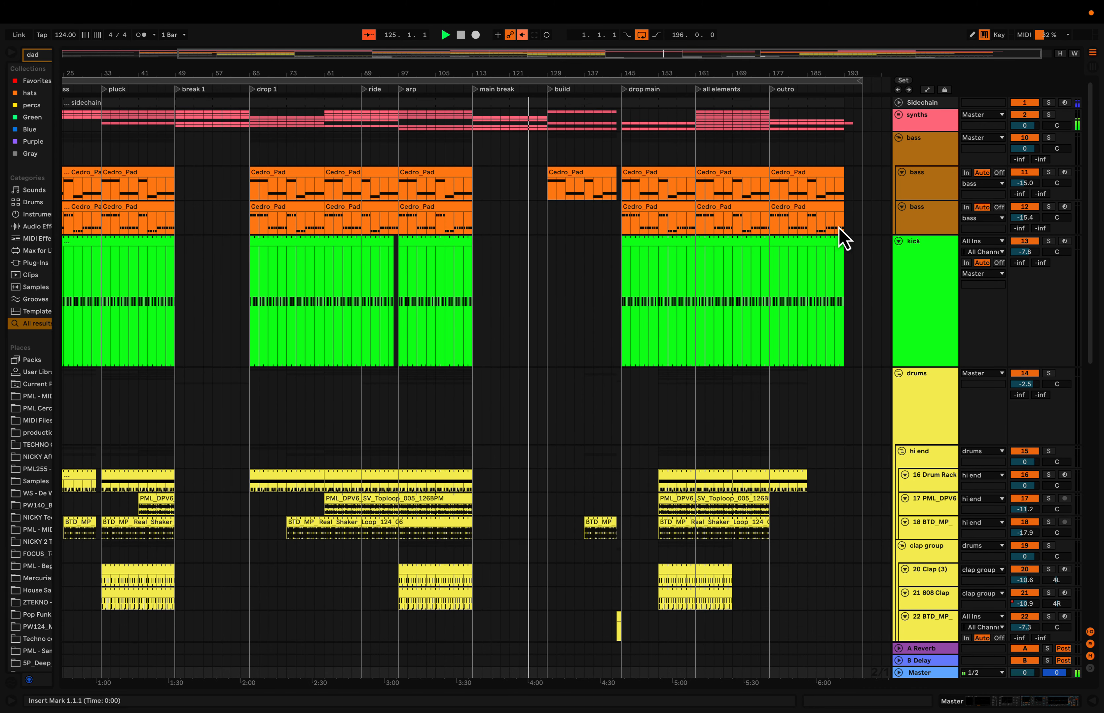
left_click(898, 373)
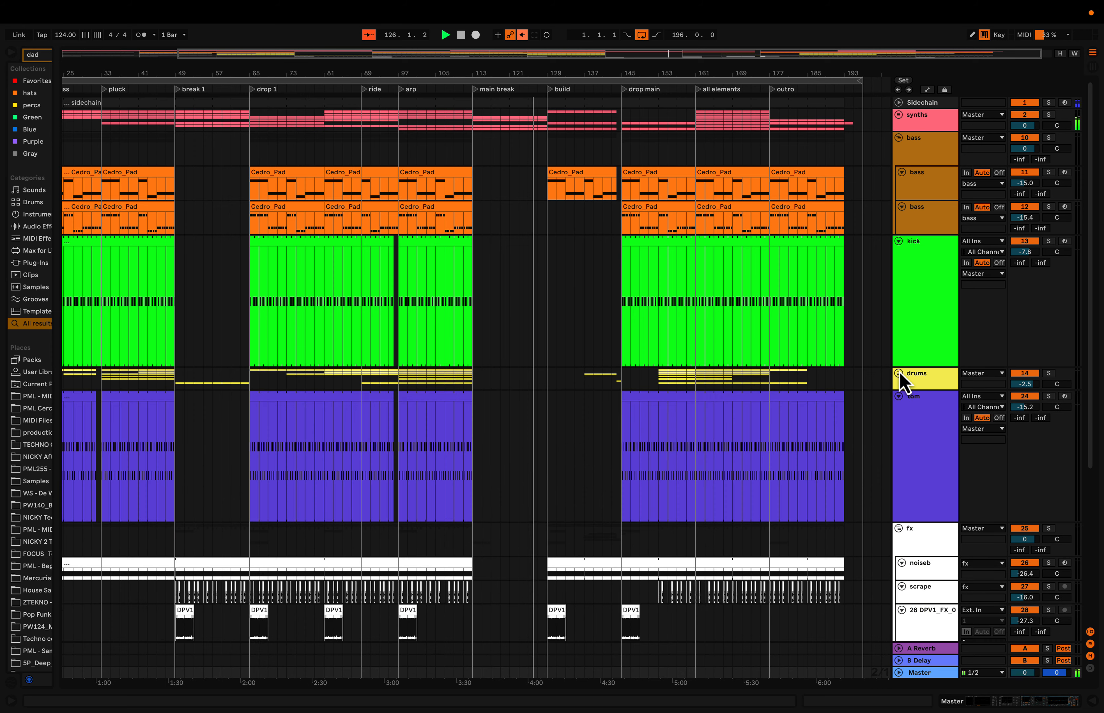
left_click(898, 396)
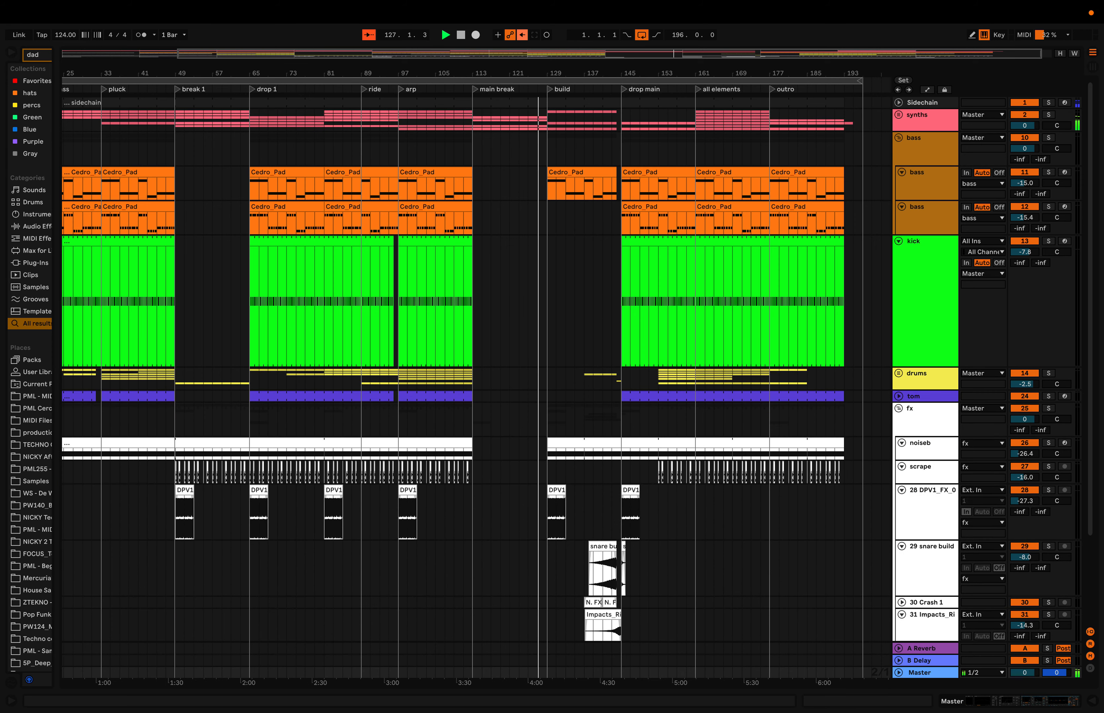
- Unfold the synths group and review its clips across the whole arrangement, from intro to outro
left_click(899, 115)
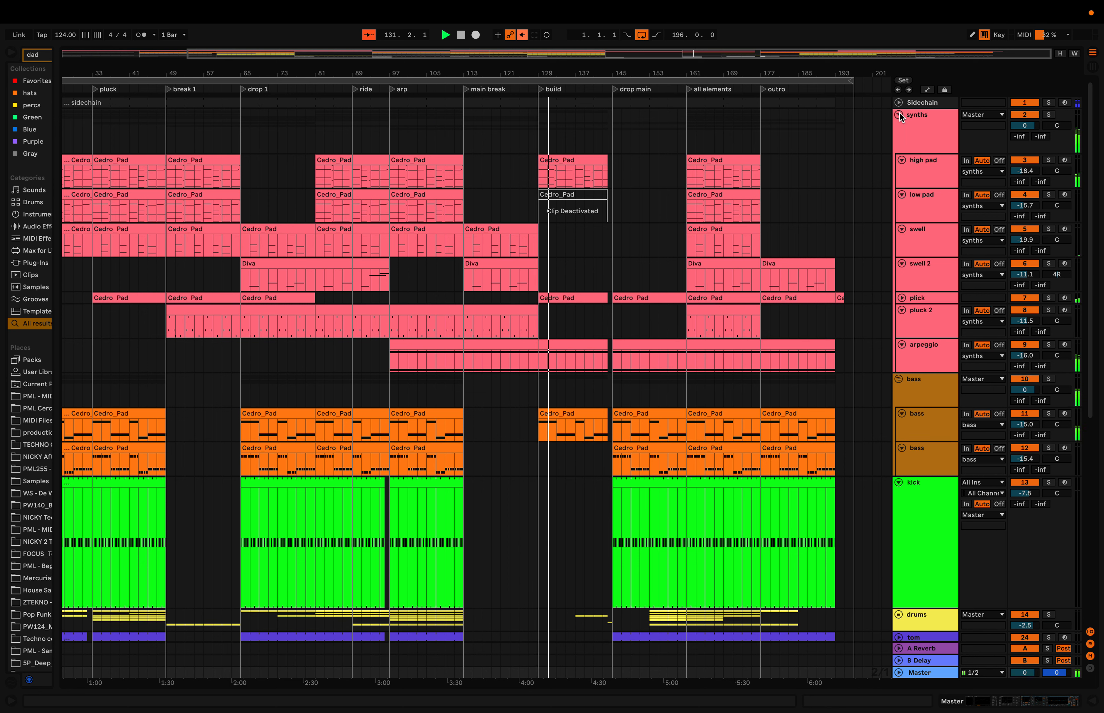
scroll(766, 206, "up", 5)
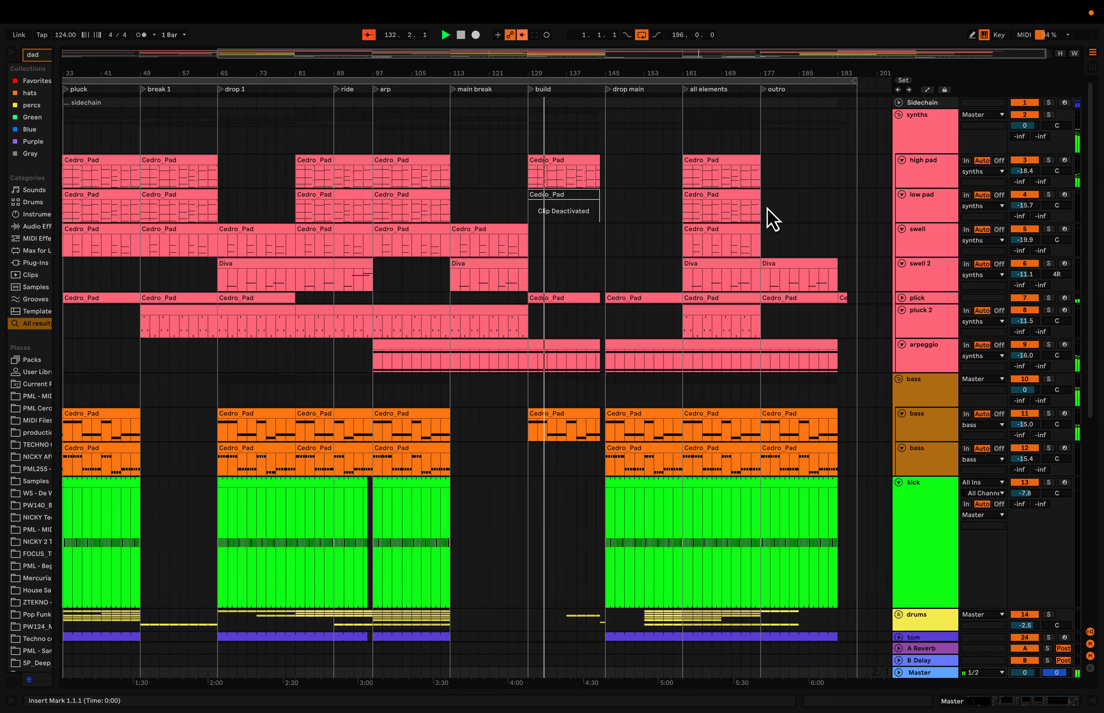
scroll(767, 206, "down", 1)
scroll(766, 206, "left", 3)
scroll(767, 207, "down", 6)
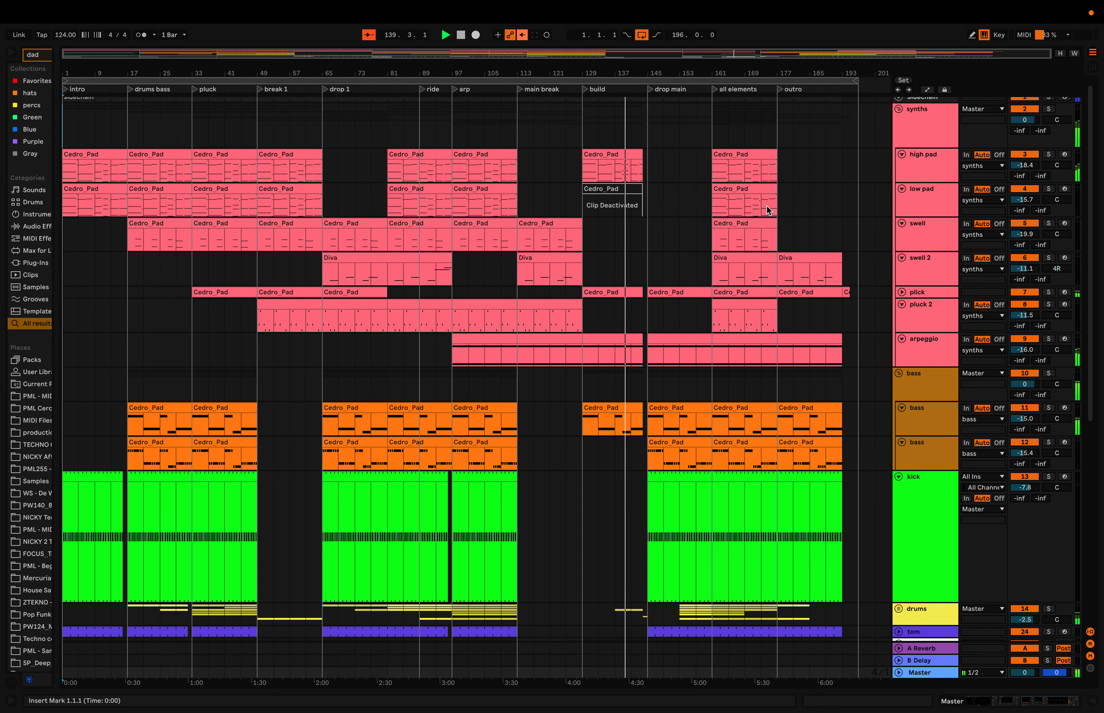
- Show the automation lanes across the arrangement and unfold the plick track
left_click(927, 89)
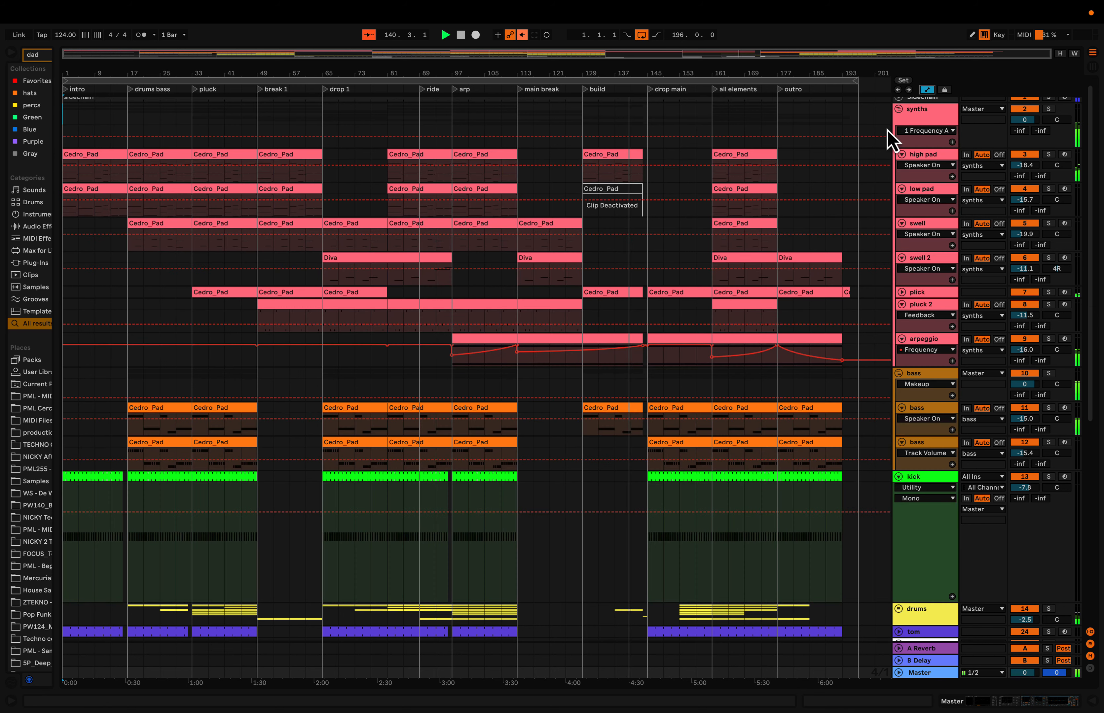
left_click(902, 292)
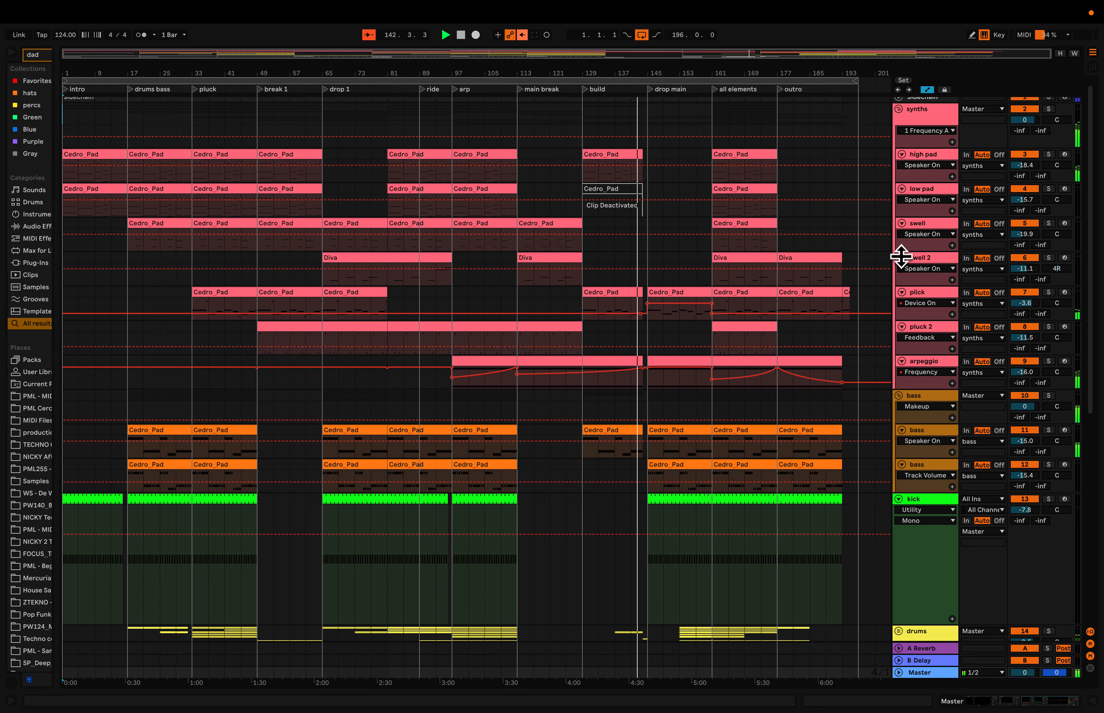
- Fold the high pad, low pad, swell, swell 2, plick, pluck 2 and arpeggio tracks within the synths group
left_click(901, 154)
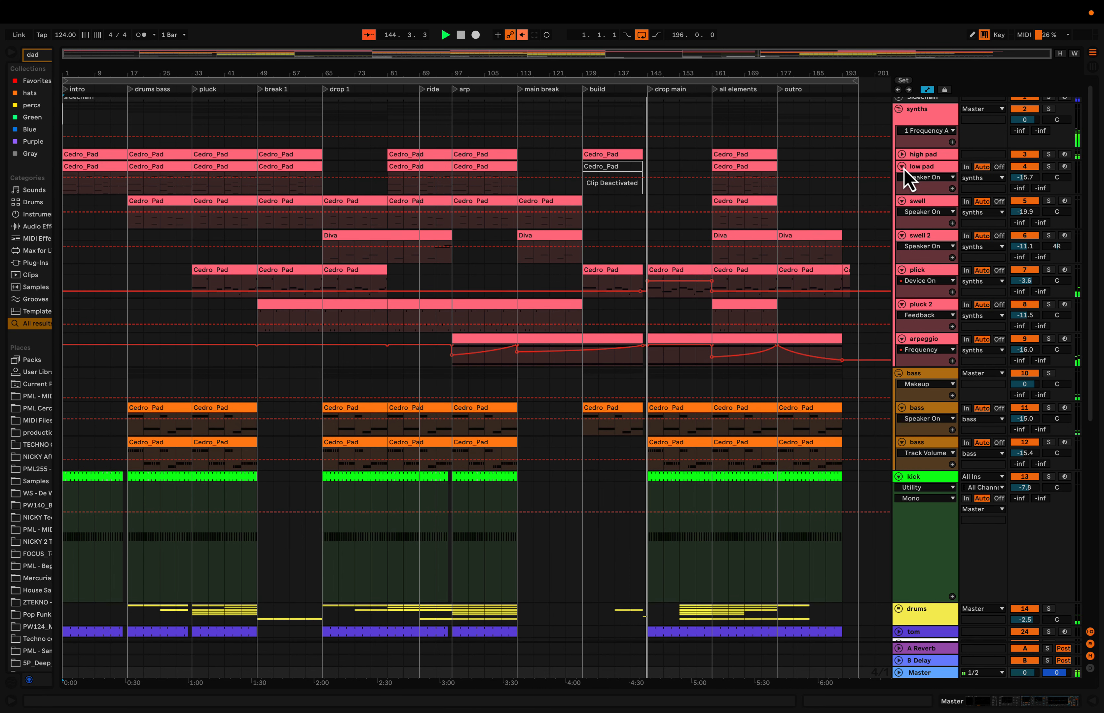
left_click(901, 167)
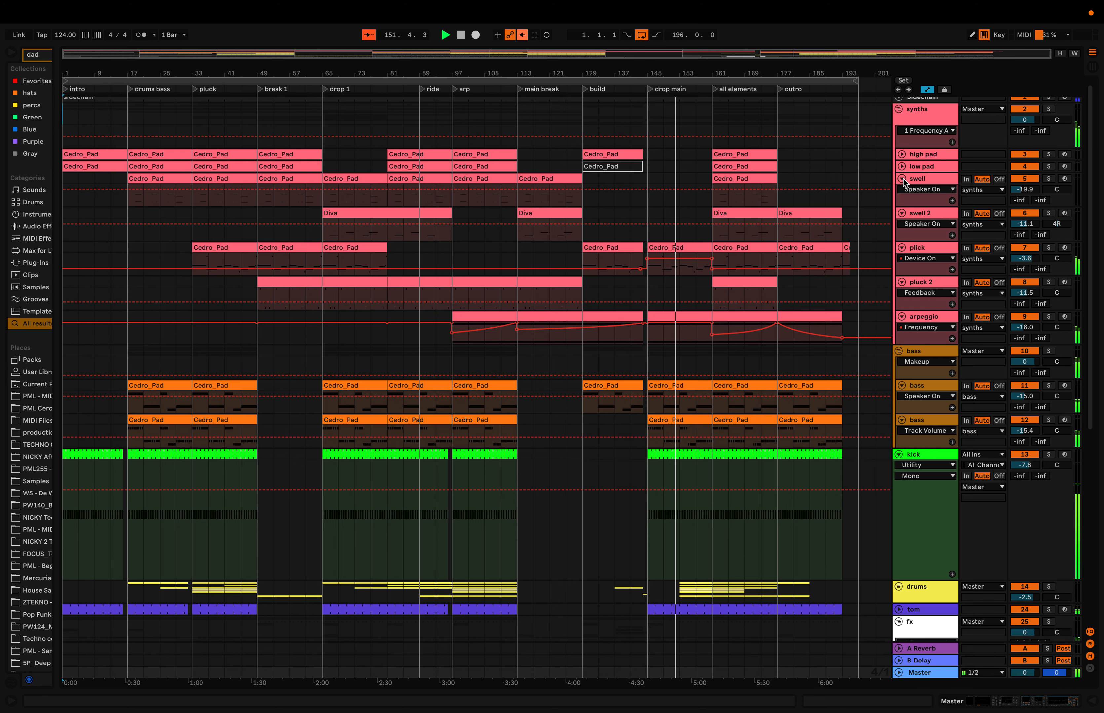
left_click(903, 179)
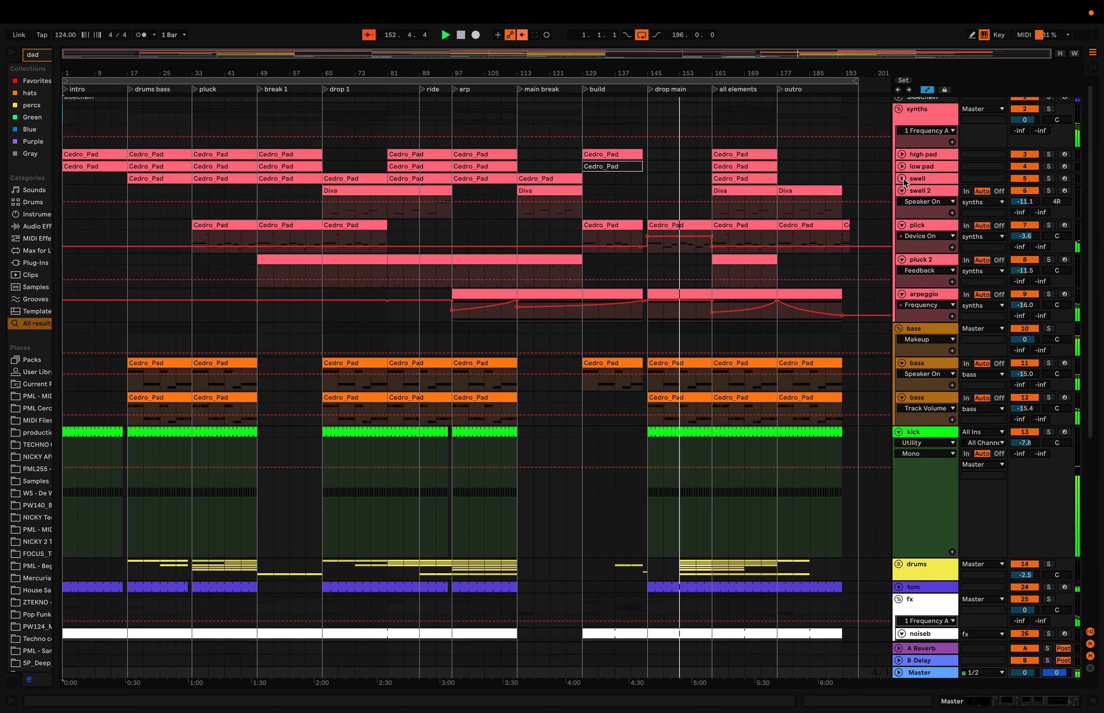
left_click(902, 191)
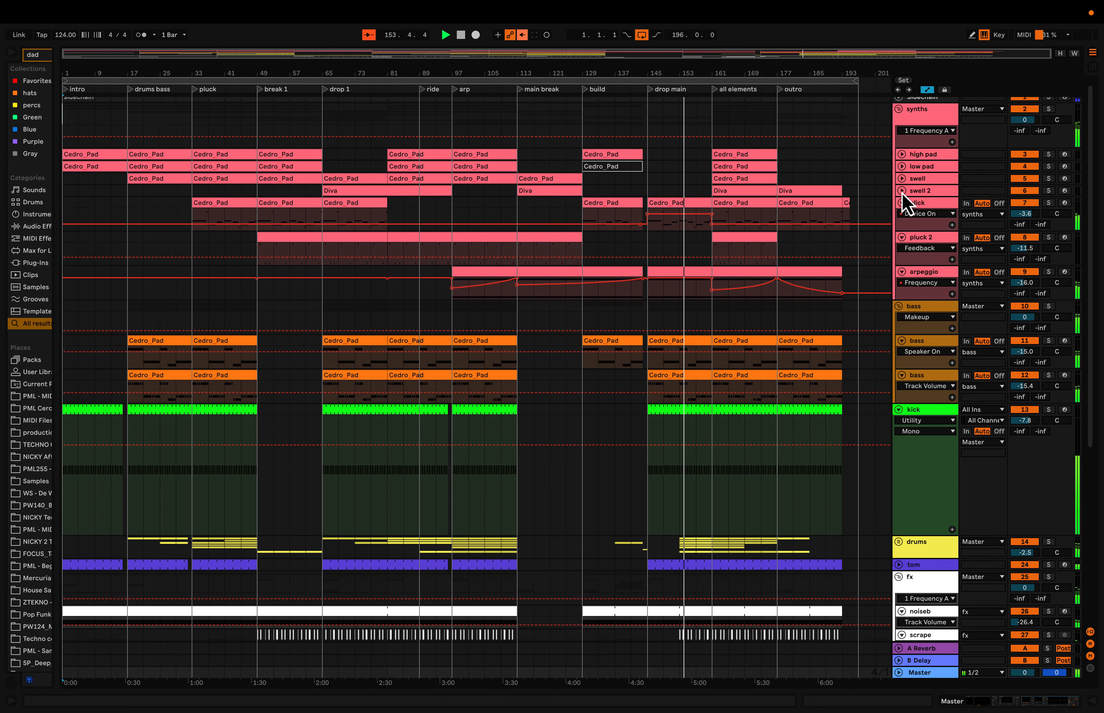
left_click(901, 204)
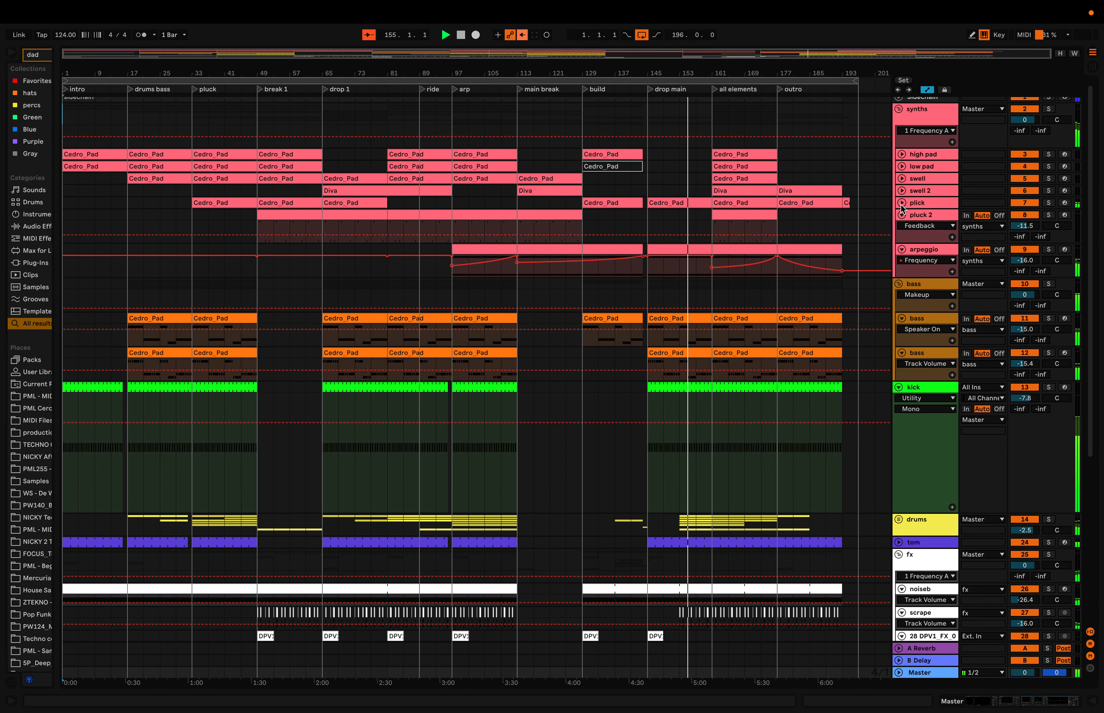
left_click(901, 216)
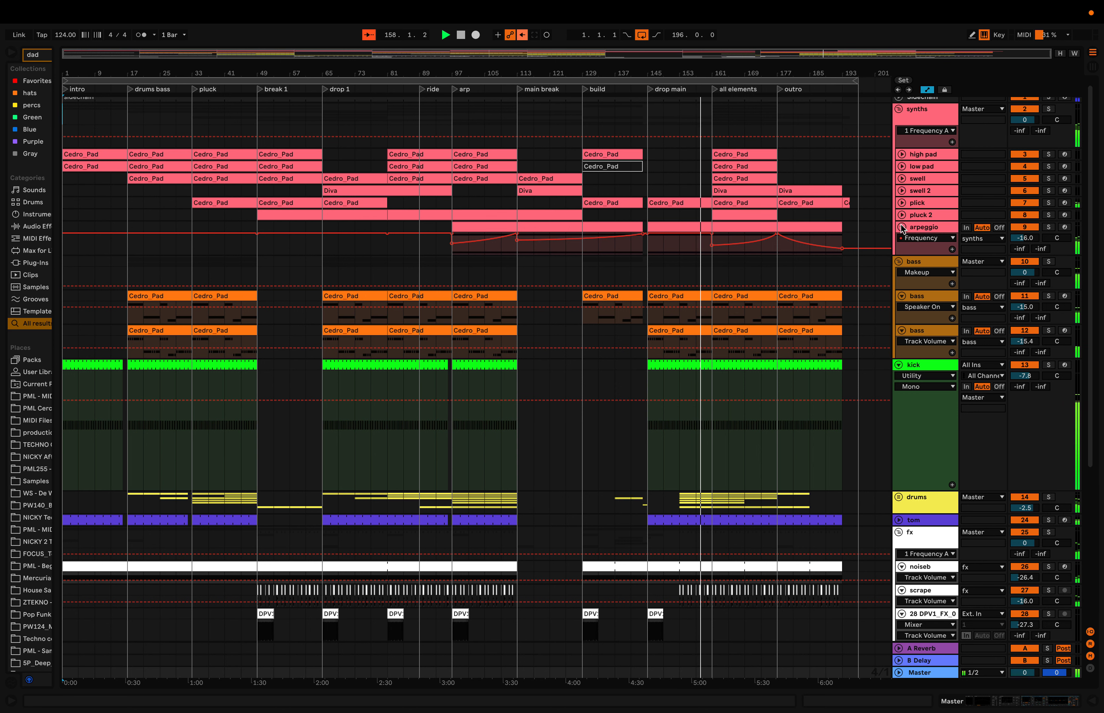
left_click(901, 227)
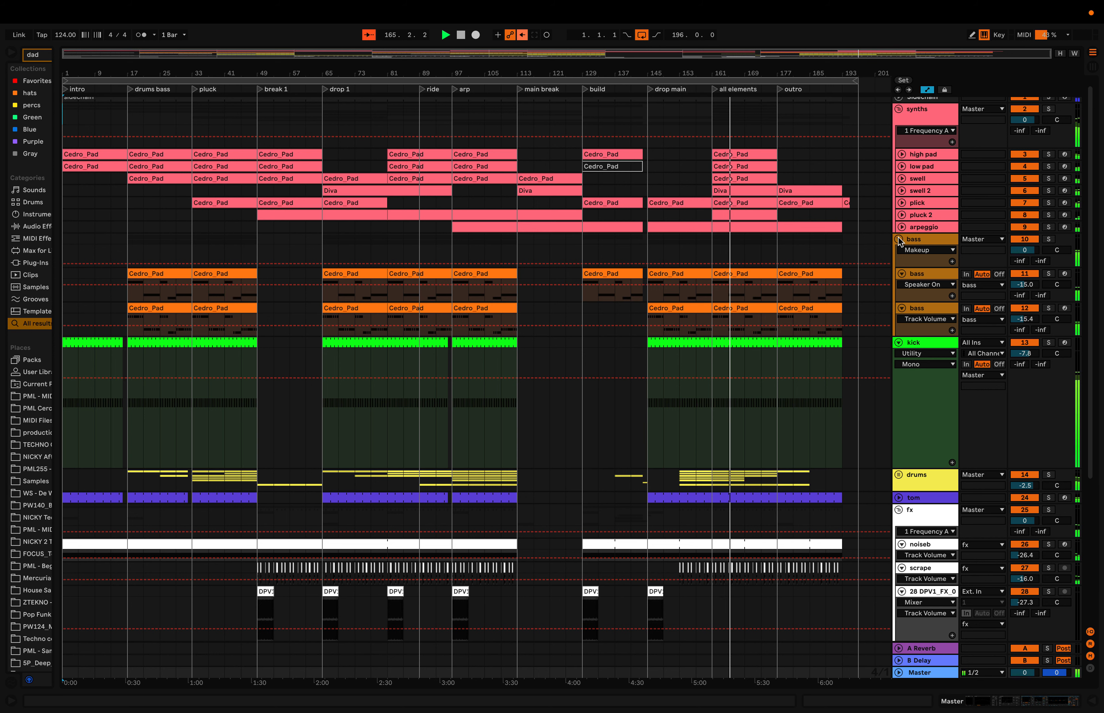
- Fold the bass group, the kick track and the fx group
left_click(898, 240)
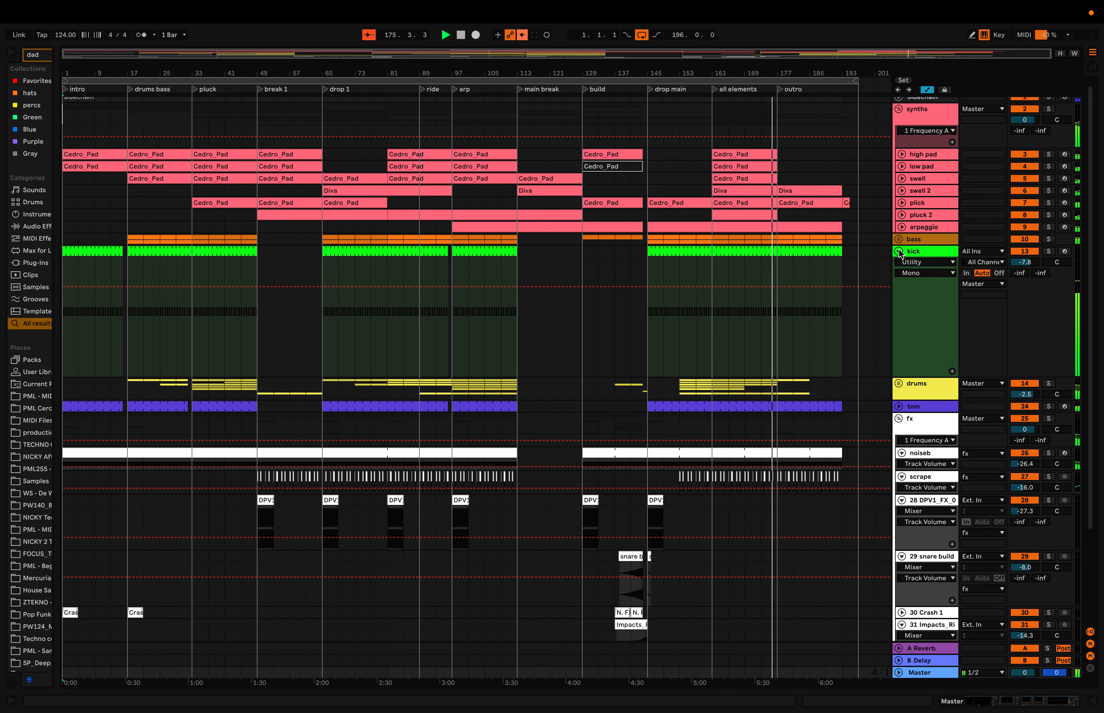
left_click(898, 250)
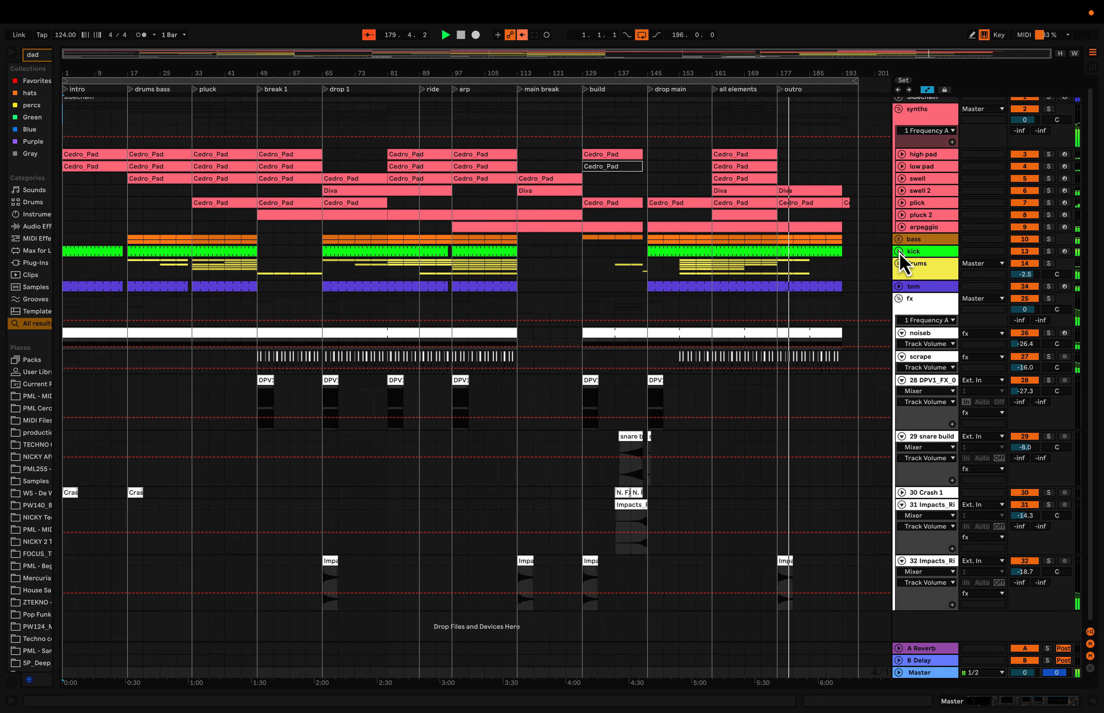
left_click(898, 298)
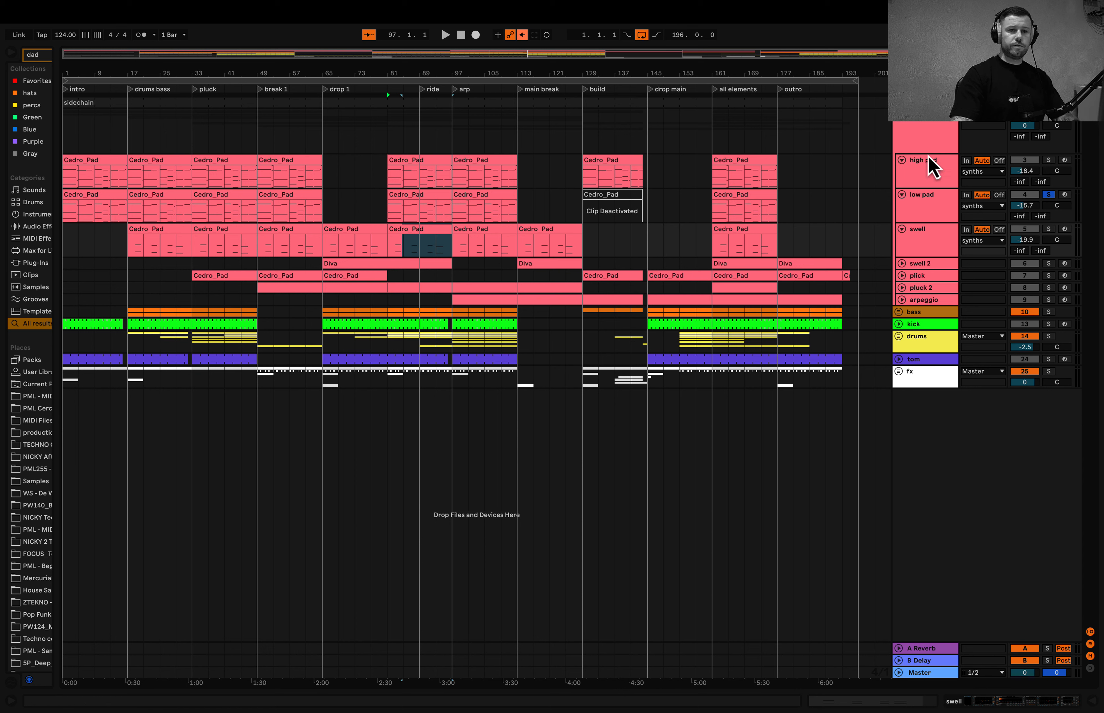
- Open the high pad clip in the arp section, examine its notes in an enlarged piano roll, and shrink the editor again
double_click(918, 179)
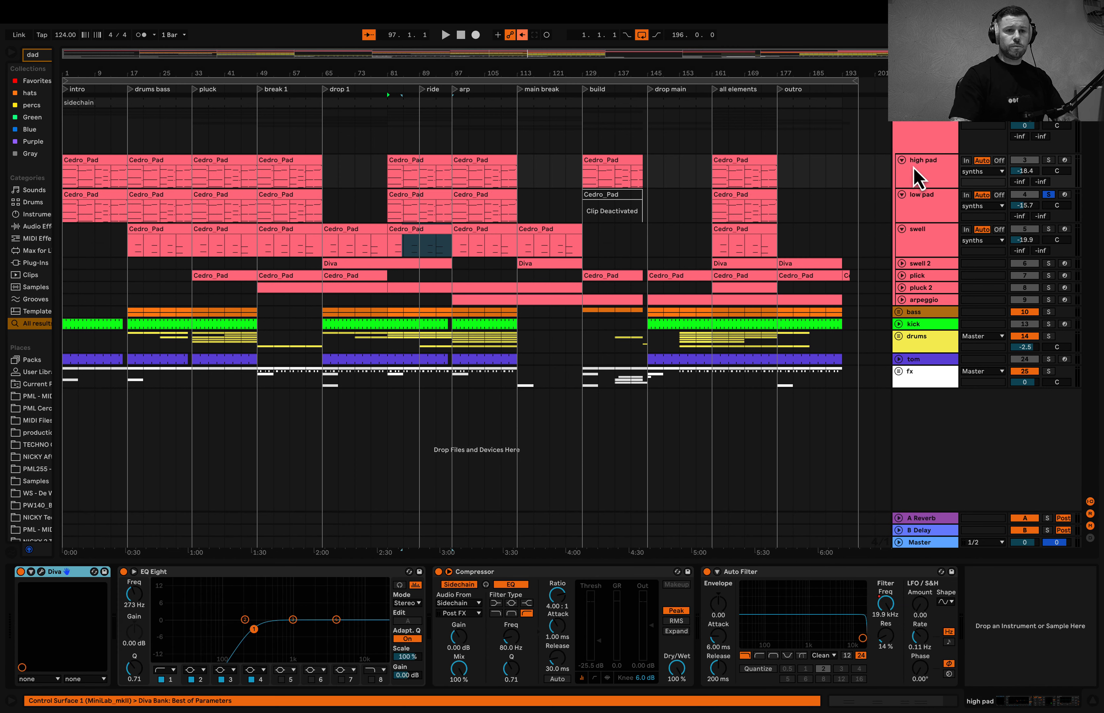
double_click(472, 161)
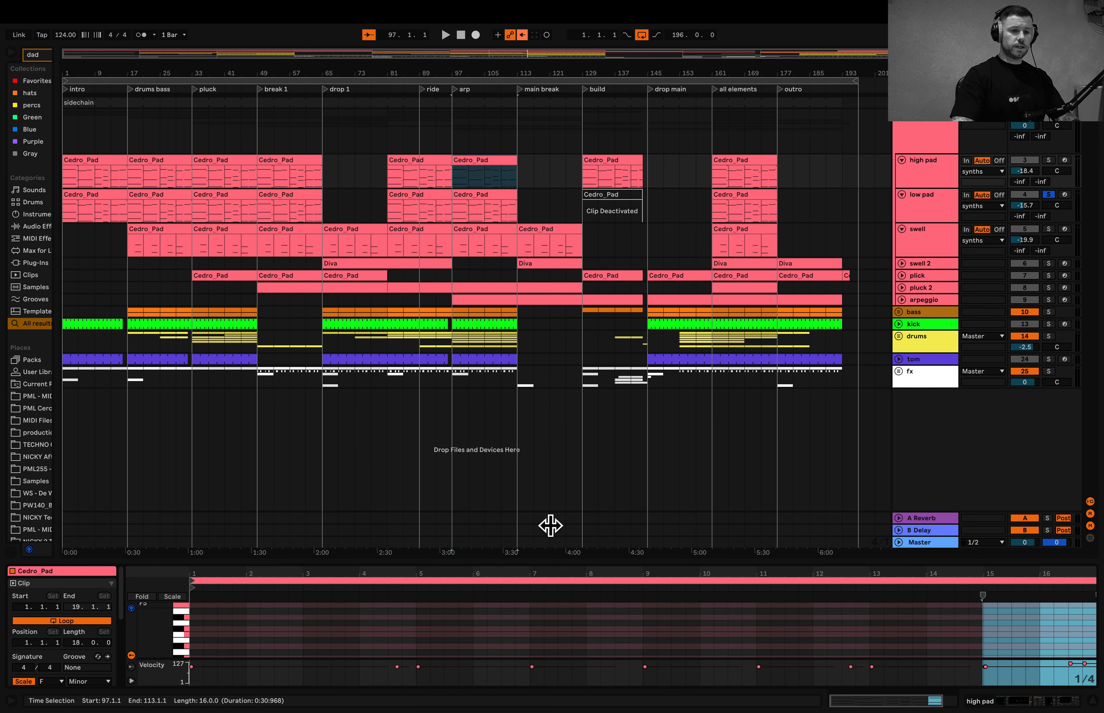
left_click_drag(531, 564, 544, 295)
scroll(466, 431, "down", 3)
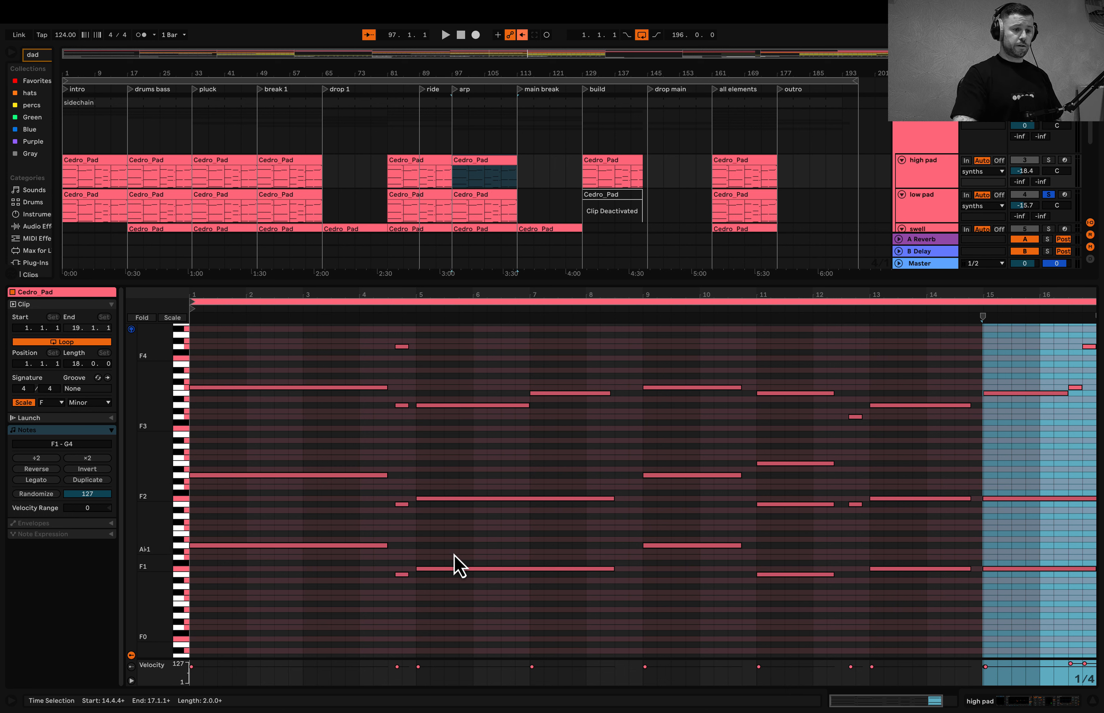
double_click(689, 284)
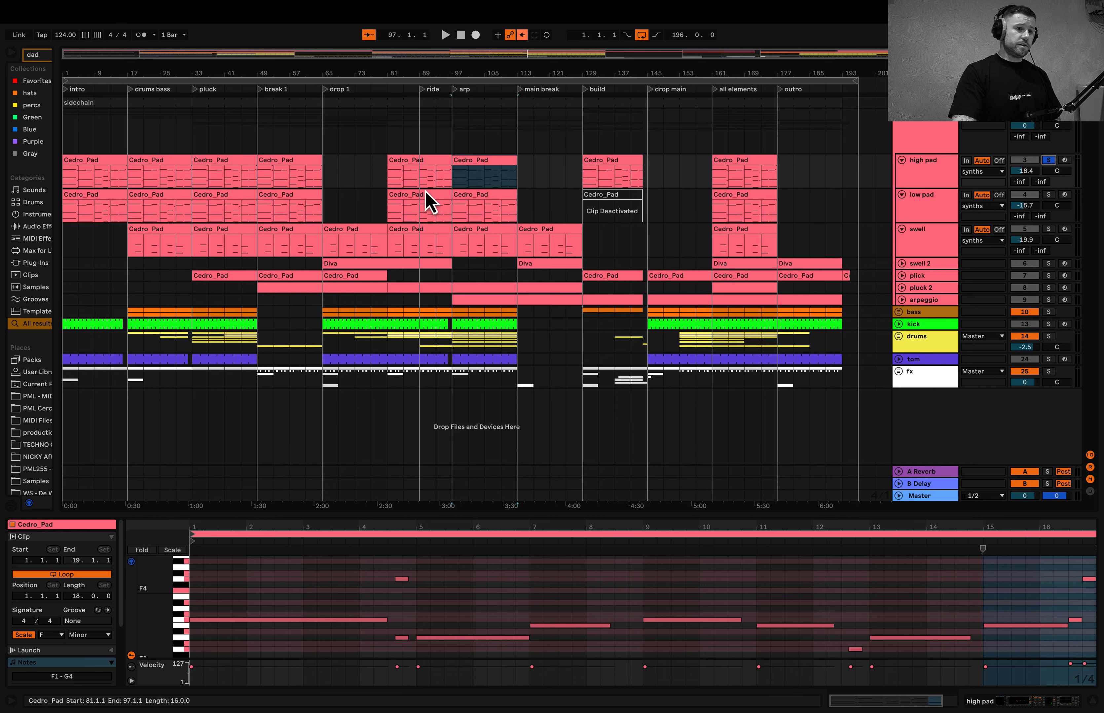
- Play the high pad from bar 81, check its preset in Diva's preset browser, and close the plug-in
left_click(392, 185)
key("space")
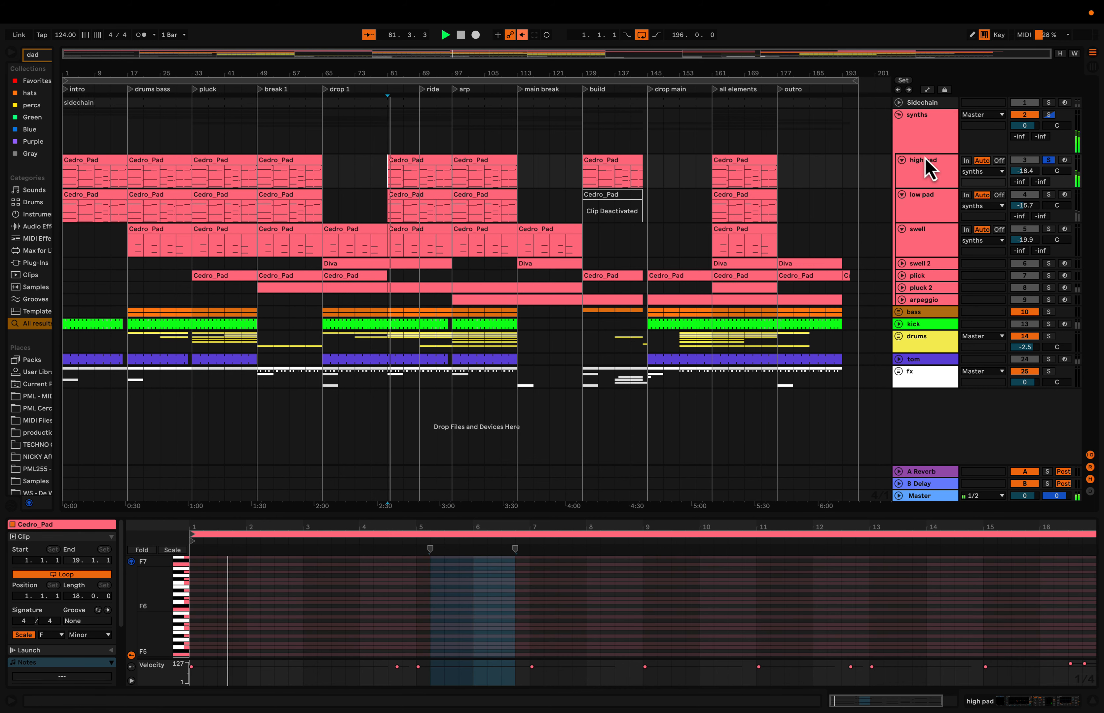
left_click(914, 178)
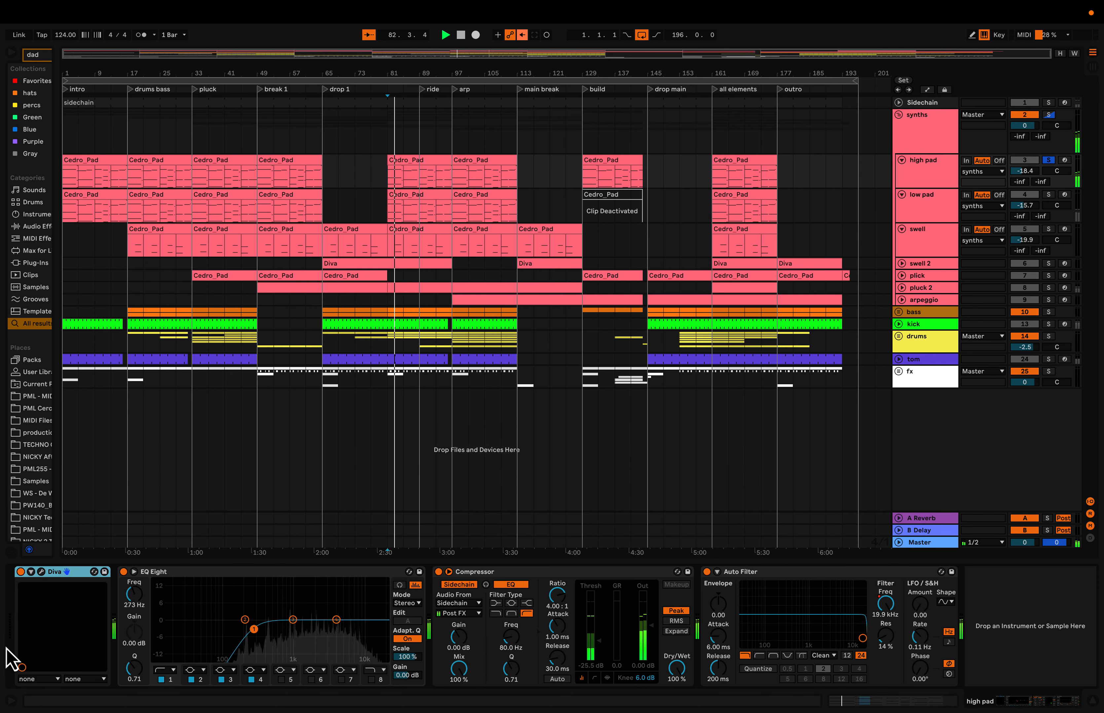
left_click(41, 573)
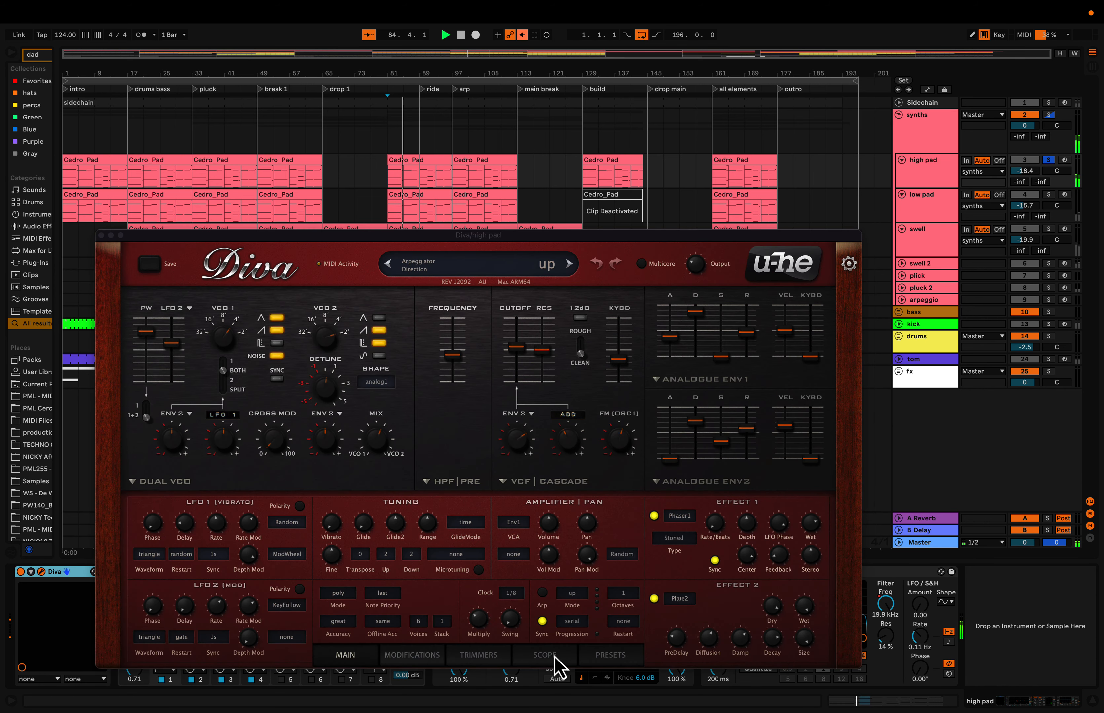
left_click(610, 655)
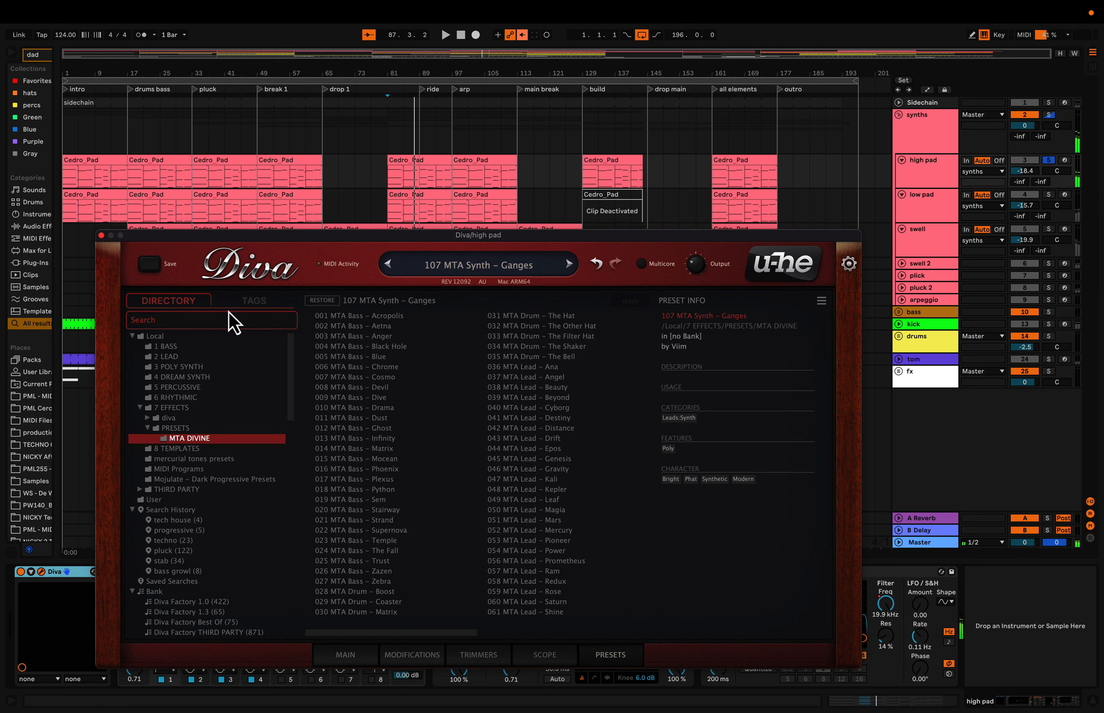
left_click(101, 235)
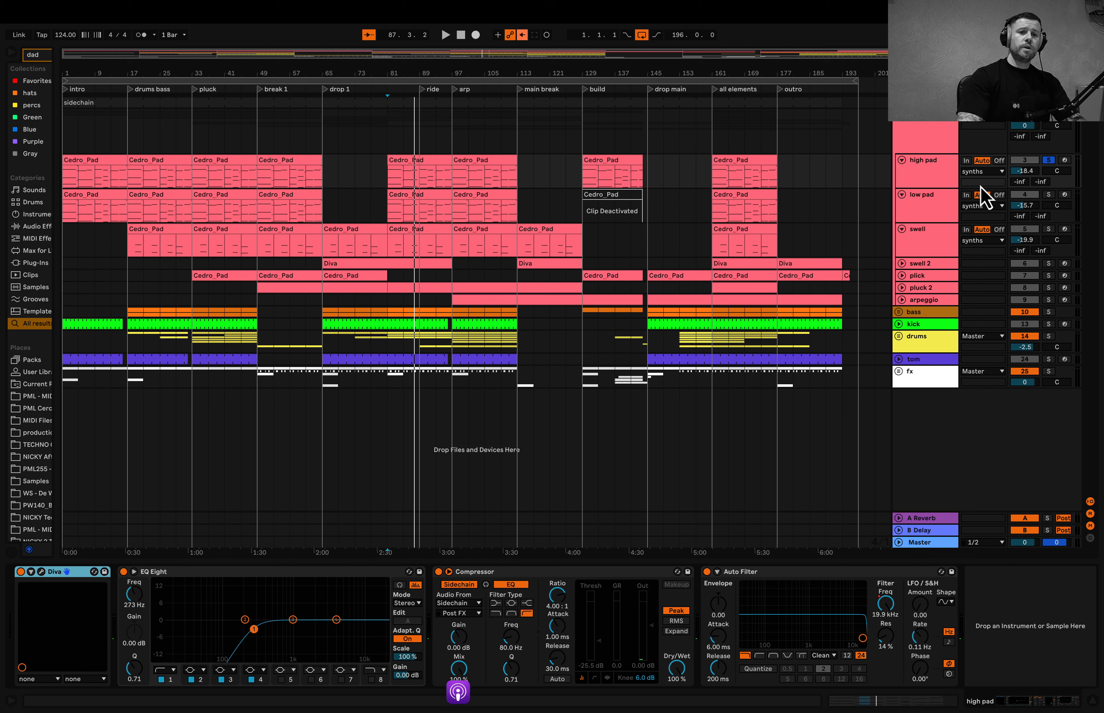
- Solo and play the low pad, check its preset in Diva's preset browser, and close the plug-in
left_click(1048, 195)
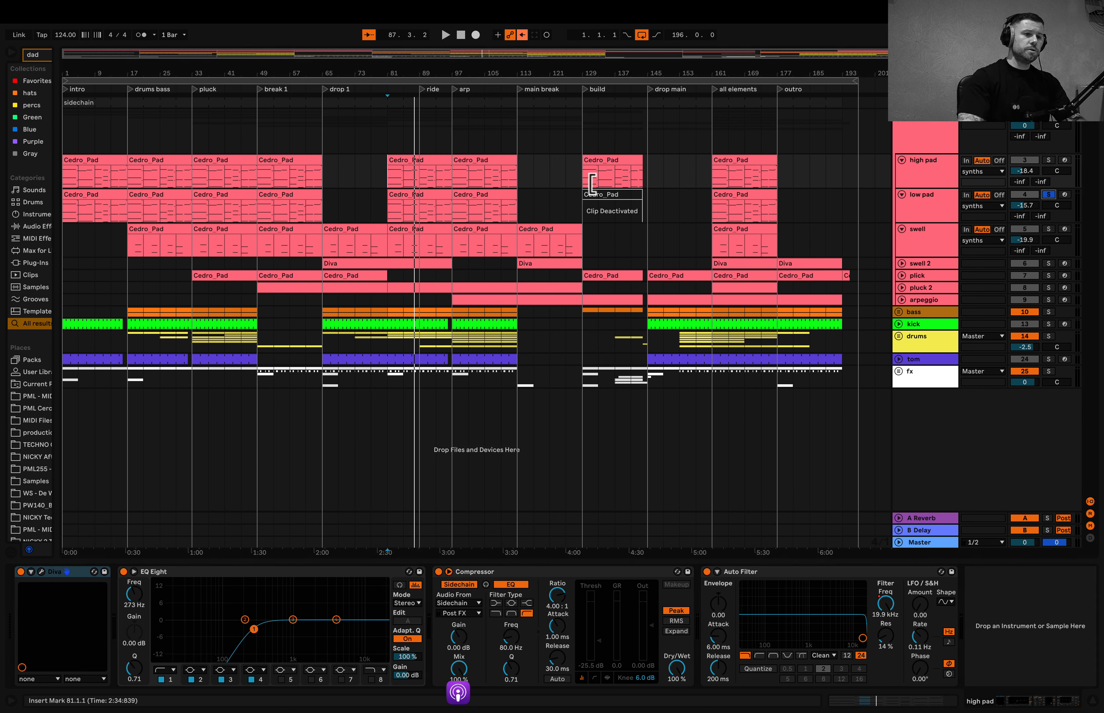
key("Down")
key("space")
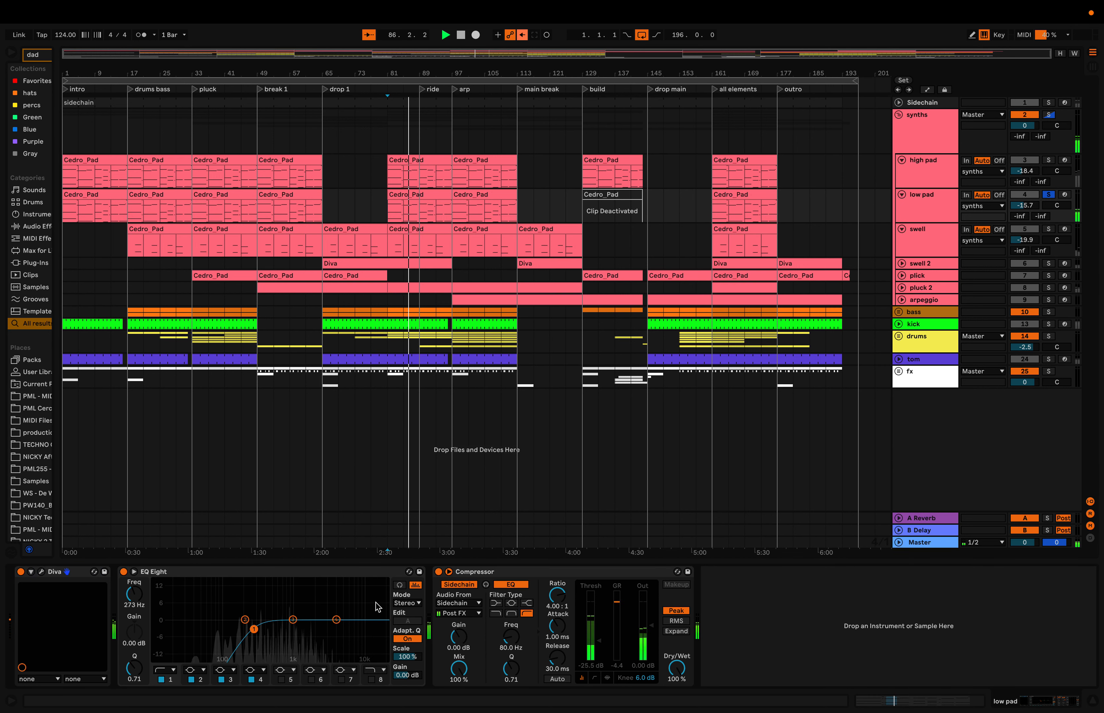
left_click(42, 573)
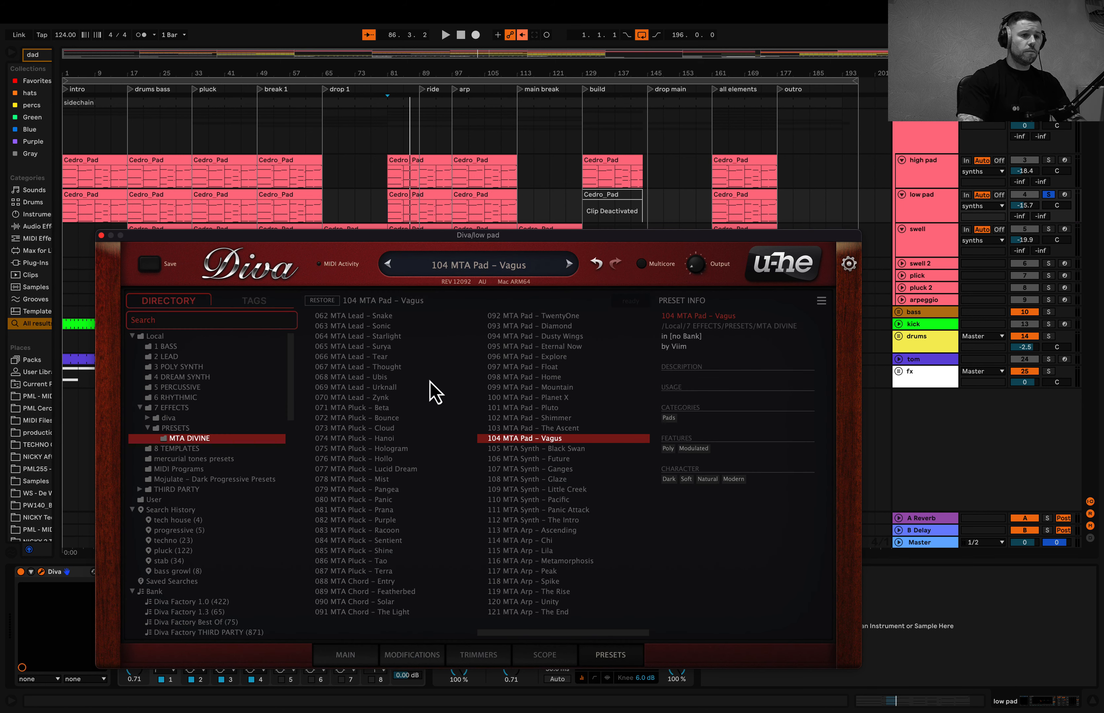
left_click(101, 235)
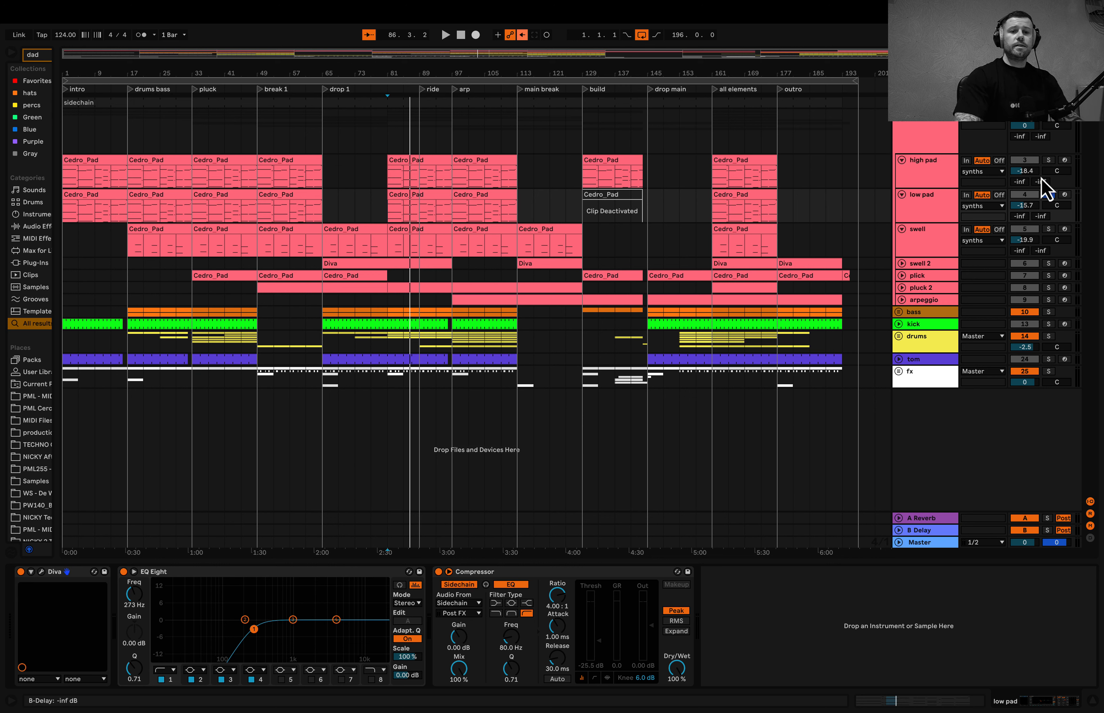
- Solo and play the high pad together with the low pad, and display the high pad's devices
left_click(1047, 160)
key("space")
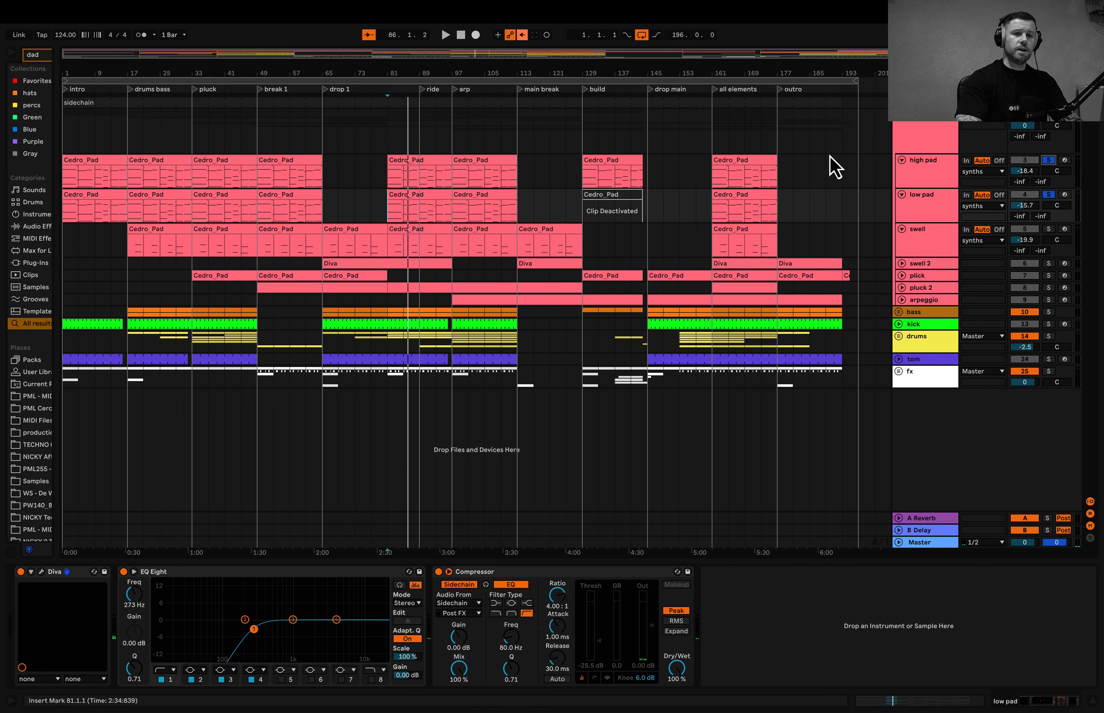
left_click(931, 176)
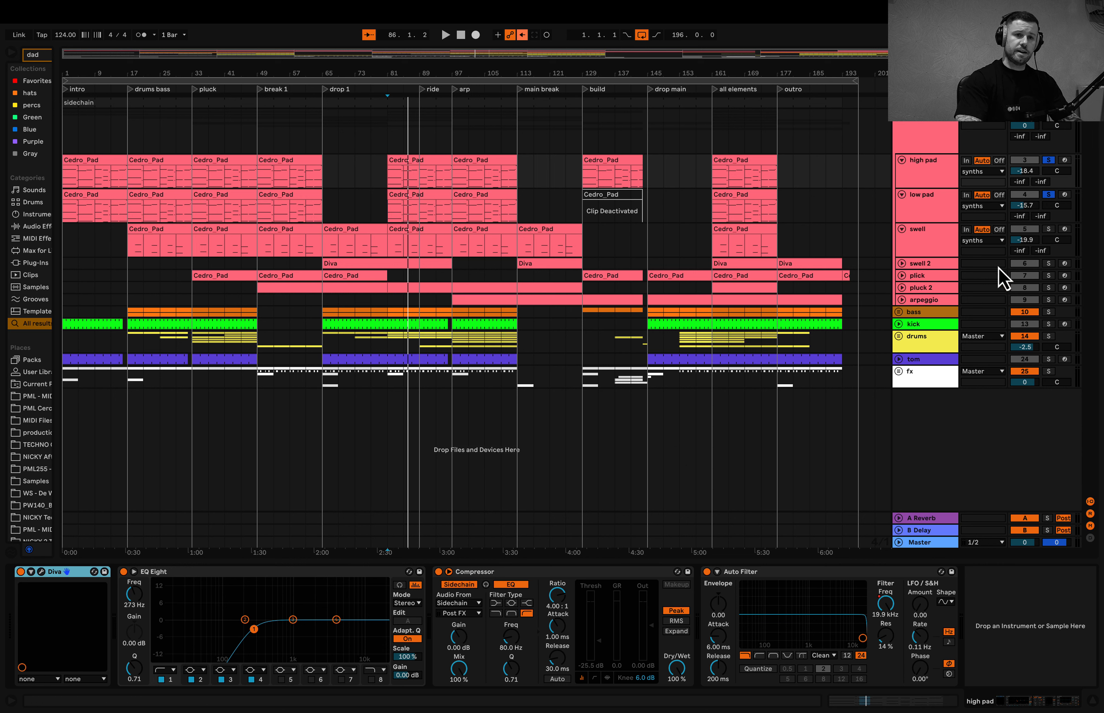
- Open the swell clip starting at bar 81 and examine its notes in an enlarged piano roll
double_click(406, 231)
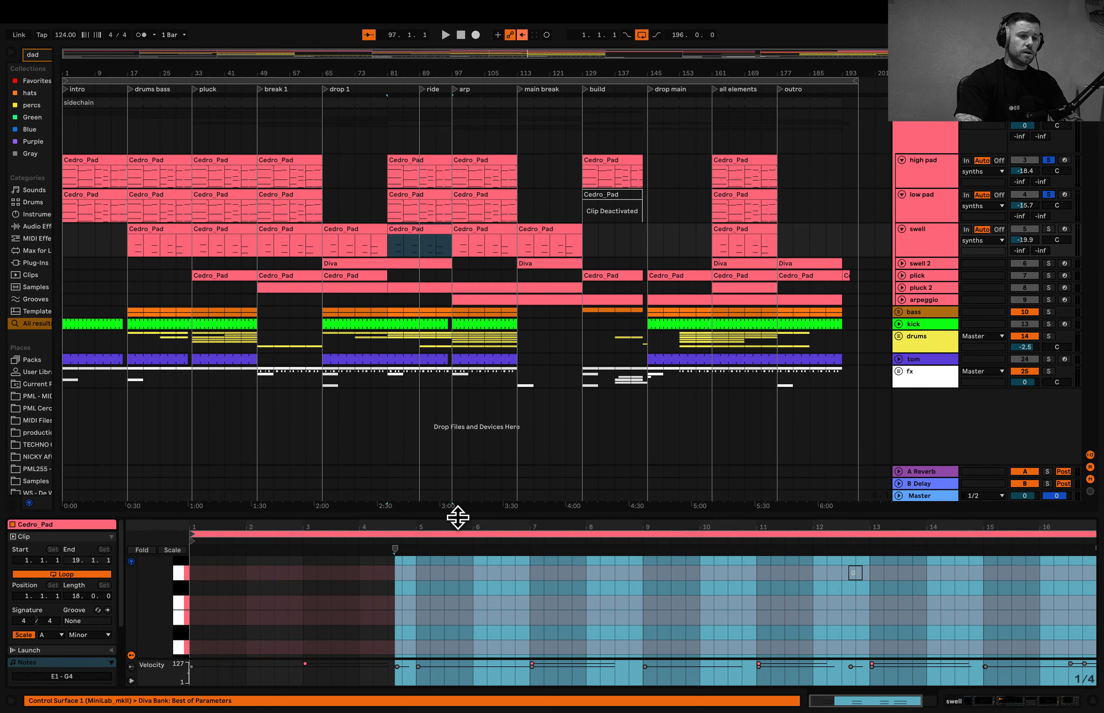
left_click_drag(458, 517, 462, 292)
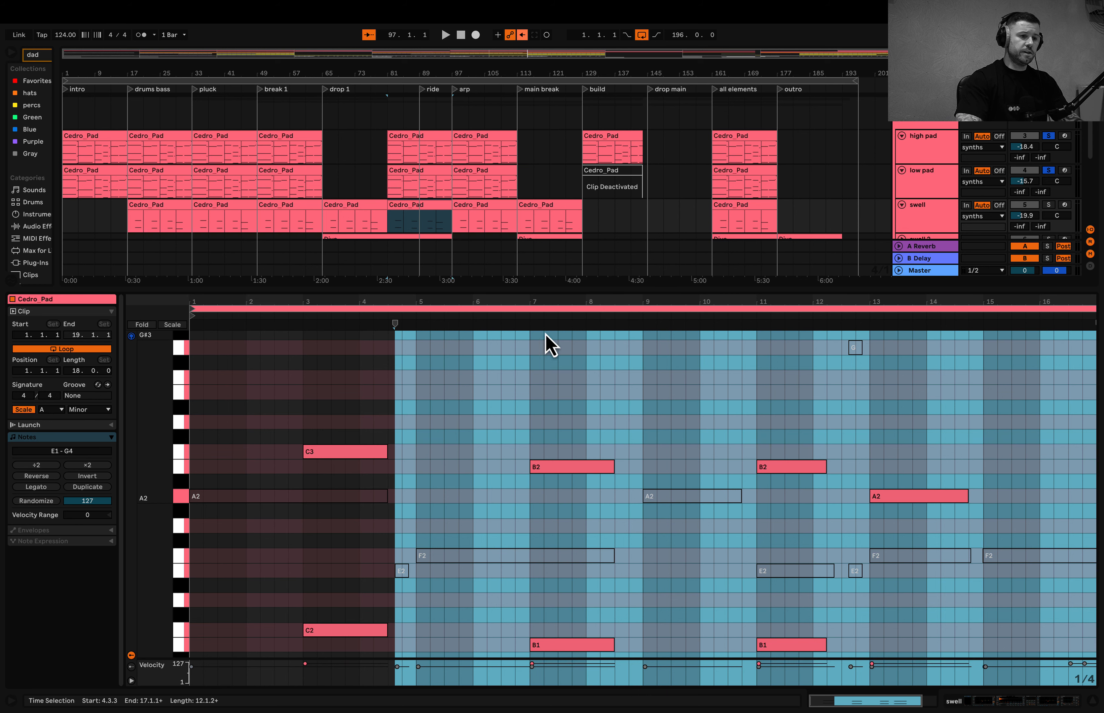
left_click_drag(523, 290, 522, 299)
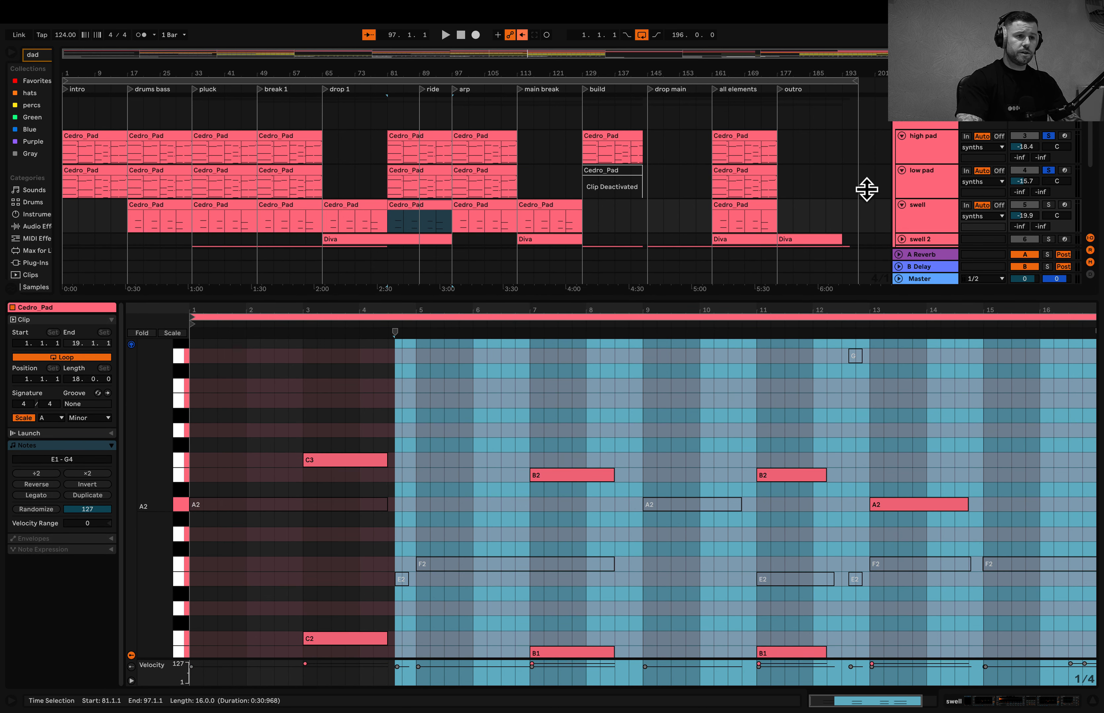
- Solo the swell track and audition different passages of its clip from the piano roll
left_click(1047, 205)
left_click(291, 326)
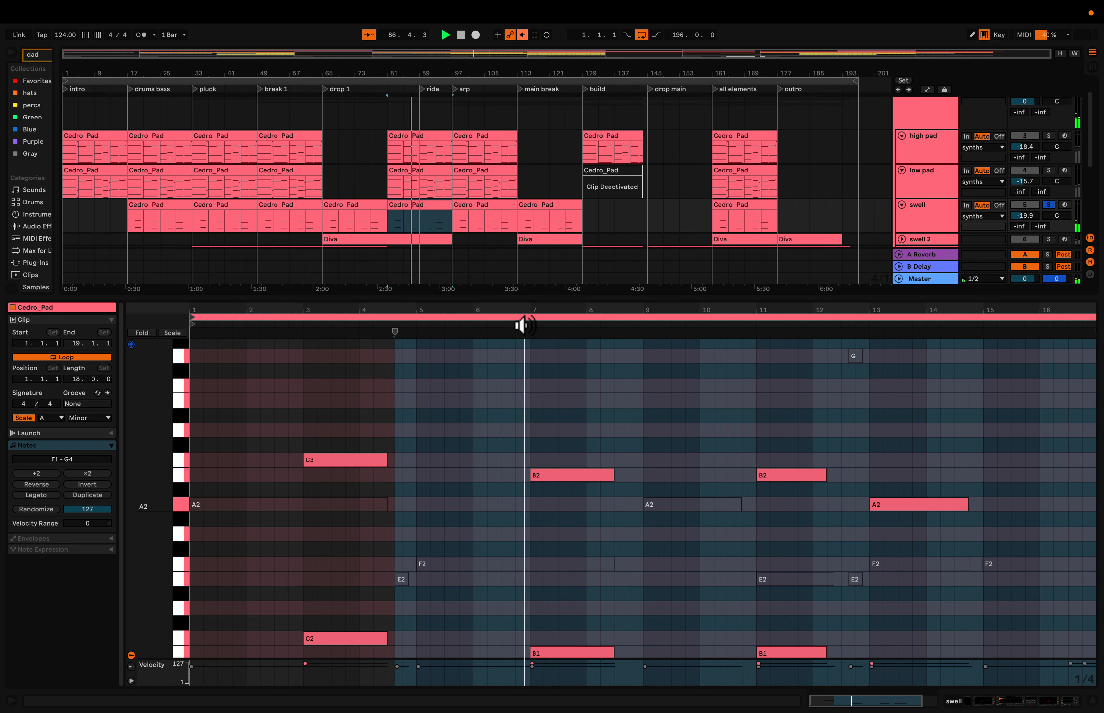
left_click(745, 325)
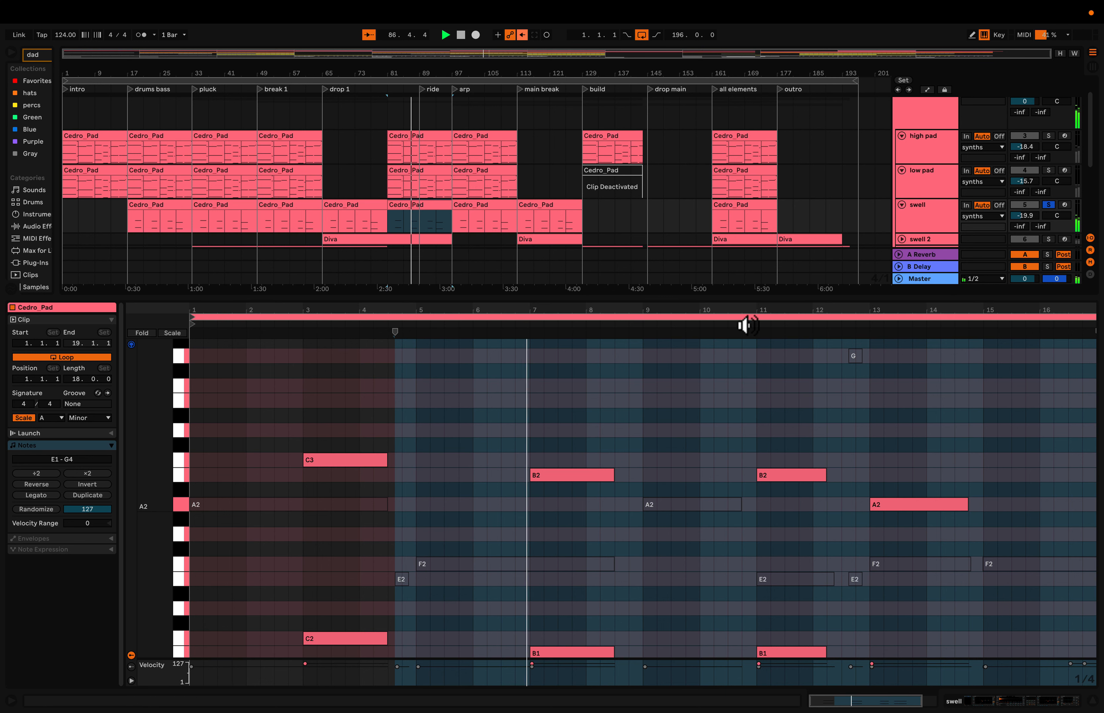
left_click(745, 325)
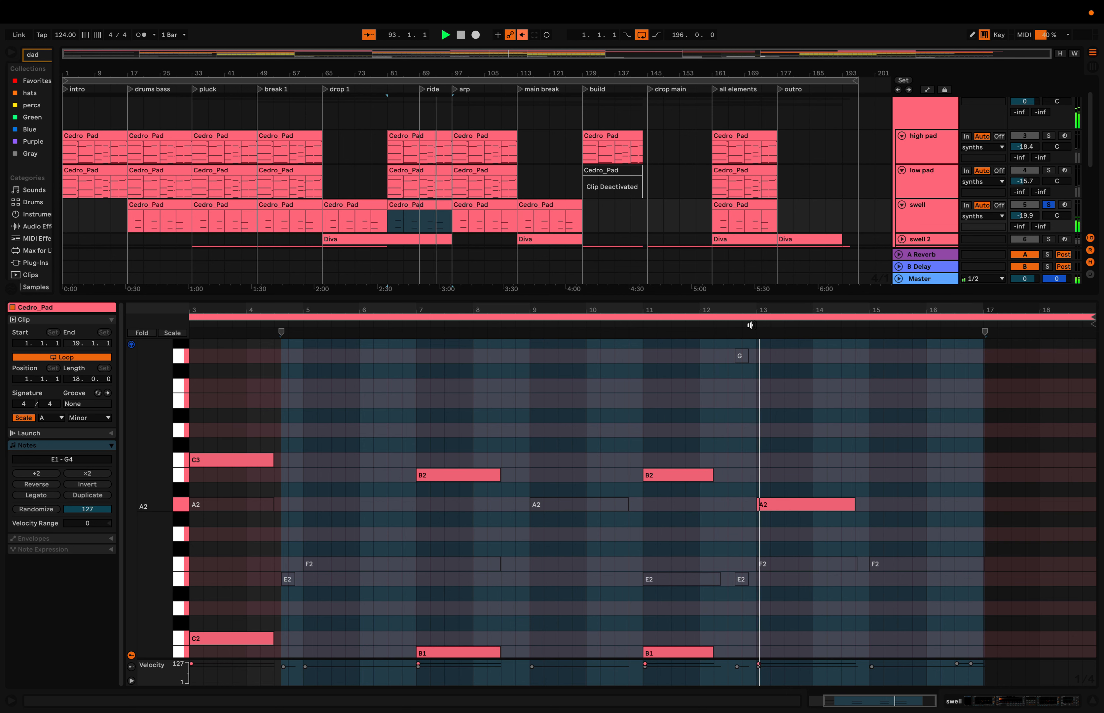
- Shrink the clip editor and display the swell track's device chain
left_click_drag(750, 301, 729, 561)
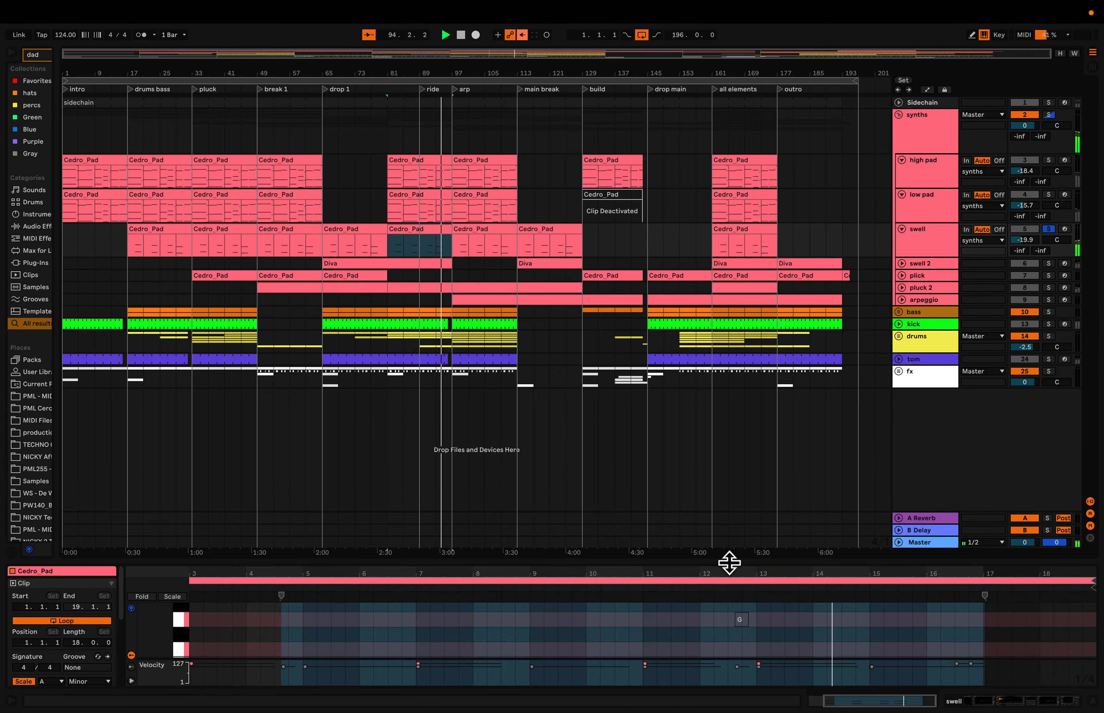
double_click(921, 234)
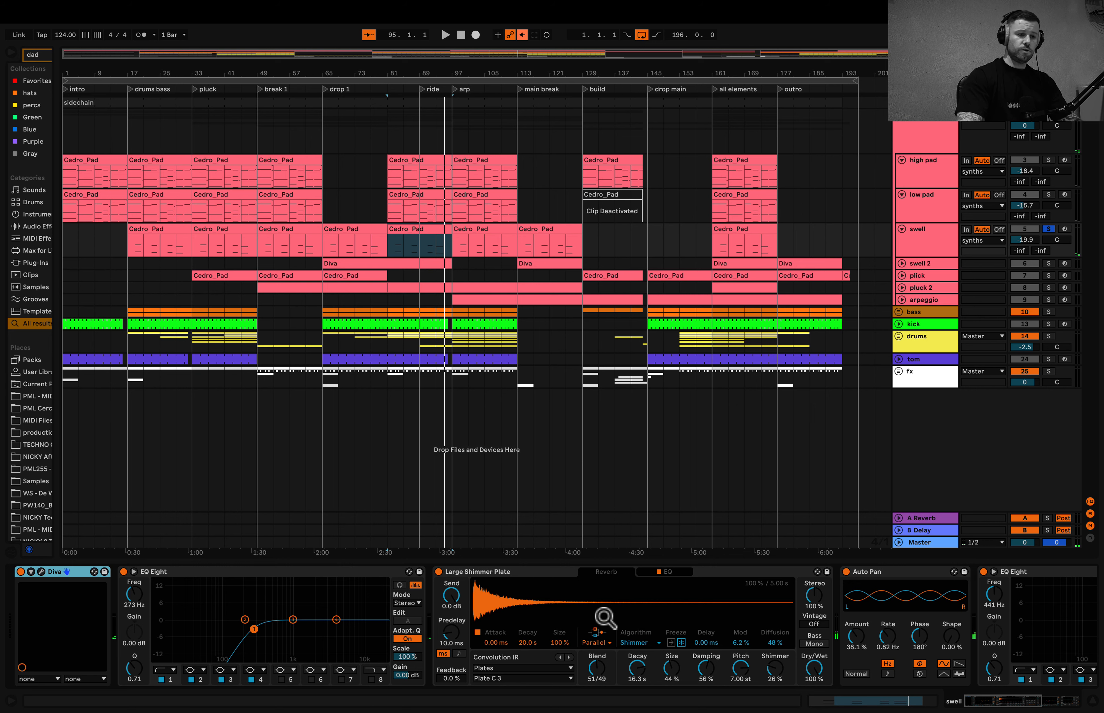
- Examine the rest of the swell track's device chain, from the shimmer reverb through Auto Pan and EQ Eight to Auto Filter
scroll(604, 617, "right", 5)
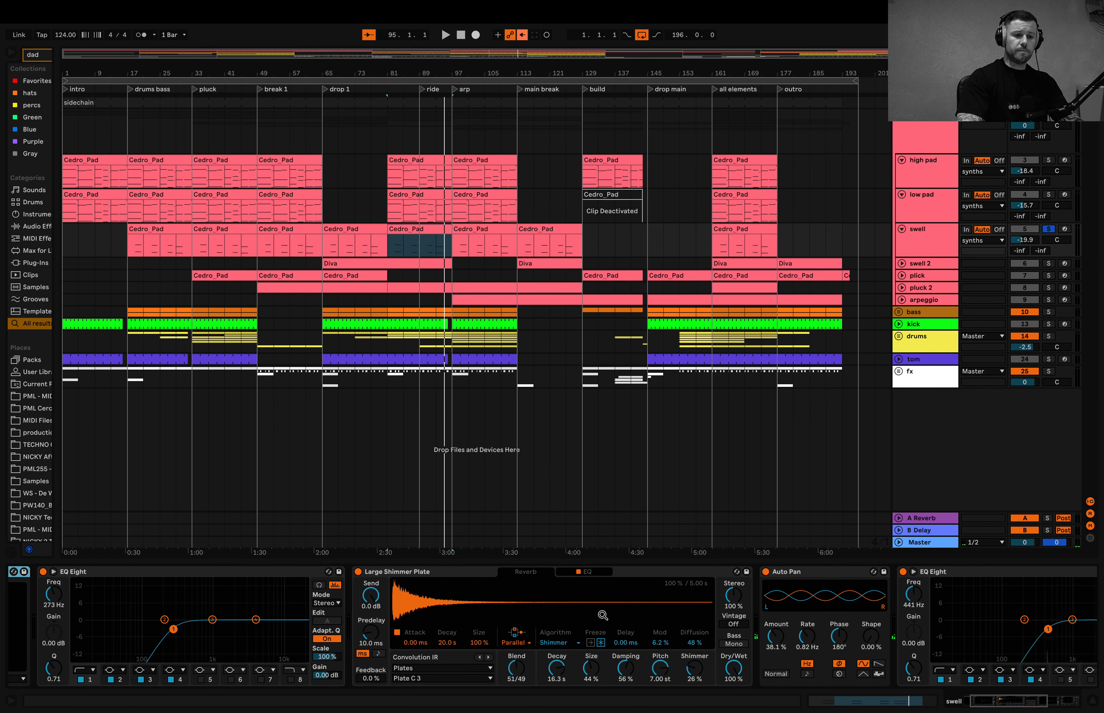
scroll(602, 616, "right", 3)
scroll(643, 617, "right", 2)
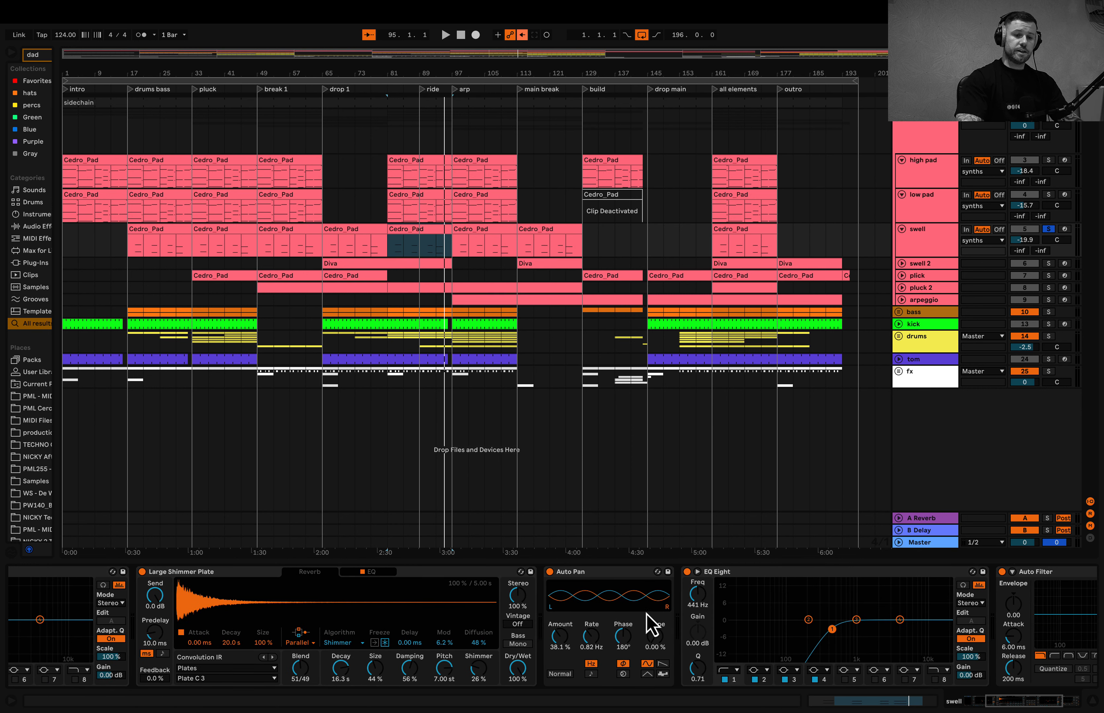
scroll(698, 623, "right", 5)
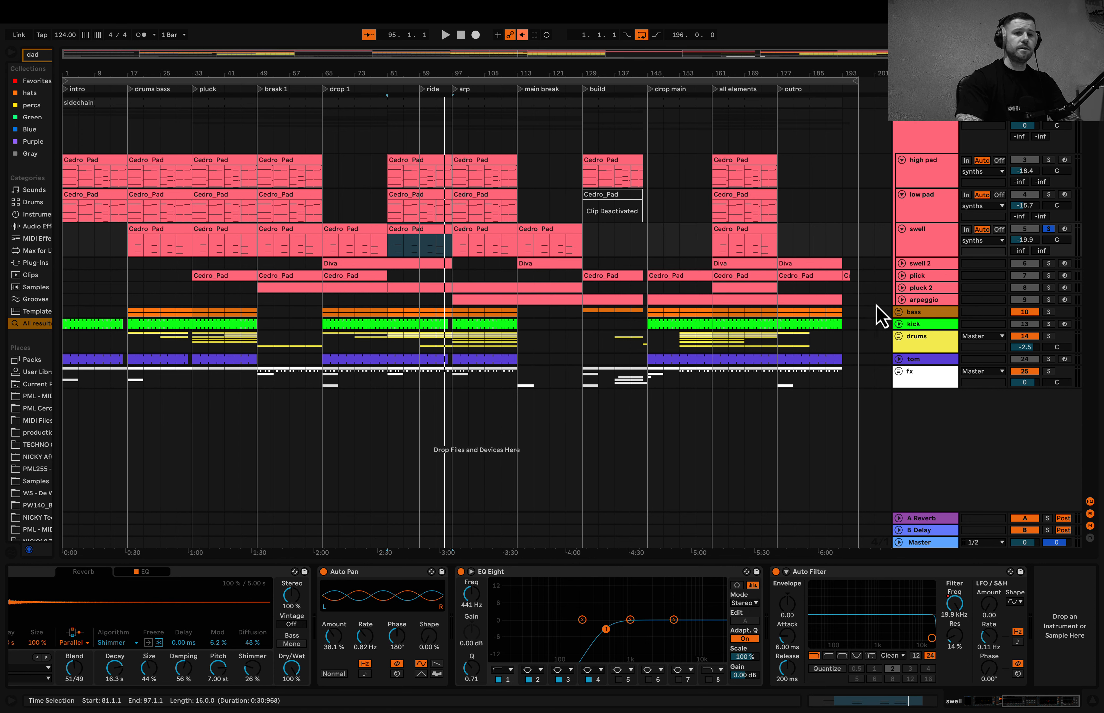
- Unfold the swell 2 track and examine the notes of its Diva clip starting at bar 65 in an enlarged piano roll
left_click(902, 265)
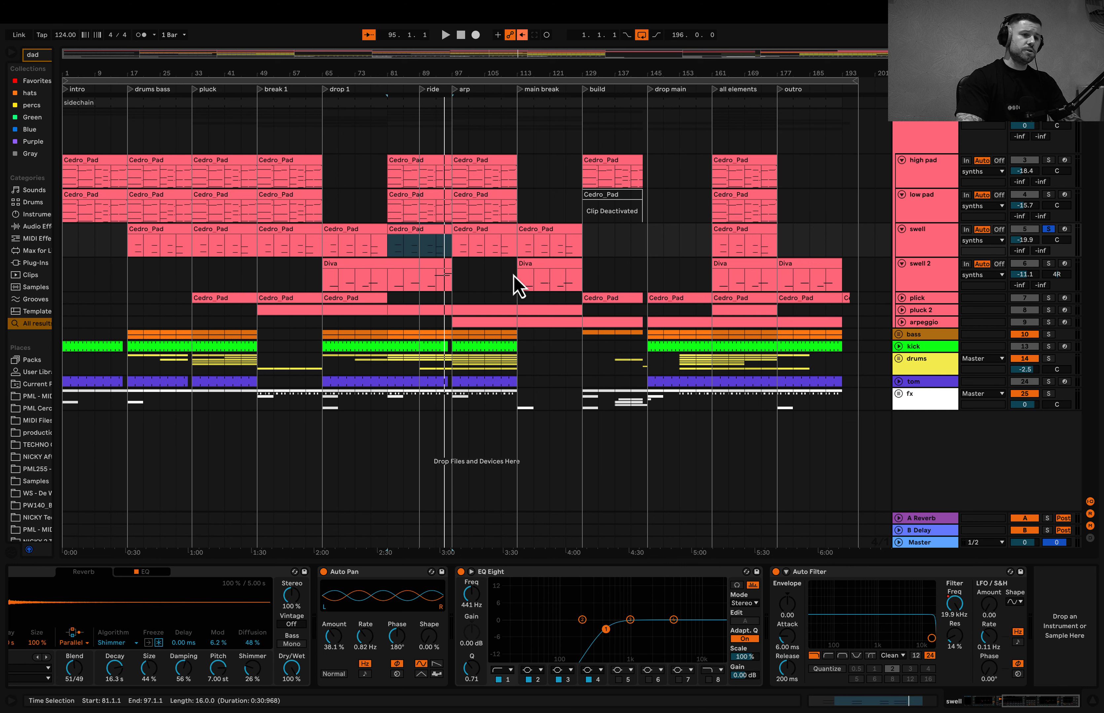
left_click(430, 264)
double_click(430, 264)
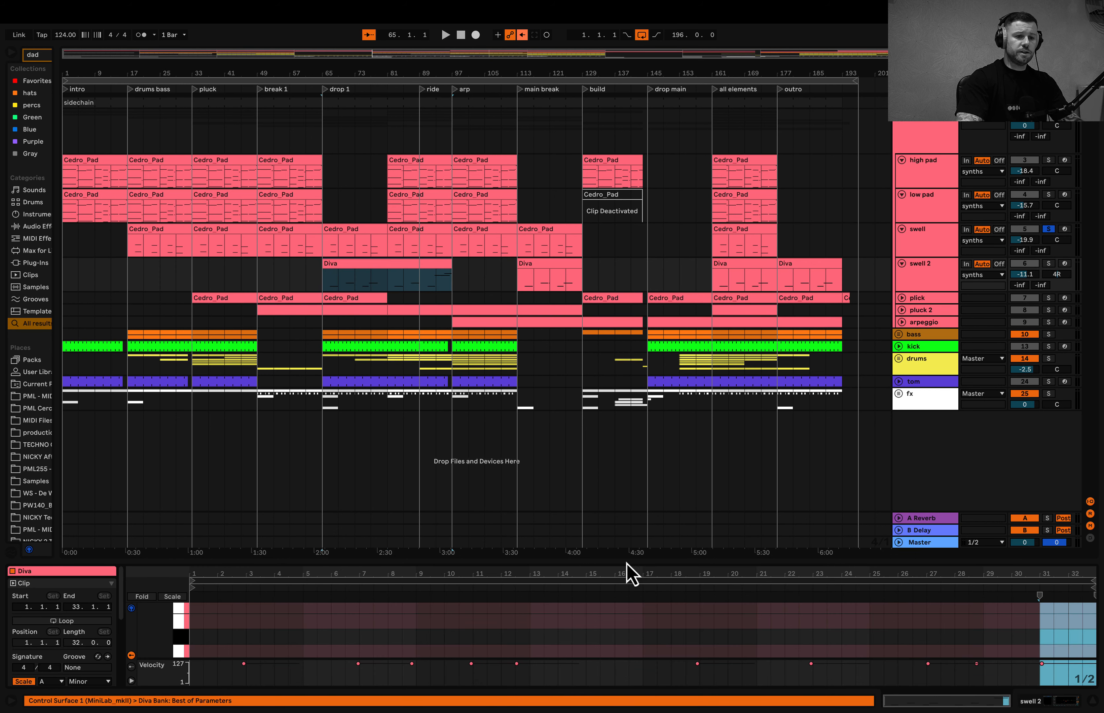
left_click_drag(626, 563, 618, 256)
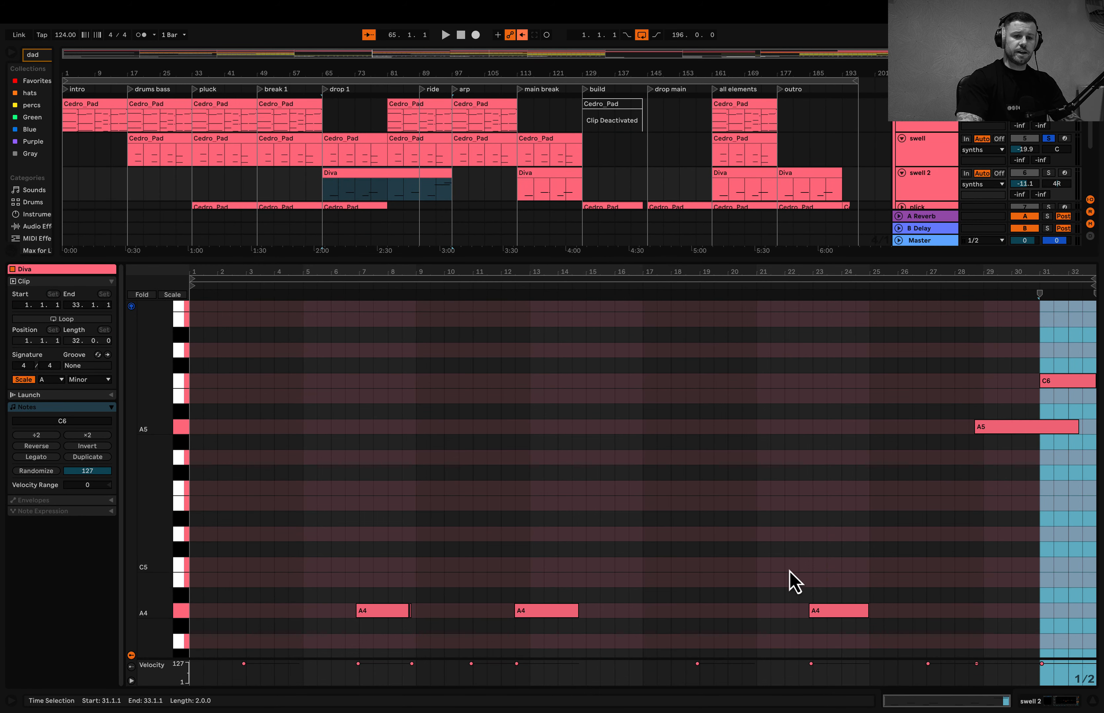
left_click_drag(727, 260, 722, 507)
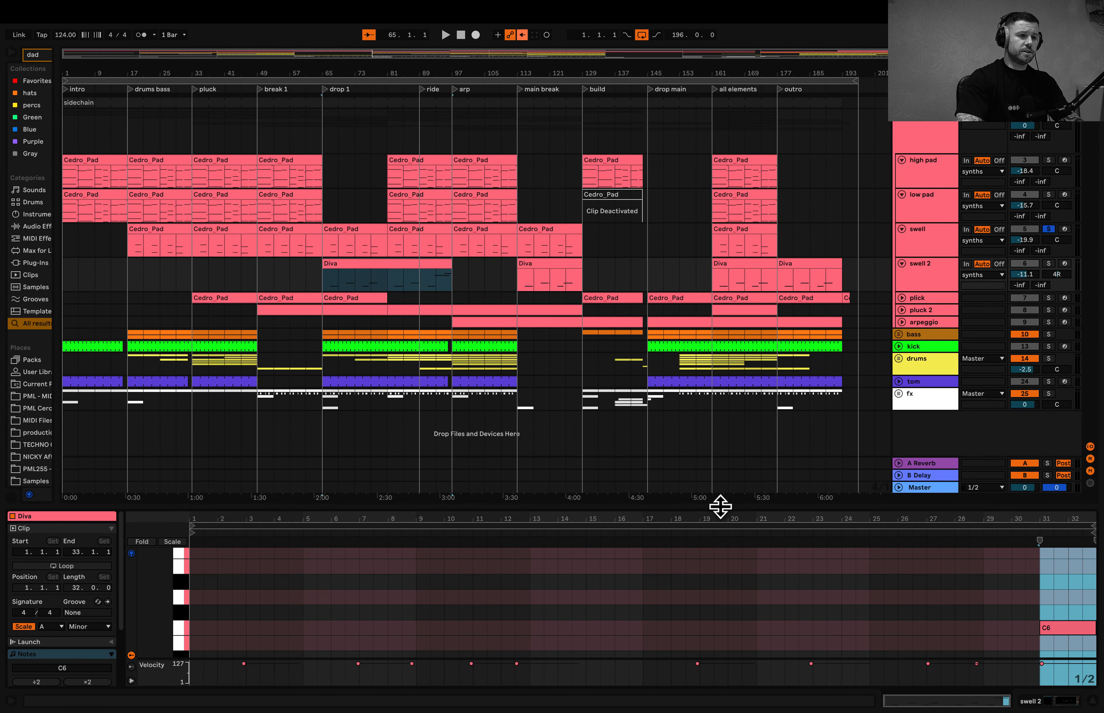
- Play the arrangement from bar 91 and solo the swell 2 track in place of swell
left_click(425, 288)
key("space")
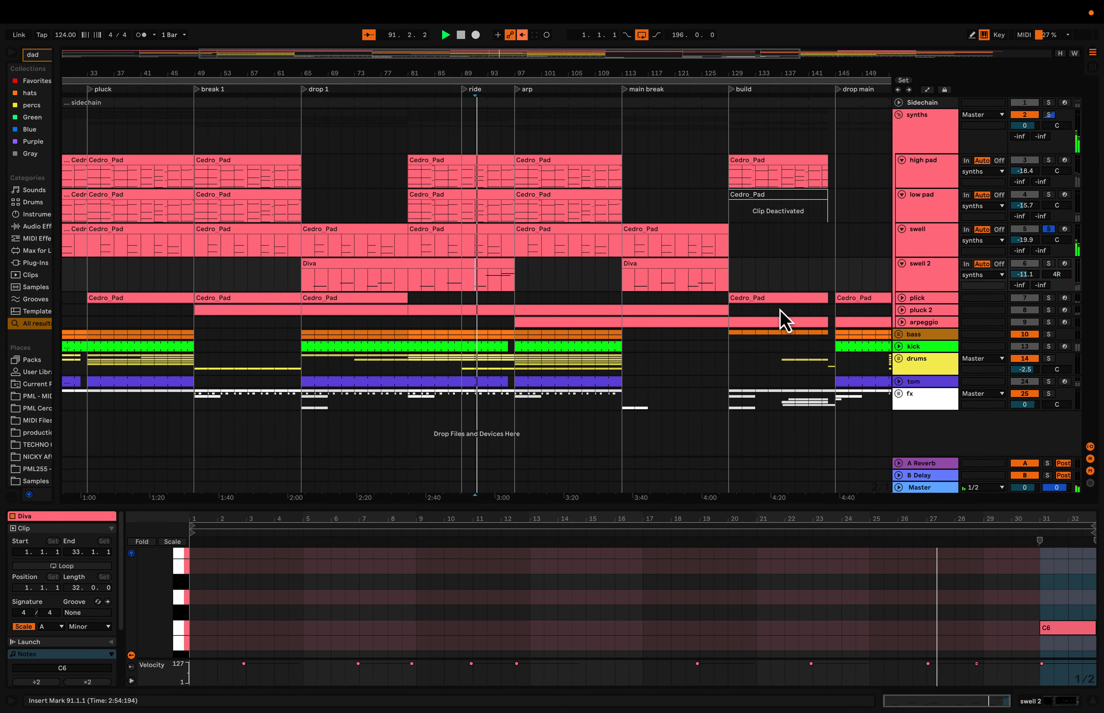
left_click(1047, 264)
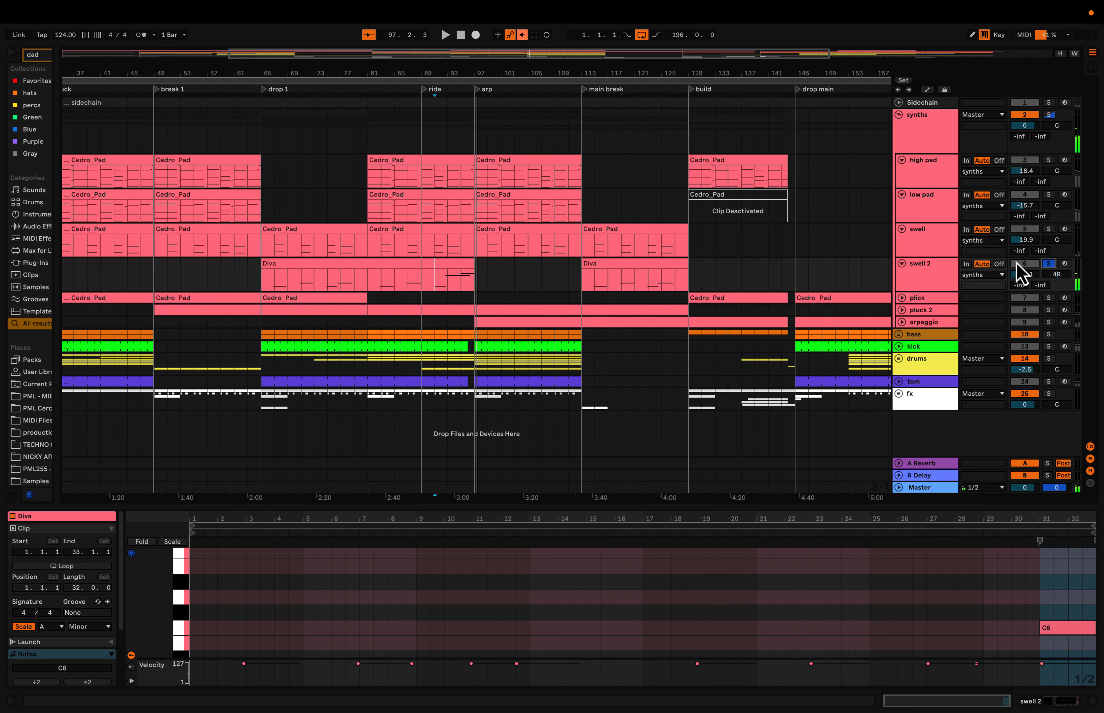
- Display the swell 2 track's devices and check which preset its Diva instrument uses in the preset browser
key("shift+Tab")
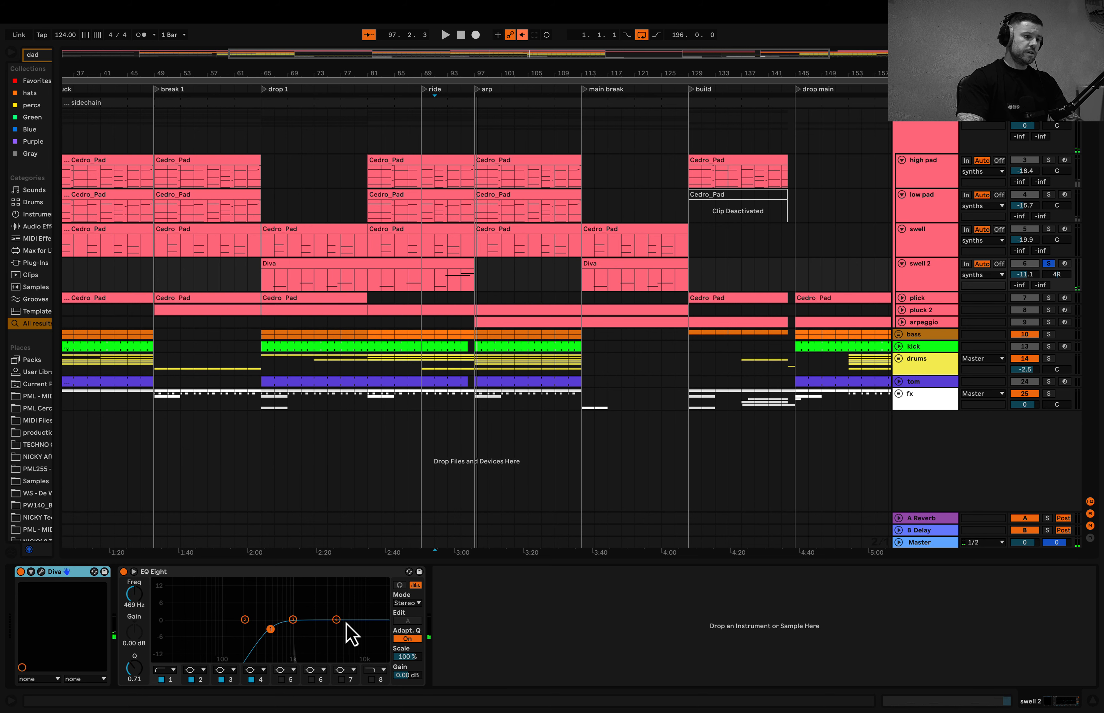
left_click(41, 572)
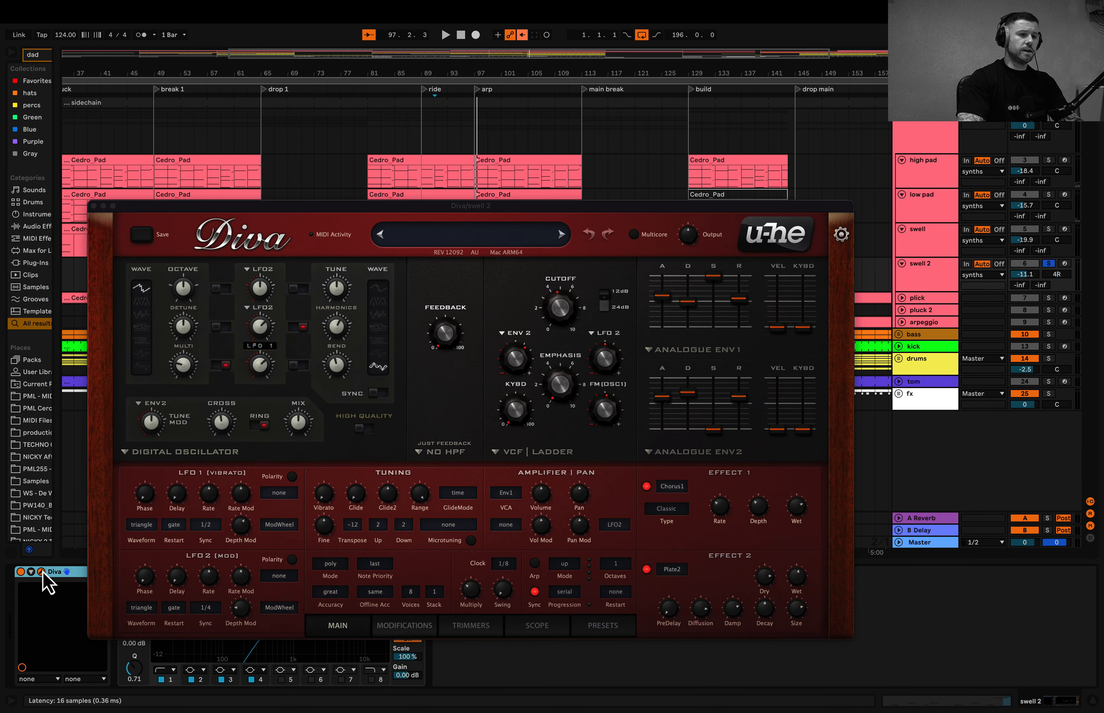
left_click(602, 626)
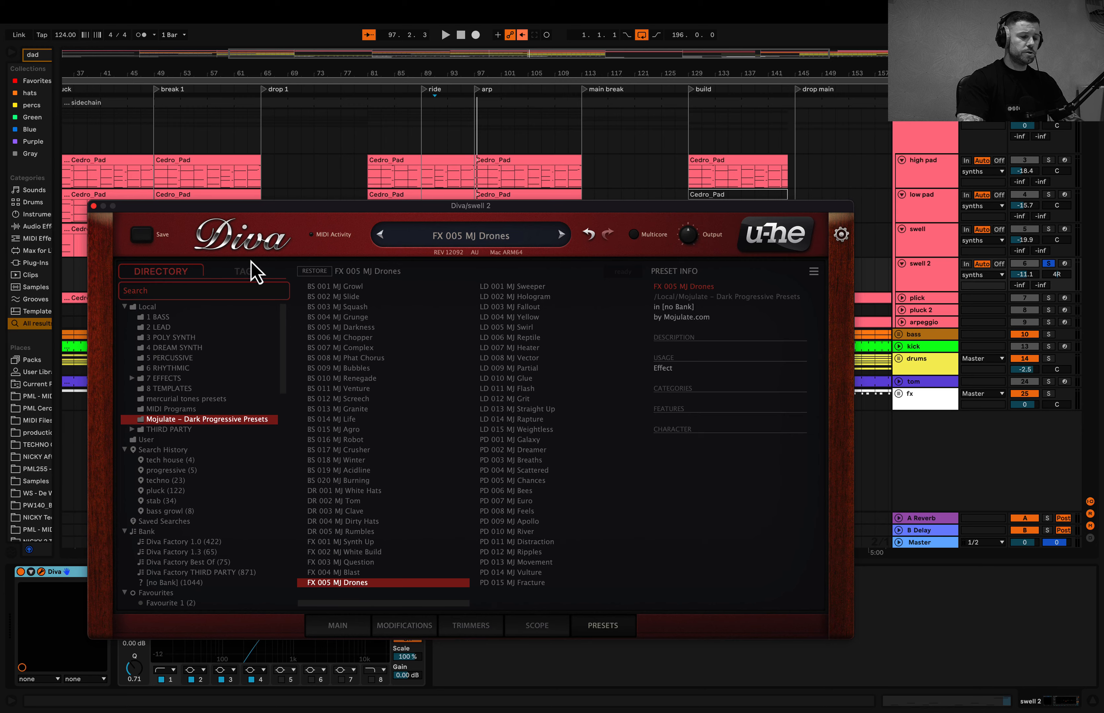
key("super+w")
scroll(597, 283, "down", 1)
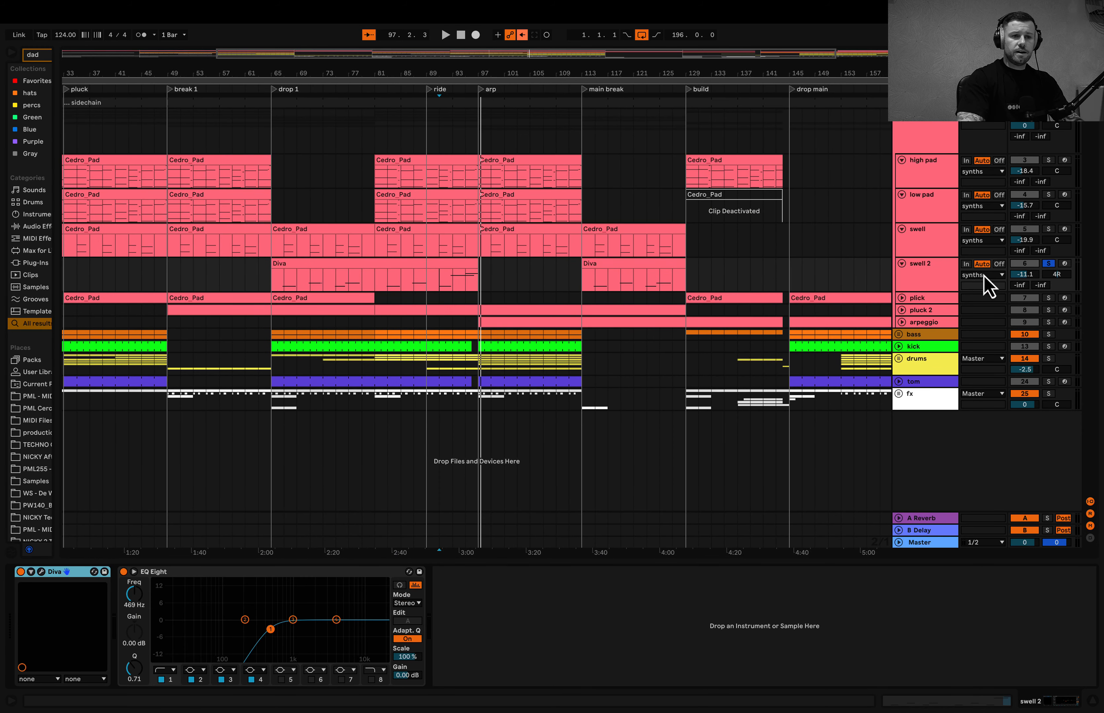
- Unfold the plick track and open its build clip starting at bar 129 in the piano roll
left_click(901, 300)
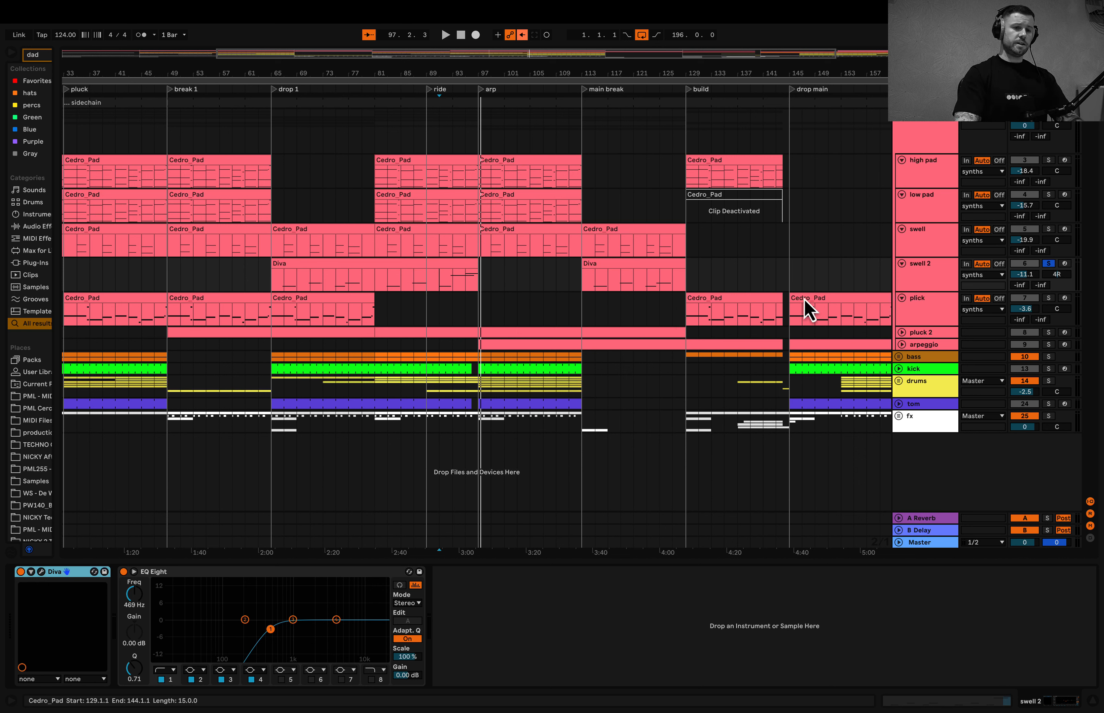
left_click(685, 312)
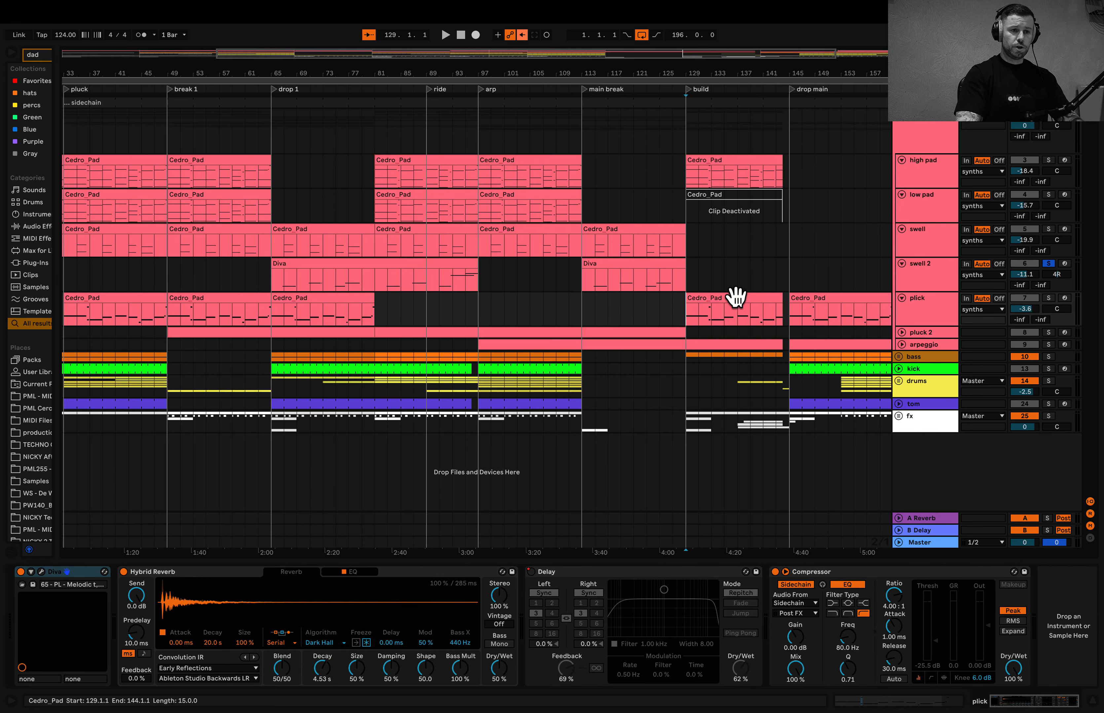
double_click(729, 302)
left_click_drag(538, 506, 515, 541)
- Solo the plick track and audition its drop 1 clip from bar 65 and bar 68
left_click(684, 318)
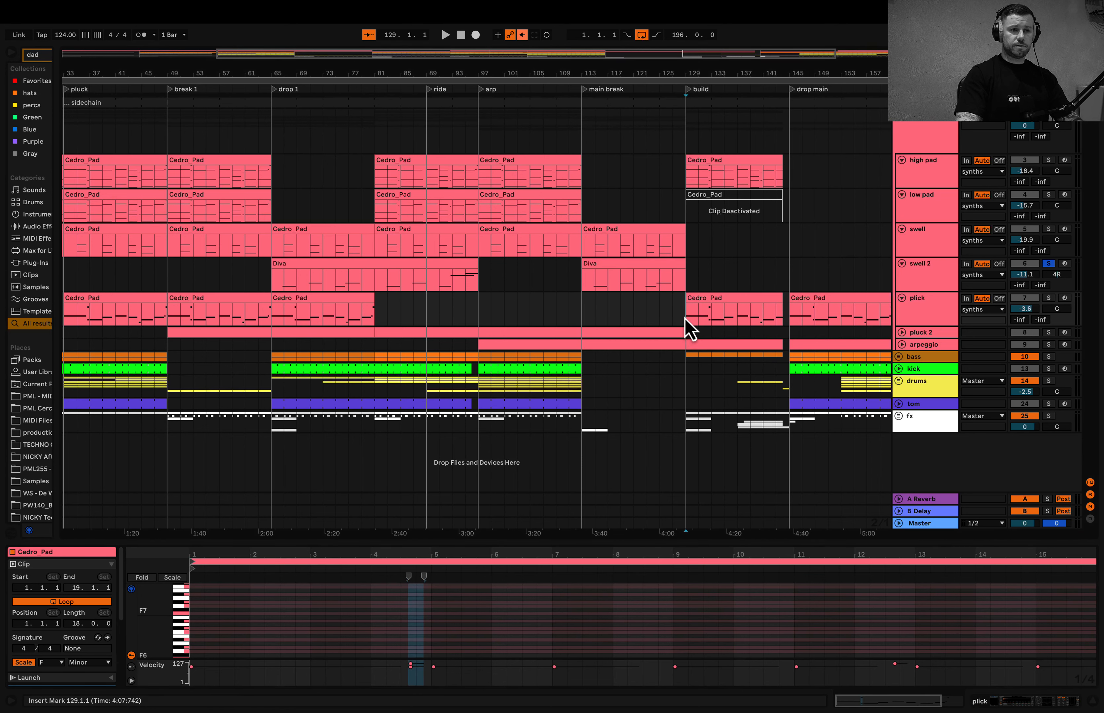
left_click(271, 316)
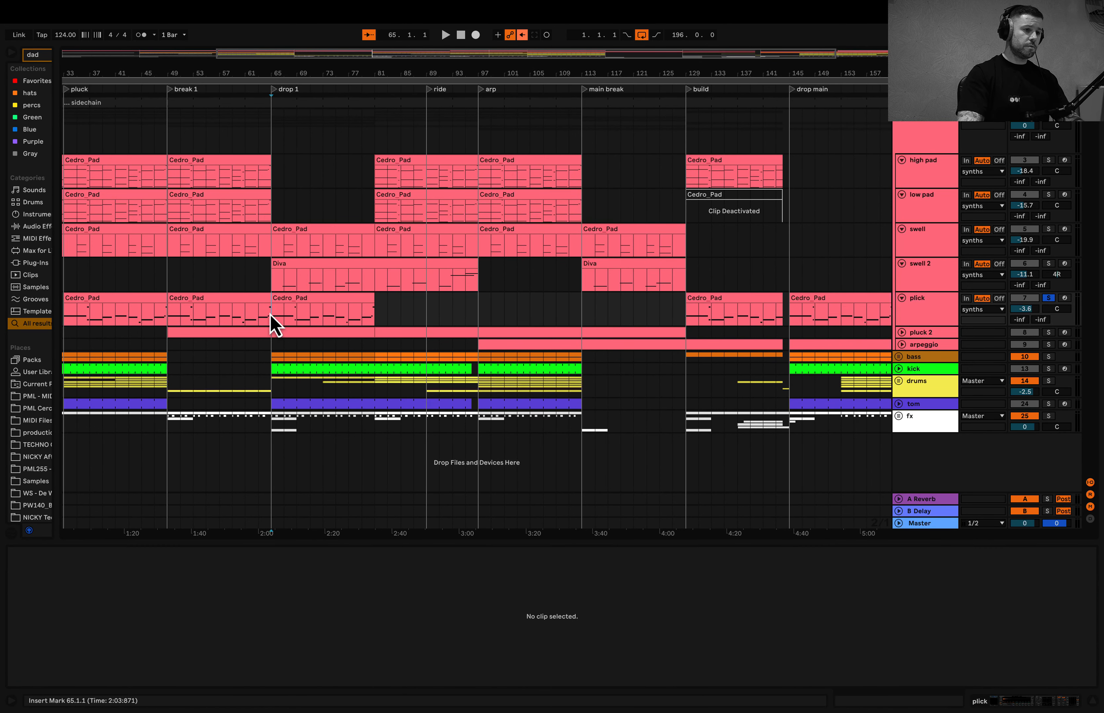
key("space")
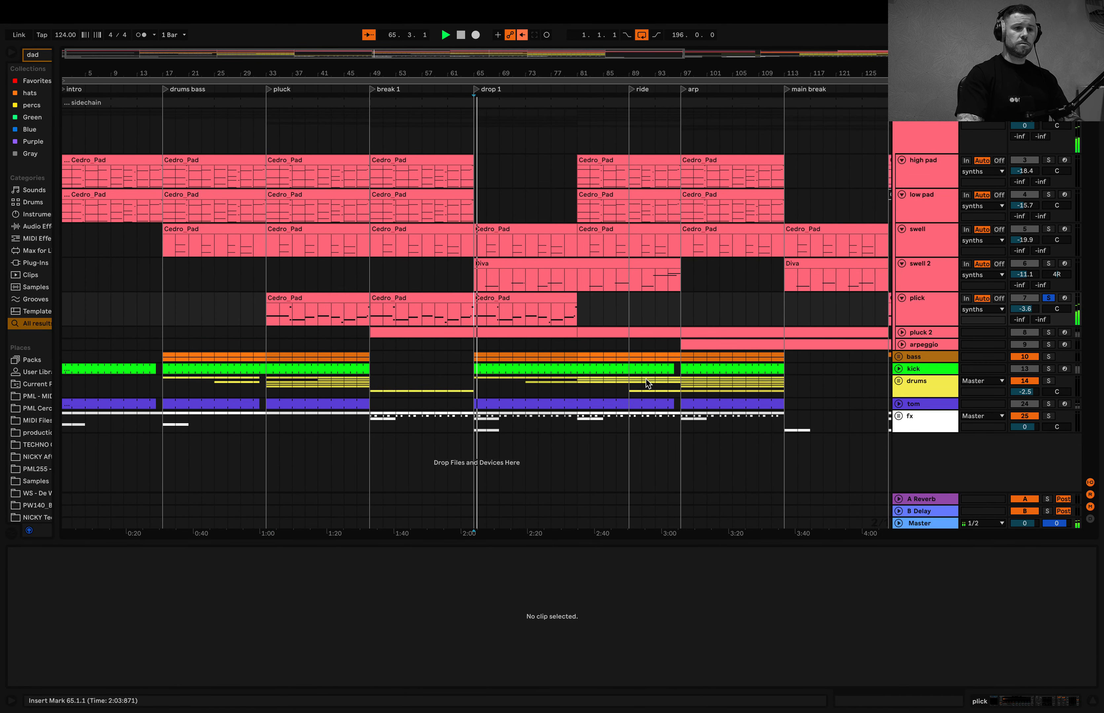
left_click(486, 324)
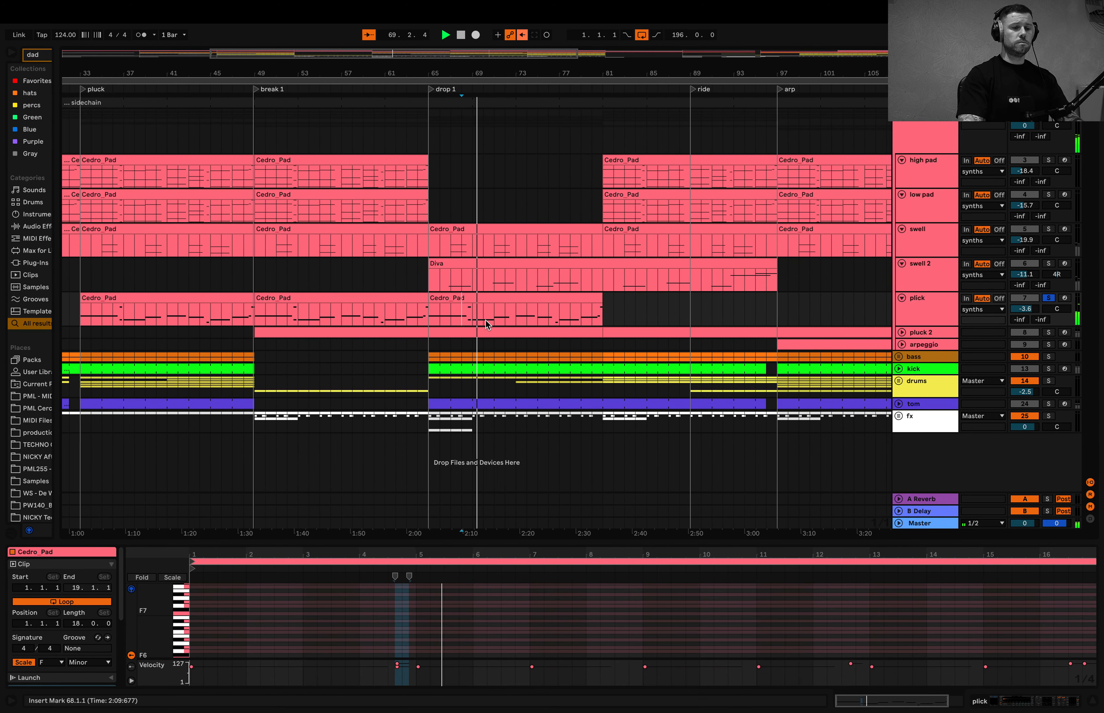
- Unfold the pluck 2 track and display its device chain
left_click(902, 332)
left_click(912, 345)
scroll(548, 363, "down", 5)
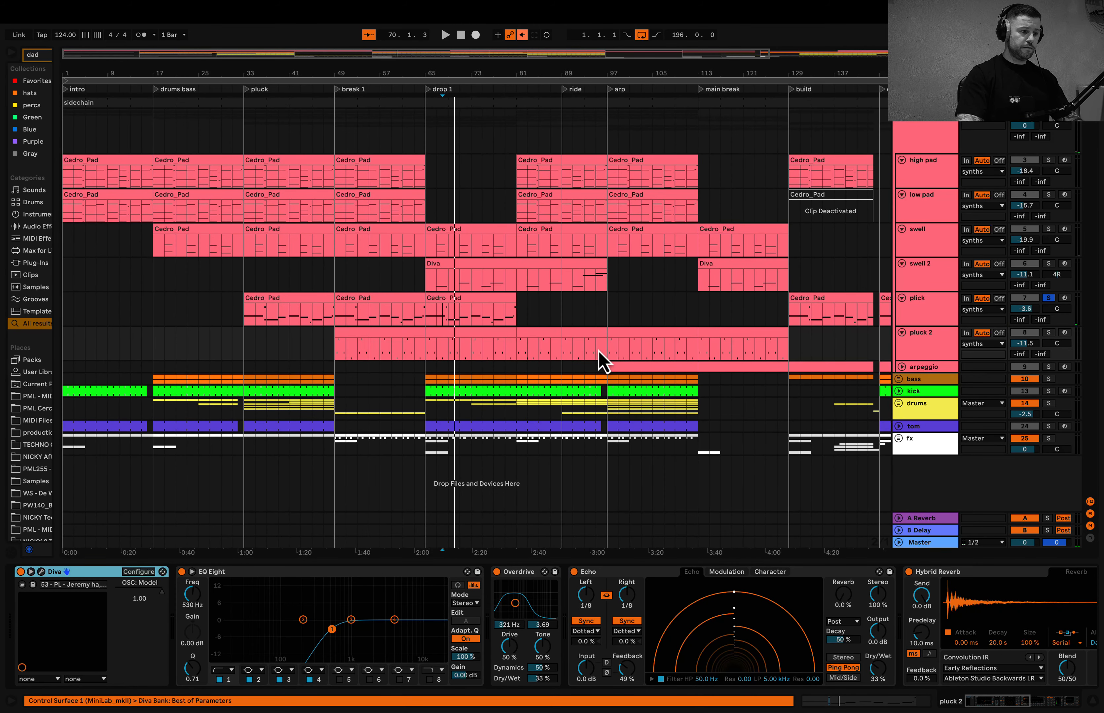
- Solo the pluck 2 track and play it from the all elements section at bar 161
left_click(605, 351)
key("s")
key("space")
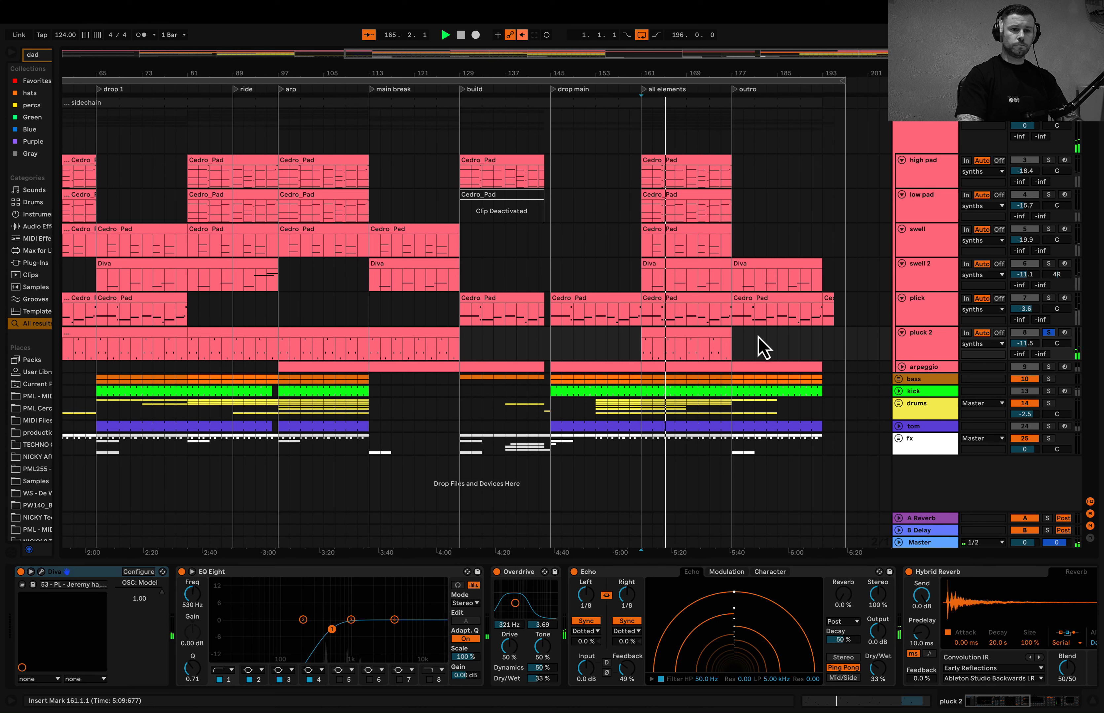
double_click(924, 341)
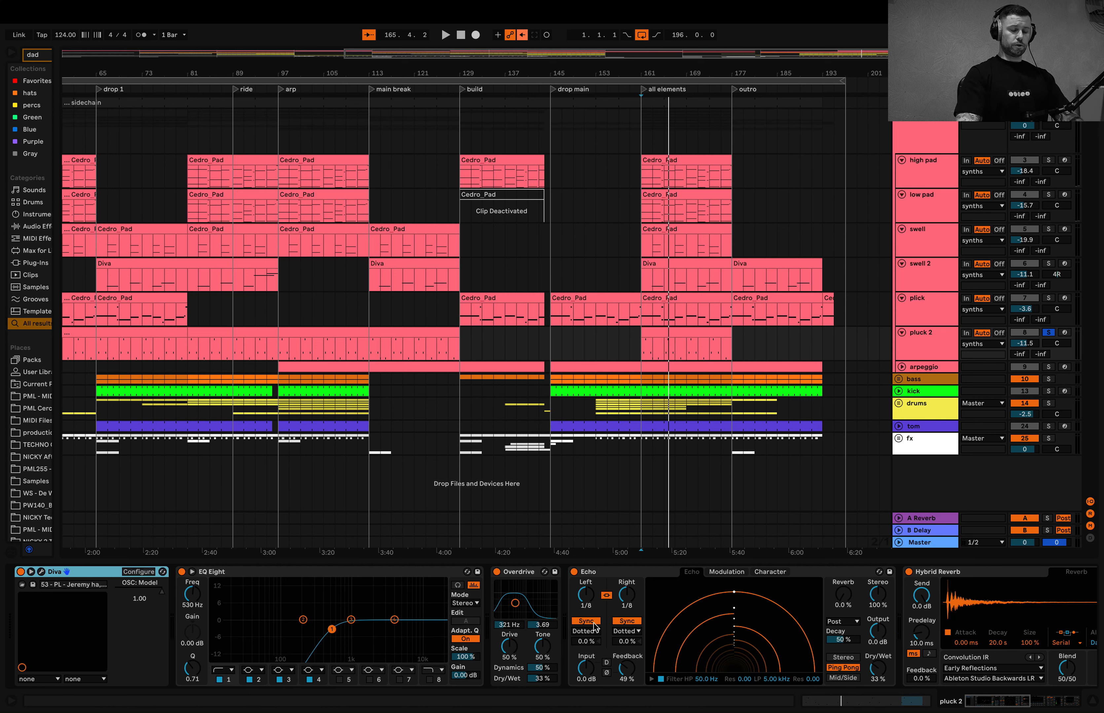
- Examine the pluck 2 device chain from EQ Eight, Overdrive and Echo through Hybrid Reverb and the sidechain Compressor to Auto Filter
scroll(595, 627, "right", 5)
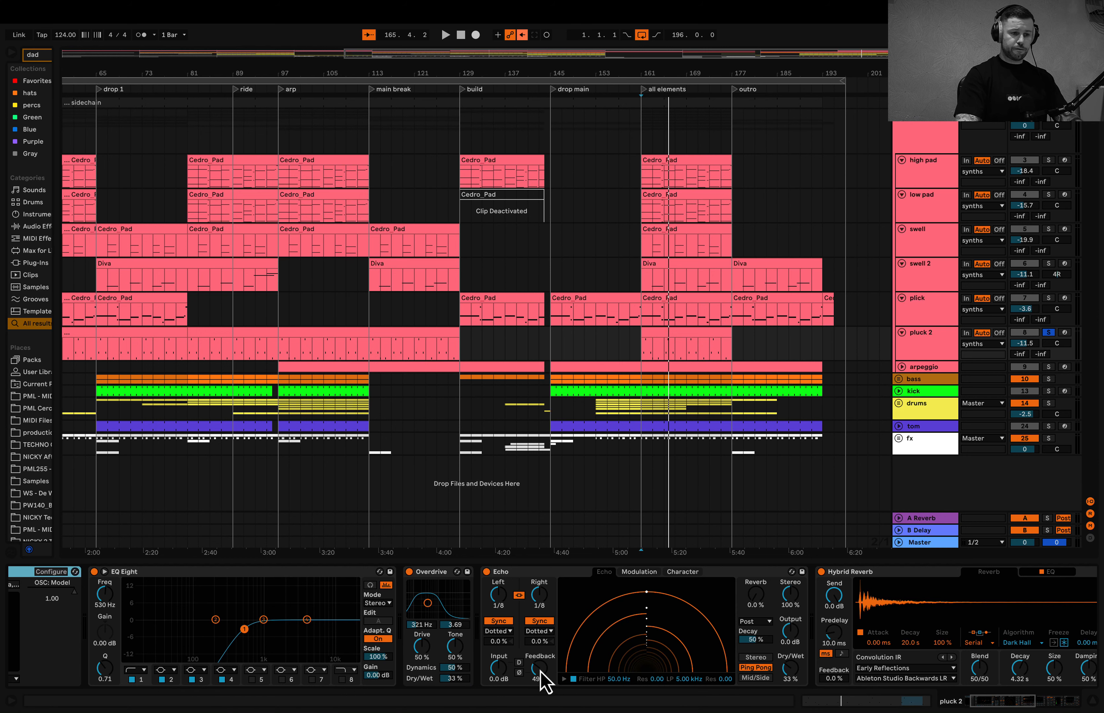
scroll(544, 673, "right", 2)
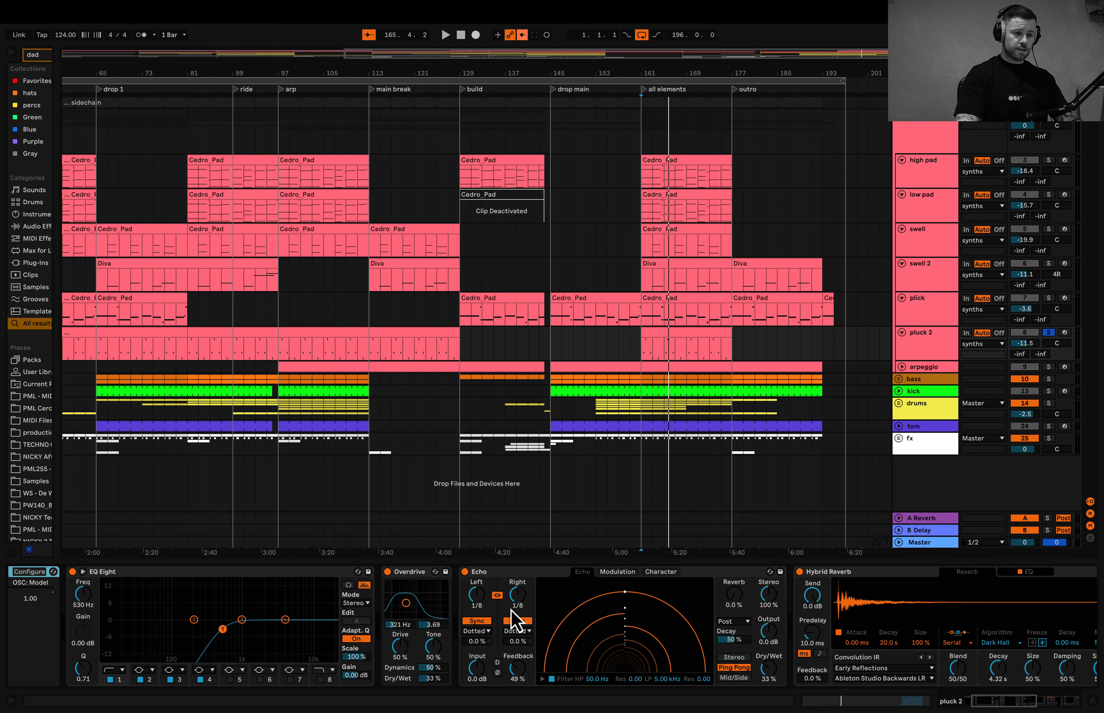
scroll(548, 639, "right", 12)
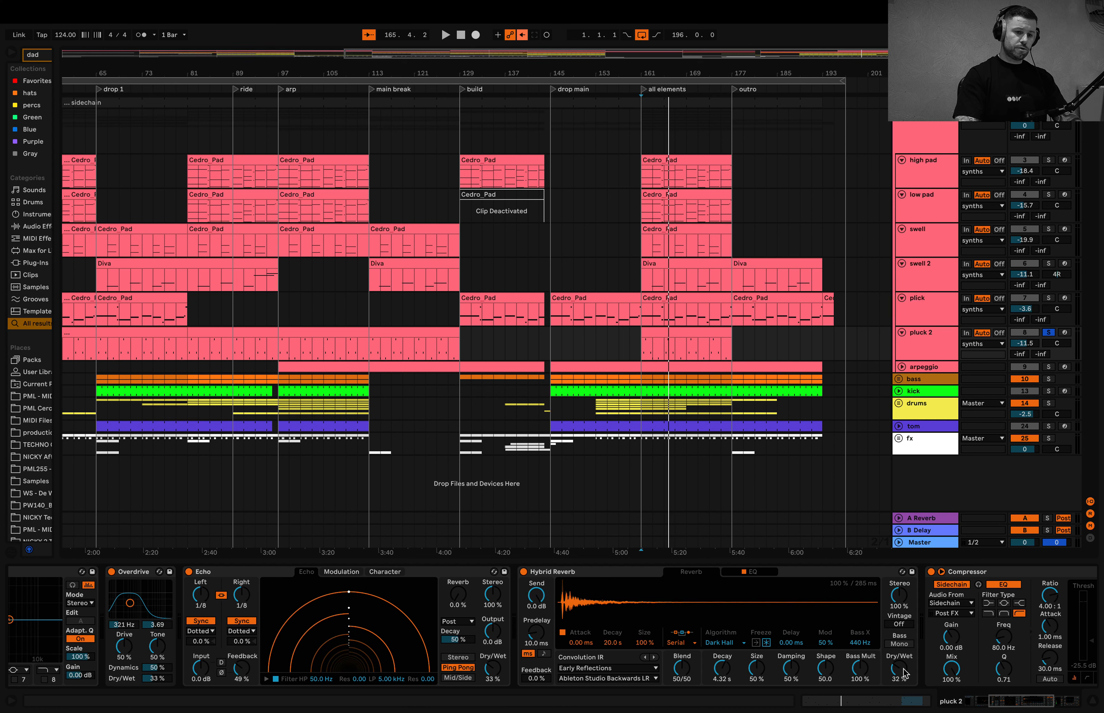
scroll(723, 682, "right", 16)
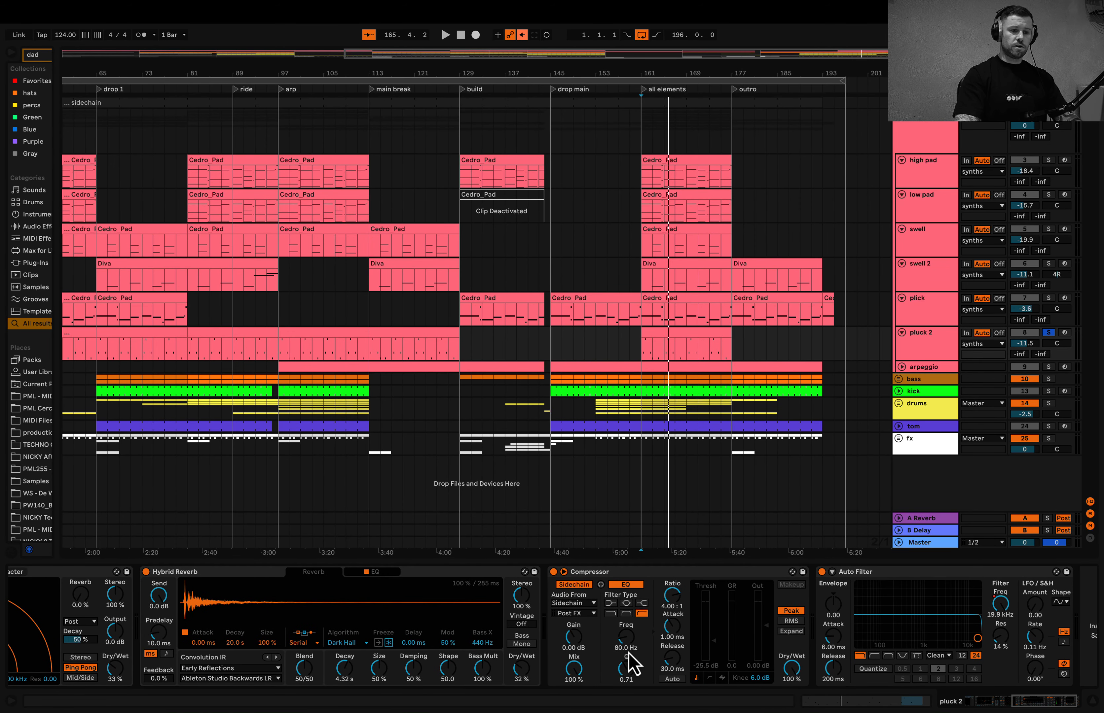
scroll(783, 633, "right", 2)
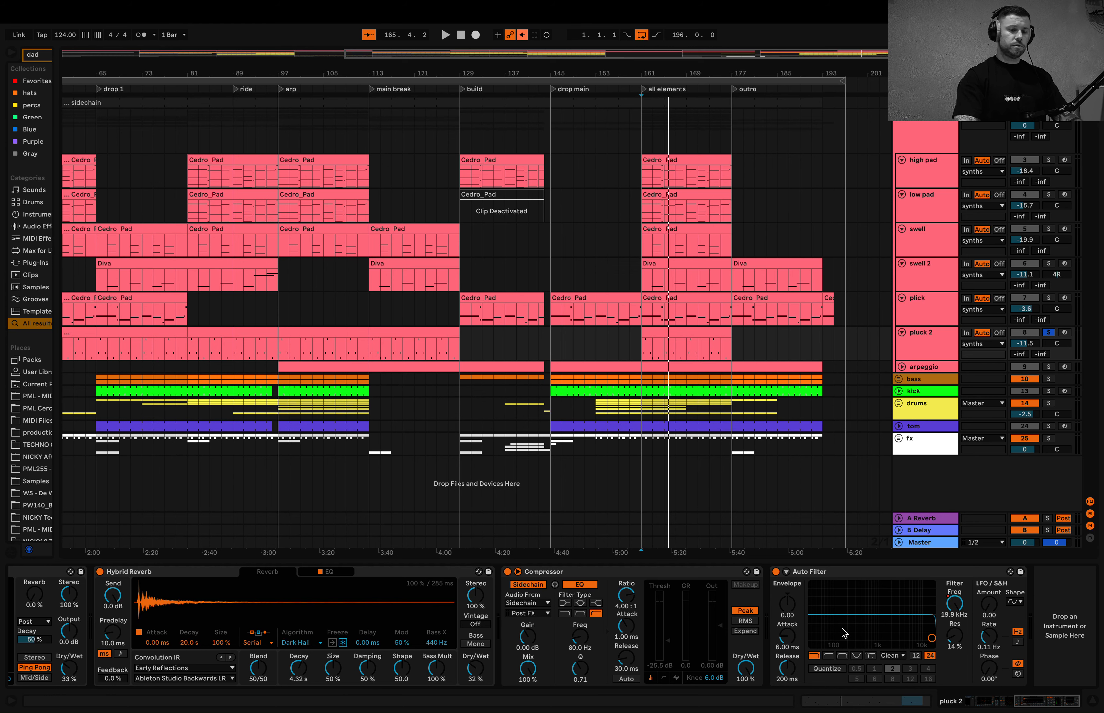
scroll(843, 633, "left", 10)
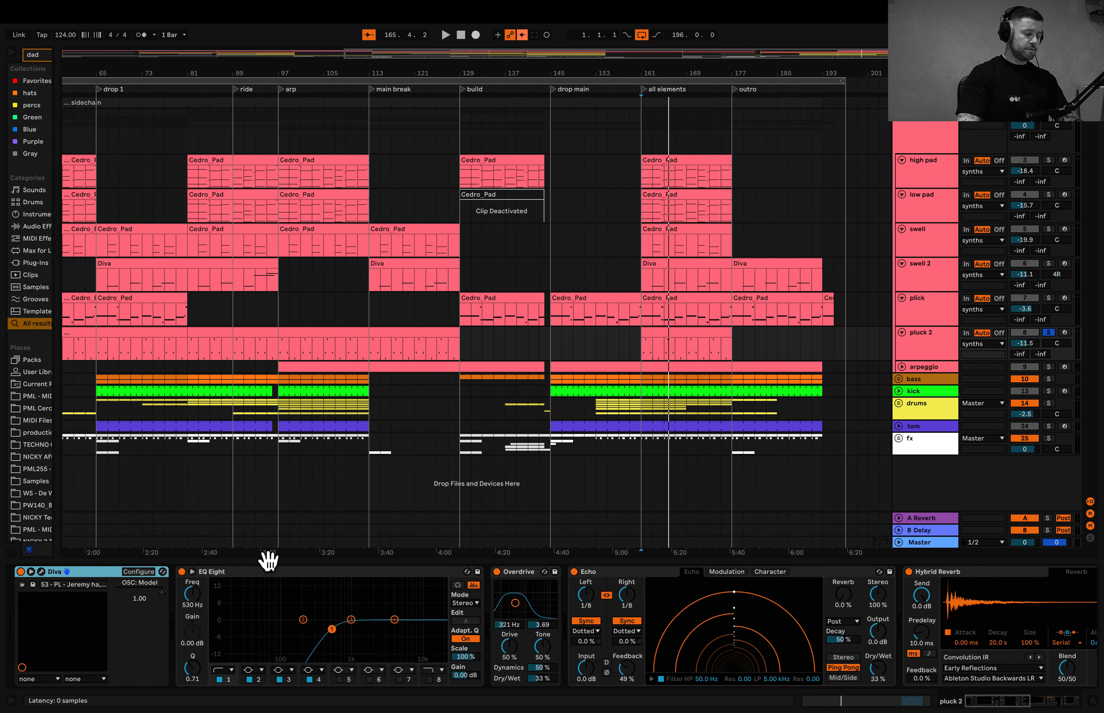
- Unfold the arpeggio track, display its devices and inspect the settings of its Diva instrument
left_click(901, 367)
left_click(916, 372)
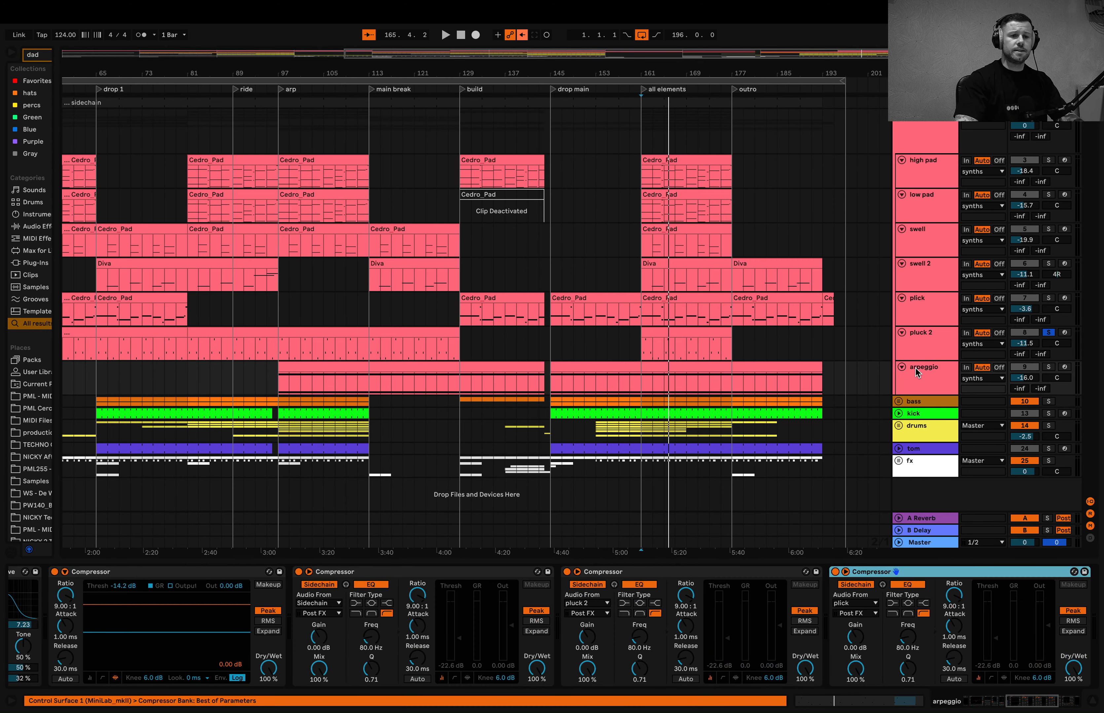
scroll(304, 635, "left", 10)
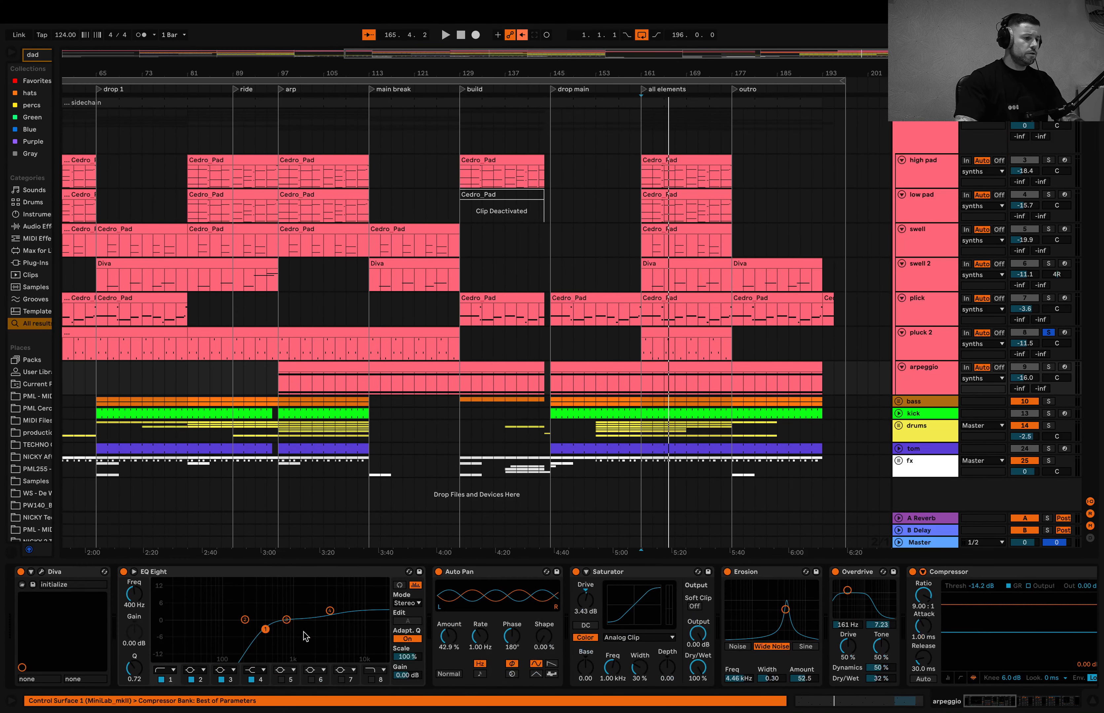
left_click(41, 572)
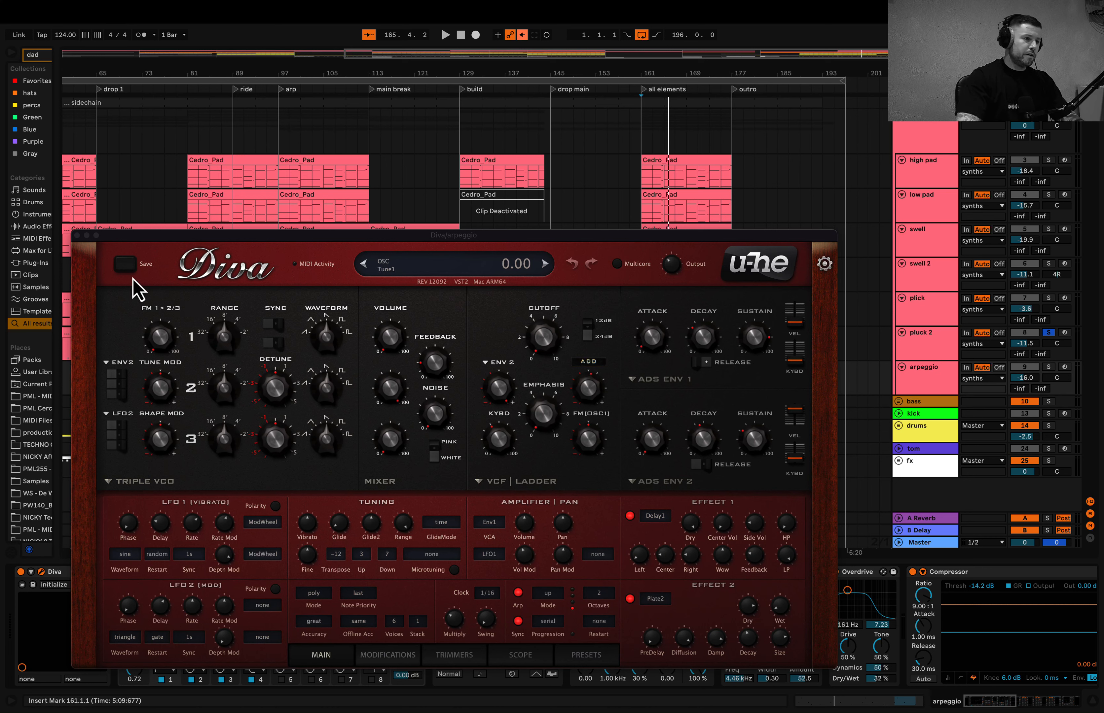
left_click(77, 235)
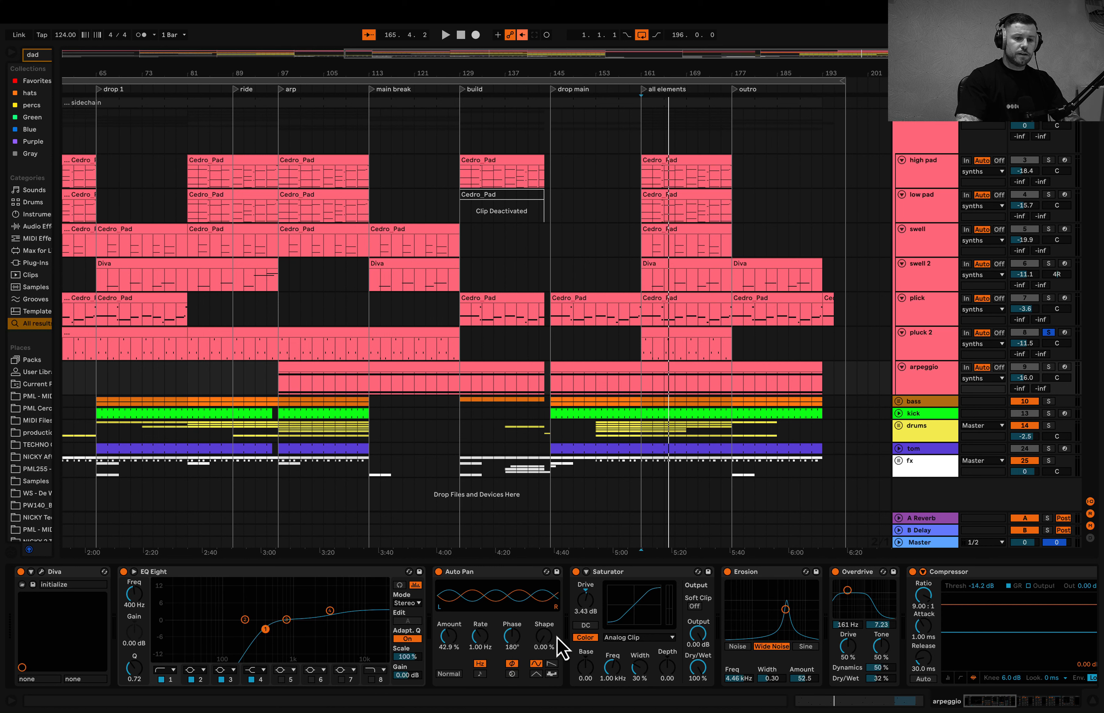
- Examine the arpeggio track's effects from Auto Pan, Saturator, Erosion and Overdrive to the sidechained compressors
scroll(703, 620, "right", 3)
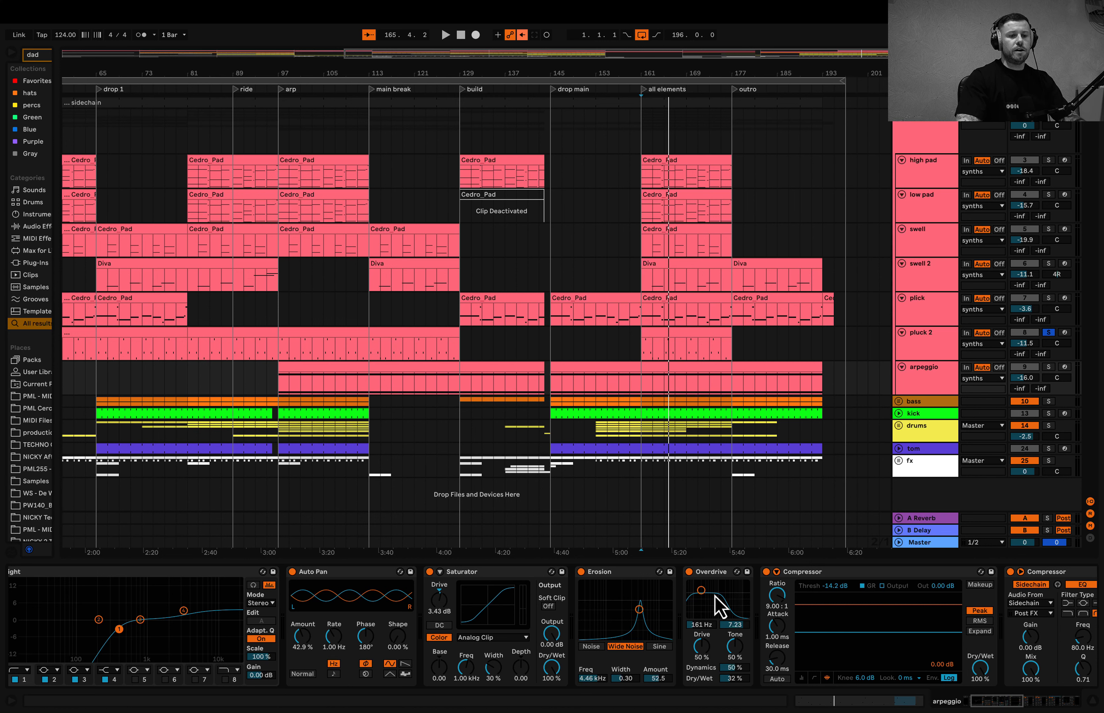
scroll(717, 602, "right", 5)
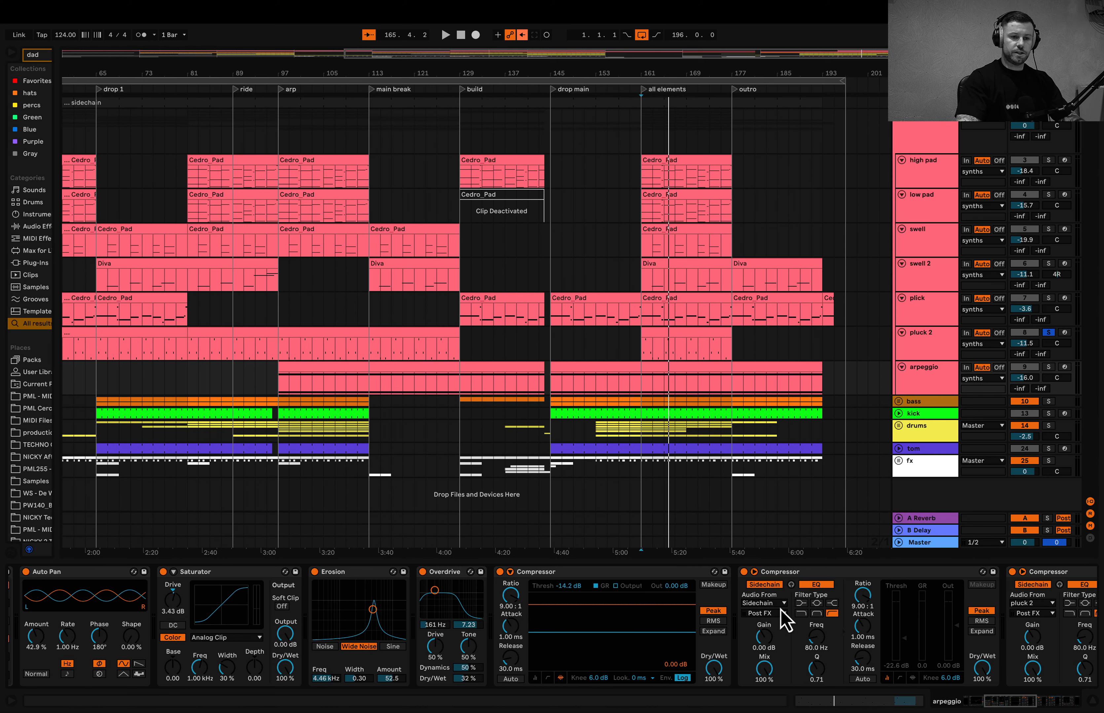
scroll(783, 622, "right", 6)
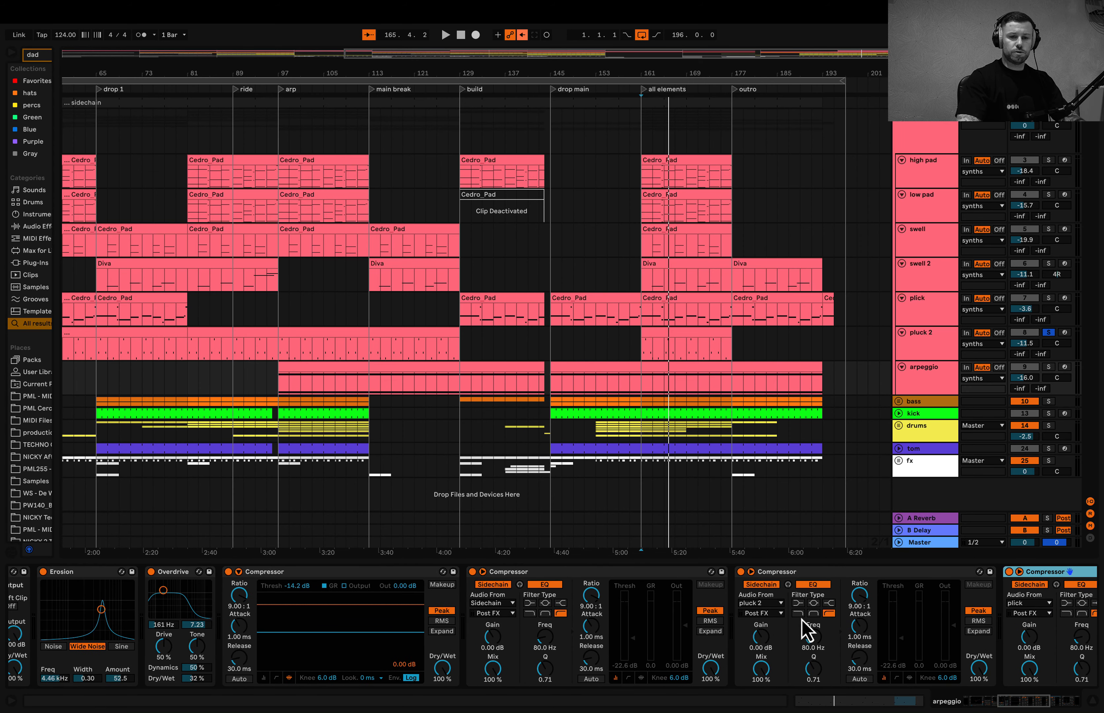
- Examine the end of the arpeggio's device chain, from the sidechained compressors through Auto Filter to the last plug-in
scroll(801, 629, "right", 3)
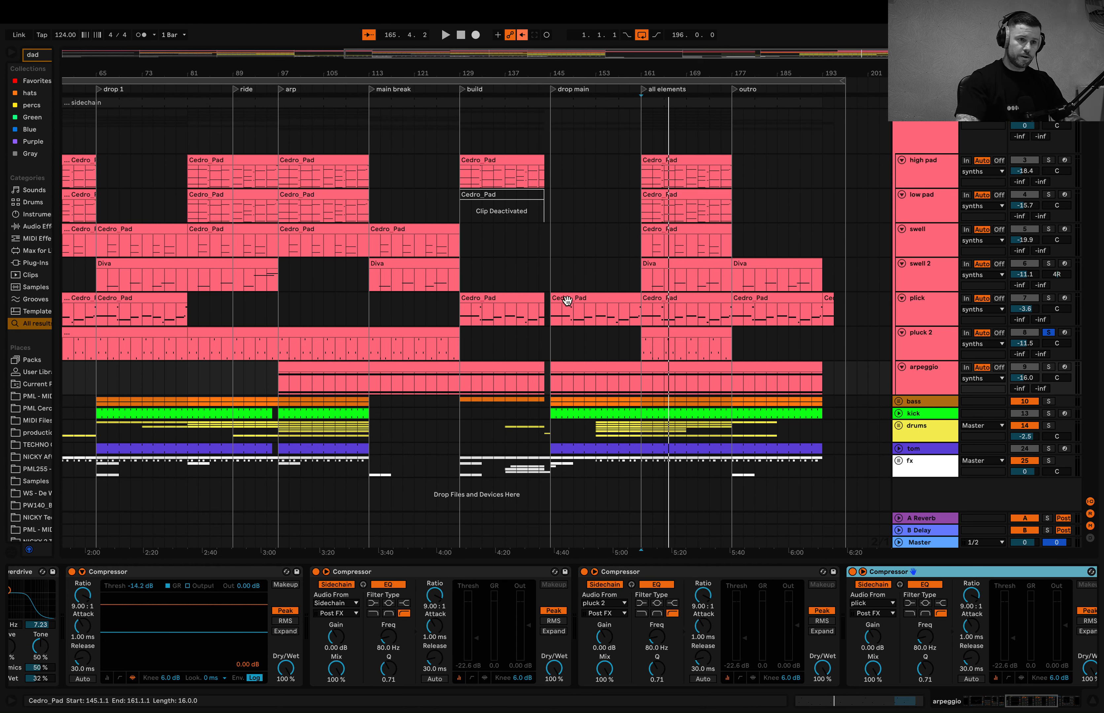
scroll(567, 300, "down", 3)
scroll(723, 603, "right", 8)
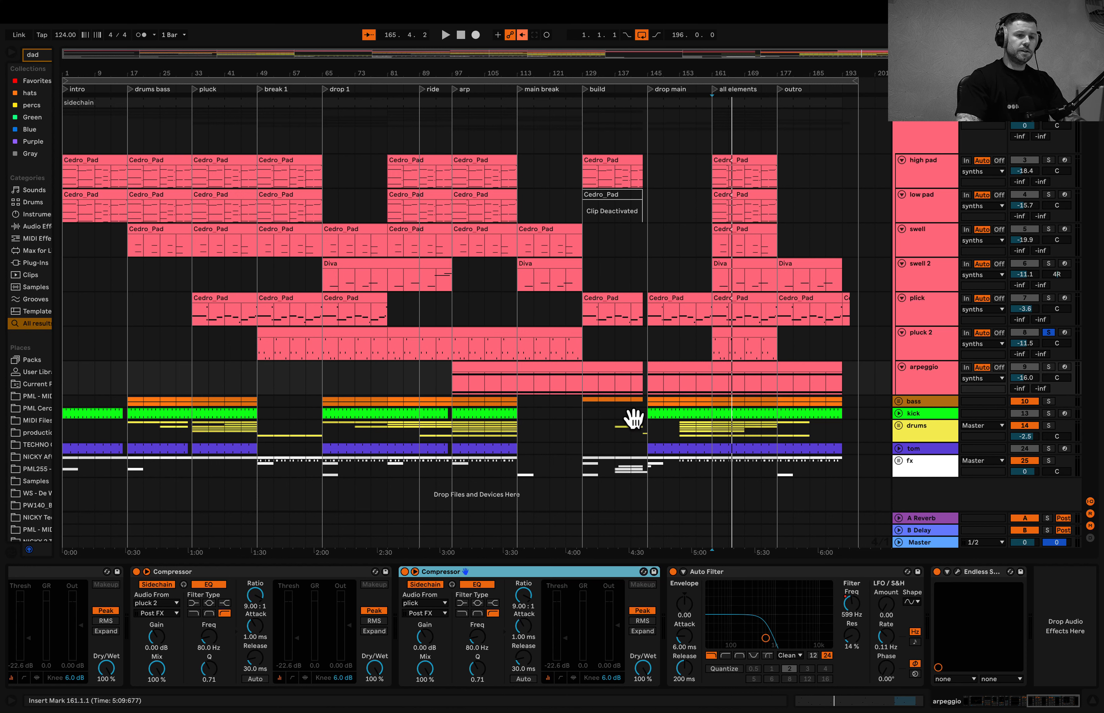
- Solo the arpeggio track and play it from the arp section at bar 101
left_click(469, 395)
key("space")
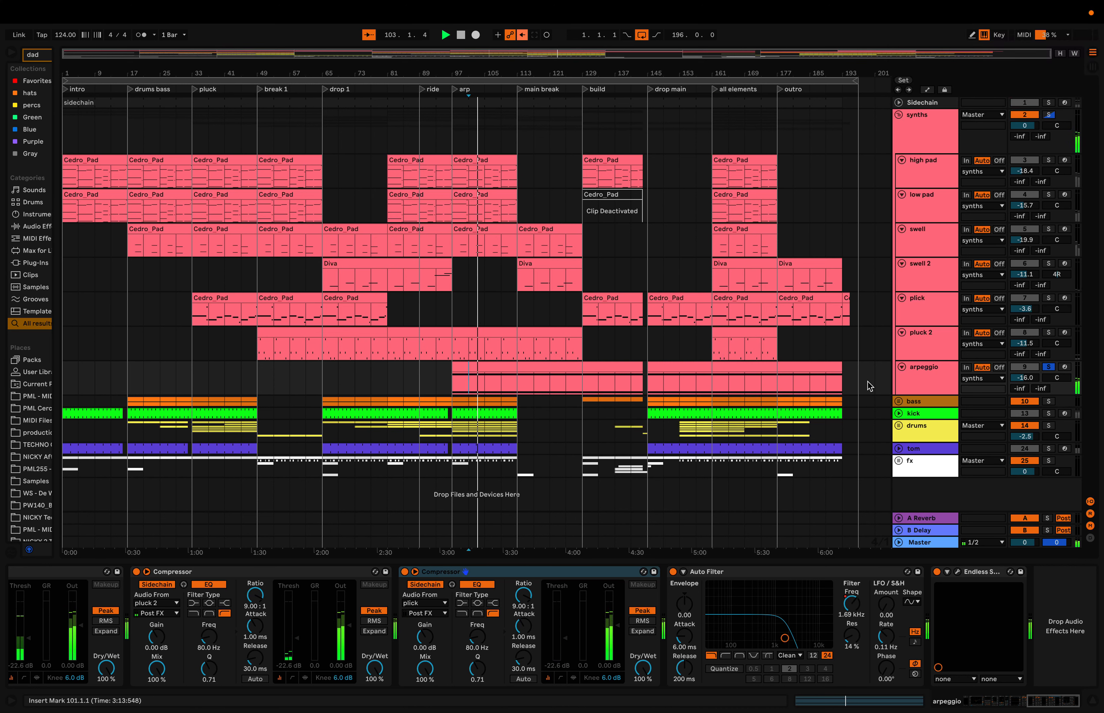
left_click(748, 374)
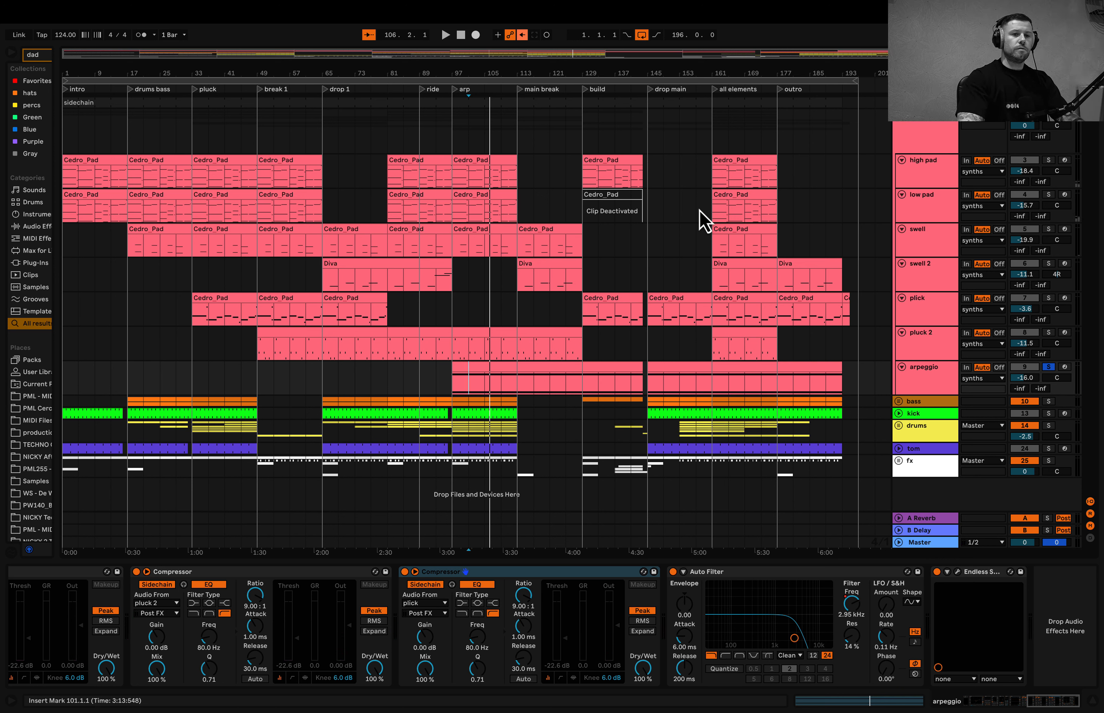
- Solo the whole synths group and play all its tracks together from the all elements section at bar 161
left_click(714, 148)
key("space")
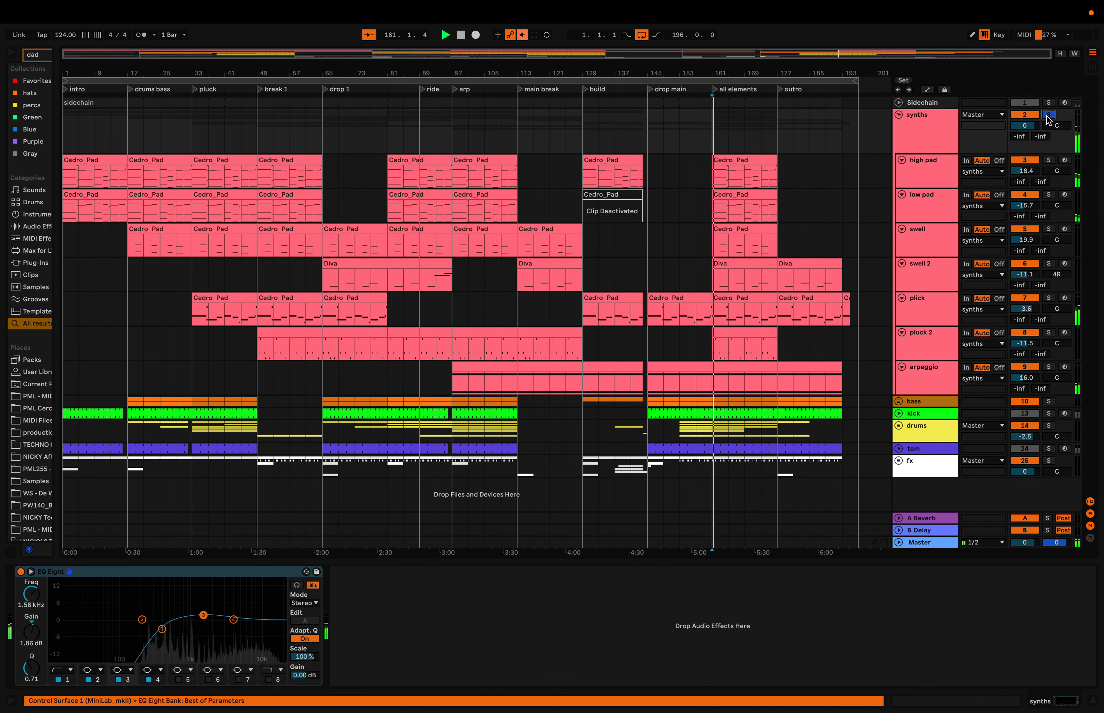
left_click(1049, 116)
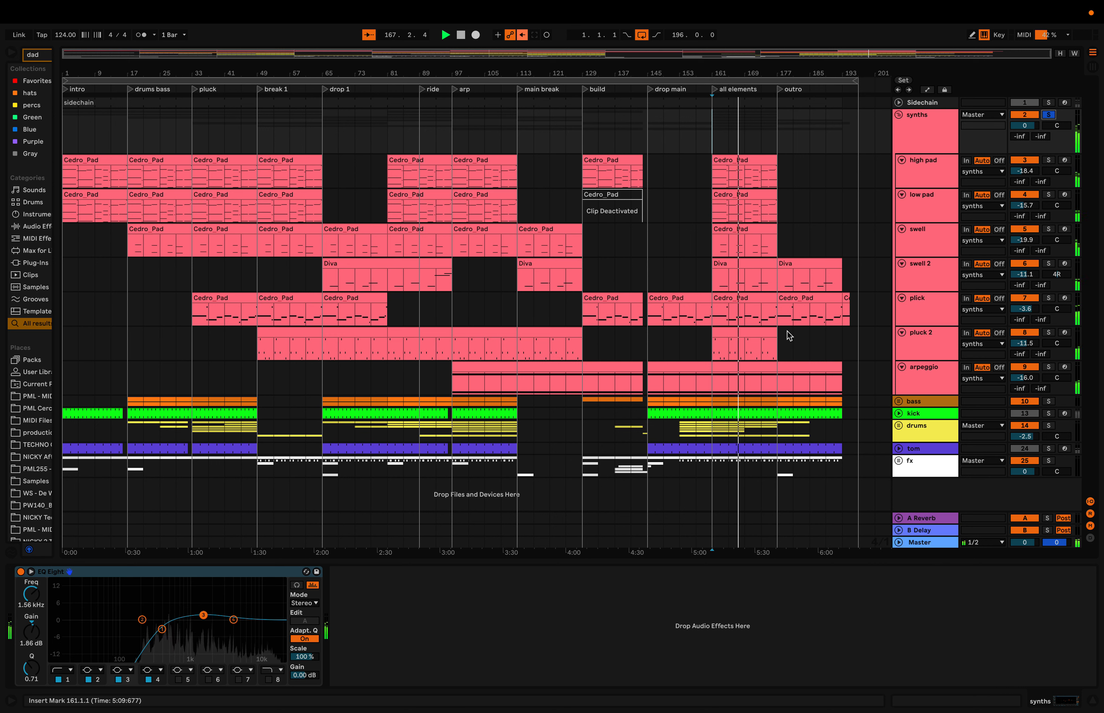
scroll(787, 331, "up", 5)
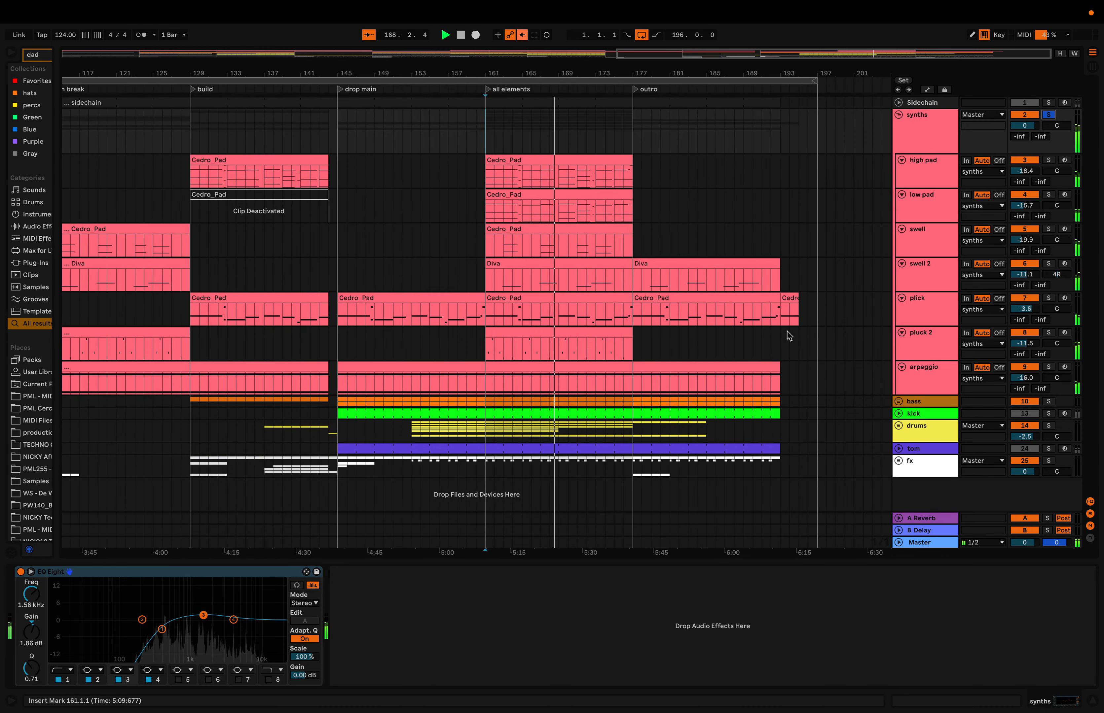
scroll(787, 331, "up", 3)
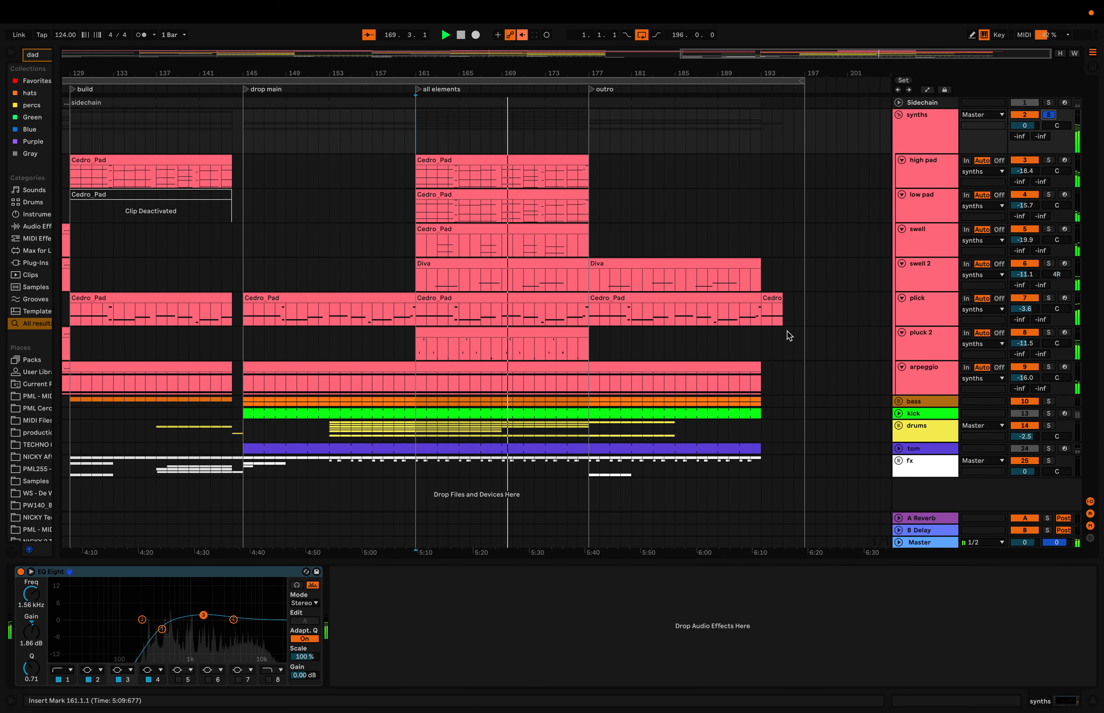
scroll(787, 332, "down", 1)
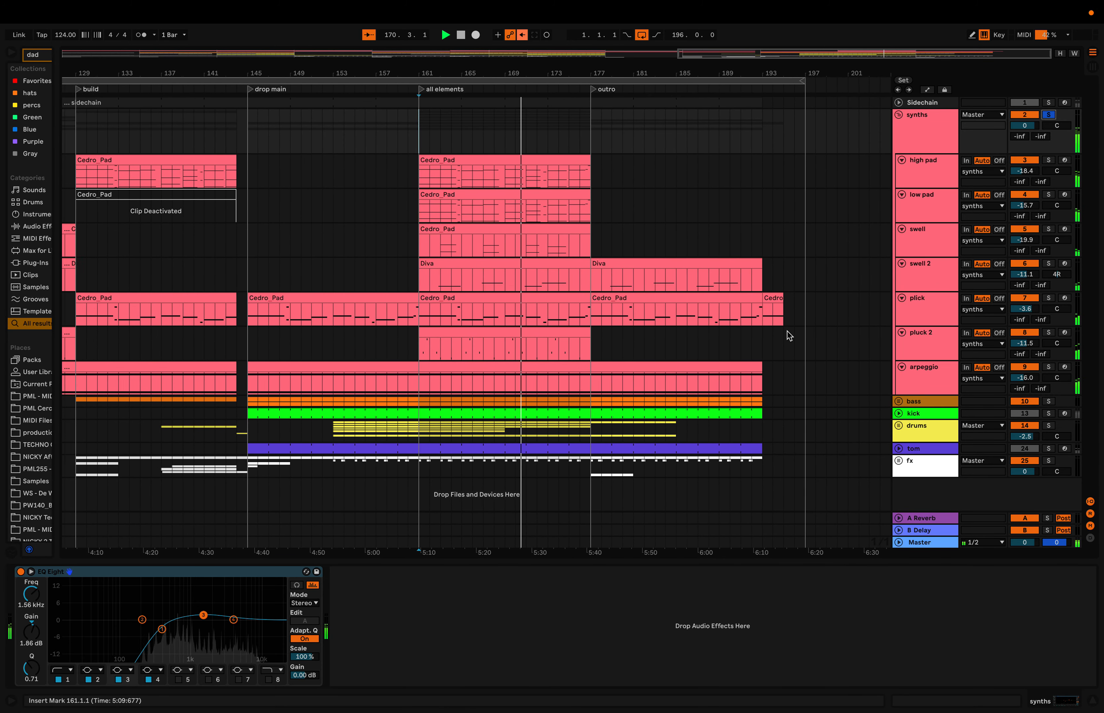
scroll(788, 331, "down", 1)
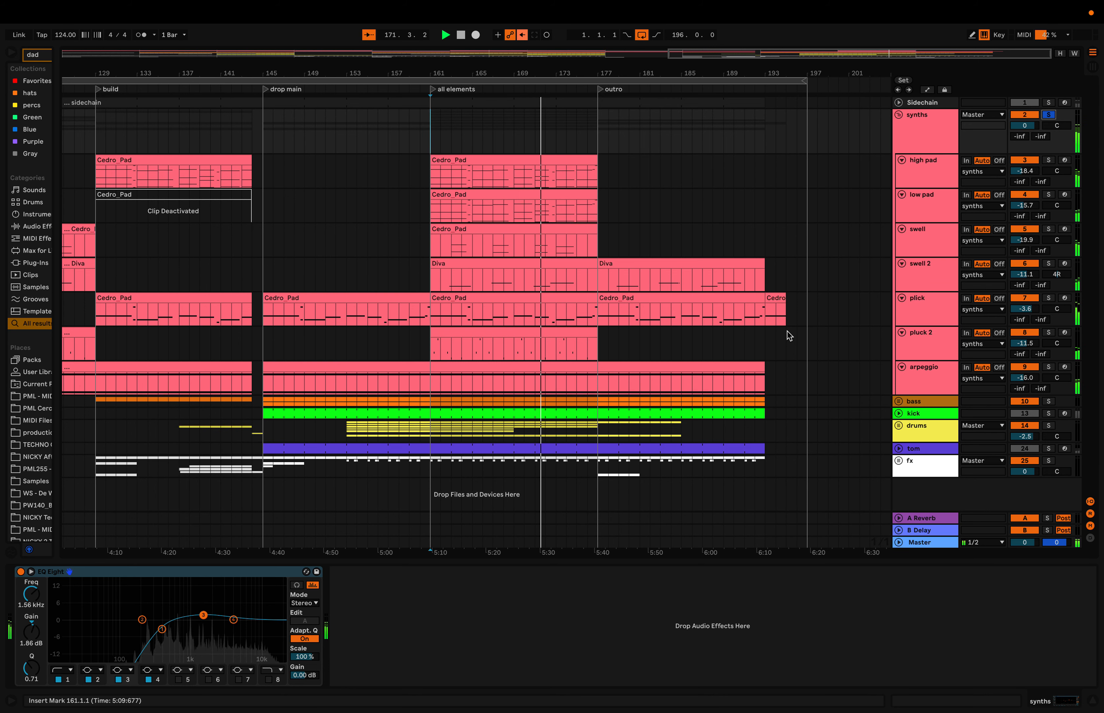
scroll(787, 331, "down", 6)
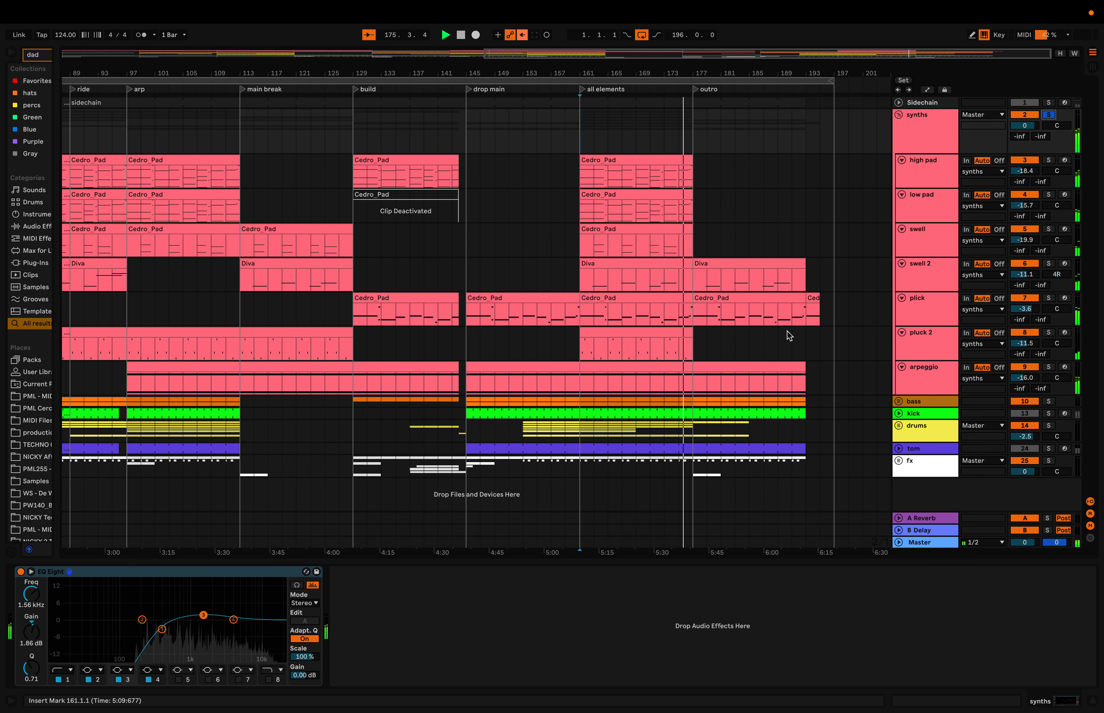
- Fold the synths group, unfold the bass group and solo its first bass track
left_click(922, 132)
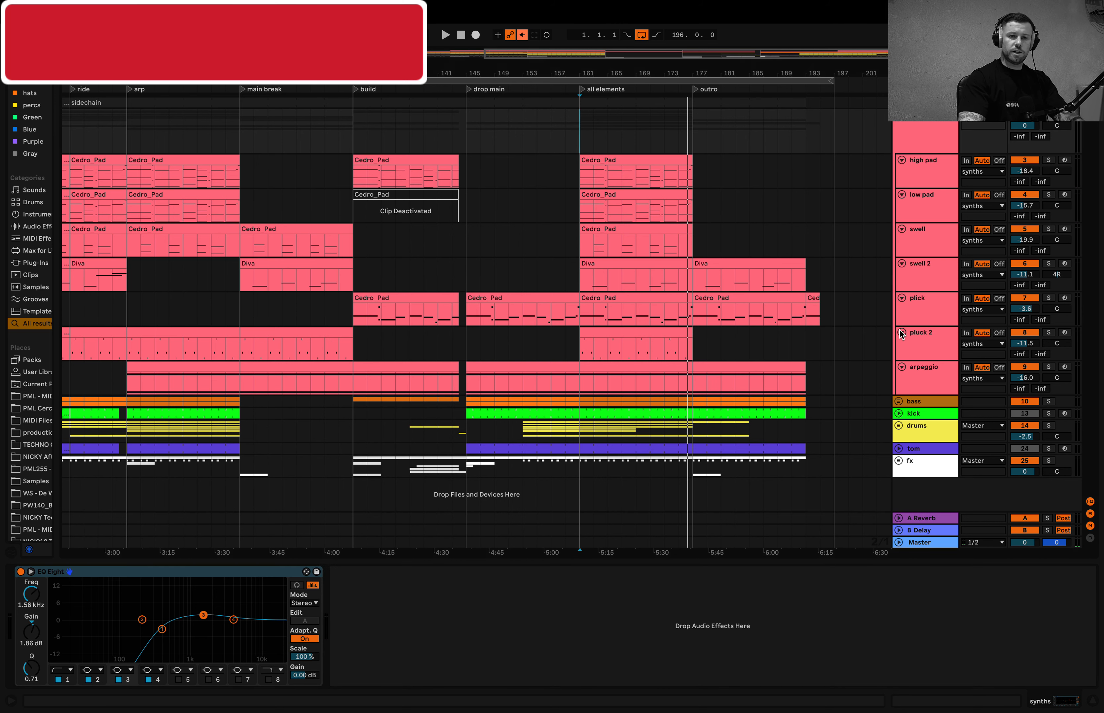
left_click(899, 132)
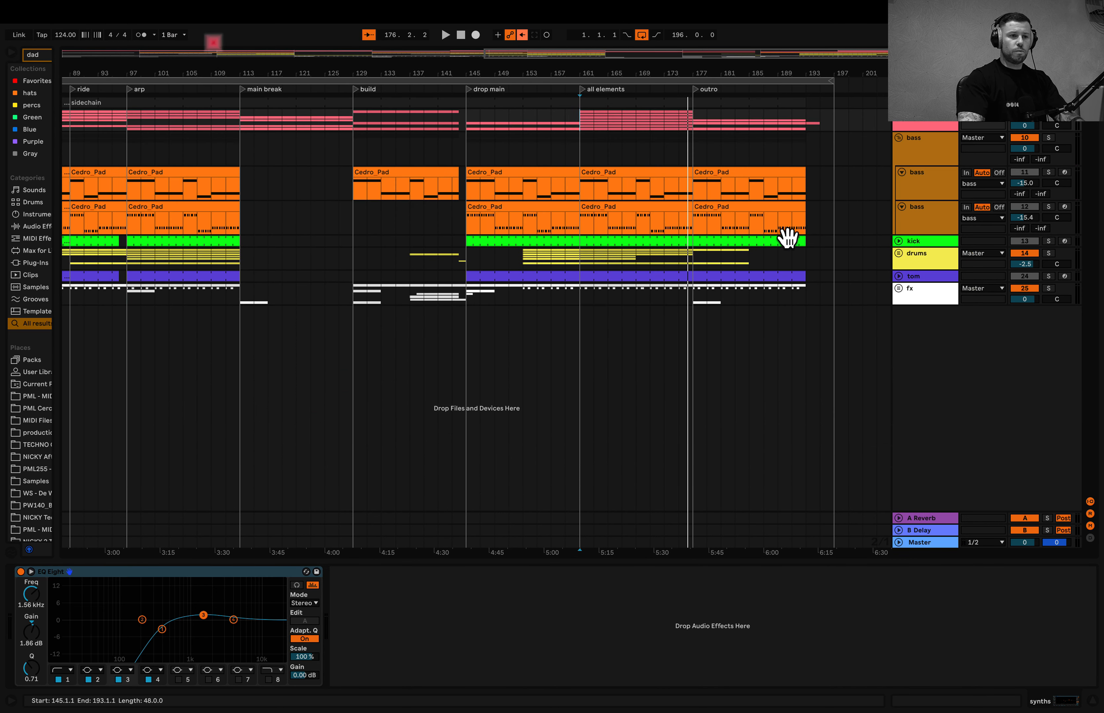
left_click(468, 197)
left_click(1048, 172)
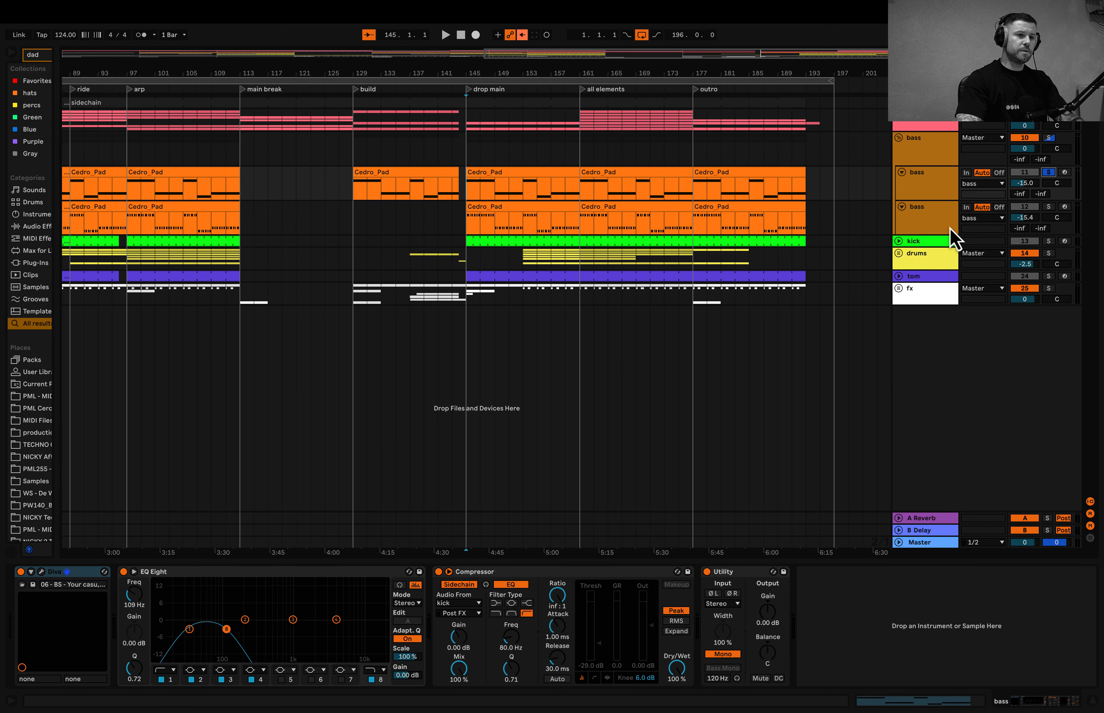
- Play the soloed first bass track from the build section at bar 129
scroll(416, 231, "down", 5)
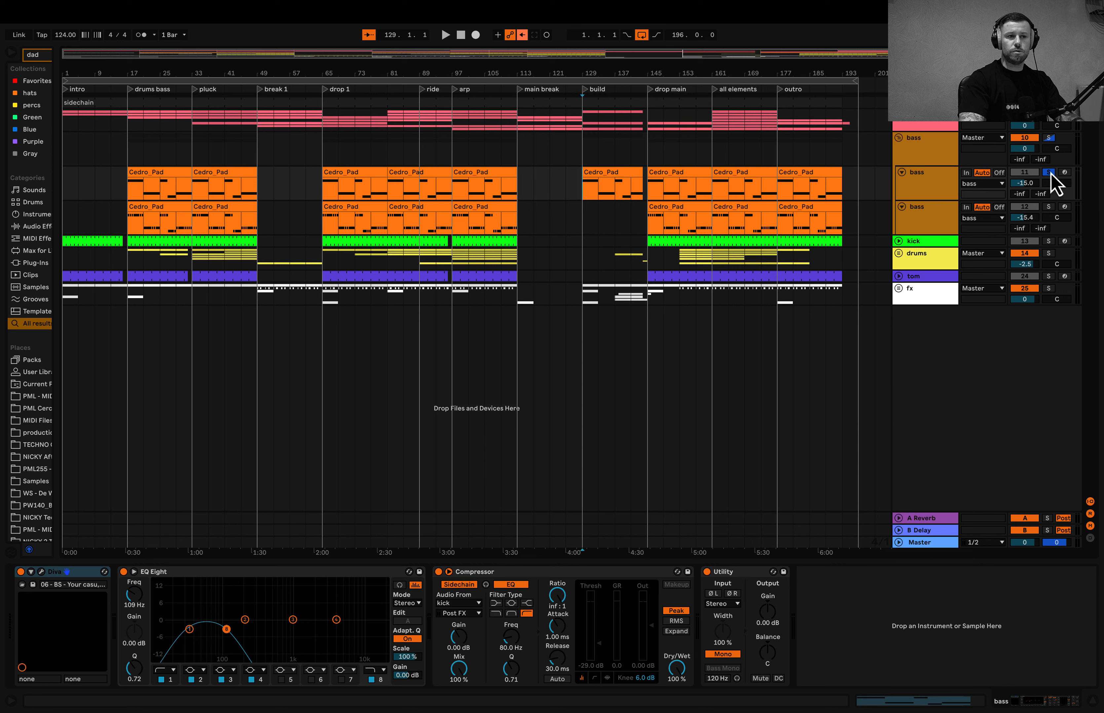
key("space")
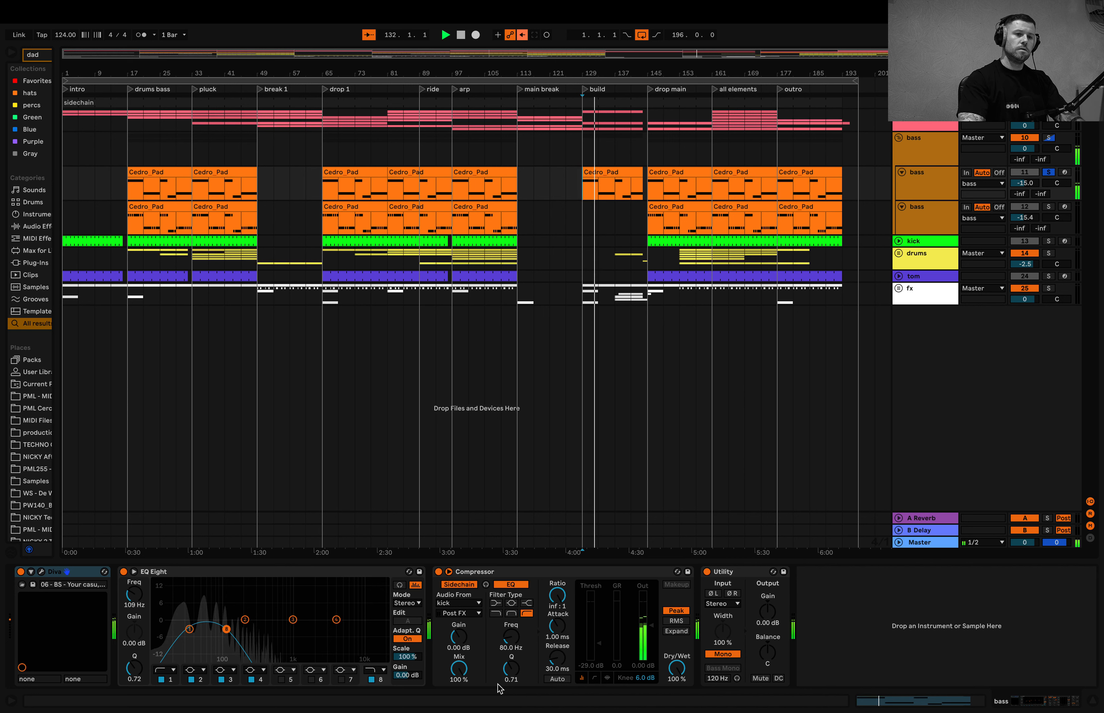
key("space")
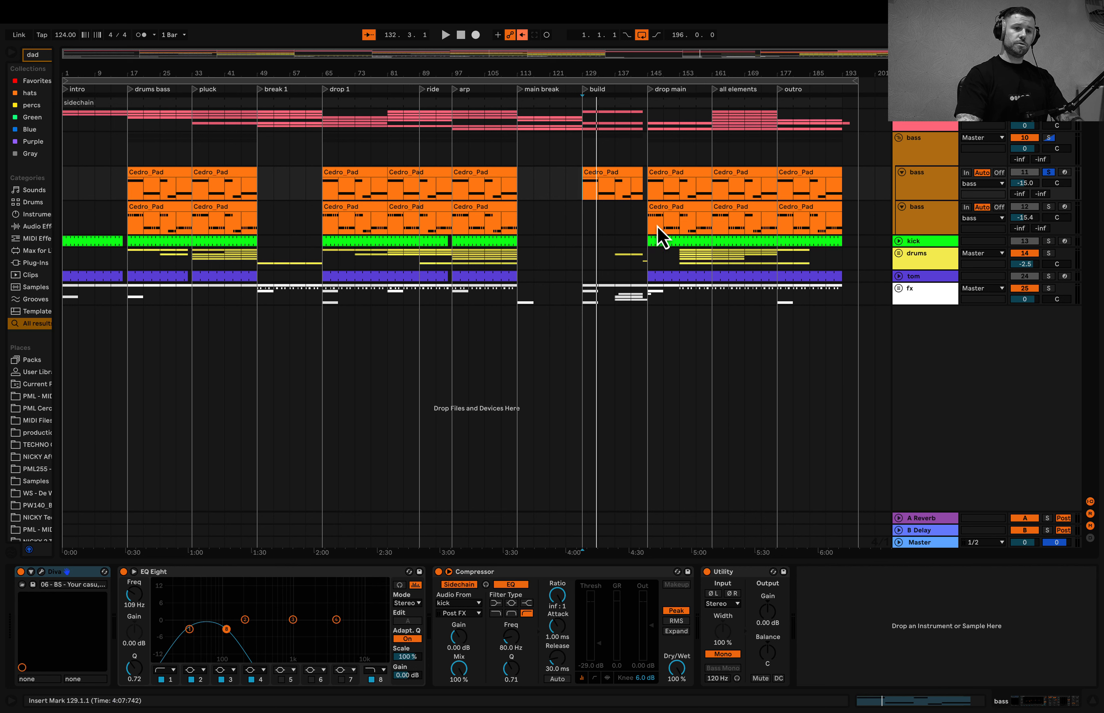
- Solo the second bass track and open its drop main clip at bar 145 with the track and note editor enlarged
left_click(930, 217)
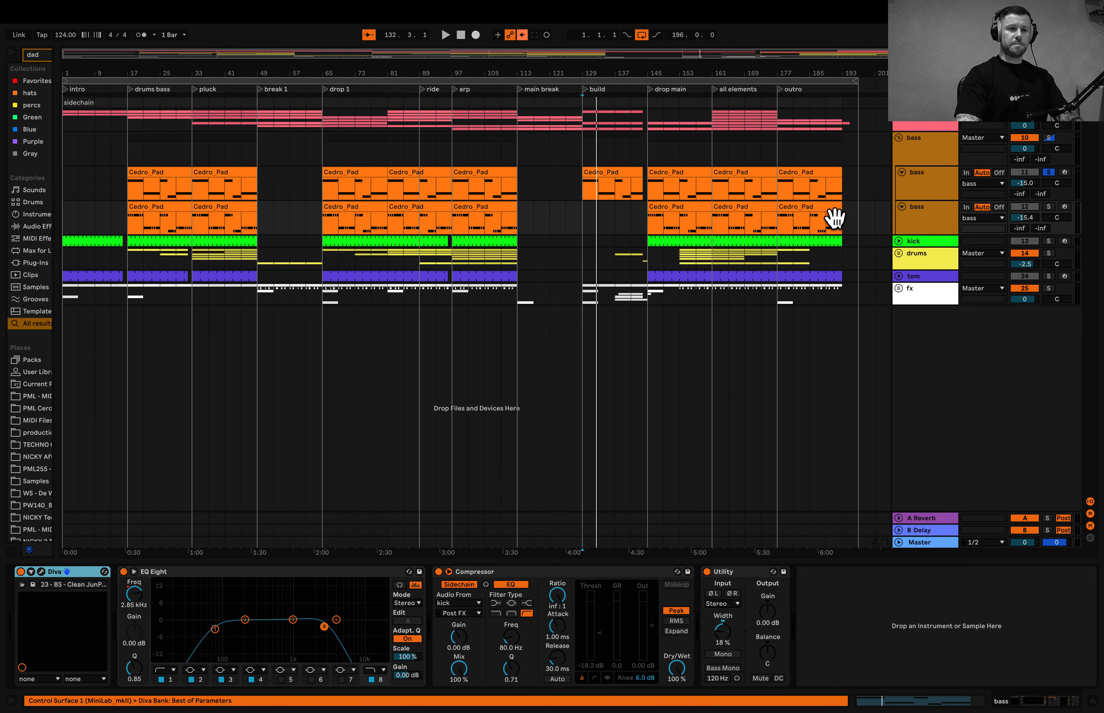
left_click(647, 227)
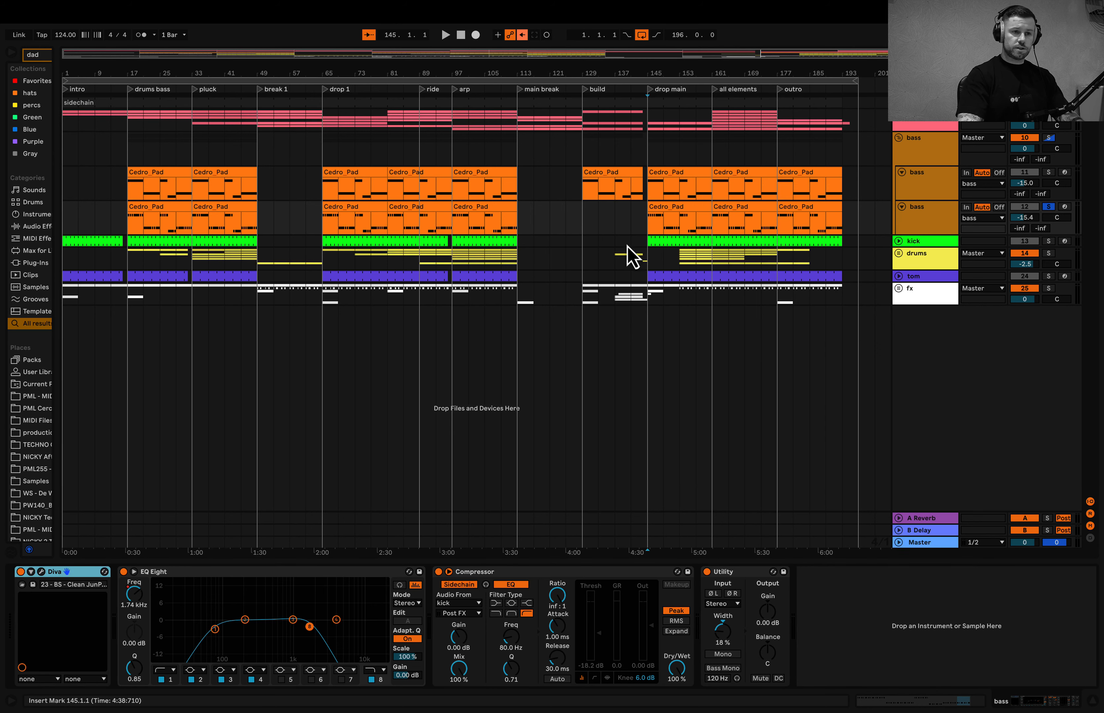
scroll(673, 208, "up", 5)
double_click(673, 212)
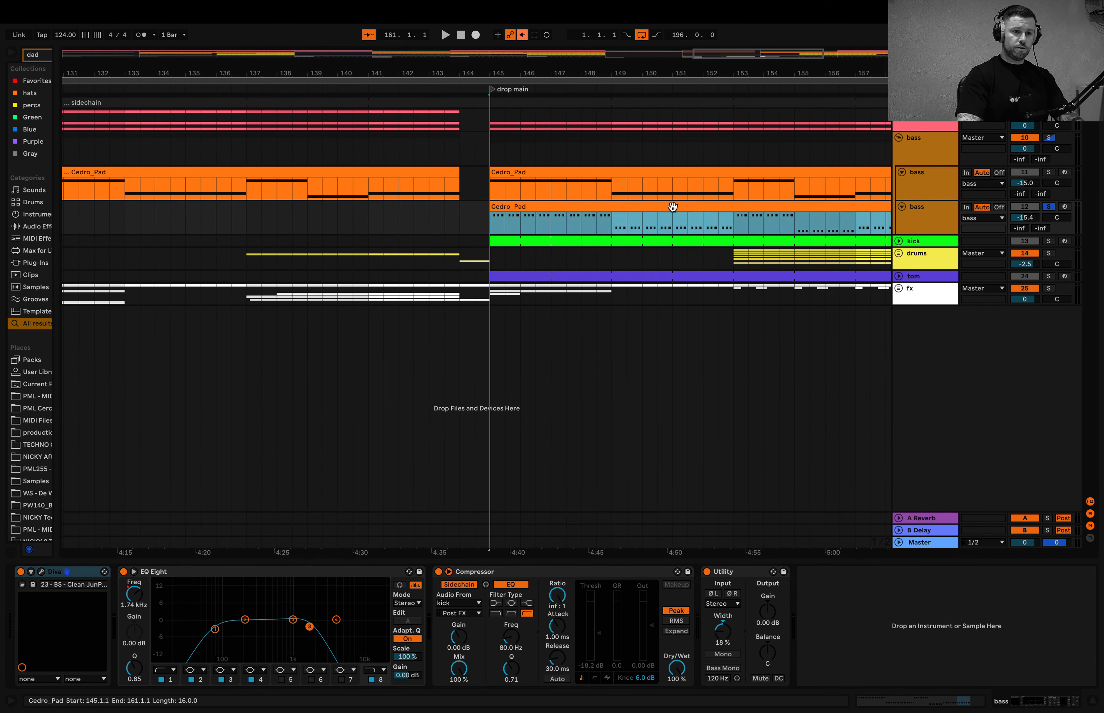
left_click_drag(913, 234, 903, 364)
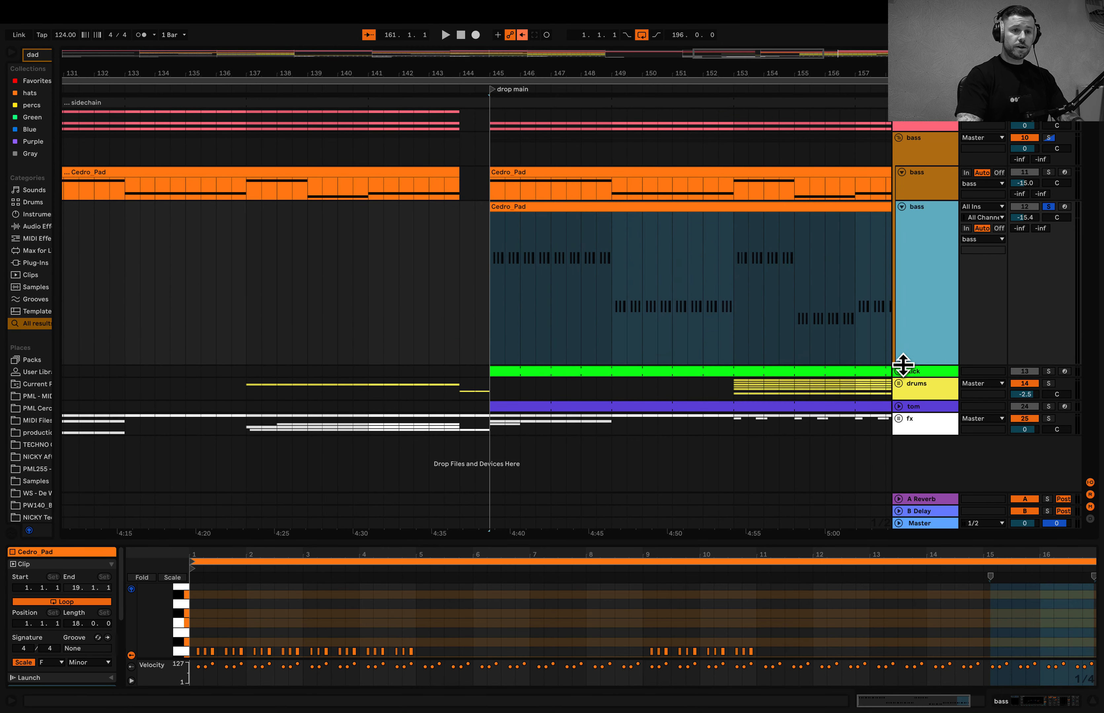
left_click_drag(493, 541, 530, 287)
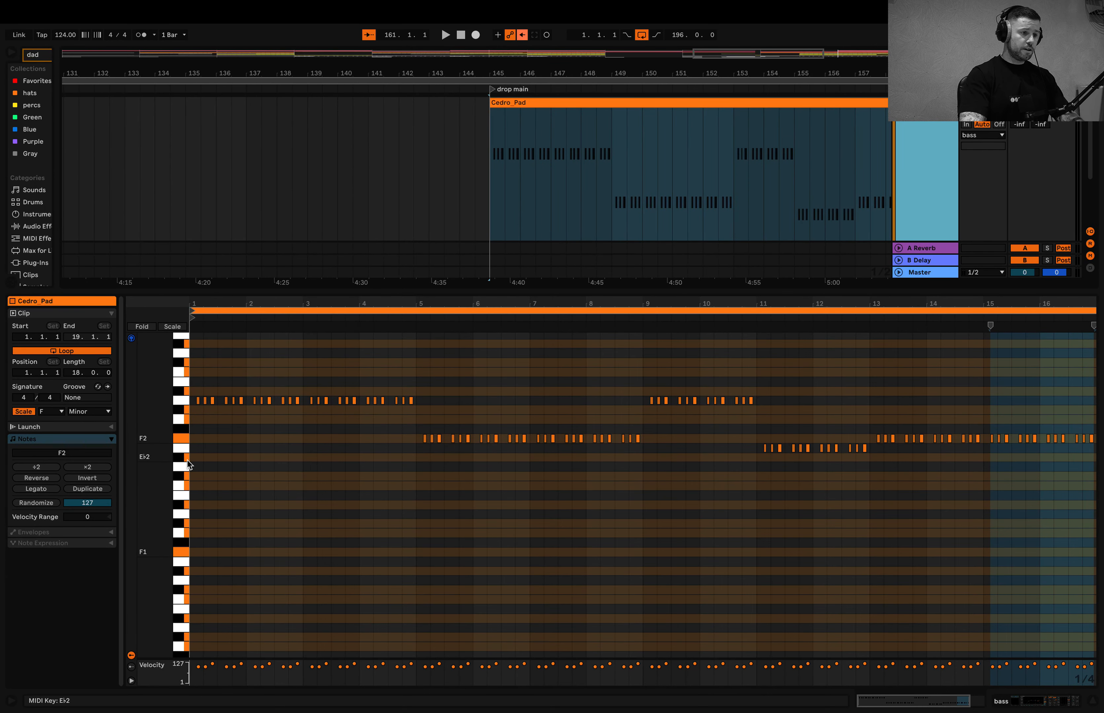
- Play the second bass from bar 145 on its own and, with the bass group soloed, together with the first bass
key("space")
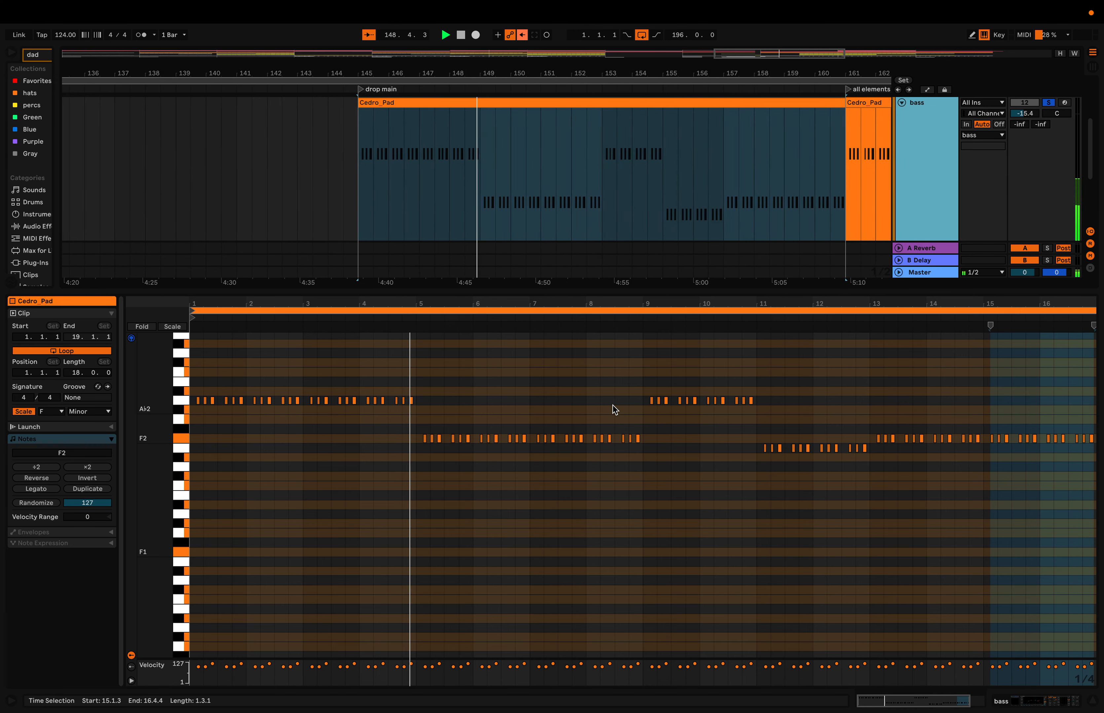
key("space")
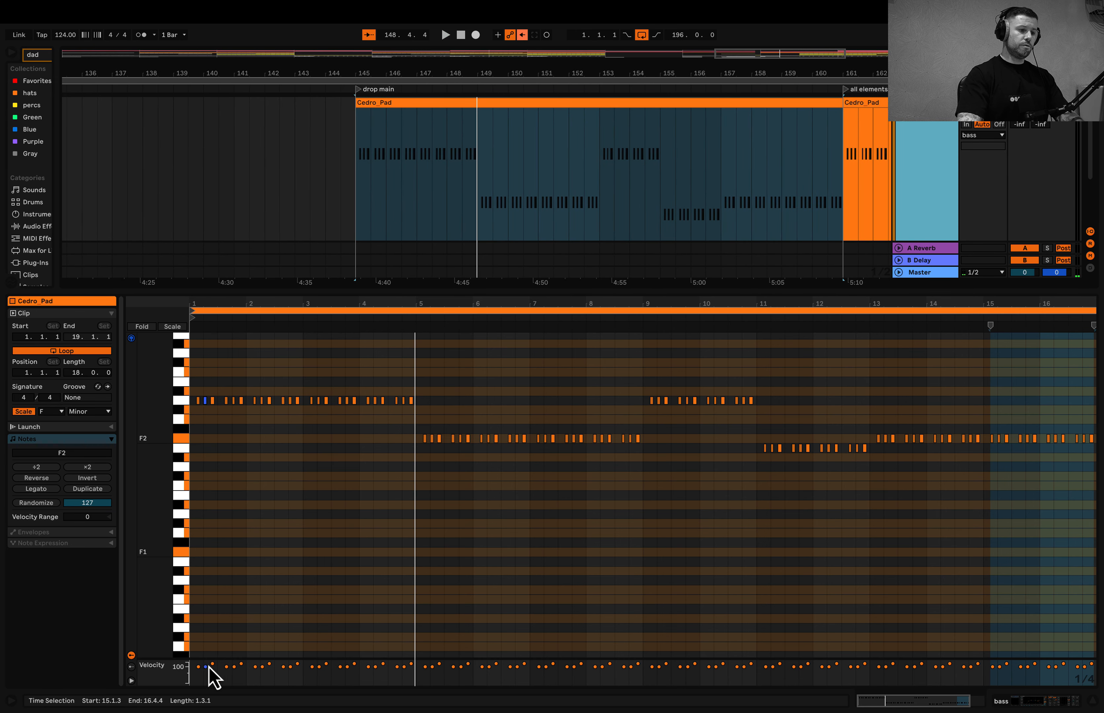
key("shift+Tab")
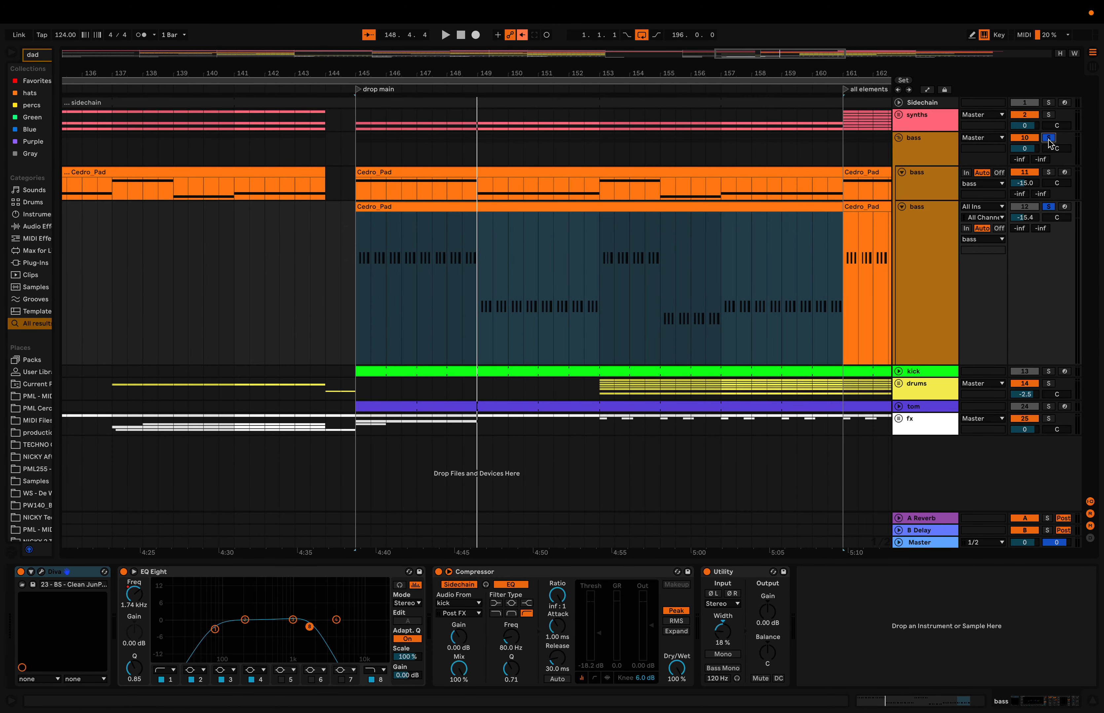
key("space")
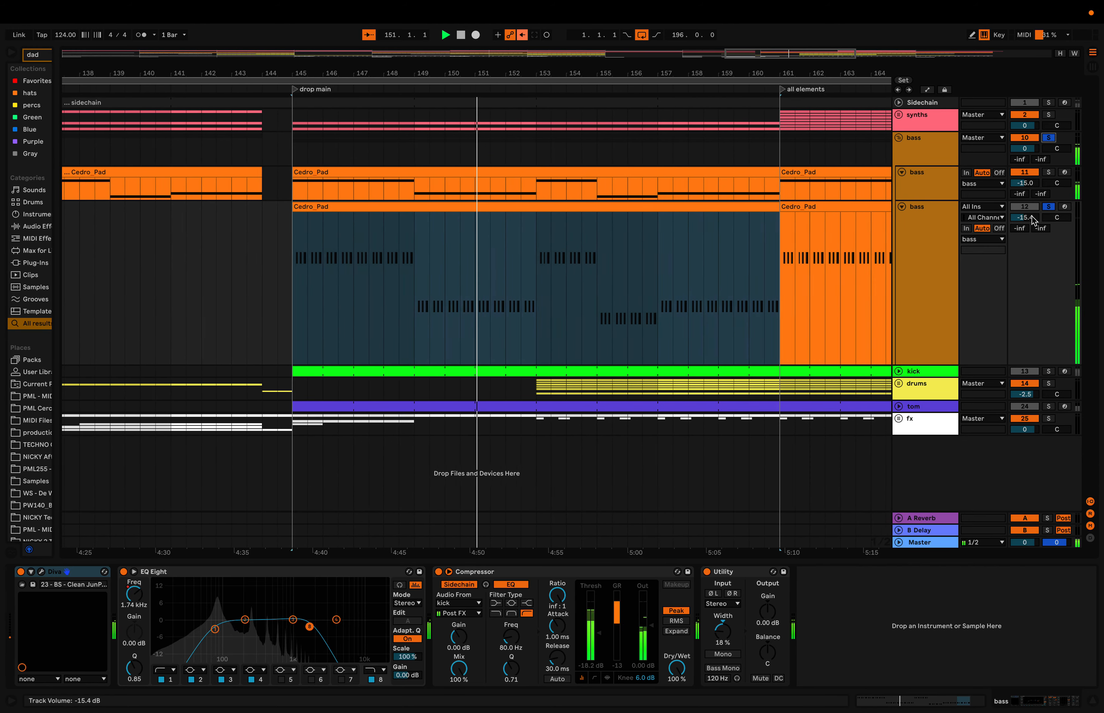
- Fold the bass group, unfold the kick track and display its device chain
left_click(898, 138)
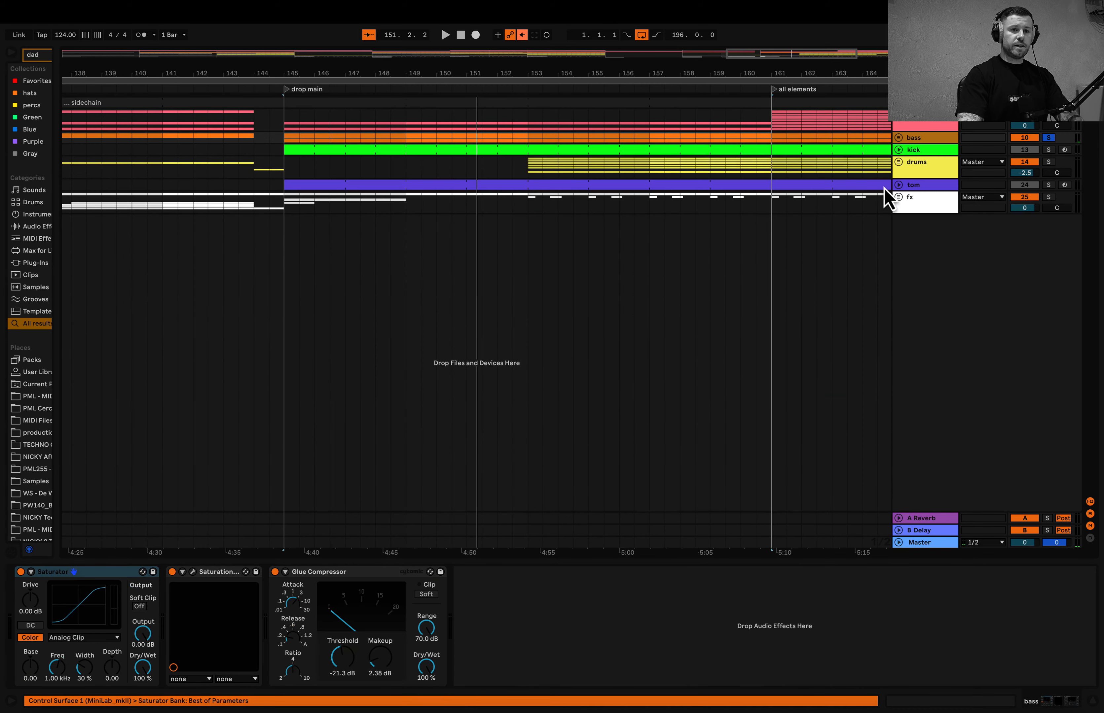
left_click(898, 150)
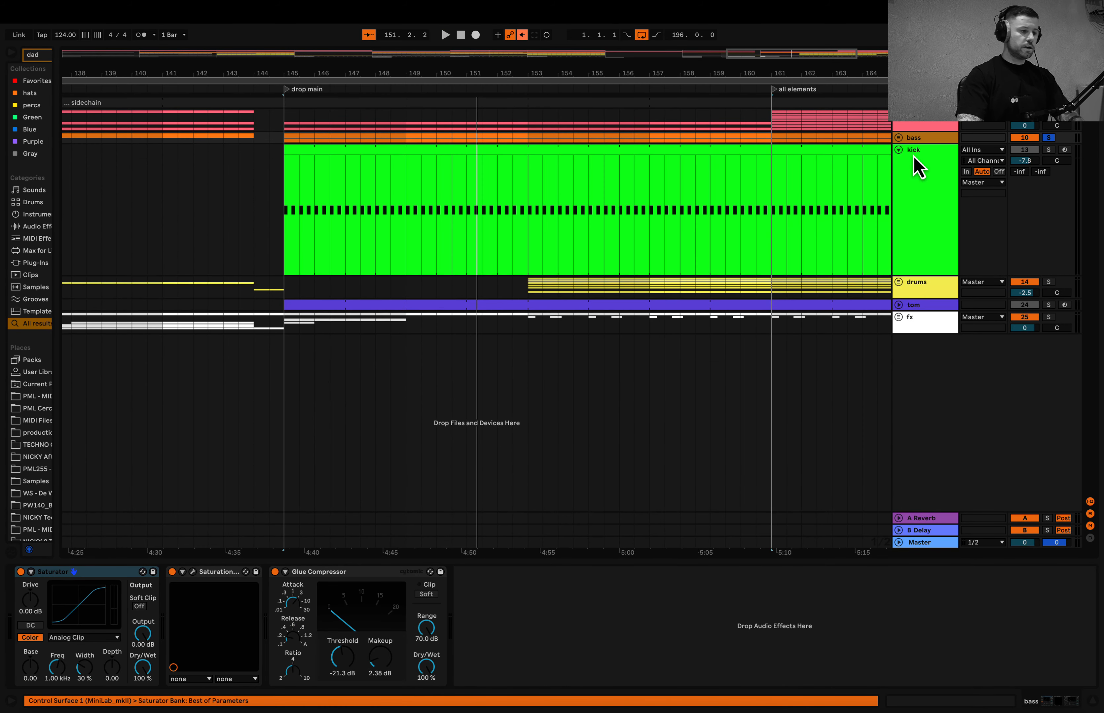
left_click(913, 159)
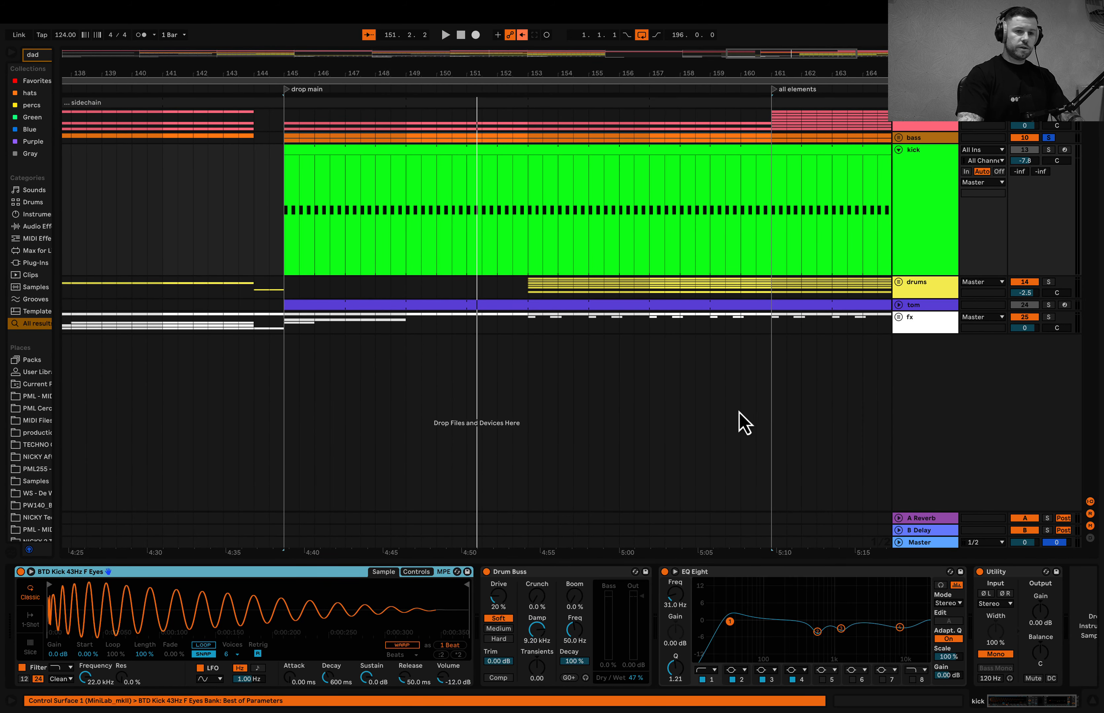
- Solo the kick and play it from the drop main section at bar 145
left_click(1047, 150)
key("space")
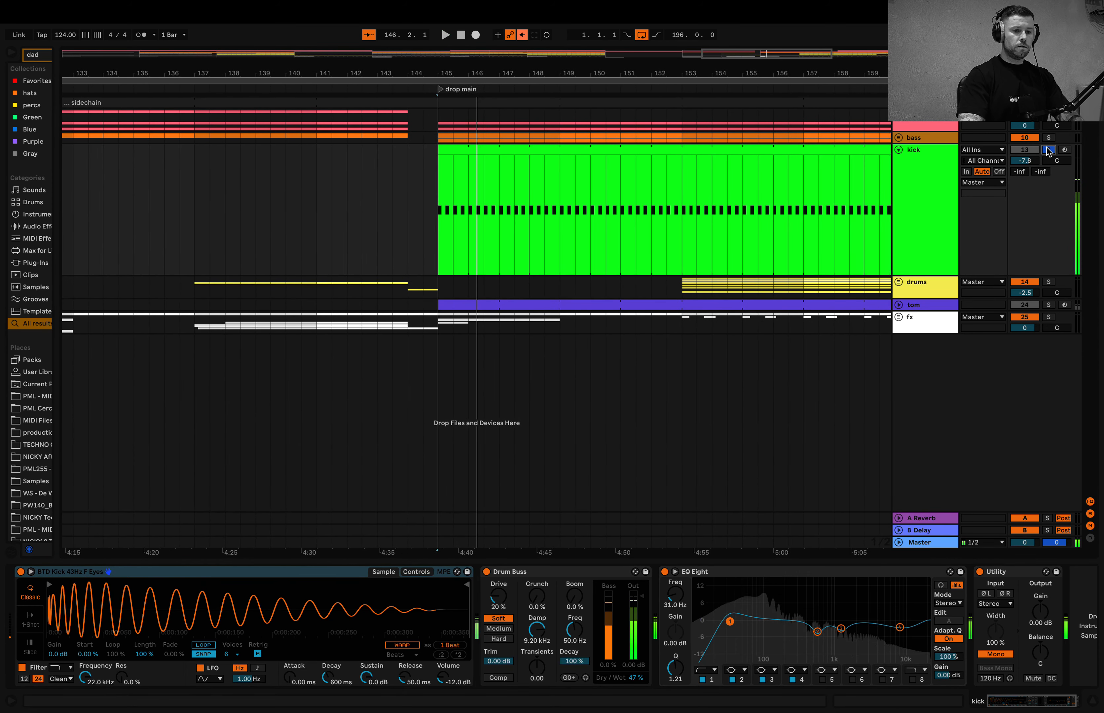
key("space")
- Set band 4 of the kick's EQ Eight to a gain of -0.87 dB at 8.99 kHz
scroll(561, 665, "right", 2)
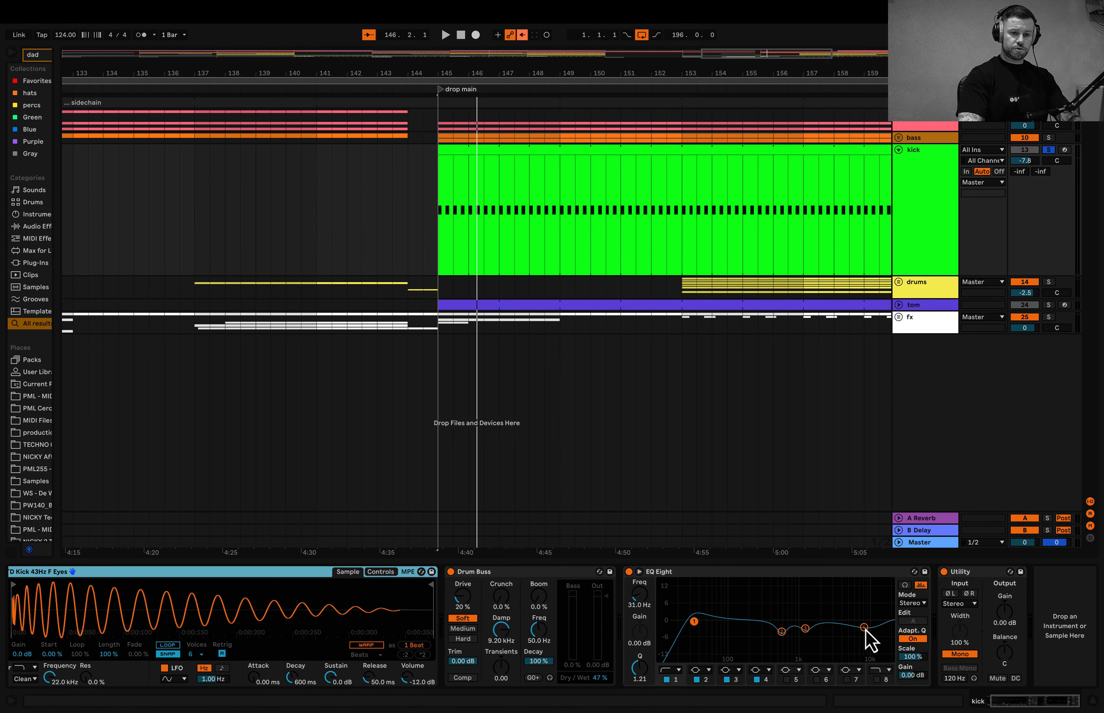
left_click_drag(864, 629, 863, 624)
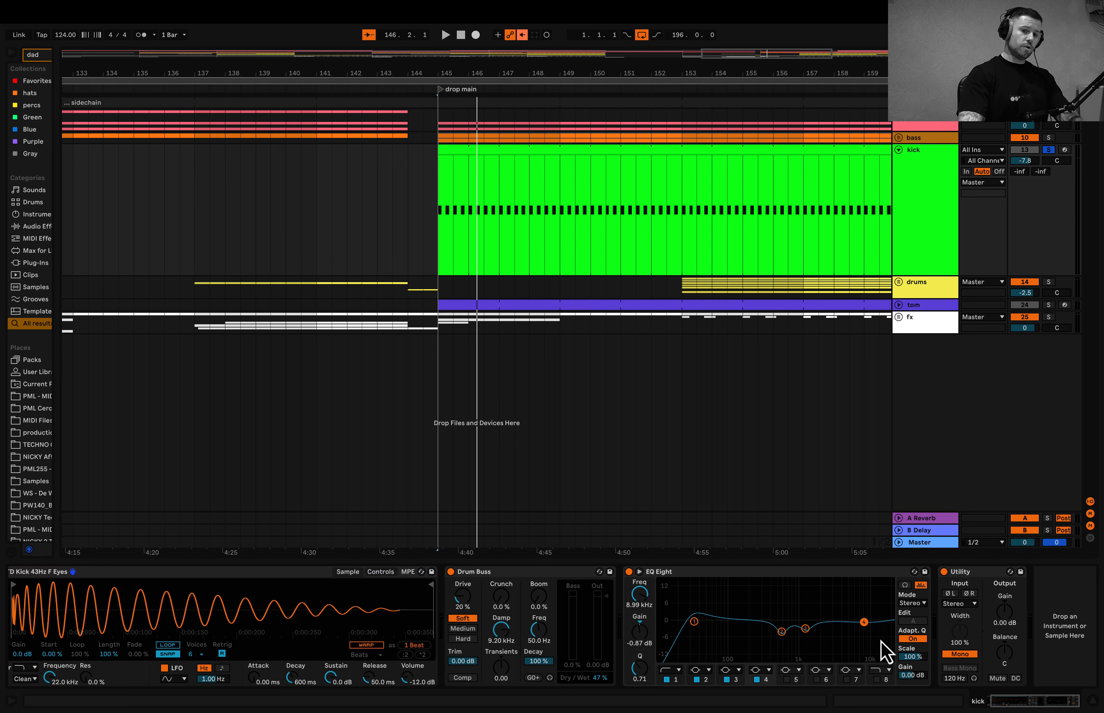
scroll(885, 652, "left", 2)
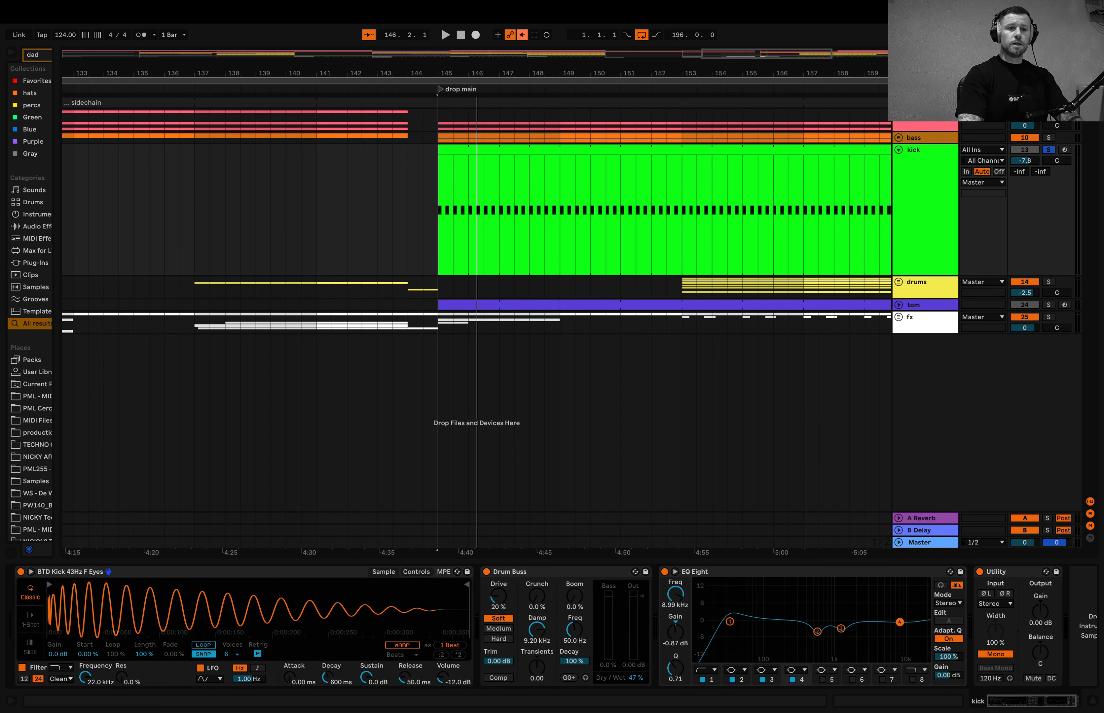
- Solo the bass group alongside the kick and play both from the drop main section at bar 145
scroll(614, 260, "down", 3)
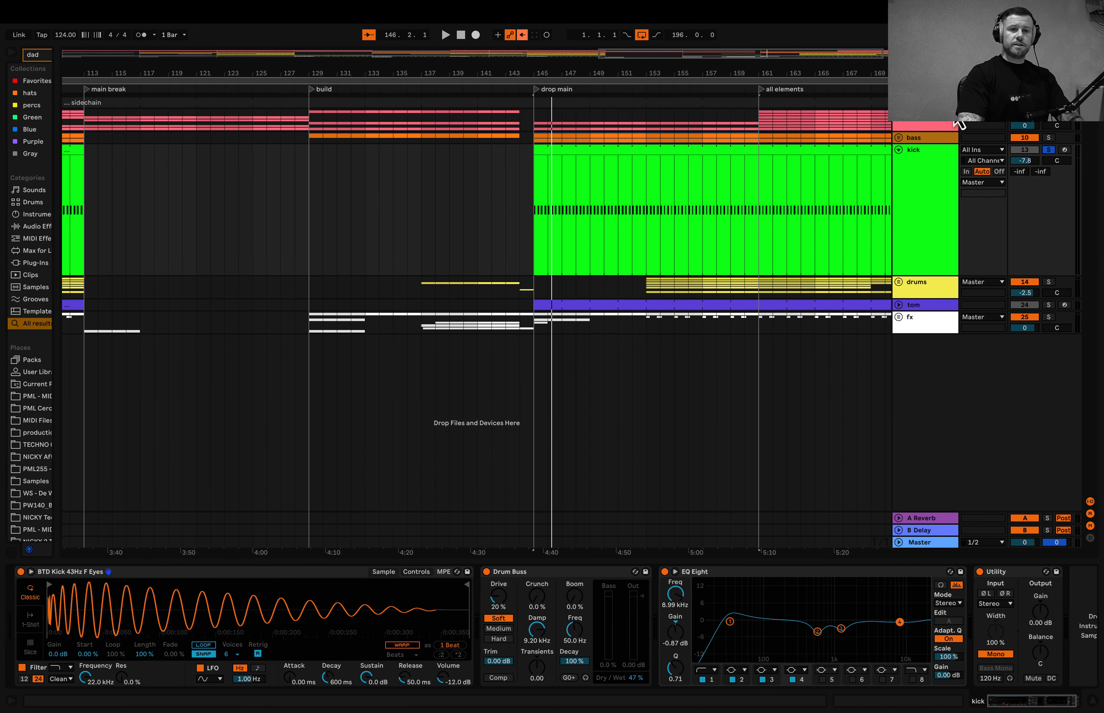
left_click(1049, 137)
key("space")
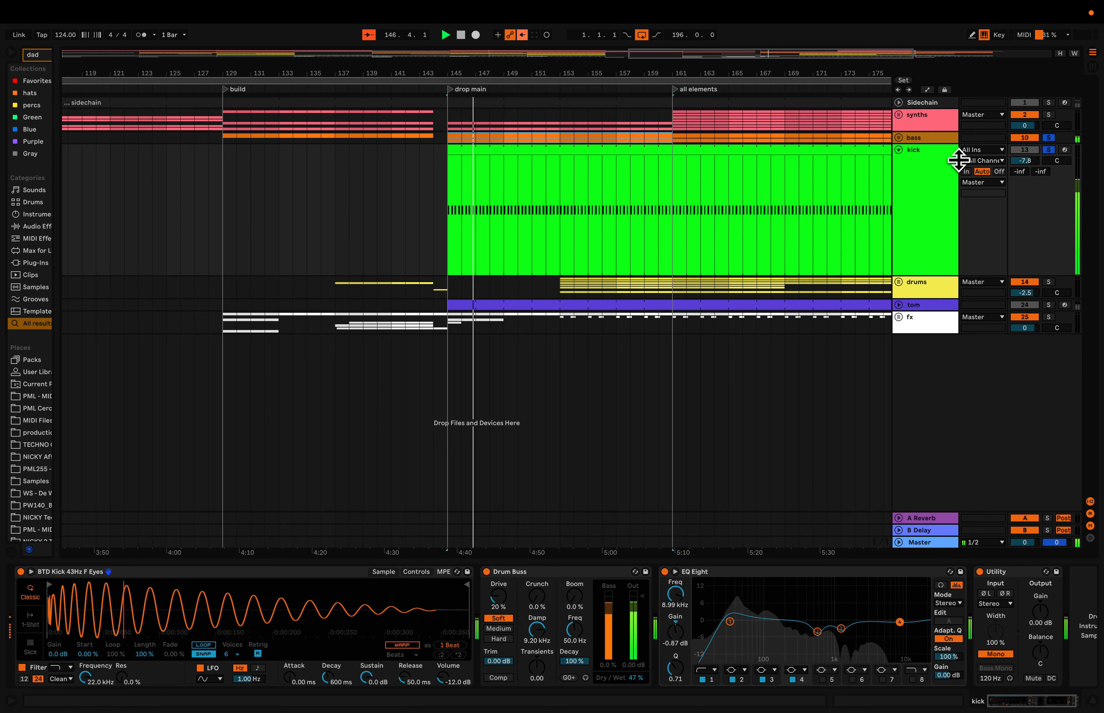
- Solo the synths group alongside the kick and bass and listen to them together in the drop main section
left_click(1049, 115)
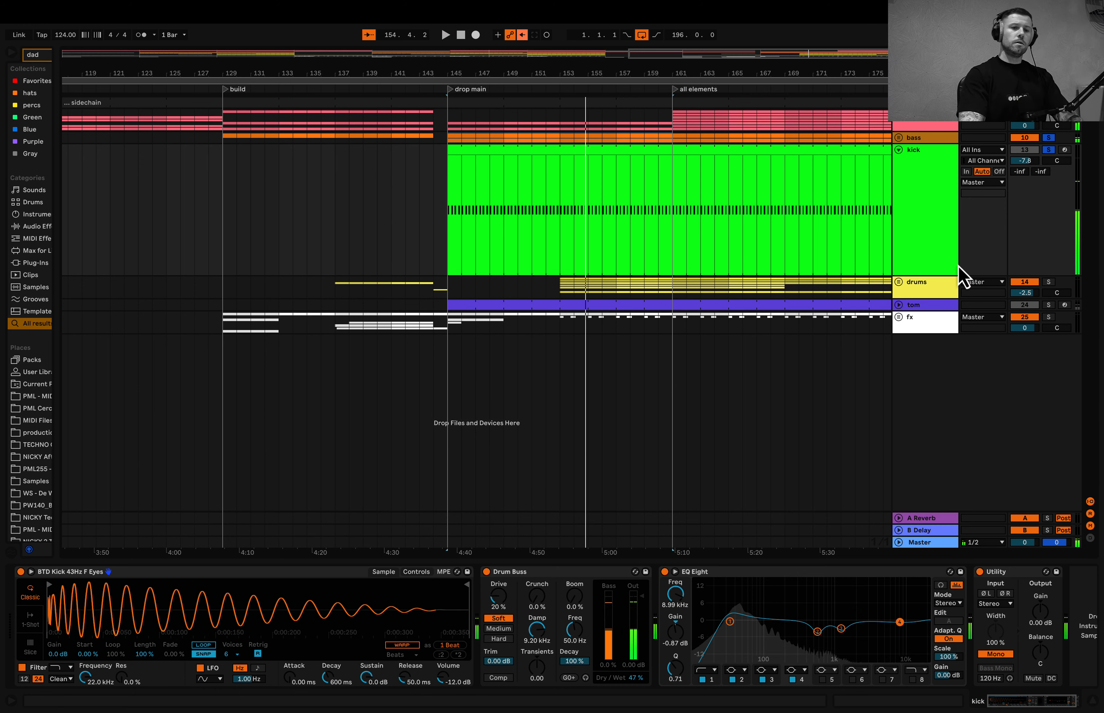
key("space")
- Unfold the drums group and display the device chain of the 16 Drum Rack hi-hat track
left_click(899, 283)
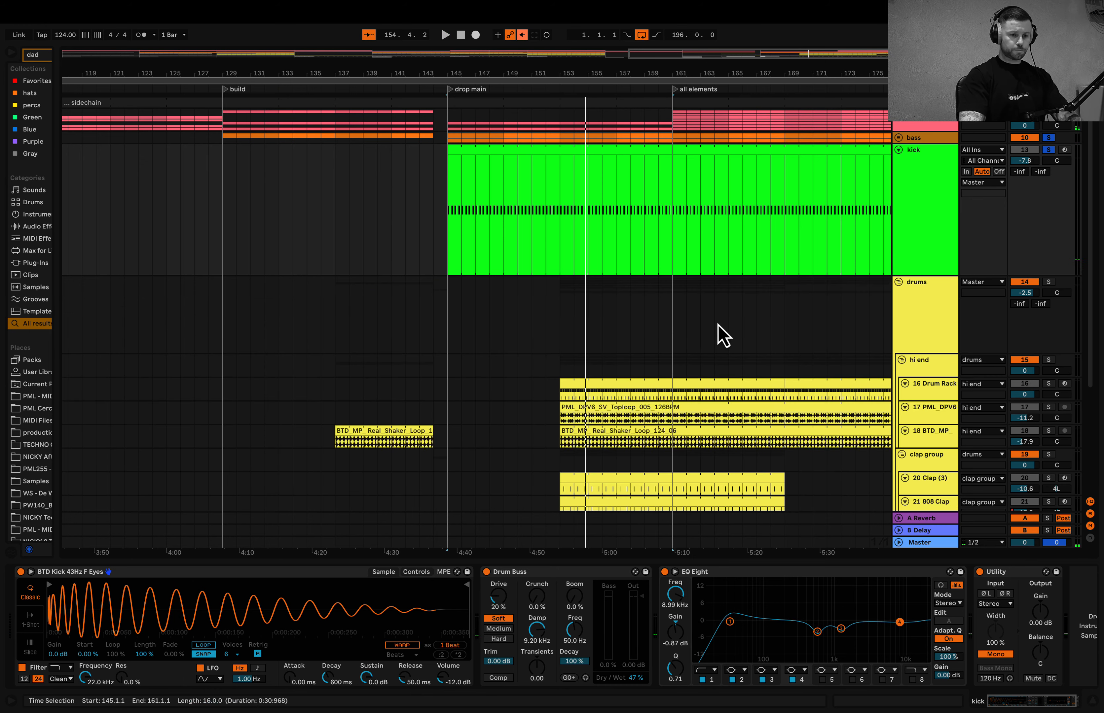
scroll(717, 325, "down", 3)
scroll(717, 324, "right", 5)
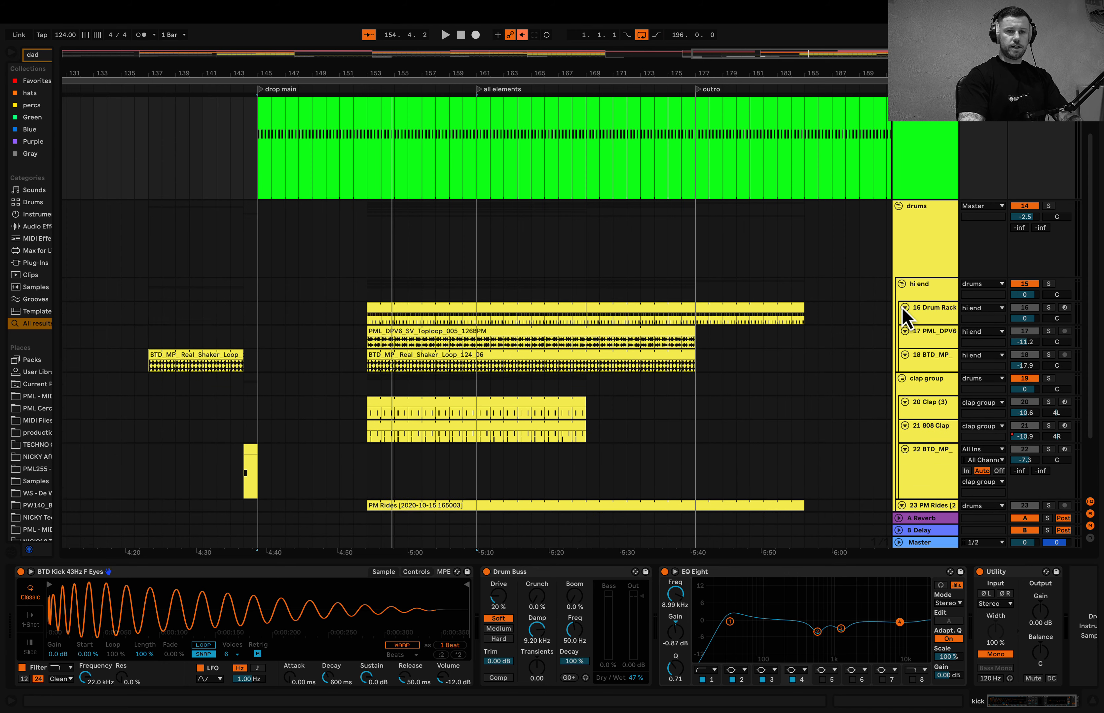
left_click(905, 316)
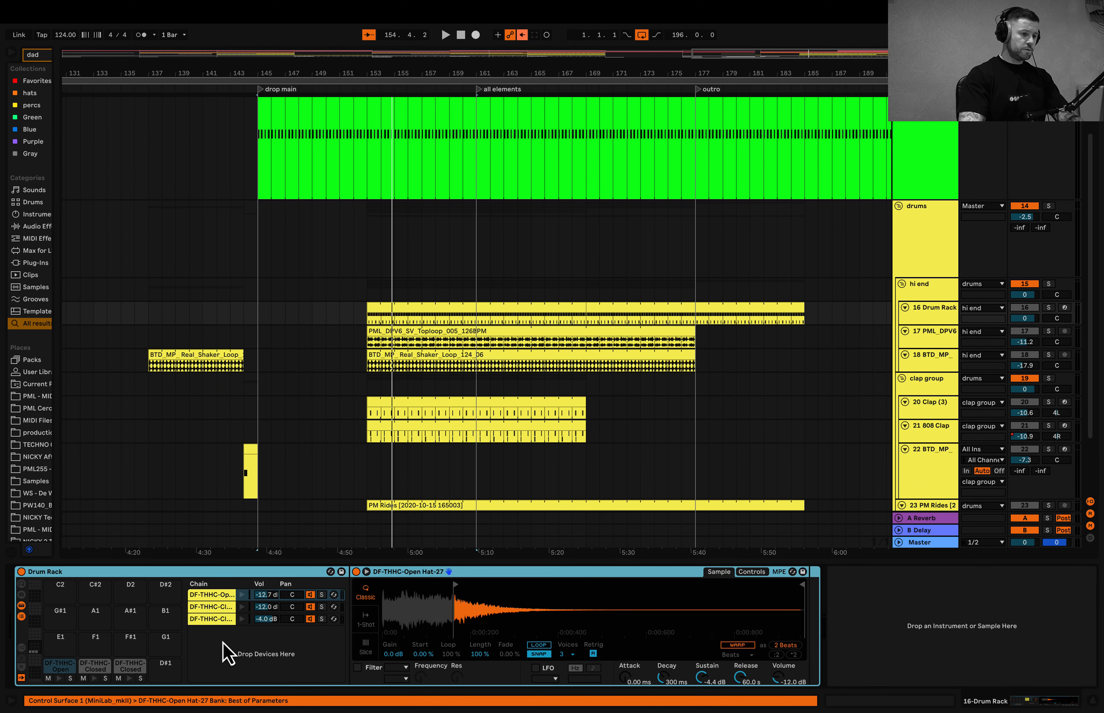
- Open the Drum Rack's hi-hat clip at bar 153, solo its track and examine the notes during playback
left_click(424, 307)
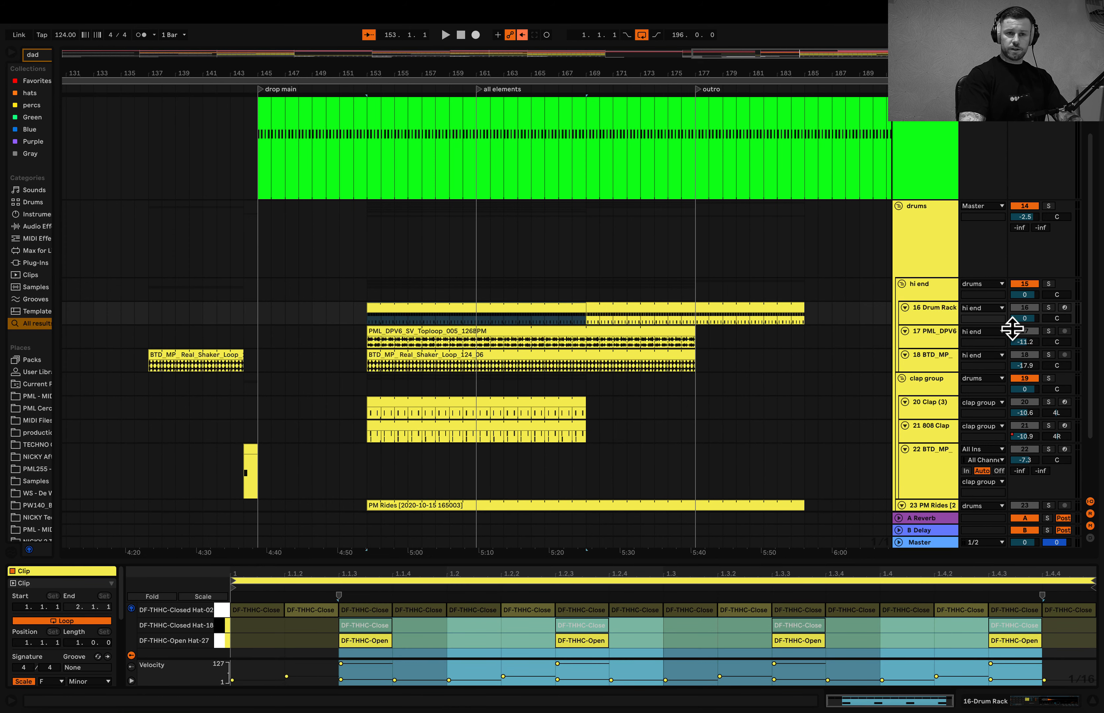
left_click(1048, 308)
key("space")
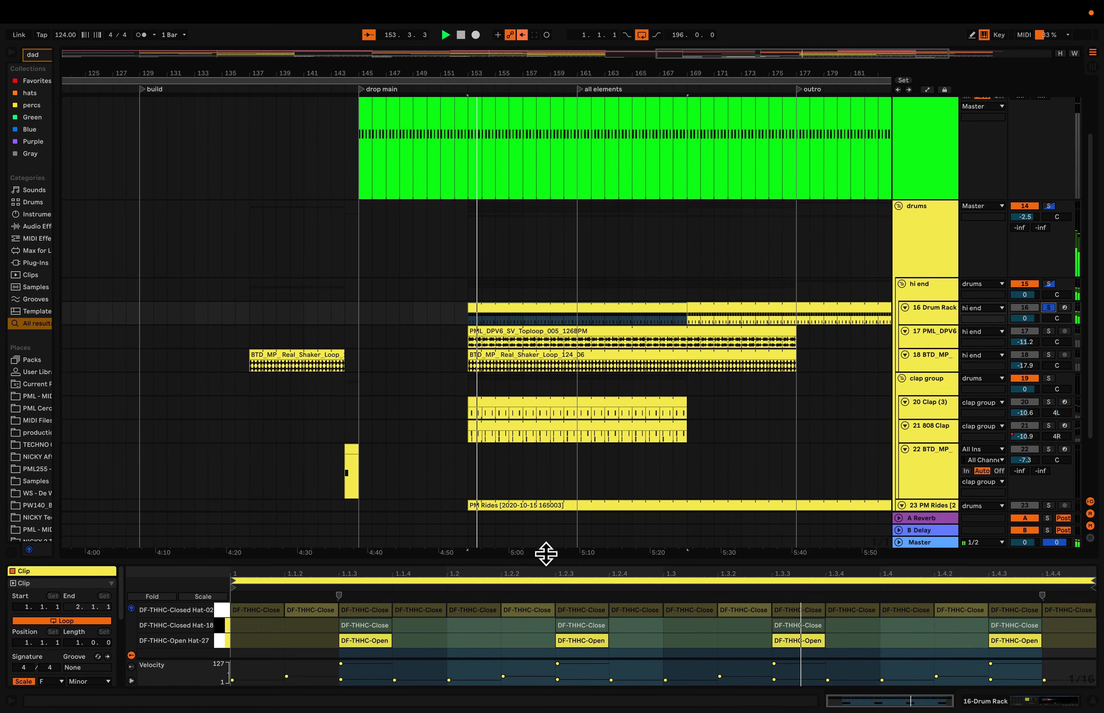
left_click_drag(542, 563, 543, 441)
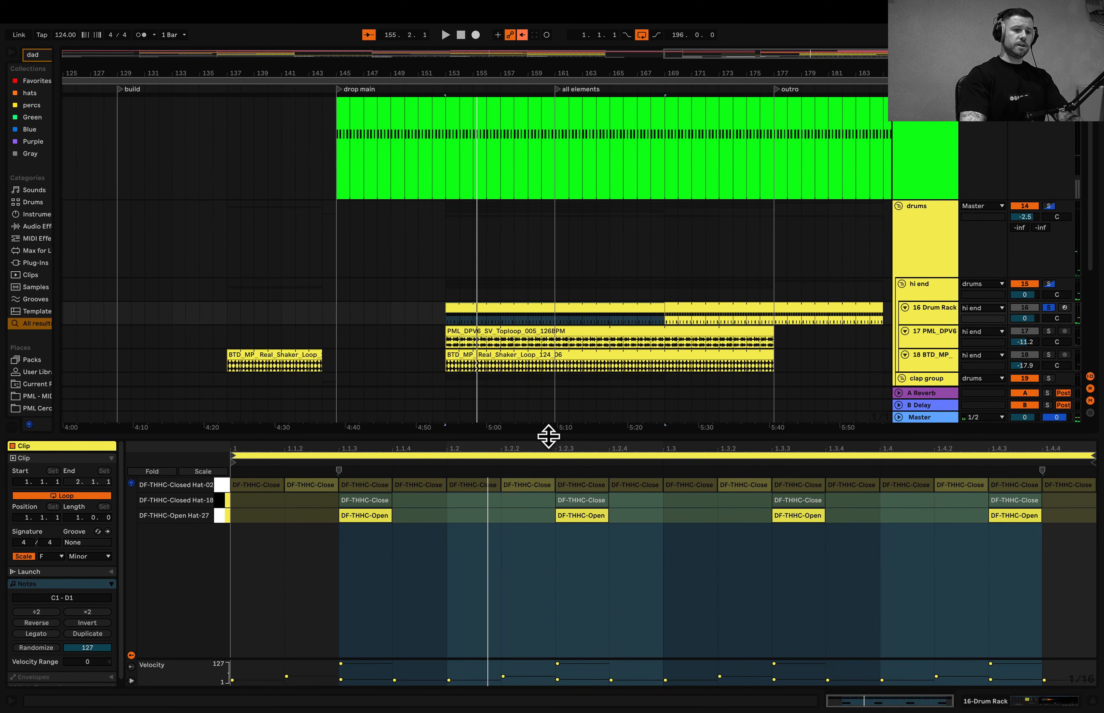
left_click_drag(547, 437, 549, 563)
- Display the Drum Rack's devices and inspect the Closed Hat-18 and Closed Hat-02 chains with their effects
key("w")
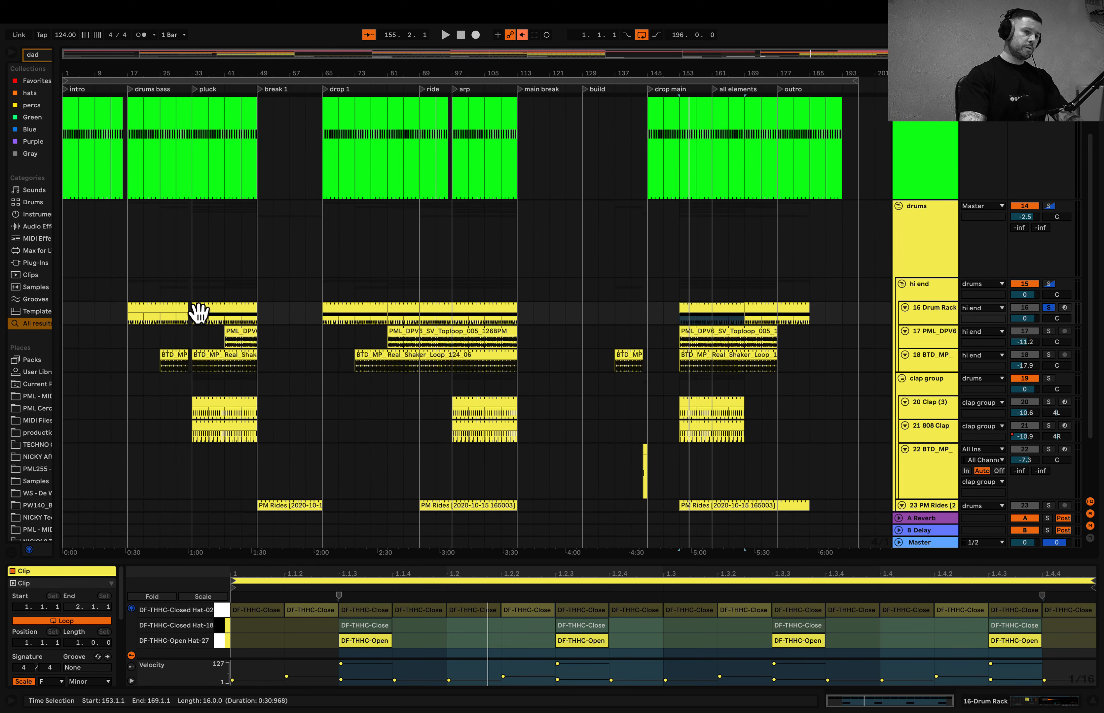
scroll(202, 313, "up", 5)
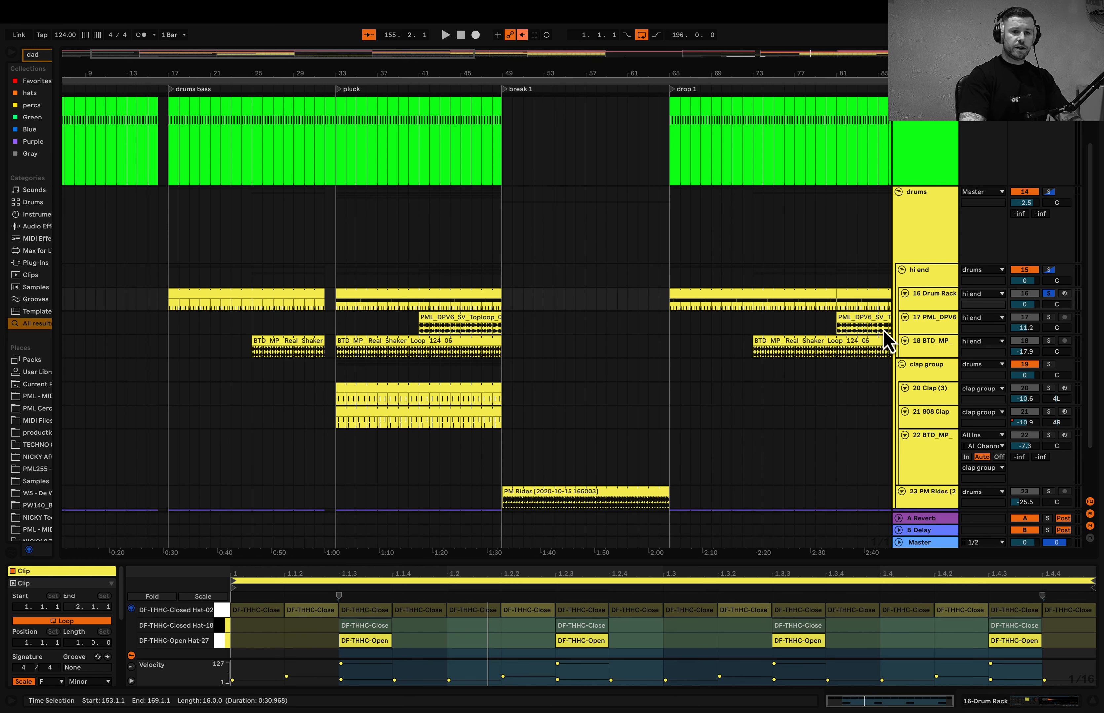
left_click(934, 297)
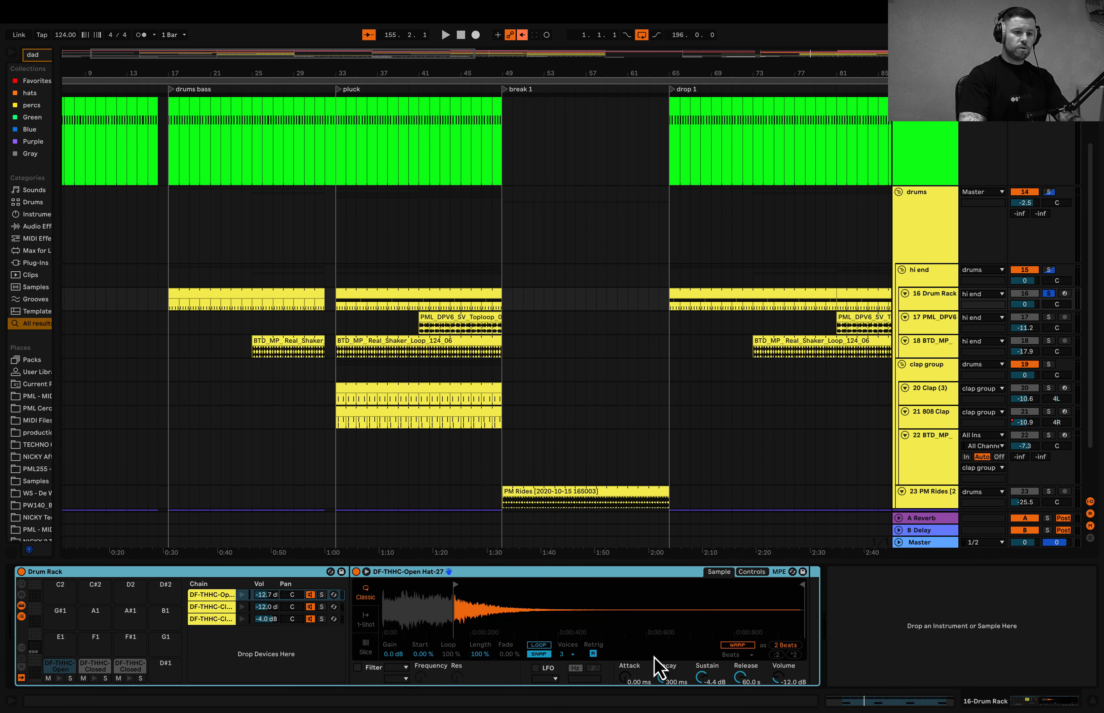
left_click(210, 607)
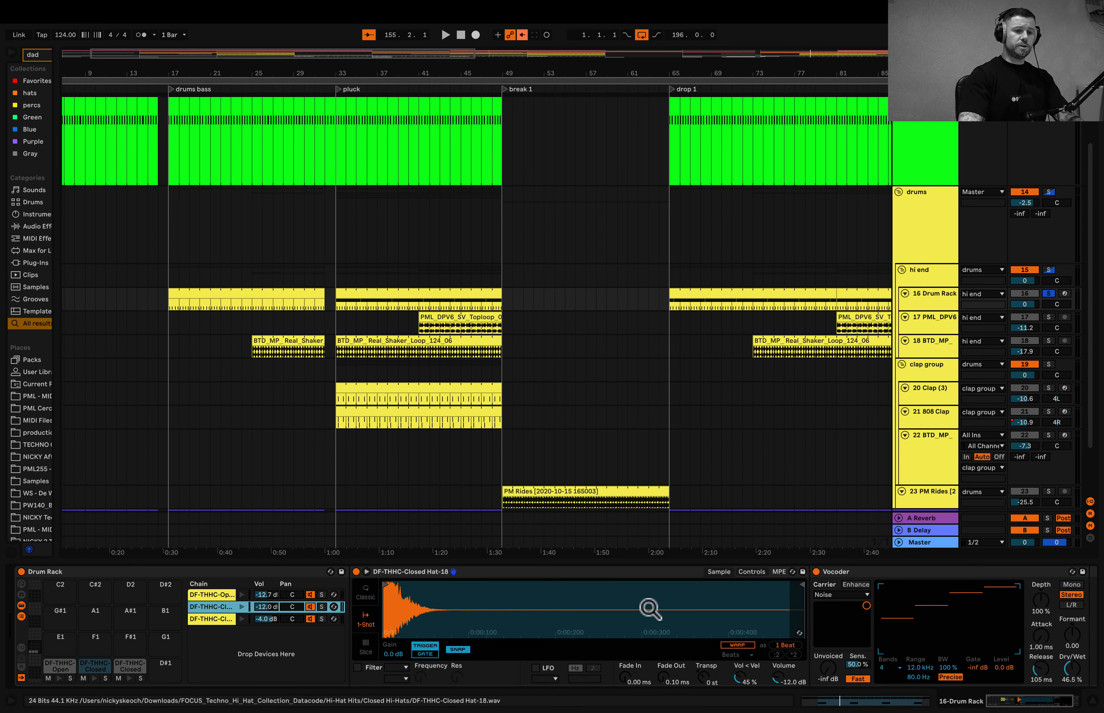
scroll(759, 627, "right", 3)
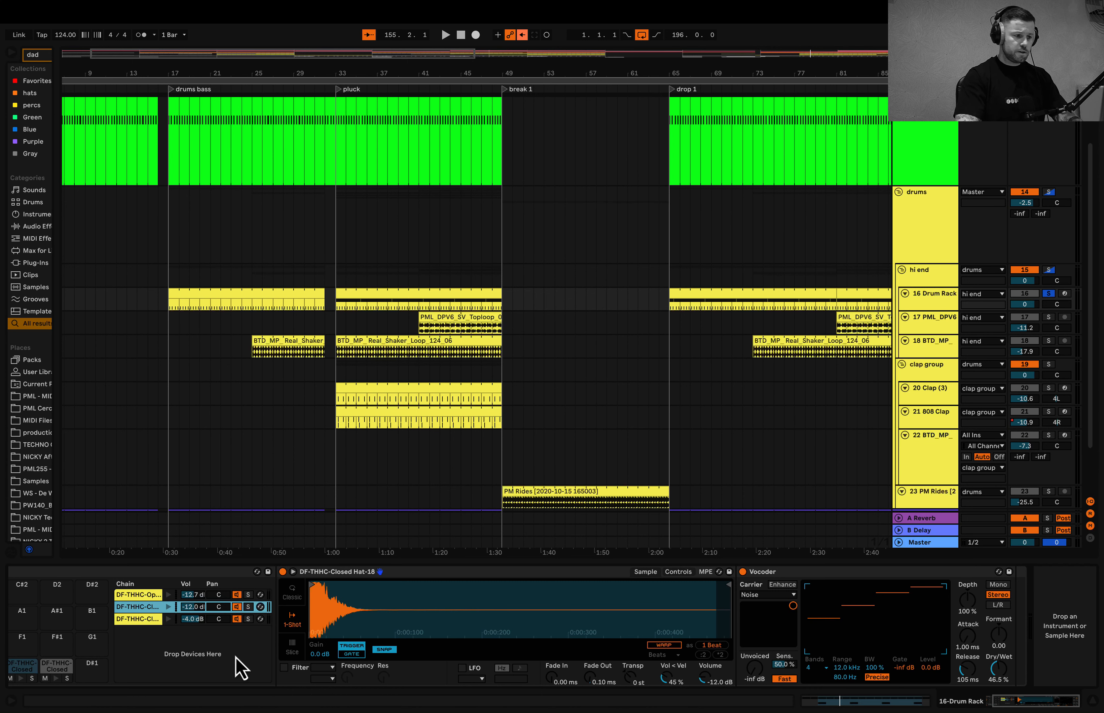
left_click(135, 621)
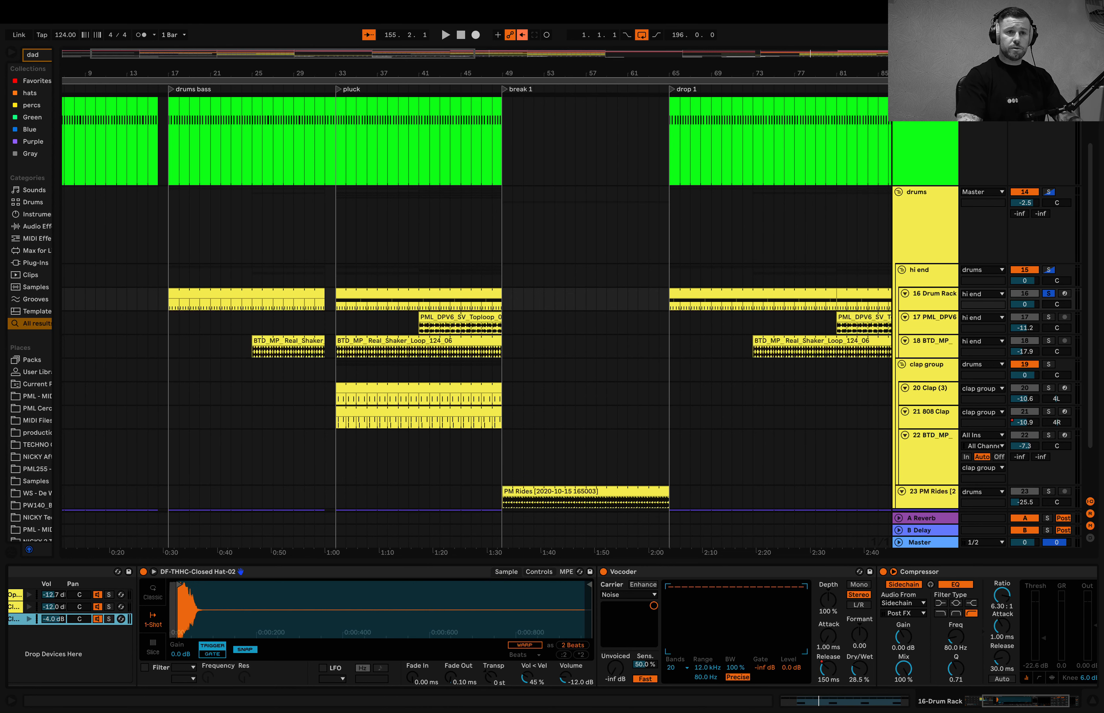
- Show the automation lanes and play the soloed Drum Rack from bar 77 to hear its Release Time automation
key("a")
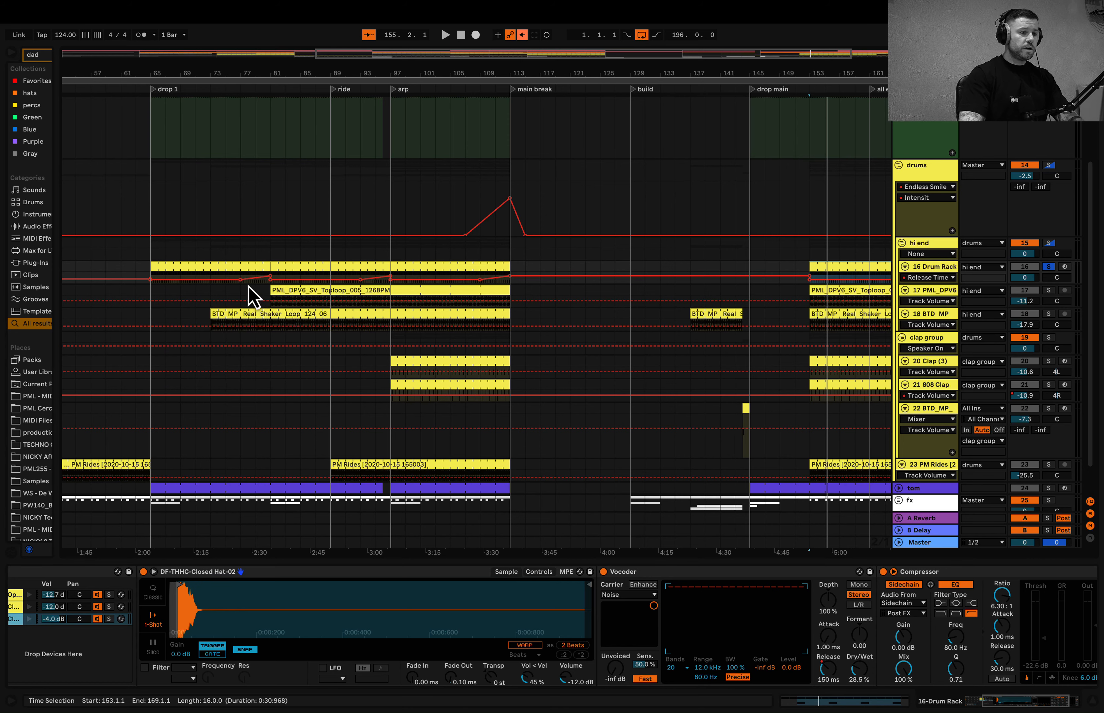
left_click(240, 287)
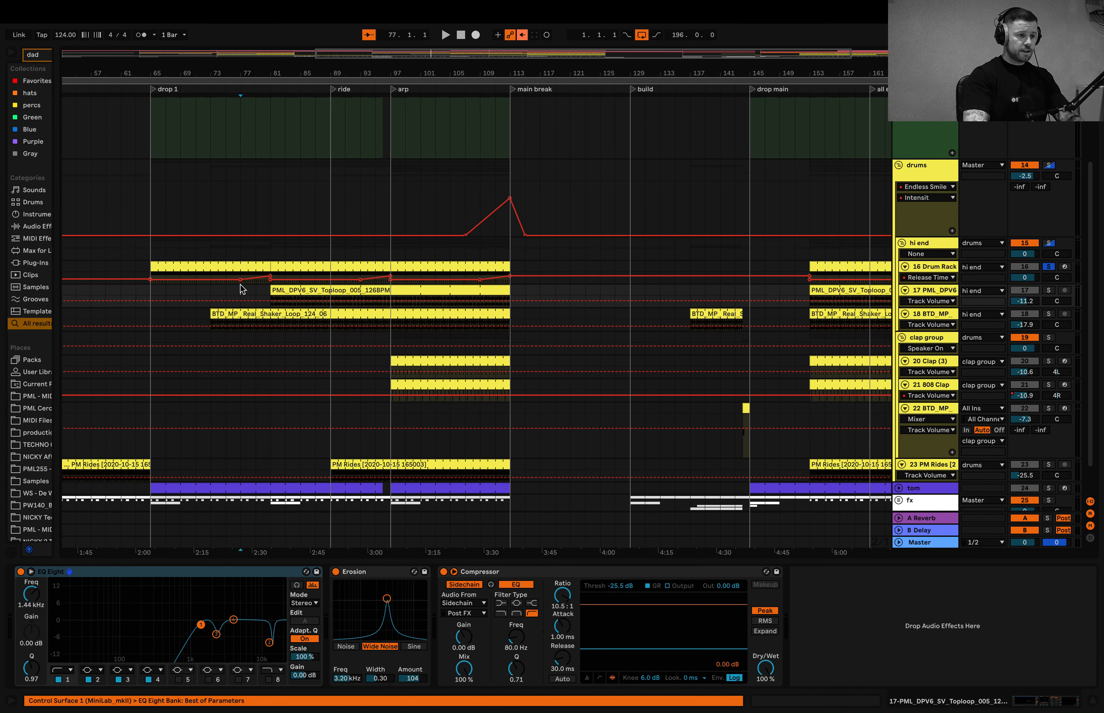
key("space")
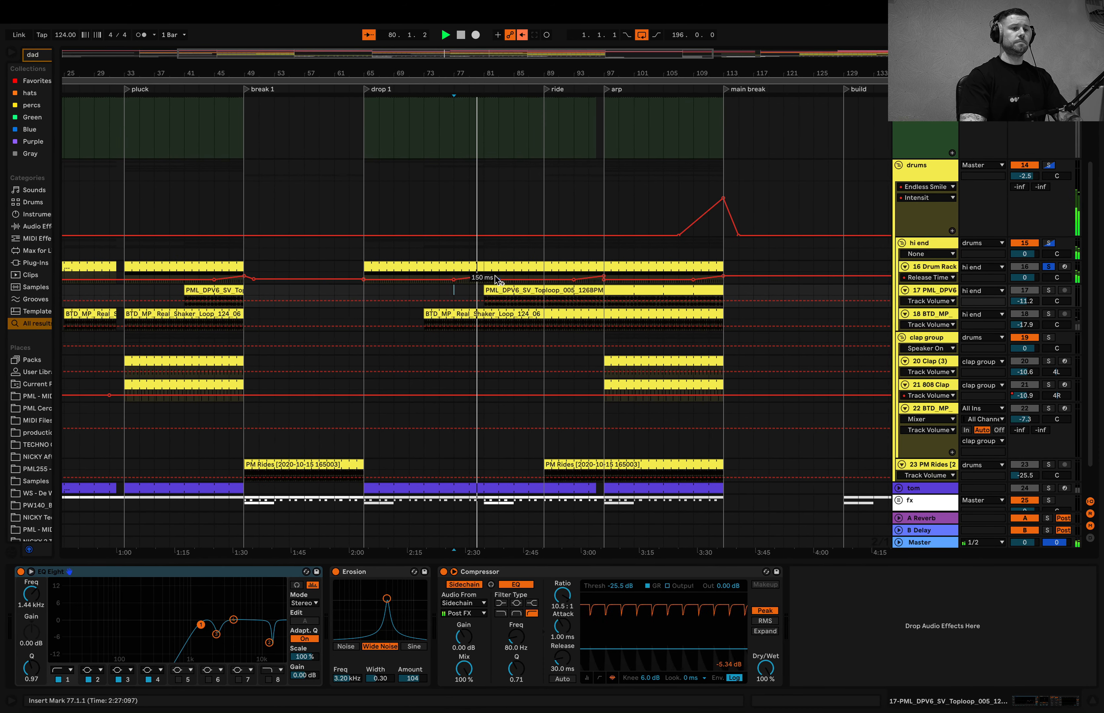
key("space")
- Display the device chain of the PML_DPV6 top loop track, solo it and play it from bar 81
key("minus")
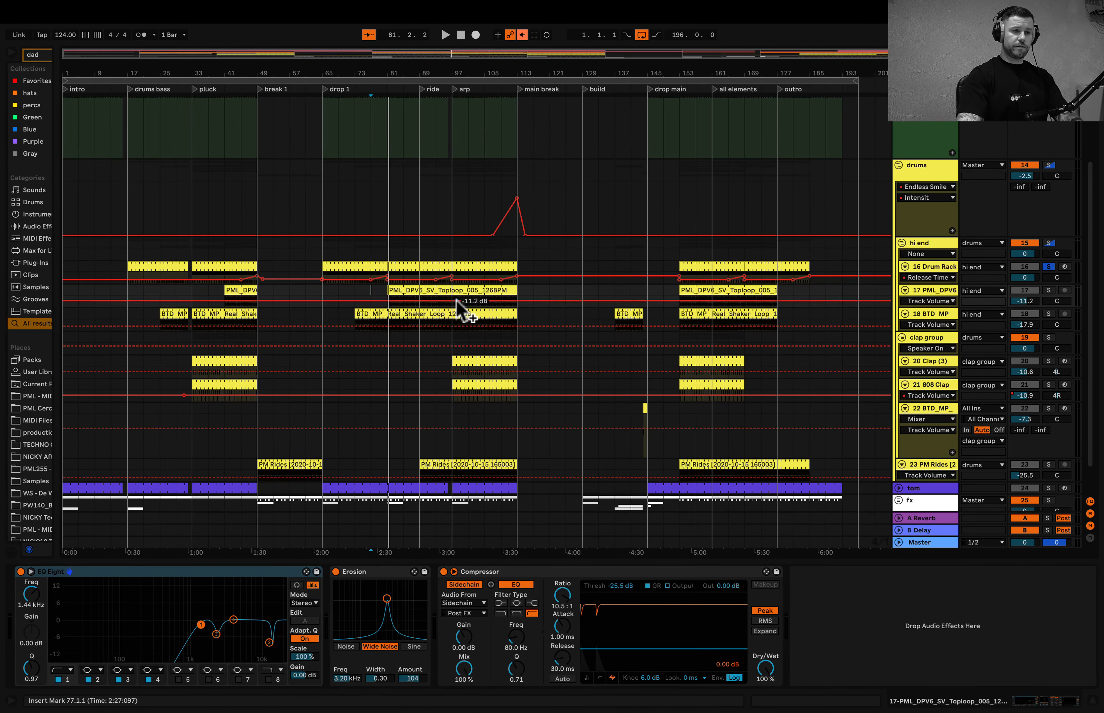
double_click(912, 291)
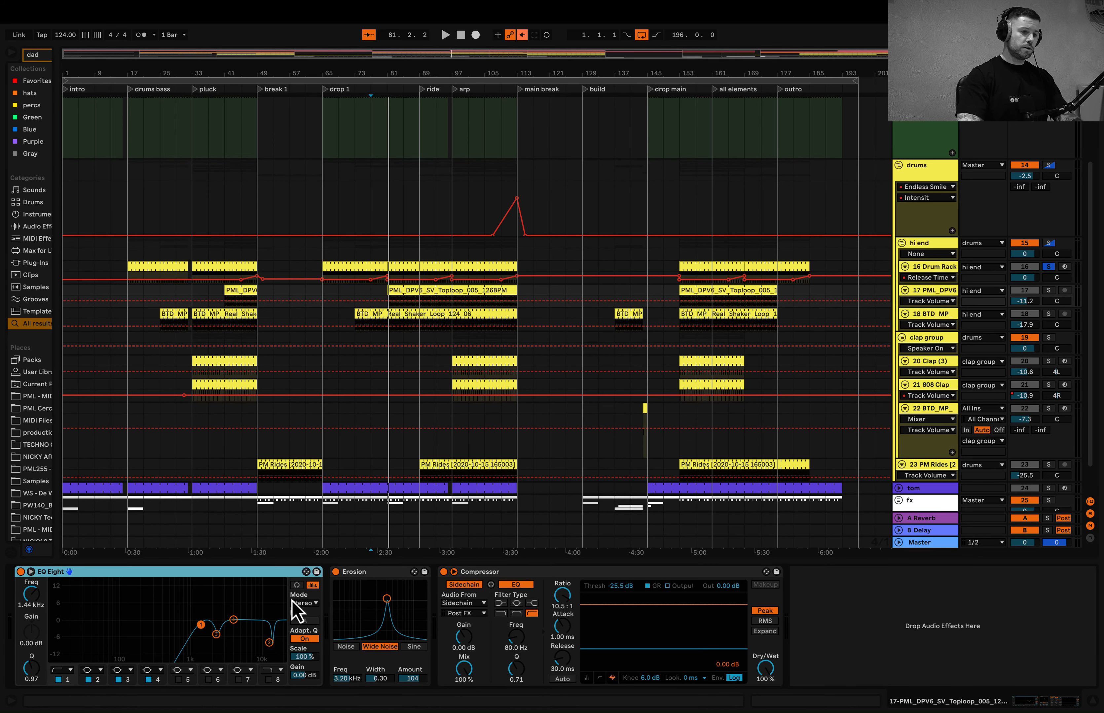
left_click(1048, 290)
key("space")
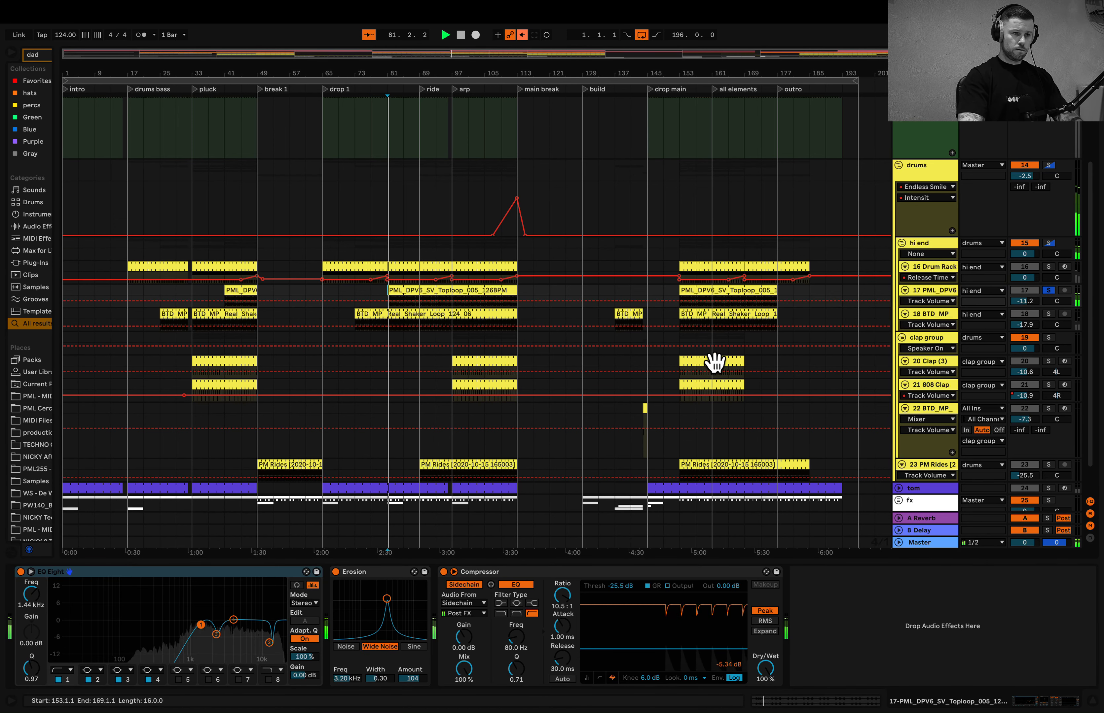
key("space")
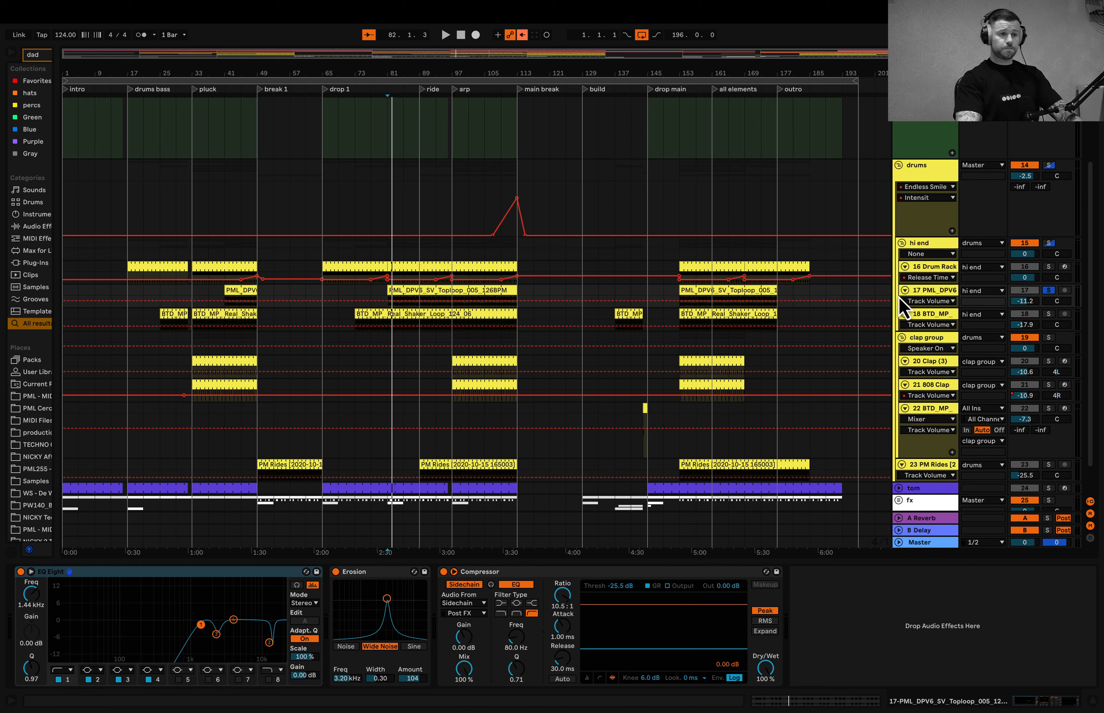
- Display the BTD_MP shaker loop track's devices, solo it and play its part in the build from bar 137
left_click(935, 315)
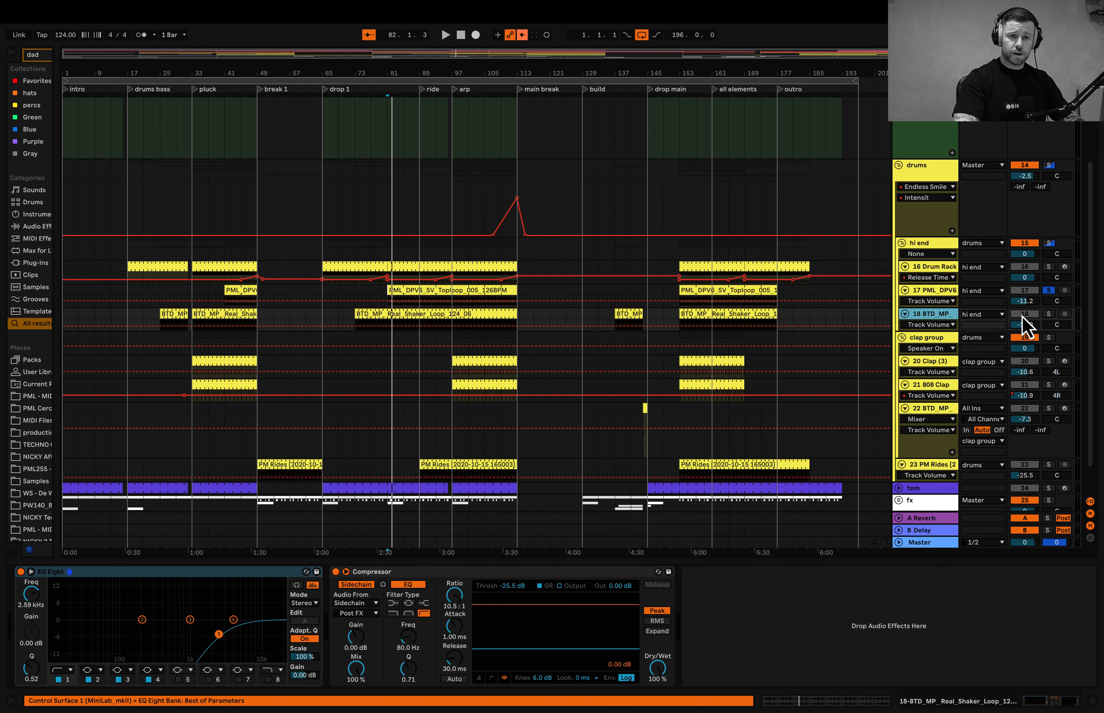
left_click(1048, 314)
key("space")
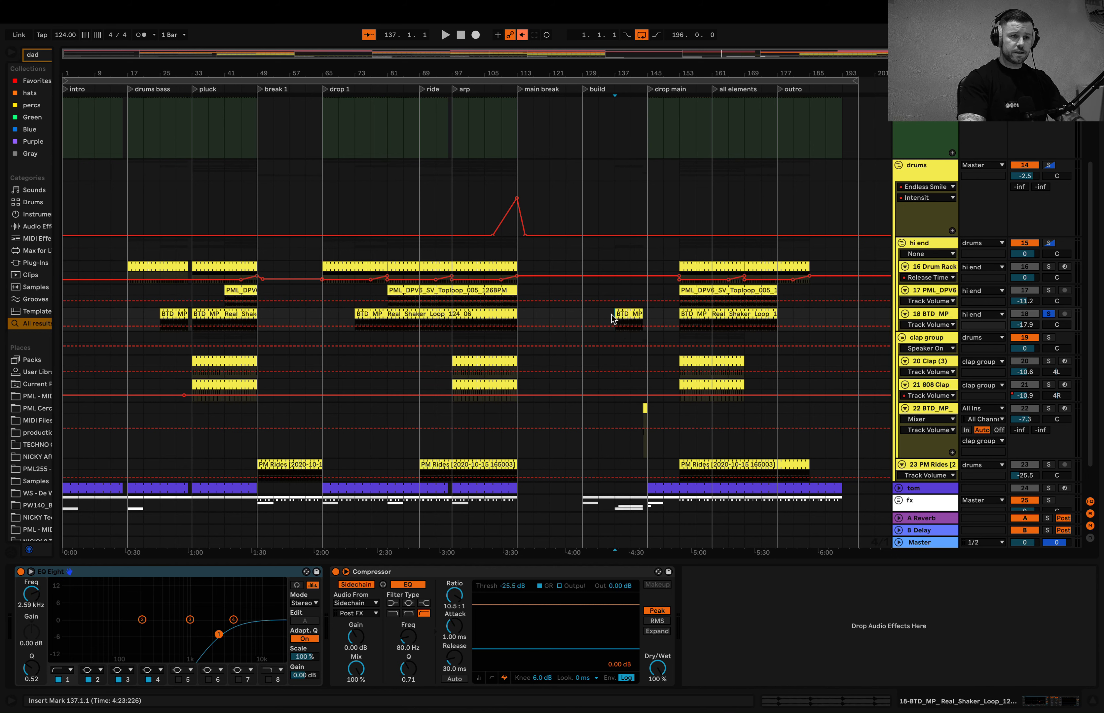
key("space")
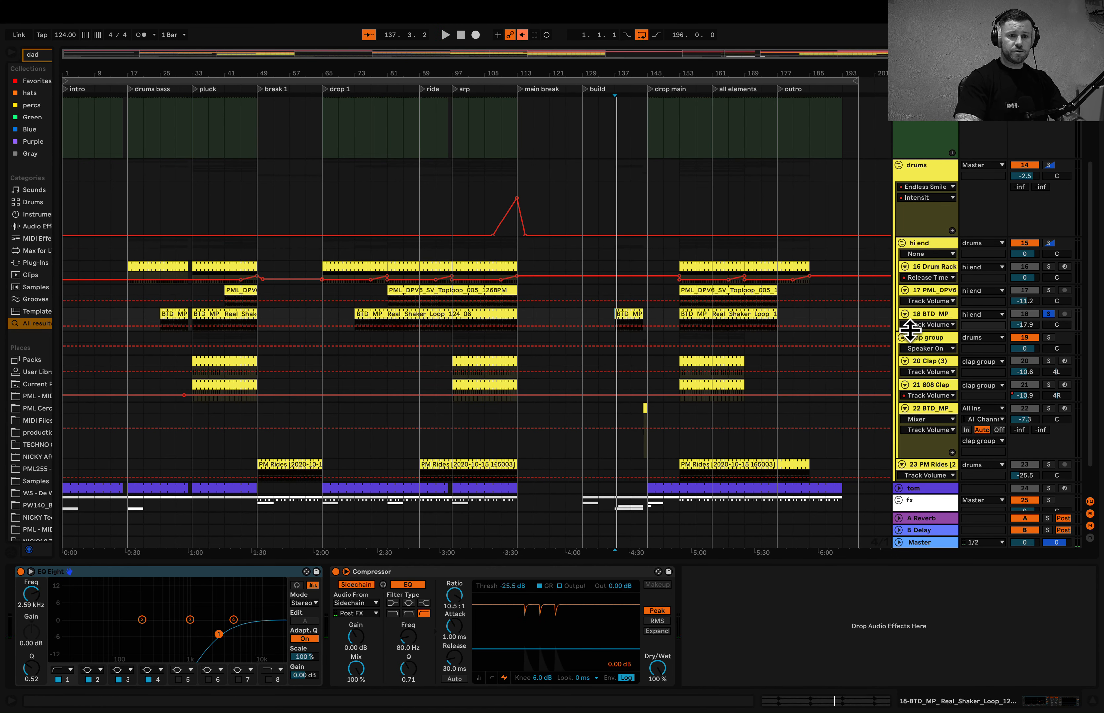
- Make the shaker loop track taller and open its build clip at bar 137 with the warp settings displayed
left_click_drag(910, 328, 909, 338)
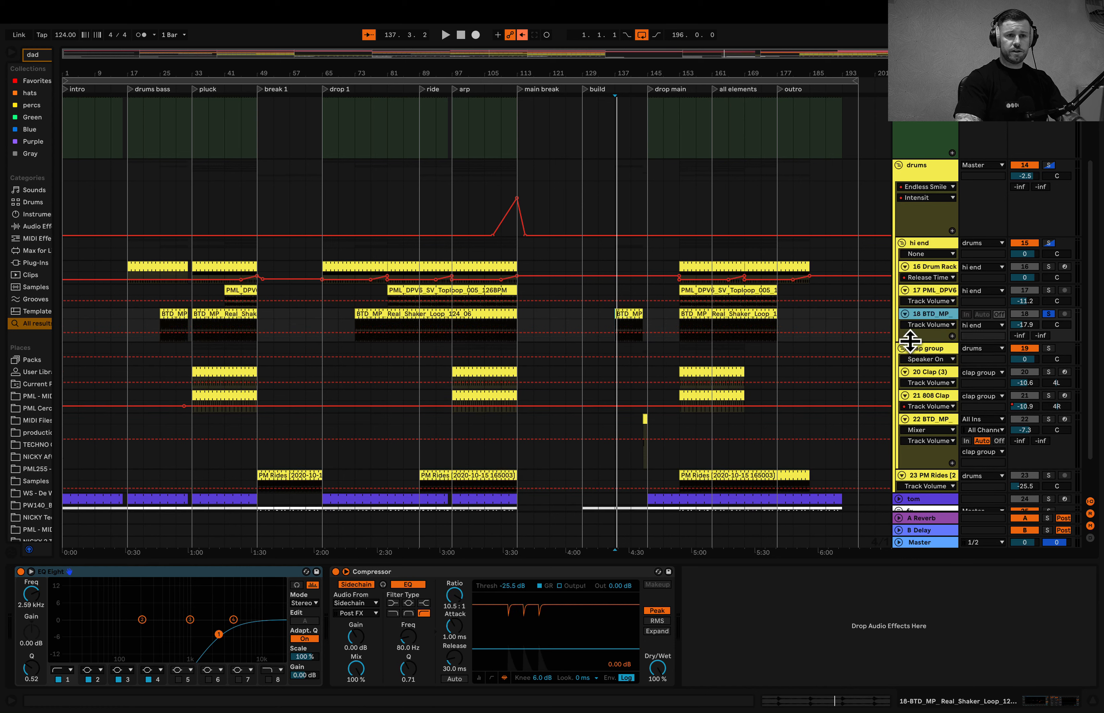
left_click(628, 316)
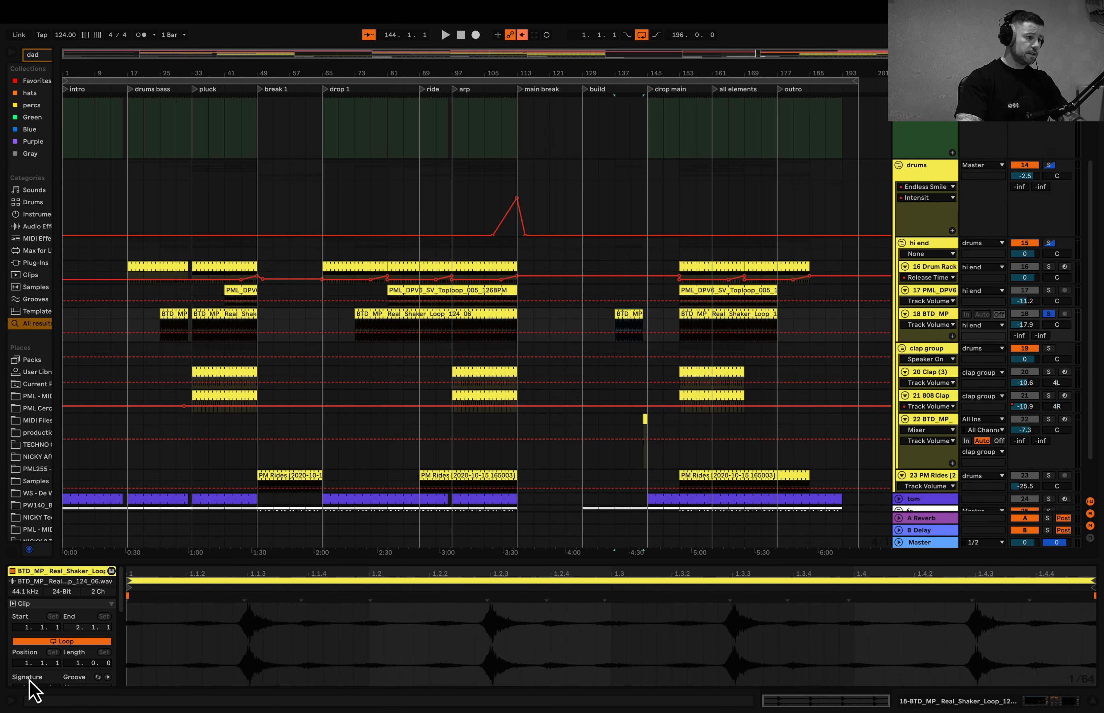
scroll(32, 686, "down", 3)
left_click(28, 589)
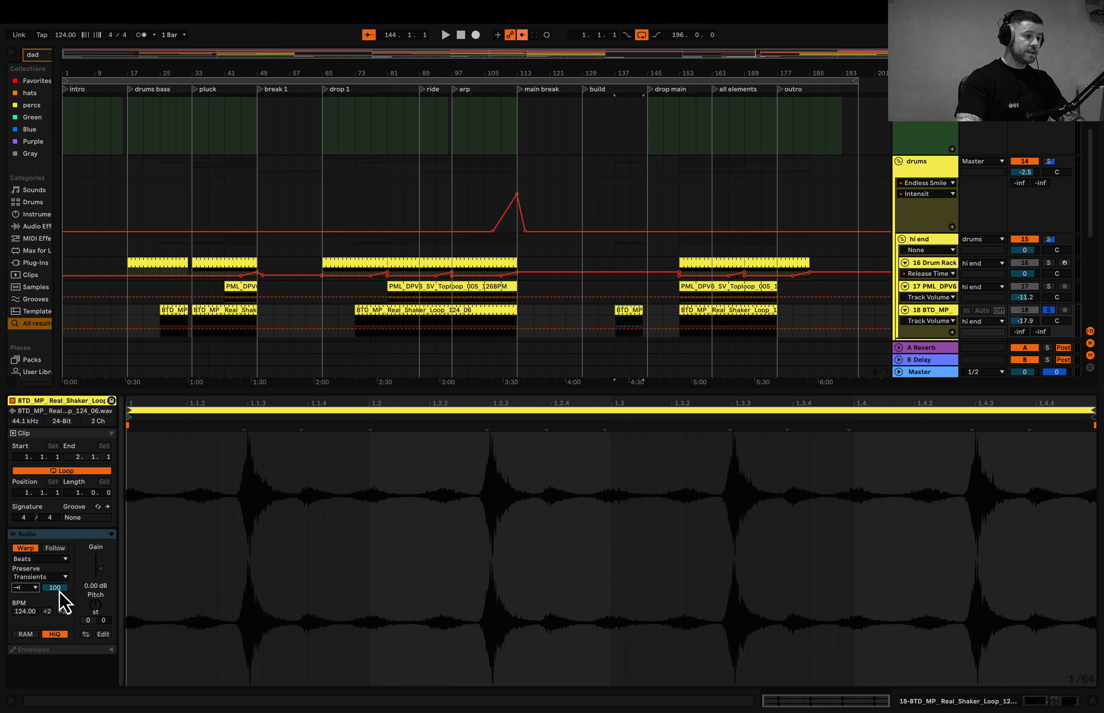
- Audition the shaker clip with transient envelope values between 28 and 71, and return the envelope to 100
key("space")
type("37")
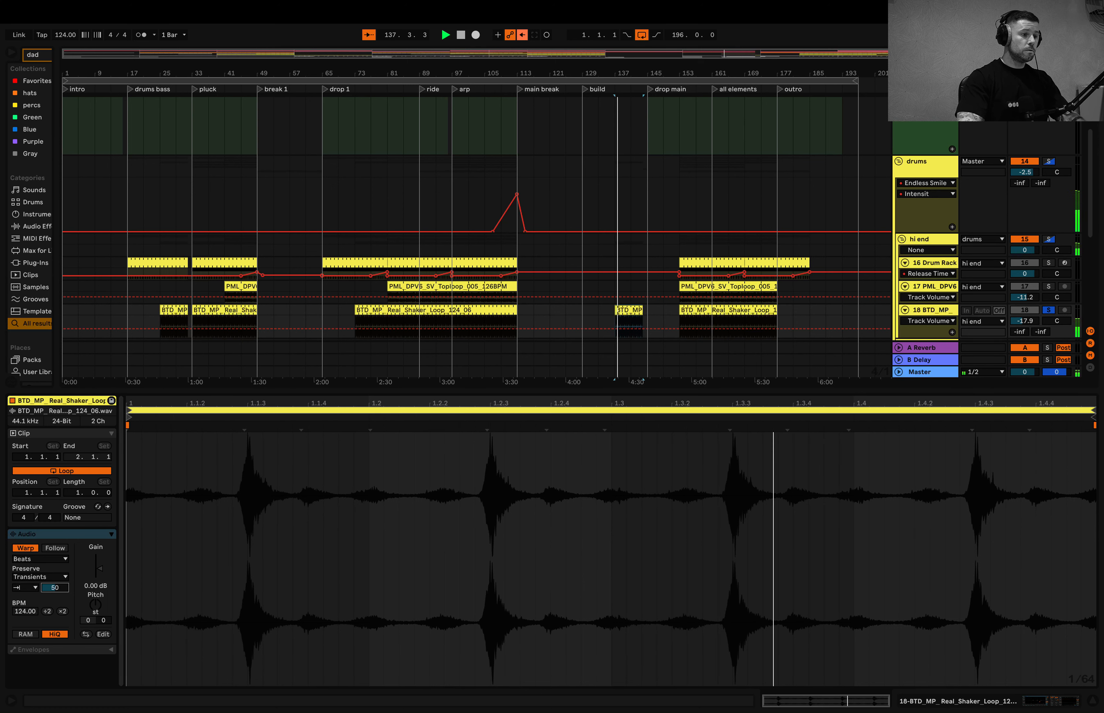
key("BackSpace")
key("BackSpace")
type("28")
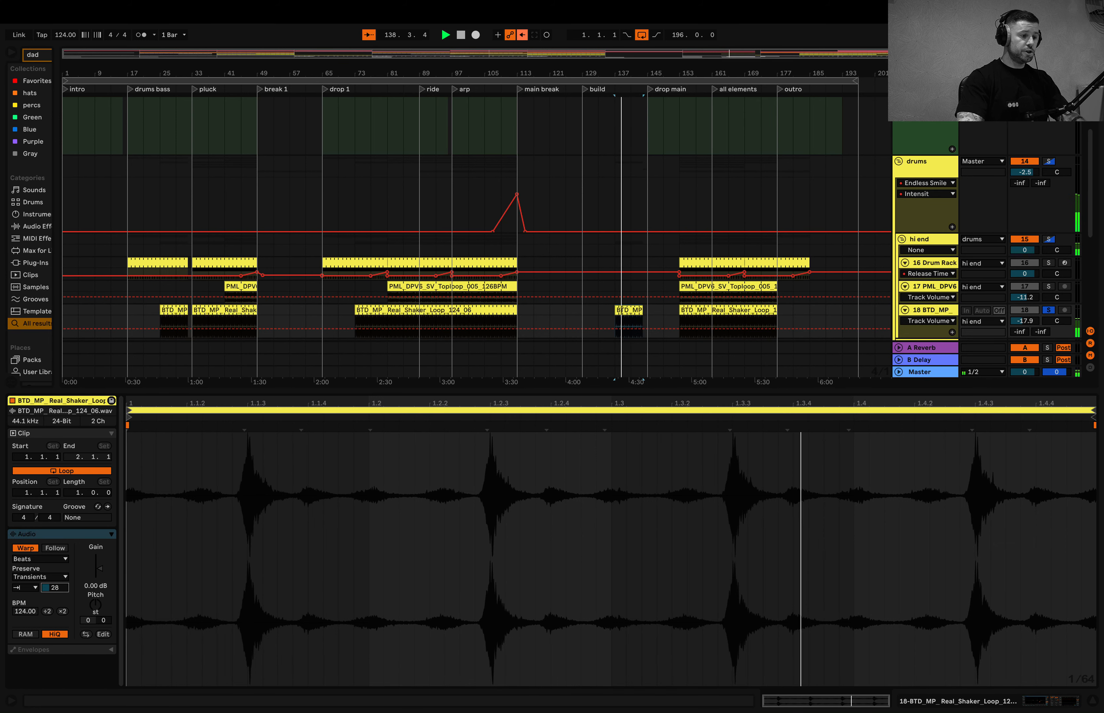
key("BackSpace")
key("BackSpace")
type("45")
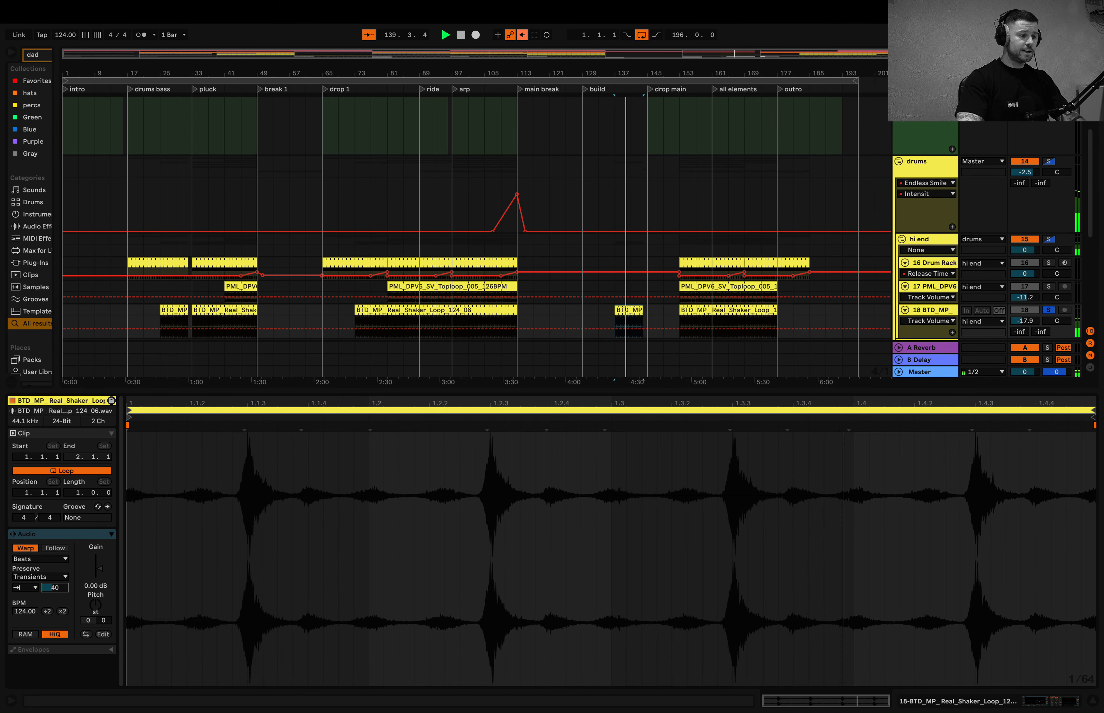
key("BackSpace")
key("BackSpace")
type("59")
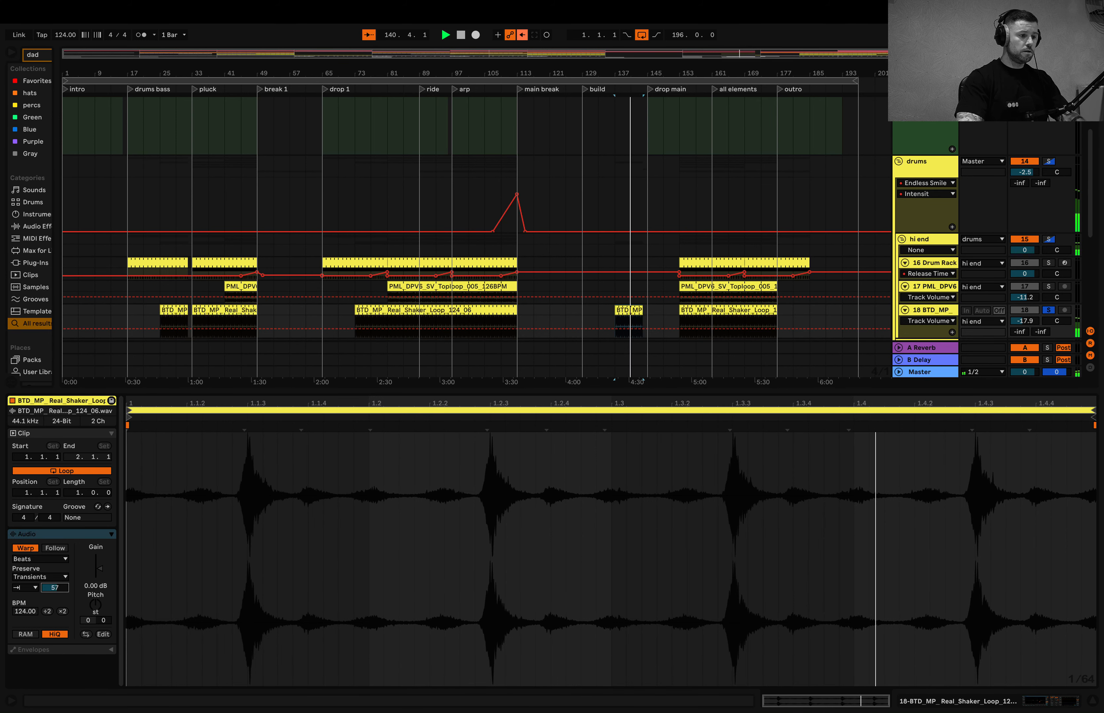
key("BackSpace")
key("BackSpace")
type("72")
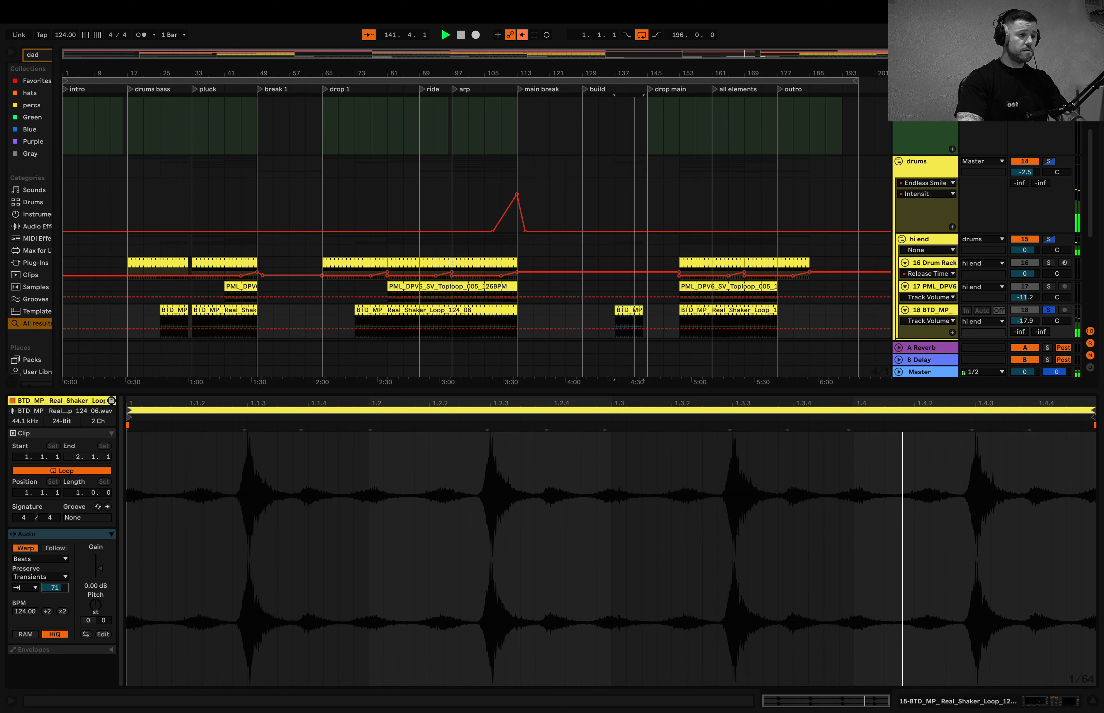
left_click_drag(55, 587, 55, 572)
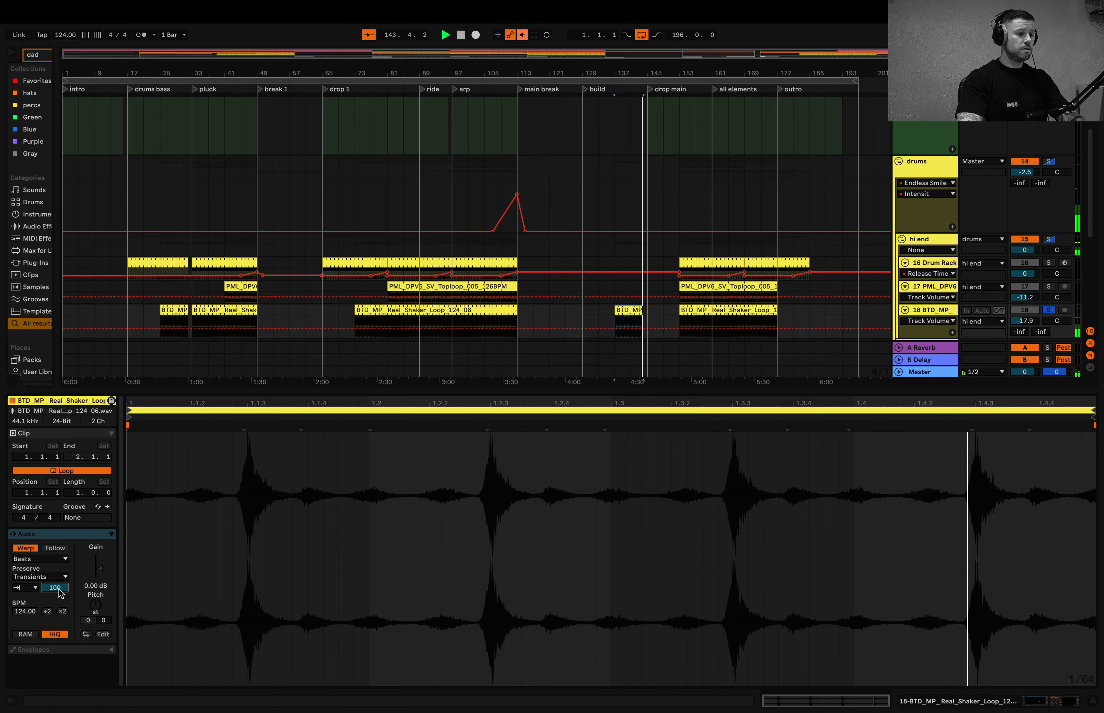
key("space")
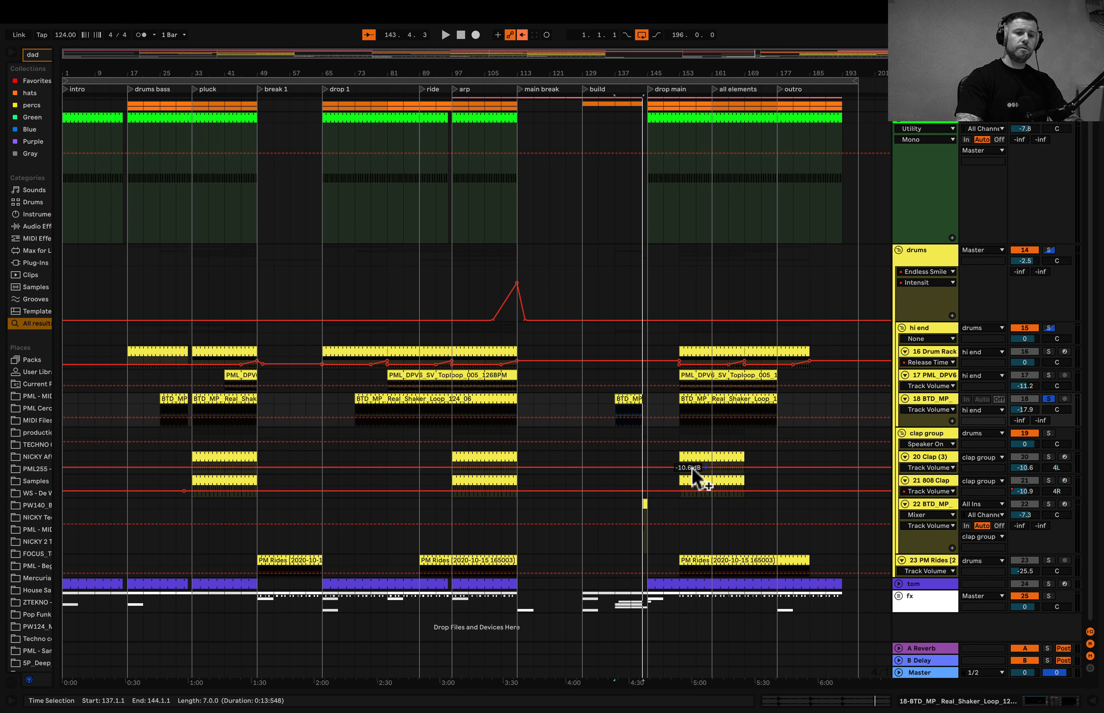
- Solo the clap group and play it from bar 153 in the drop main section
left_click(1048, 433)
key("space")
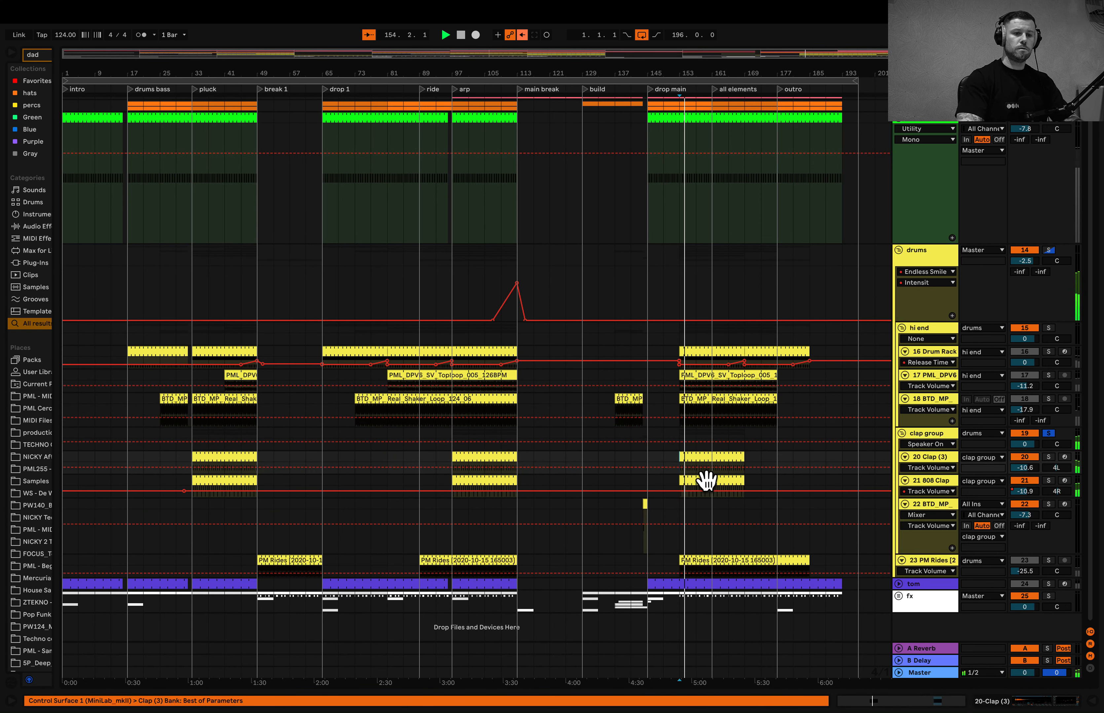
scroll(707, 479, "up", 6)
key("space")
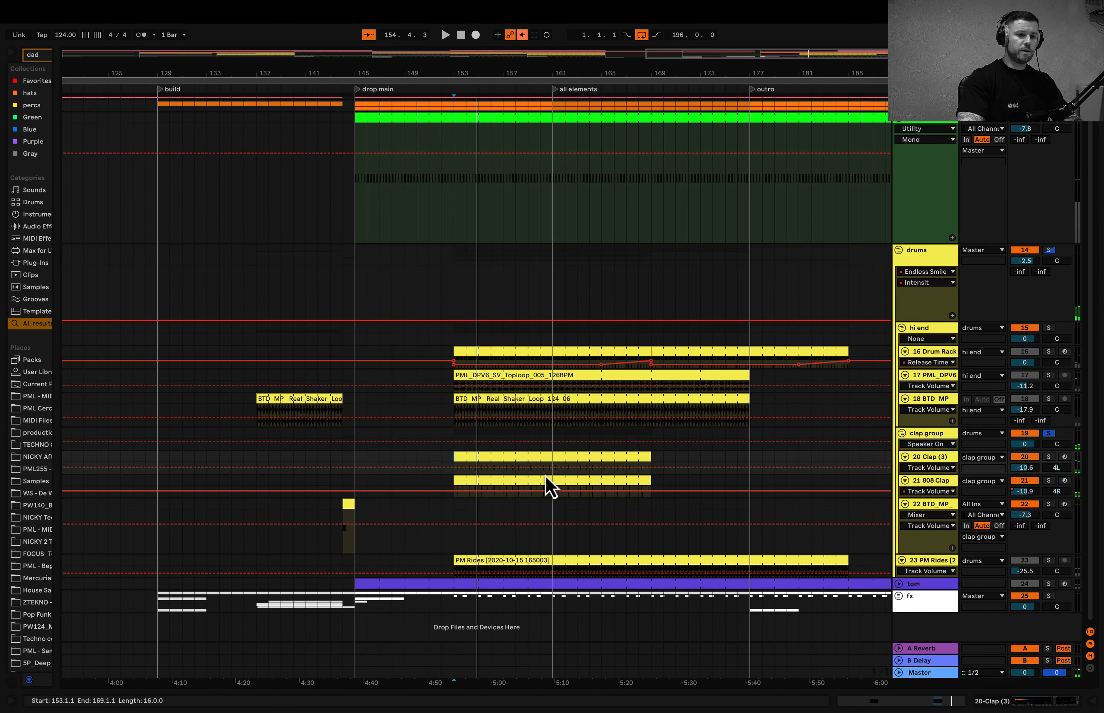
- Open the notes of the Clap (3) clip at bar 153 and make the note editor shorter
double_click(539, 456)
left_click_drag(570, 564, 591, 332)
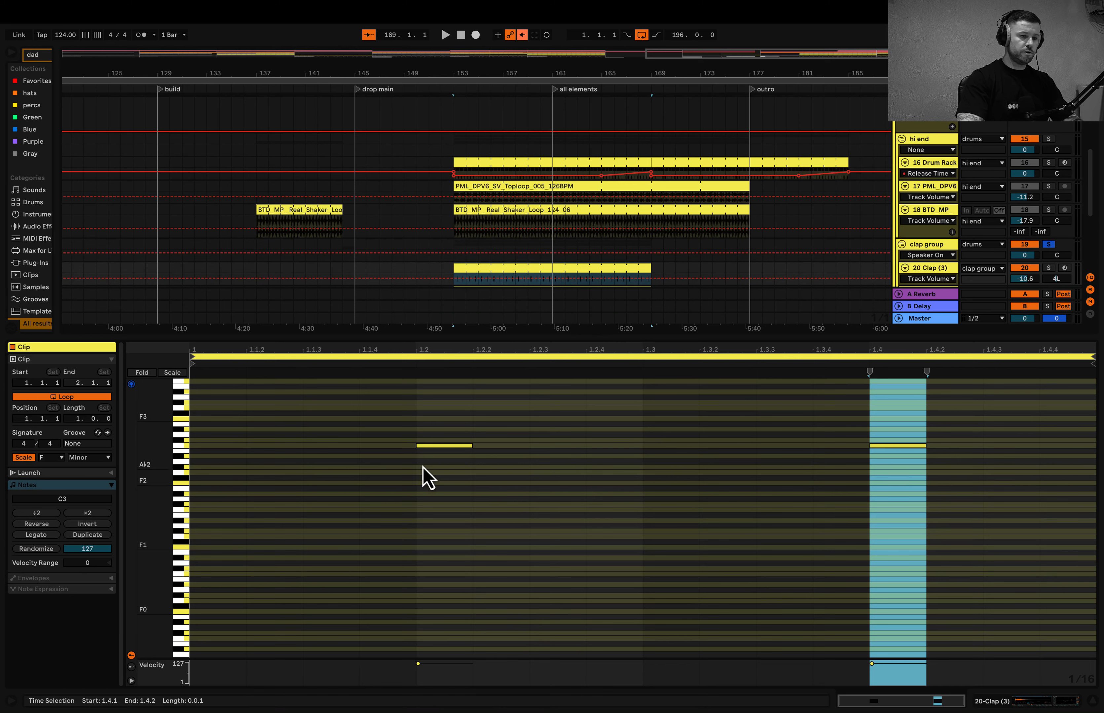
left_click(557, 336)
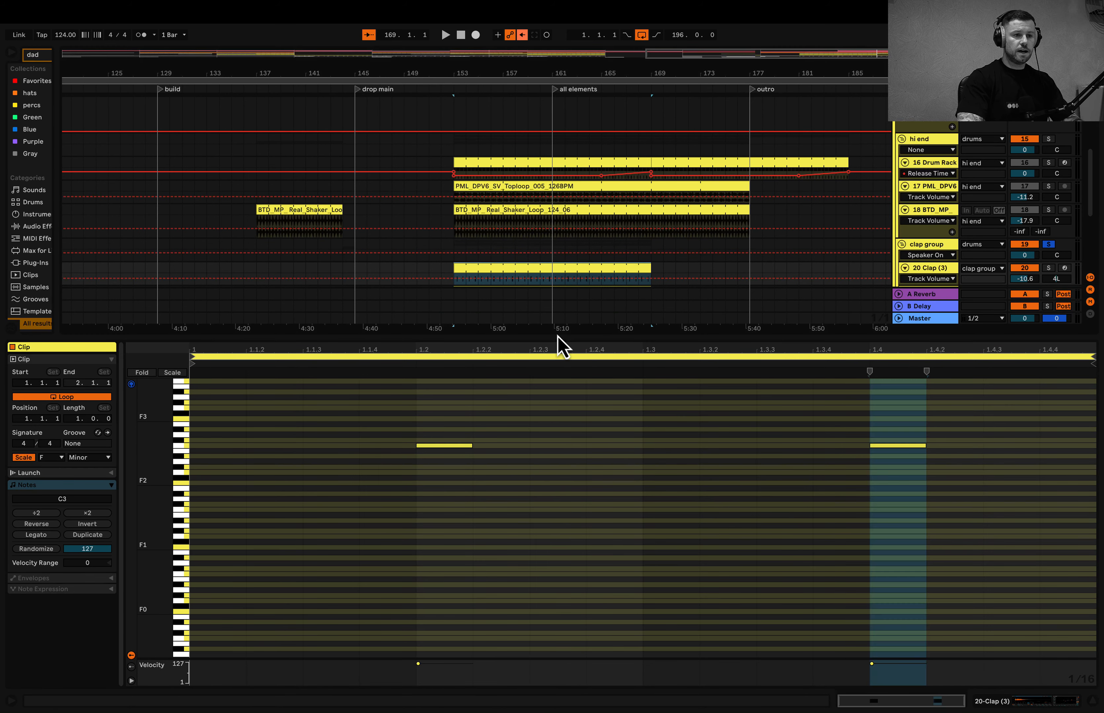
left_click(557, 343)
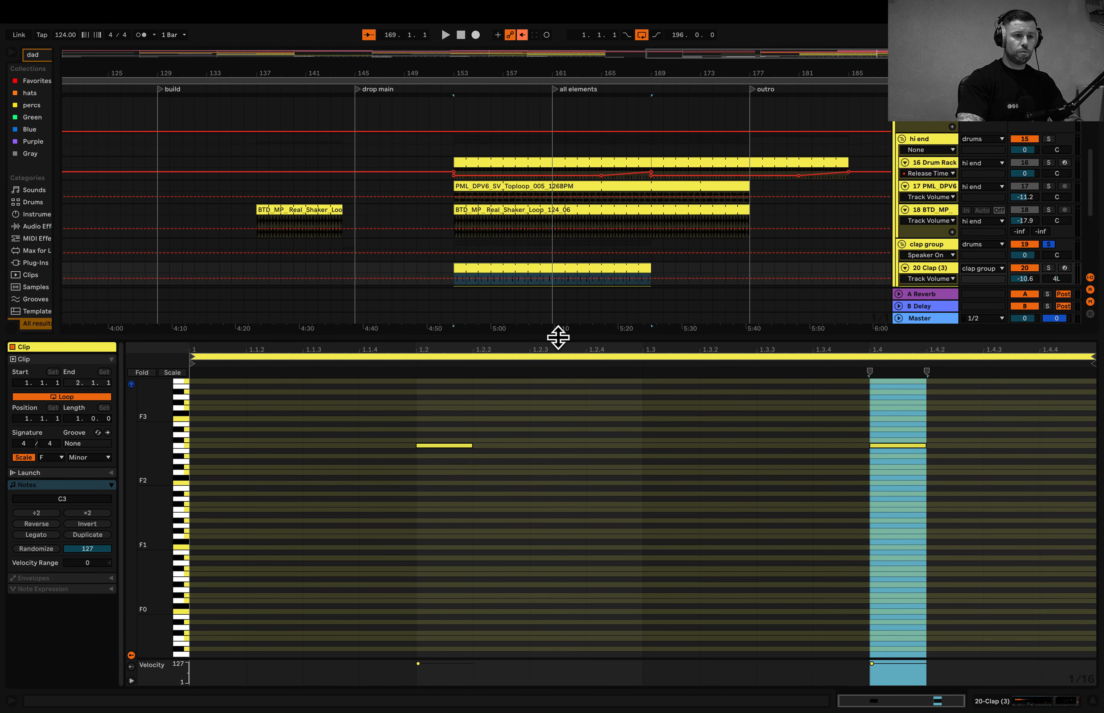
left_click_drag(558, 337, 557, 536)
- Open the 808 Clap clip's notes at bar 153, solo the track and play its part
left_click(541, 324)
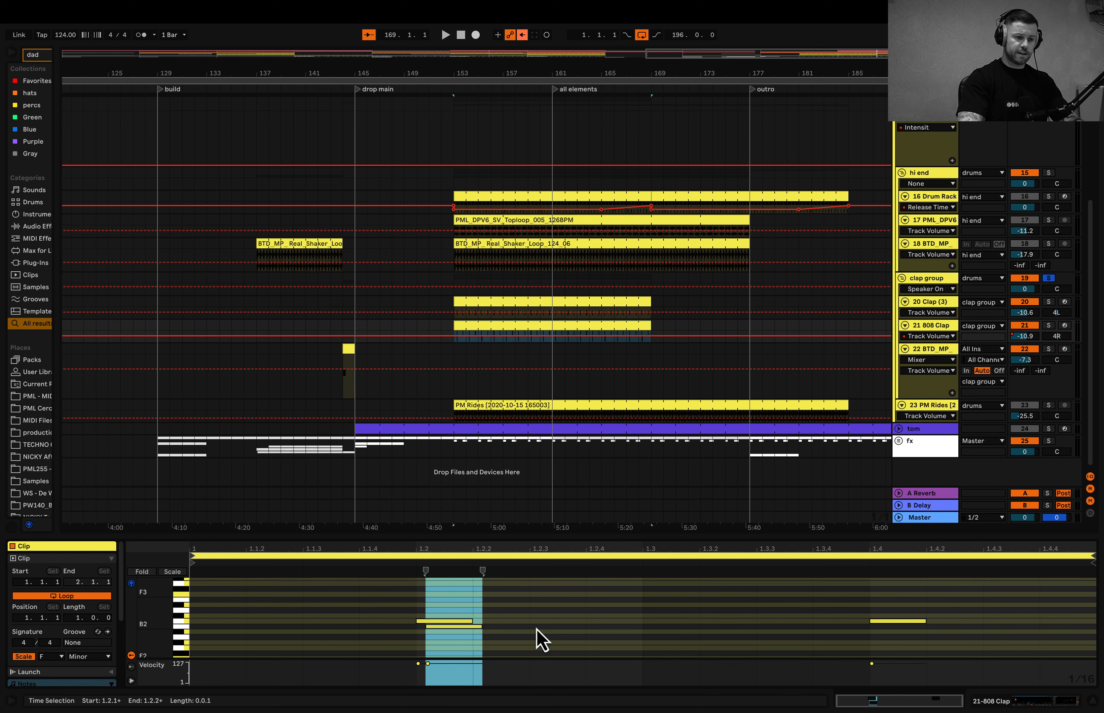
left_click(1048, 325)
key("space")
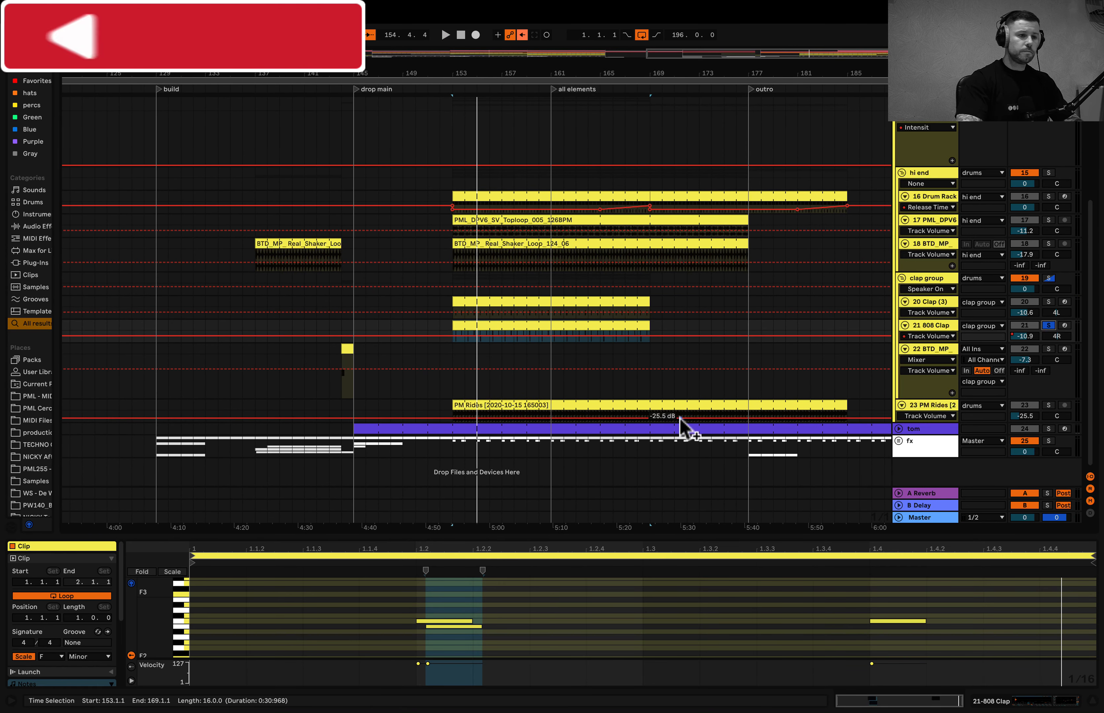
- Solo the BTD_MP_Clap_03 track, play it from bar 143 just before the main drop, and close the clip view
scroll(336, 360, "up", 5)
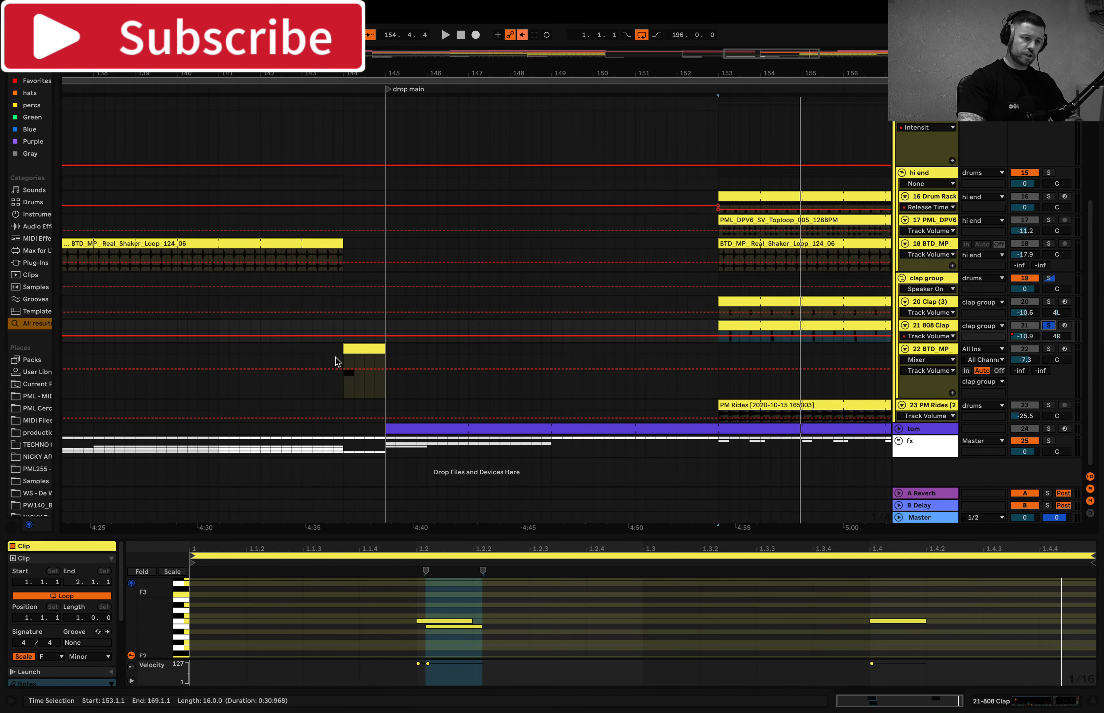
left_click(334, 361)
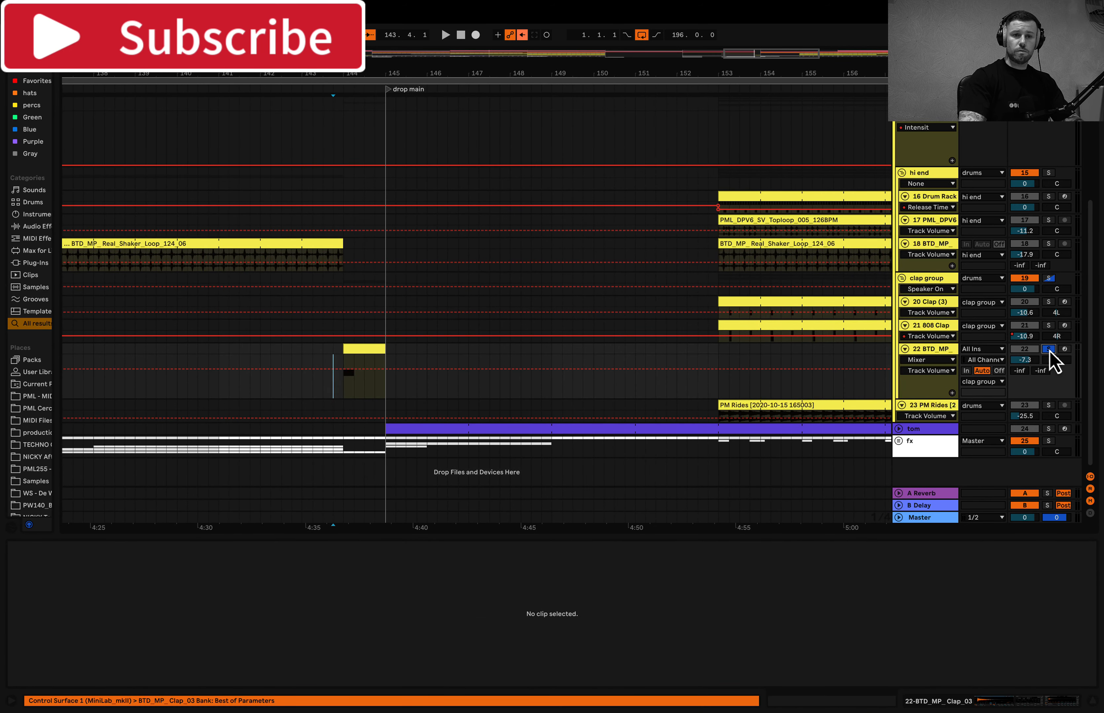
key("space")
key("space")
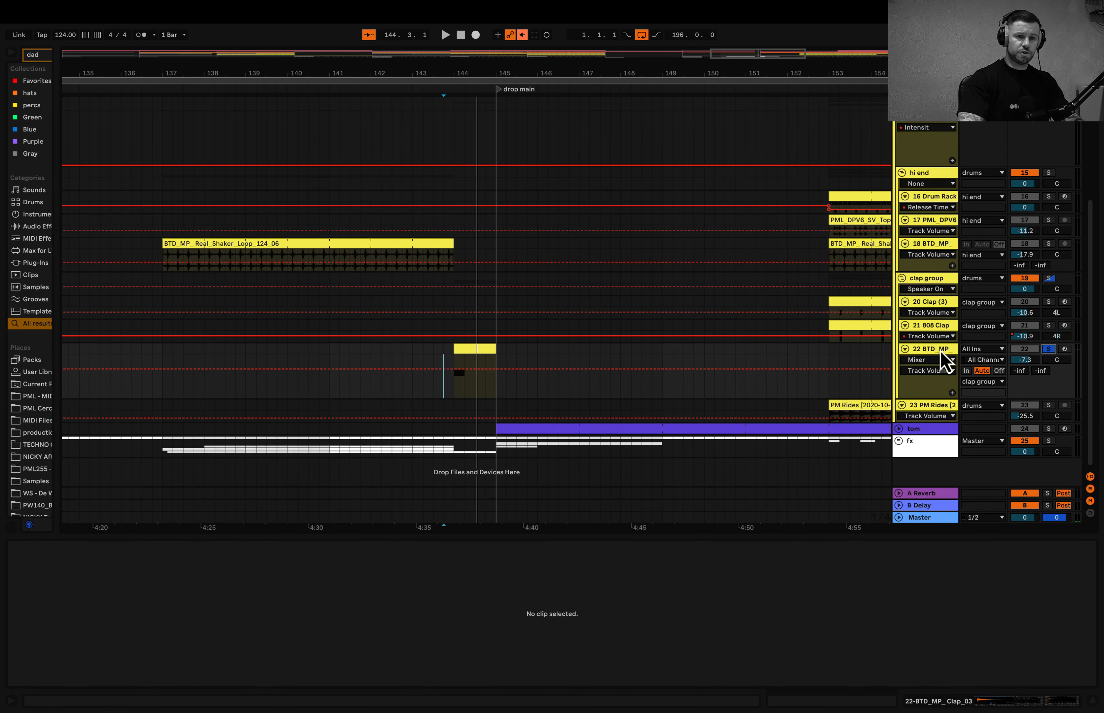
left_click_drag(678, 536, 636, 701)
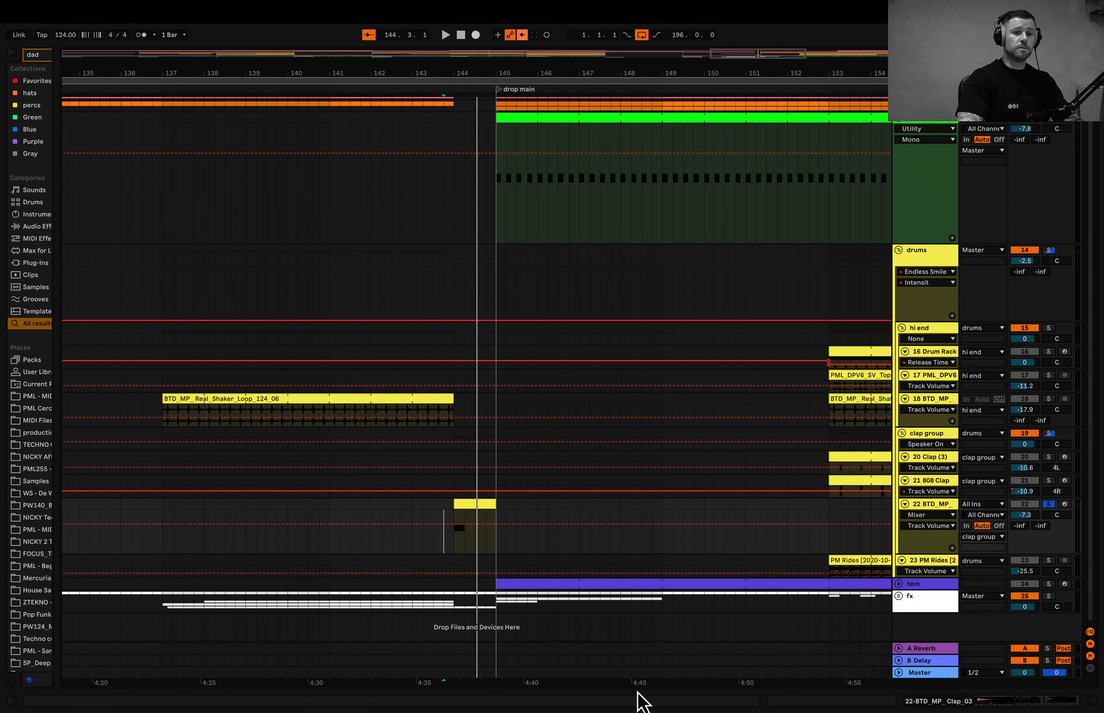
- Show the full arrangement, display the PM Rides track's devices, solo the track and play it from bar 153
key("w")
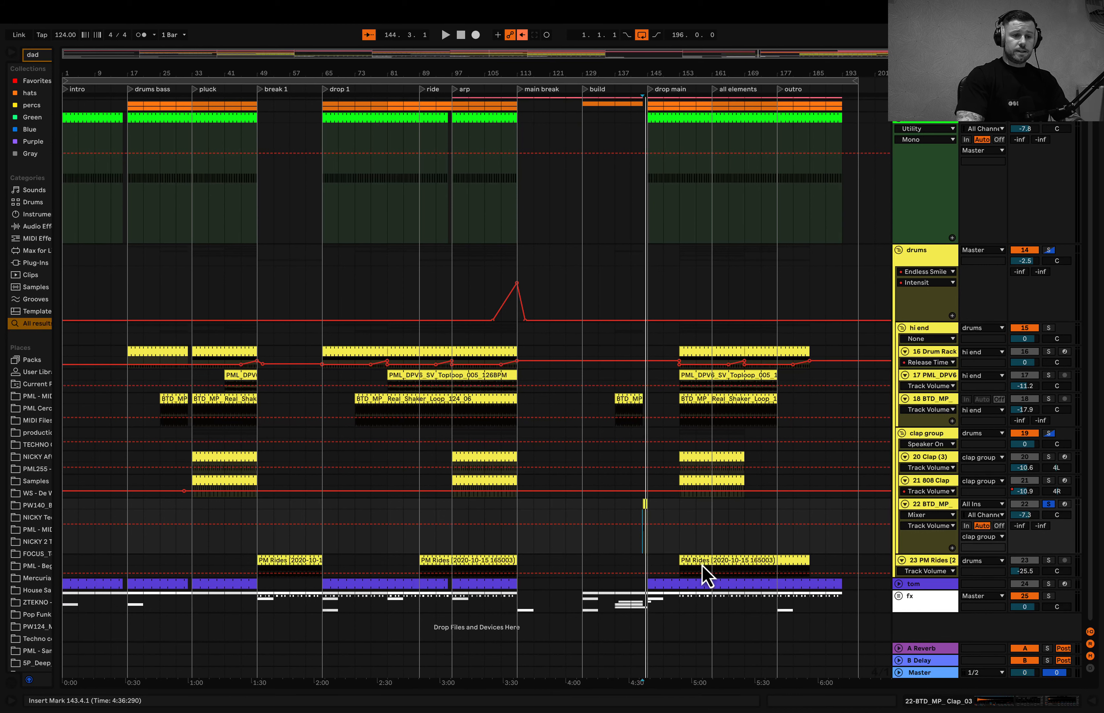
left_click(678, 568)
double_click(940, 562)
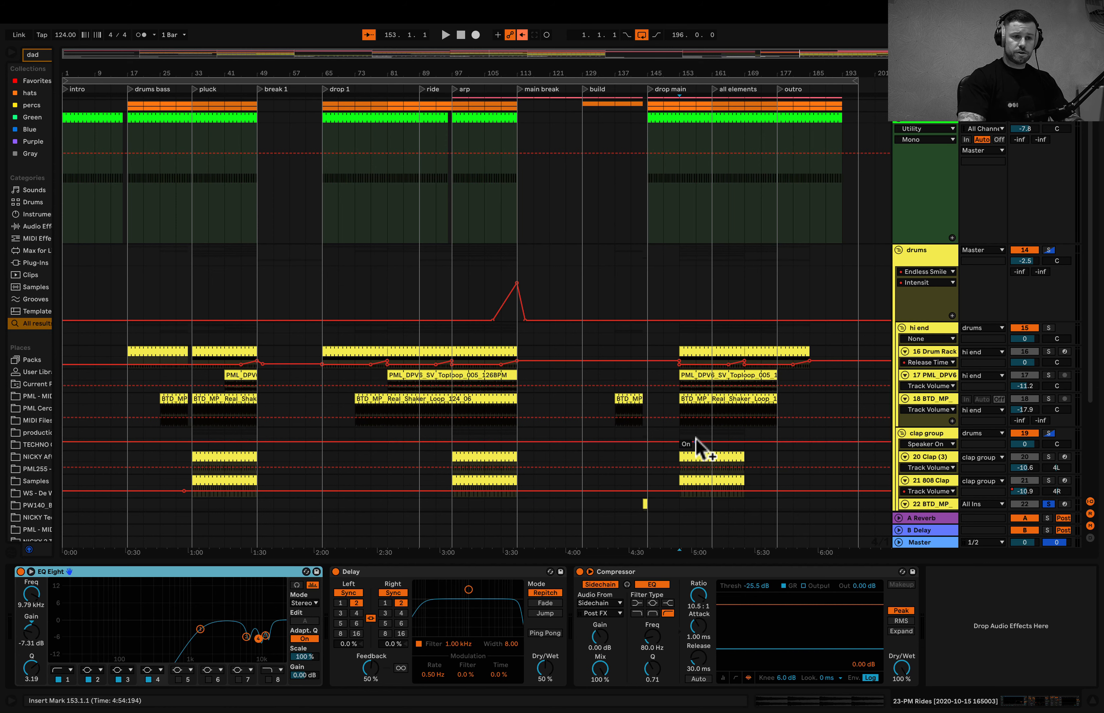
scroll(695, 475, "down", 4)
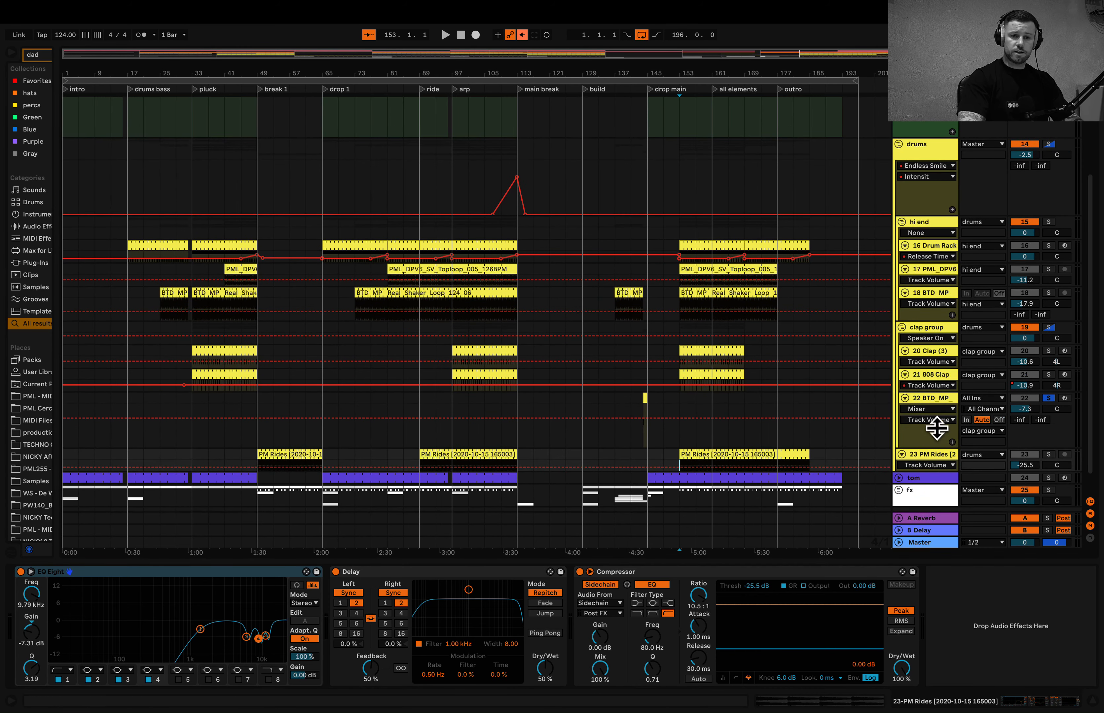
key("space")
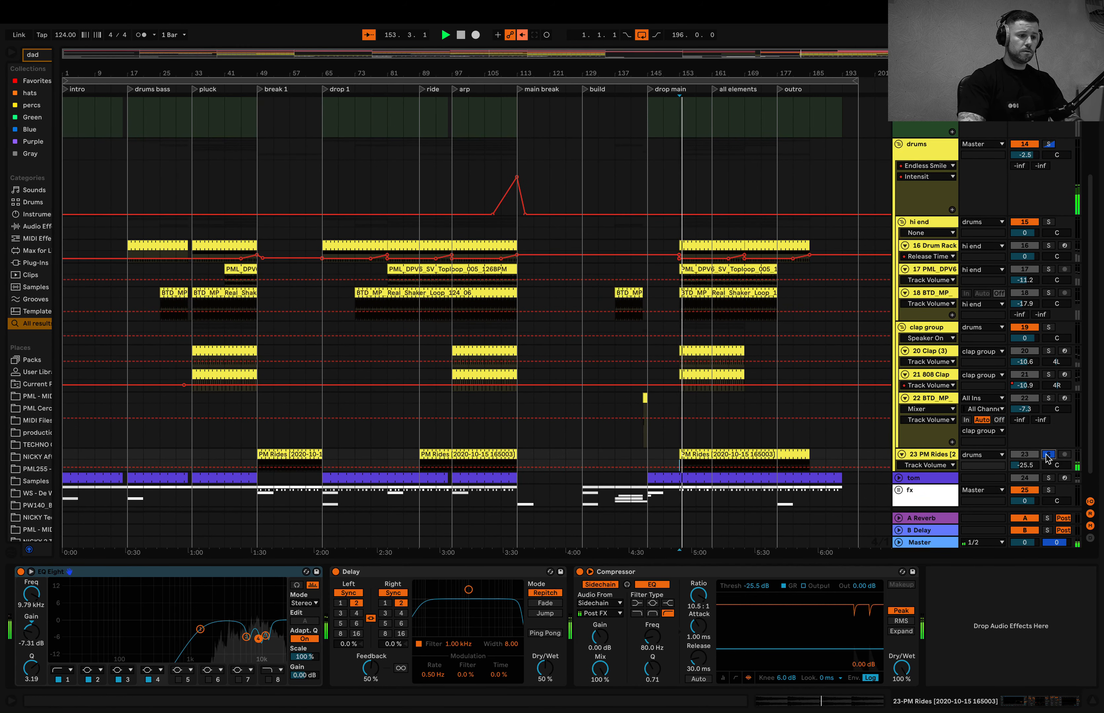
key("space")
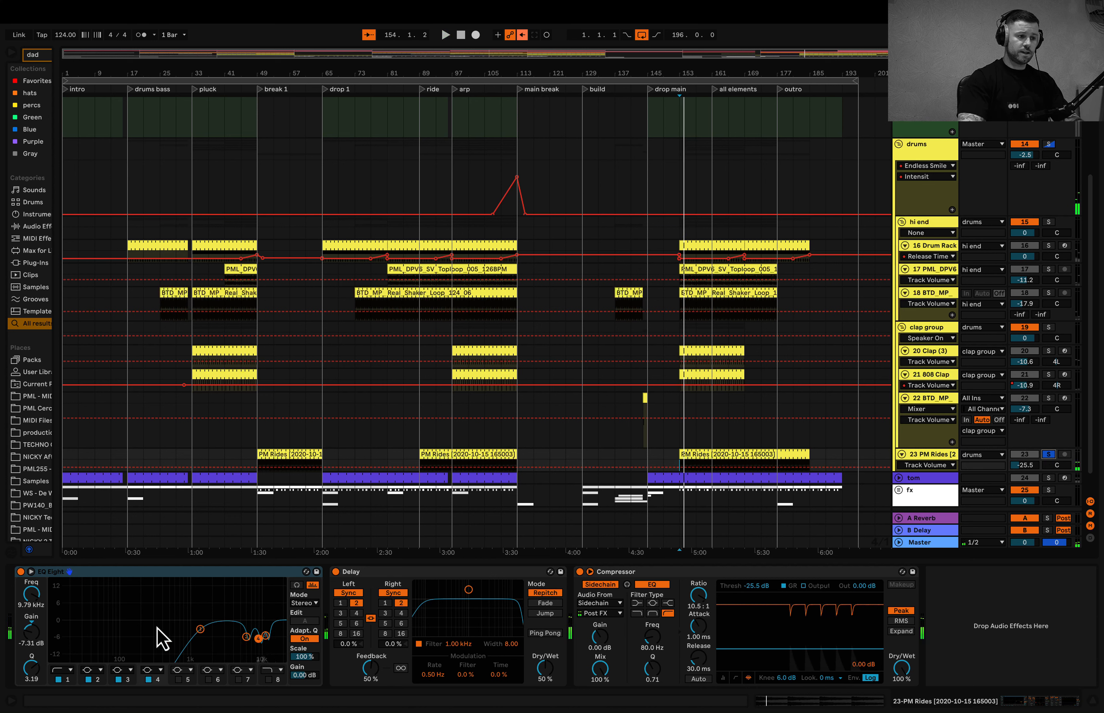
- Play the rides from bar 153, comparing the sound with EQ Eight bypassed and active, and leave it enabled
left_click(21, 571)
key("space")
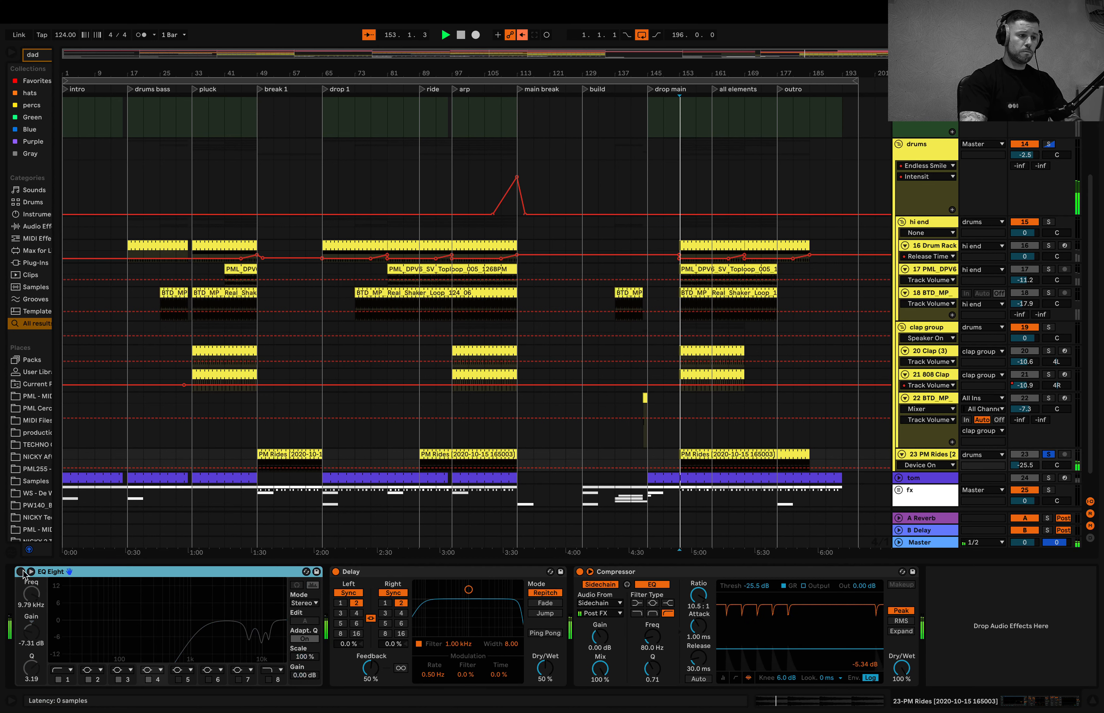
left_click(20, 572)
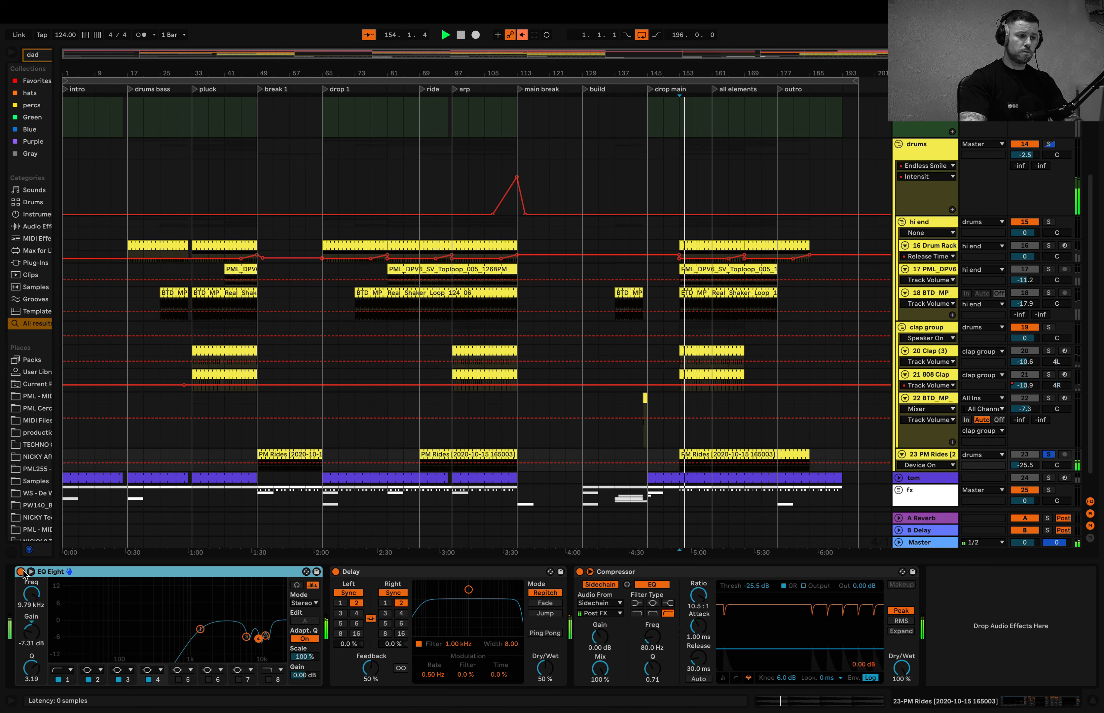
left_click(23, 571)
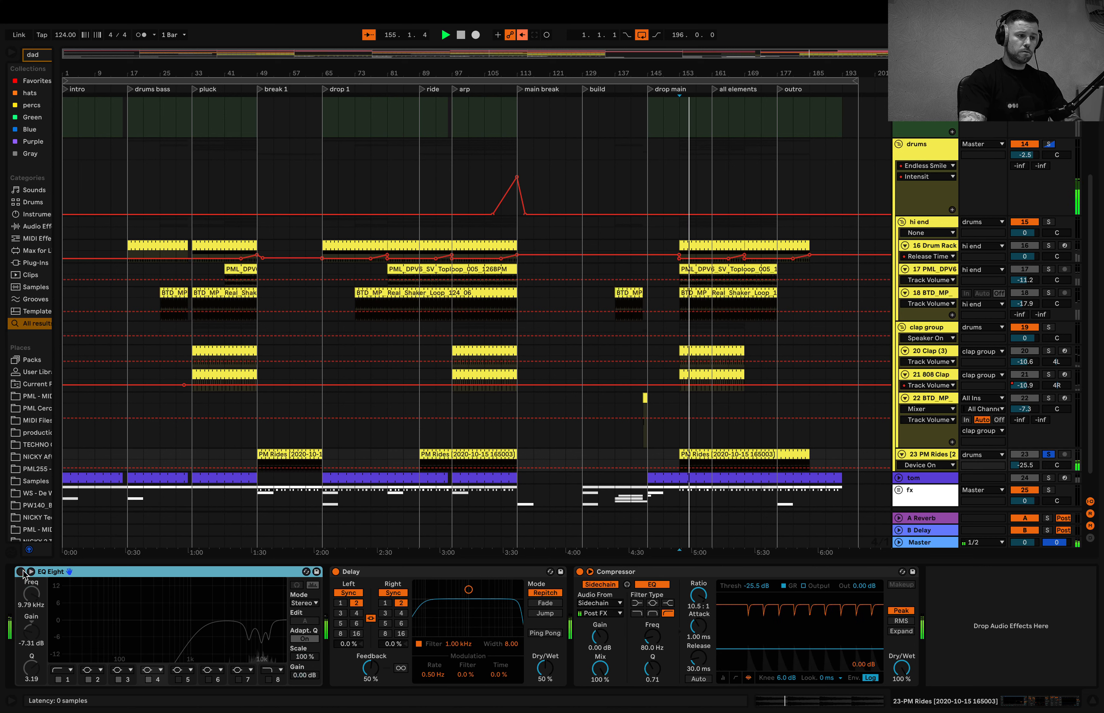
left_click(22, 571)
key("space")
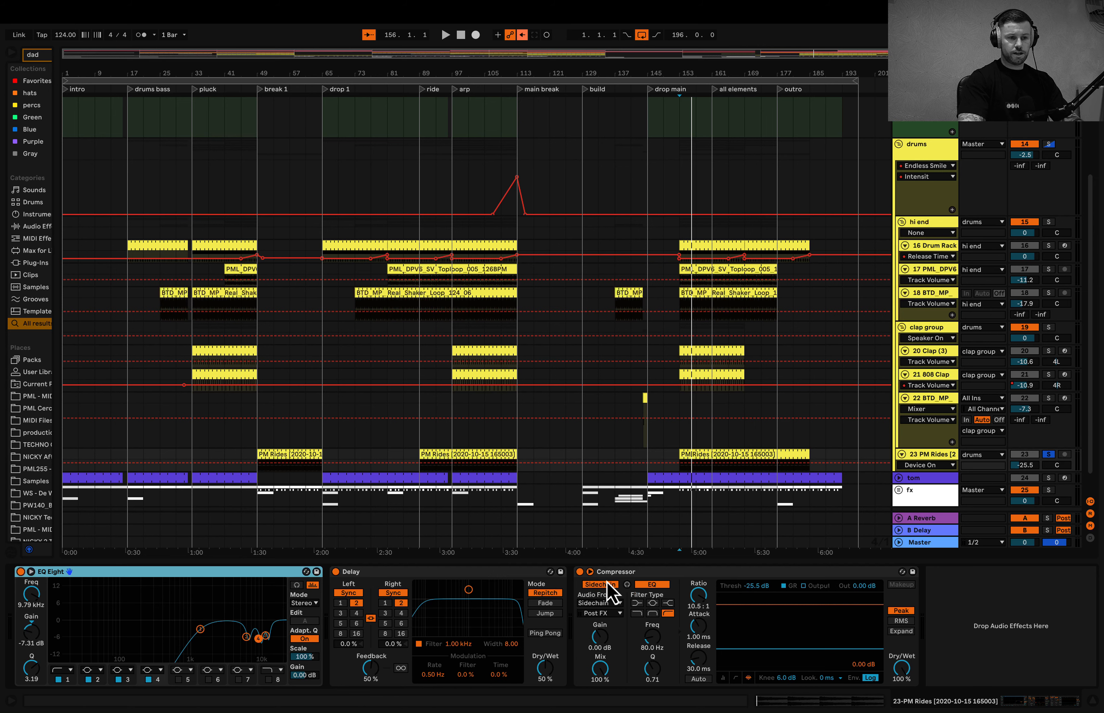
- Hide the device view, solo the whole drums group and play it from bar 161 in the all elements section
left_click(708, 564)
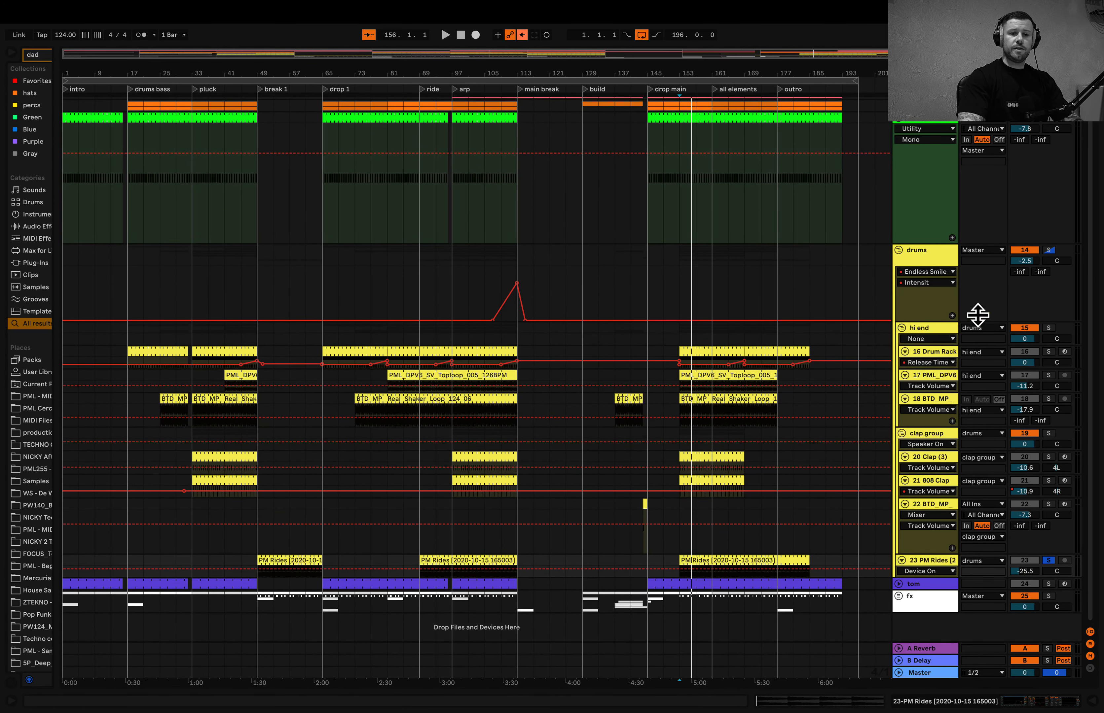
left_click(713, 341)
left_click(1050, 251)
key("space")
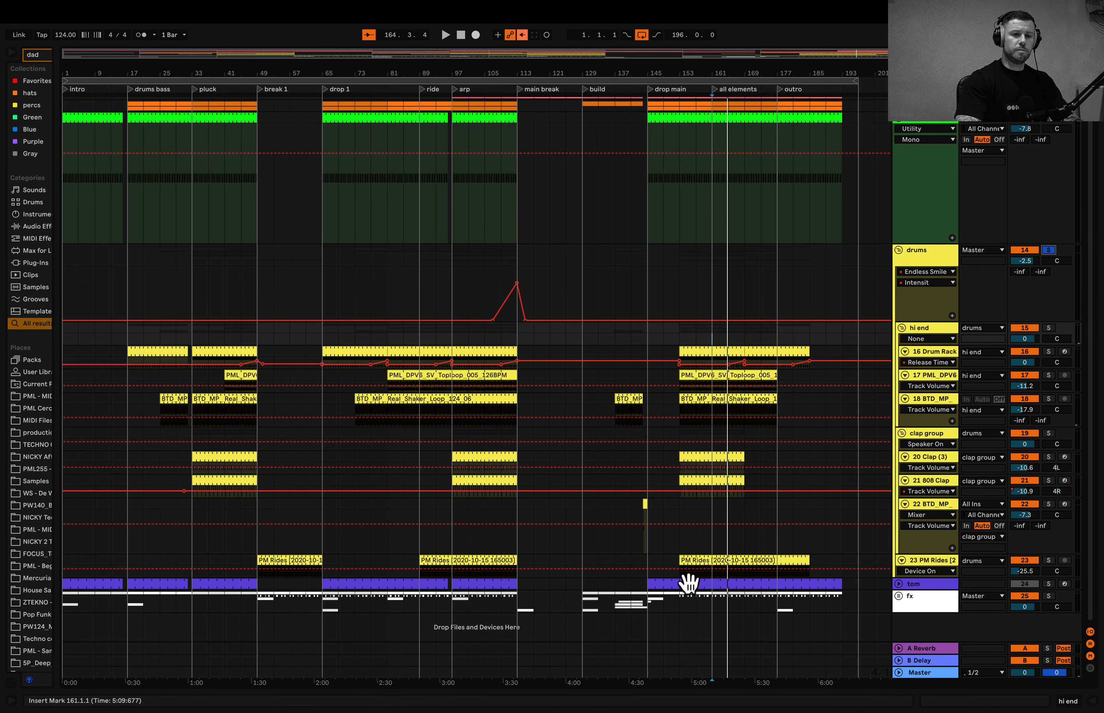
- Display the drums group's devices, open the Endless Smile plug-in, play its intensity automation from bar 105, and close the plug-in window
double_click(936, 260)
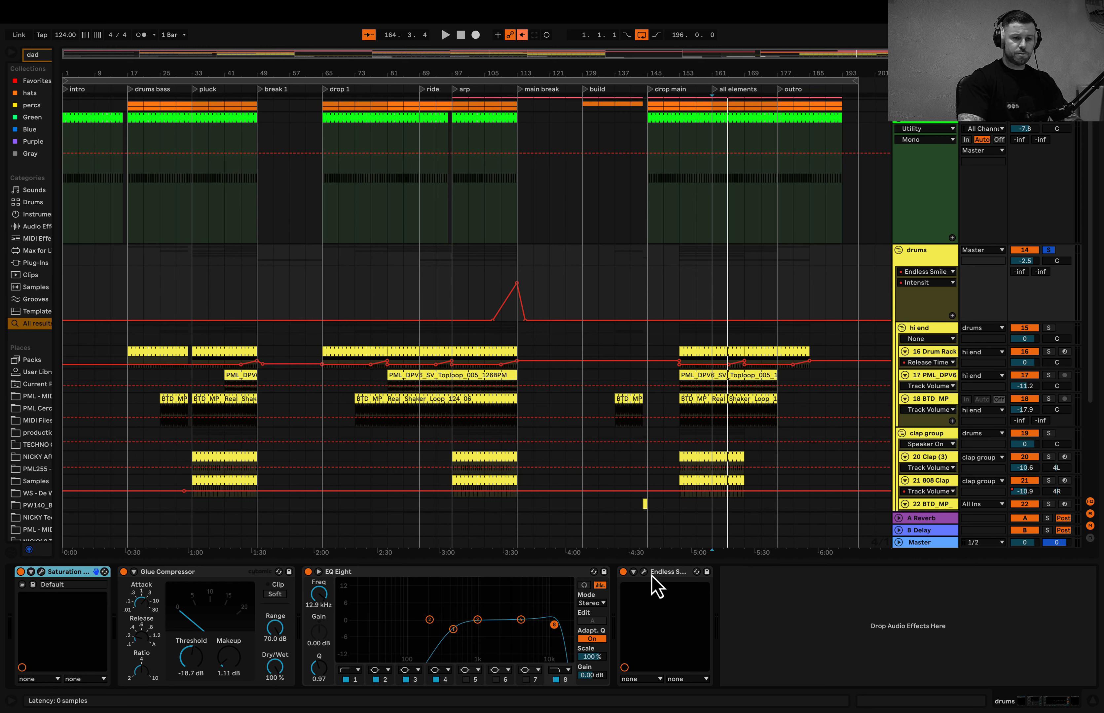
left_click(485, 302)
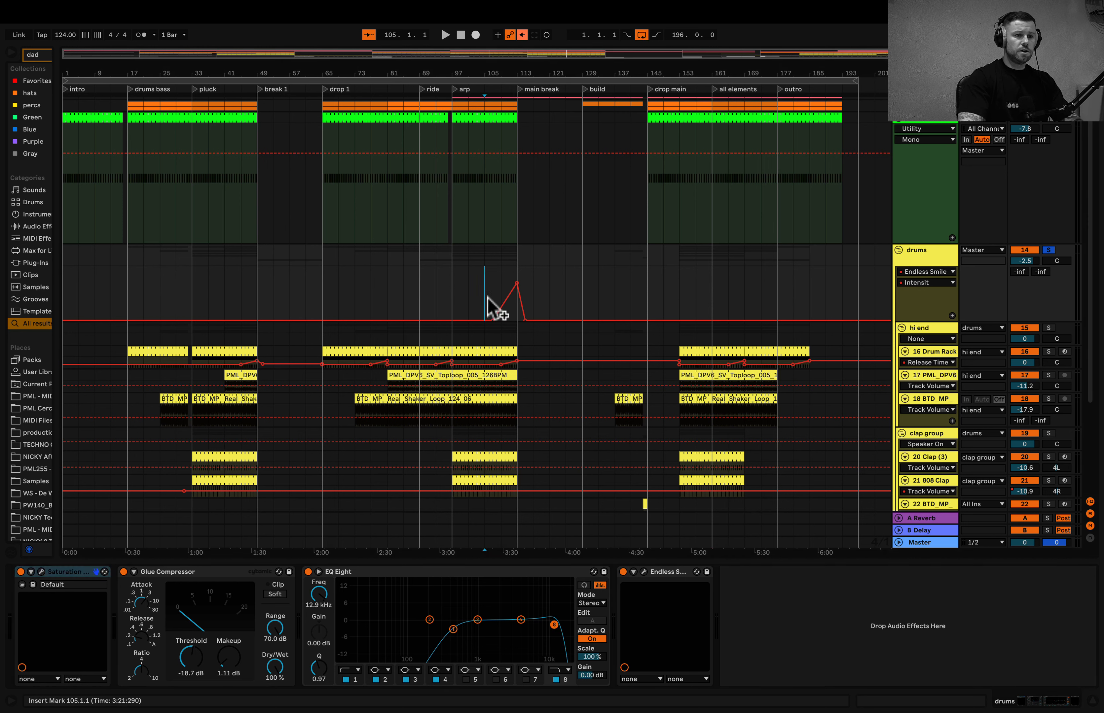
left_click(642, 572)
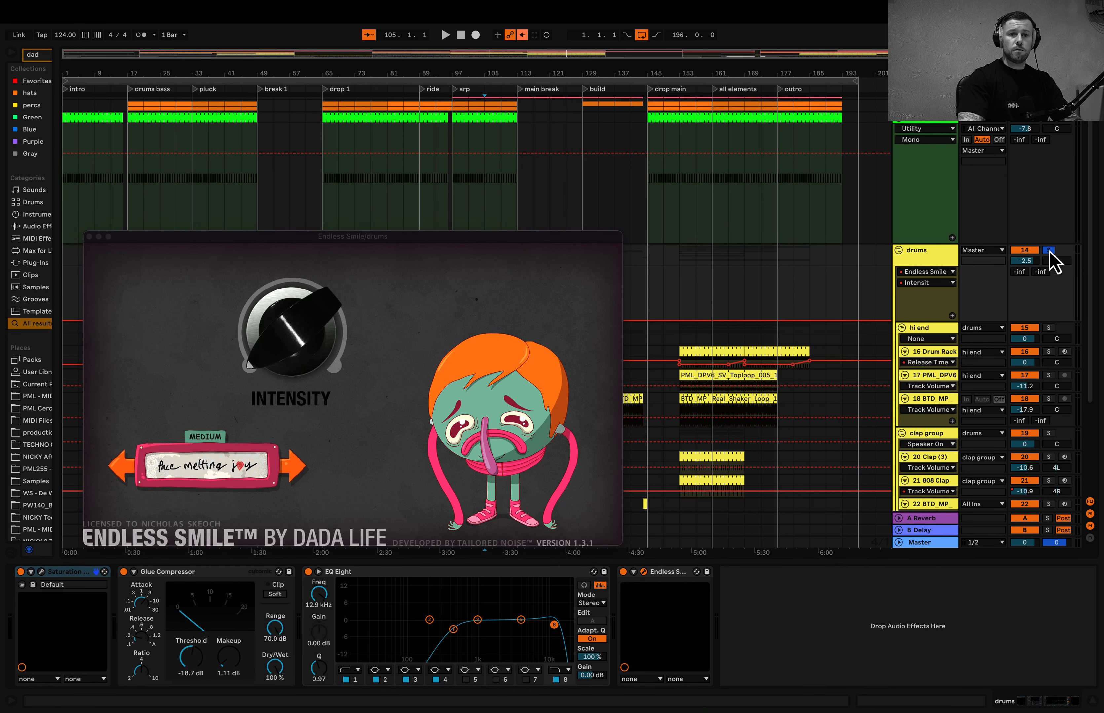
key("space")
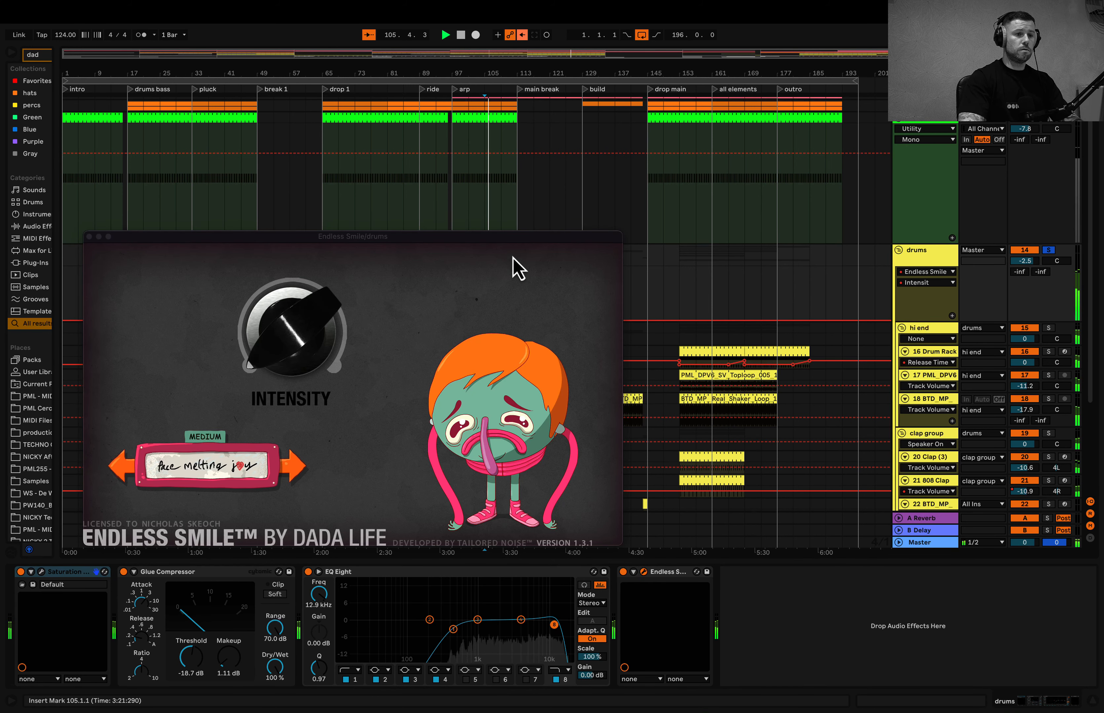
left_click_drag(510, 246, 545, 349)
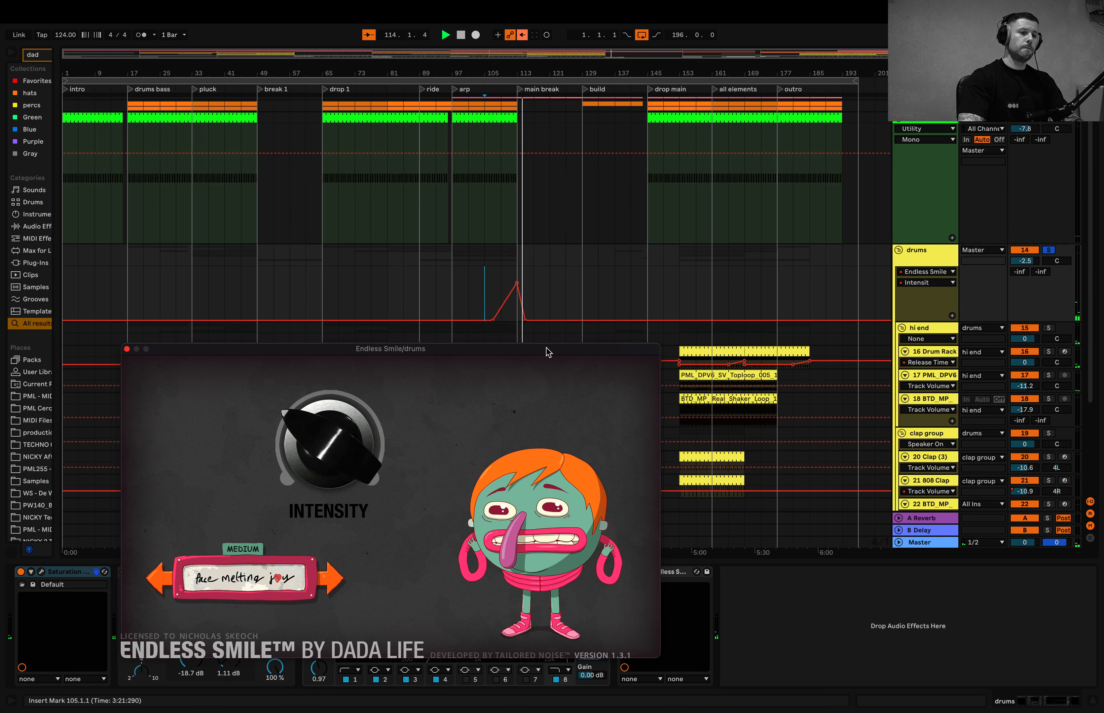
left_click(126, 349)
- Collapse the drums group's tracks and unfold the tom track in the arrangement
scroll(579, 366, "down", 5)
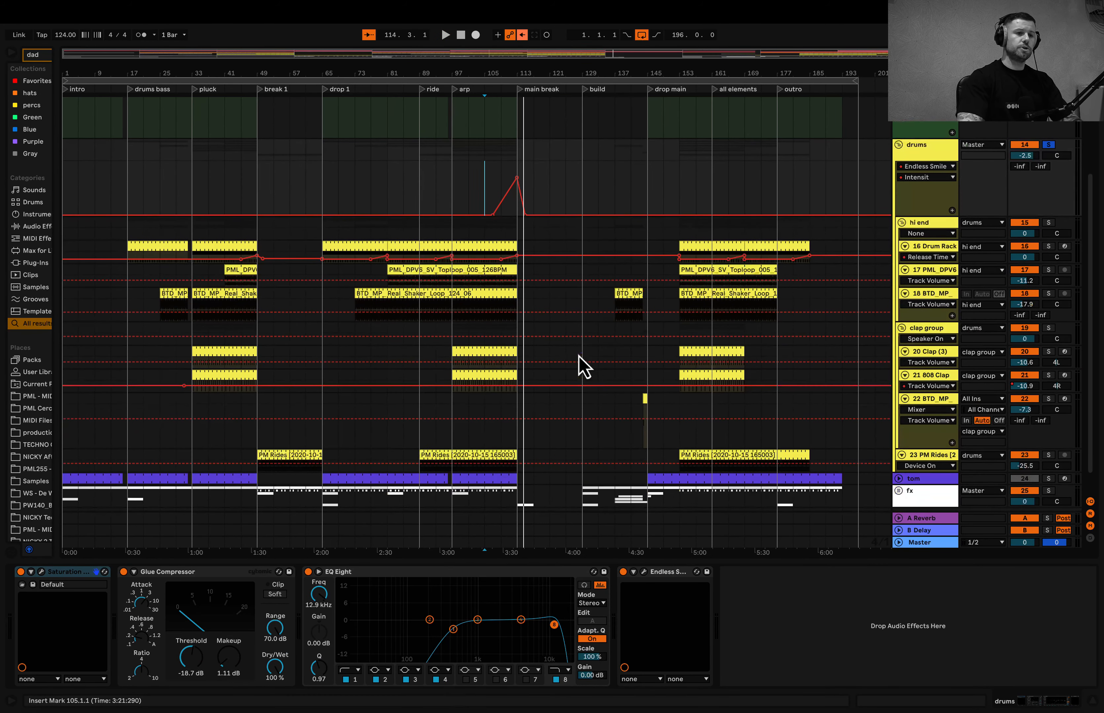
key("u")
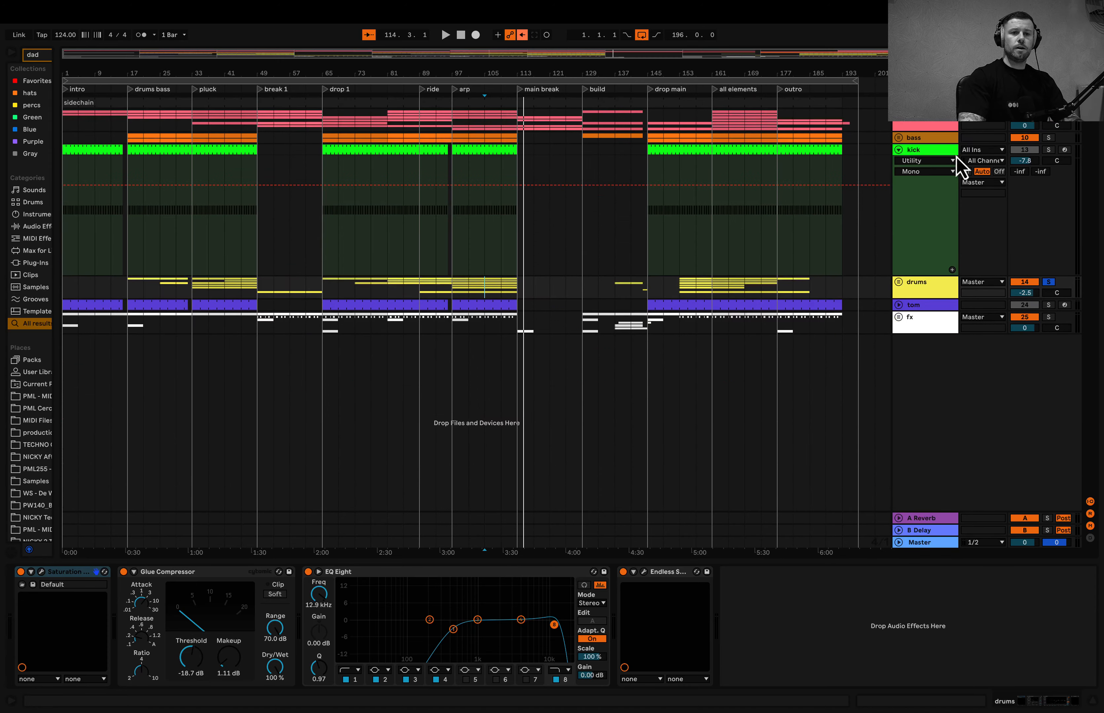
left_click(899, 305)
- Play the soloed tom together with the kick from bar 1 and set the tom track's volume to -12.9 dB
scroll(335, 351, "up", 5)
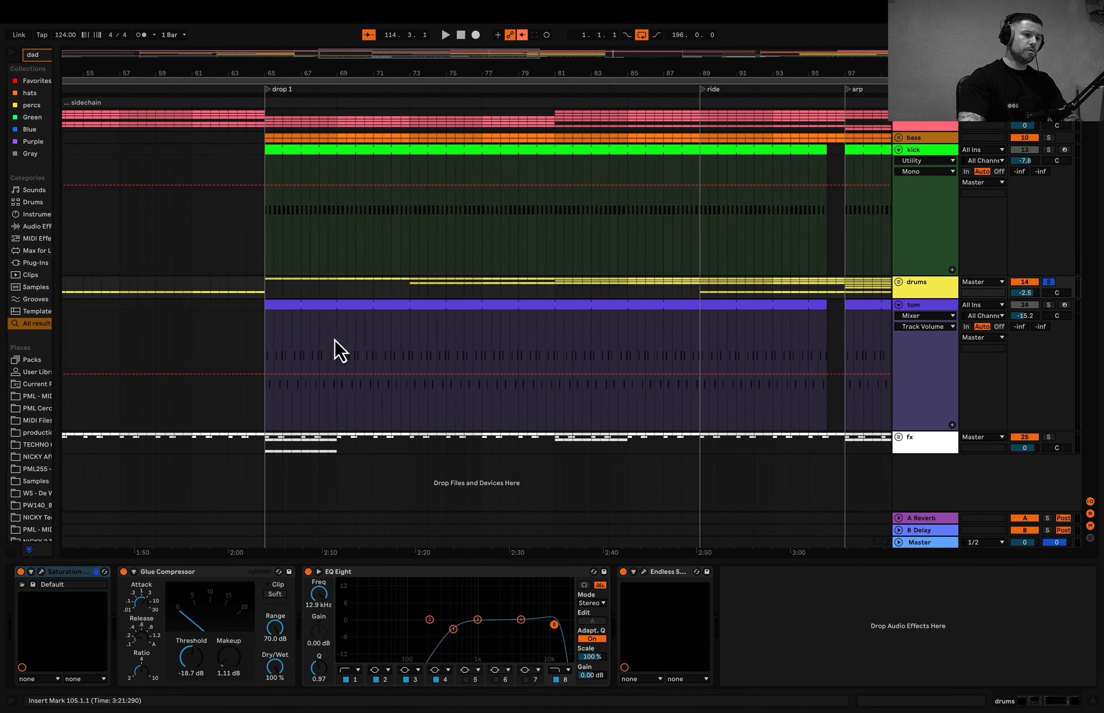
scroll(340, 352, "left", 15)
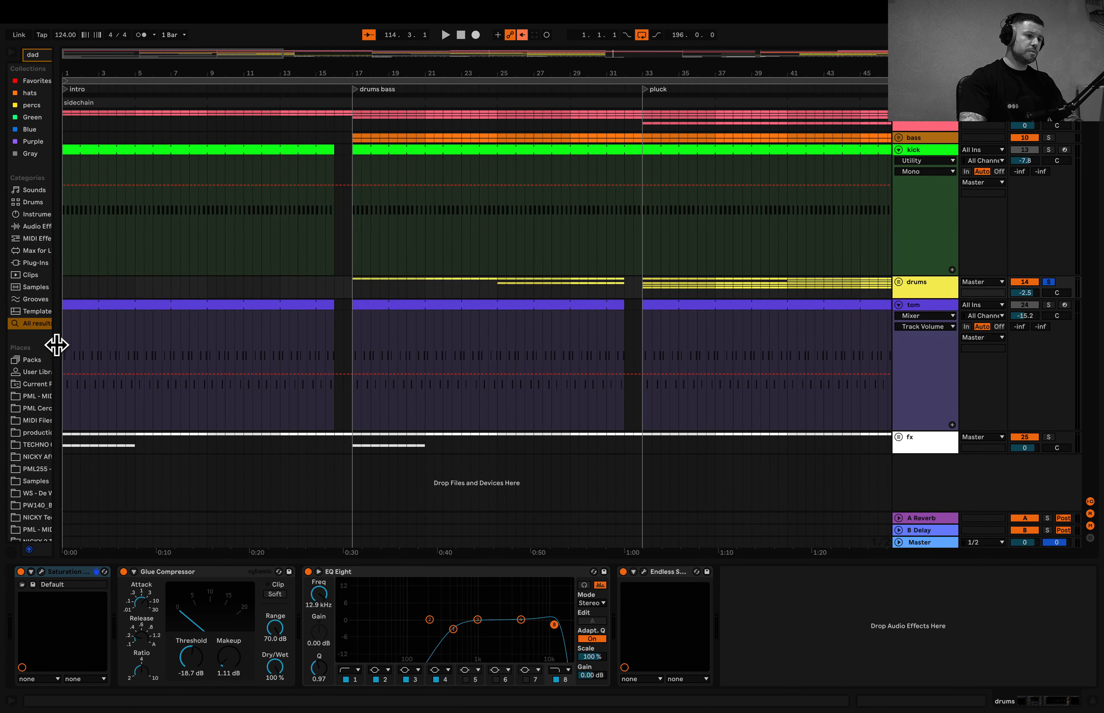
left_click(63, 342)
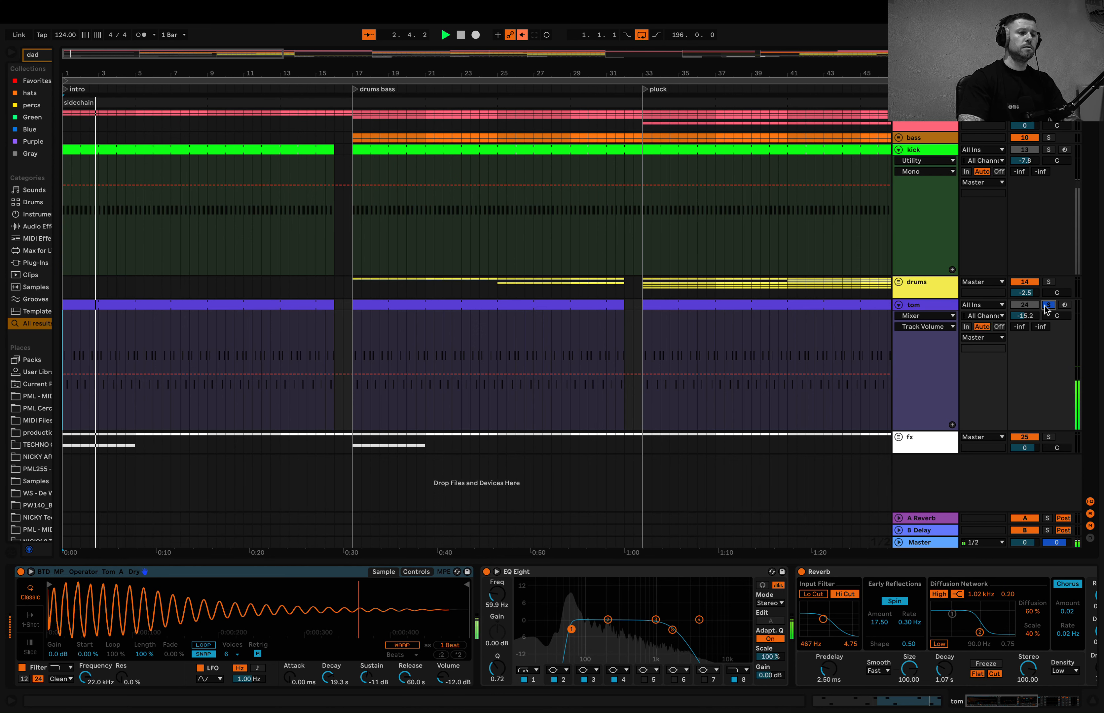
left_click(1048, 150)
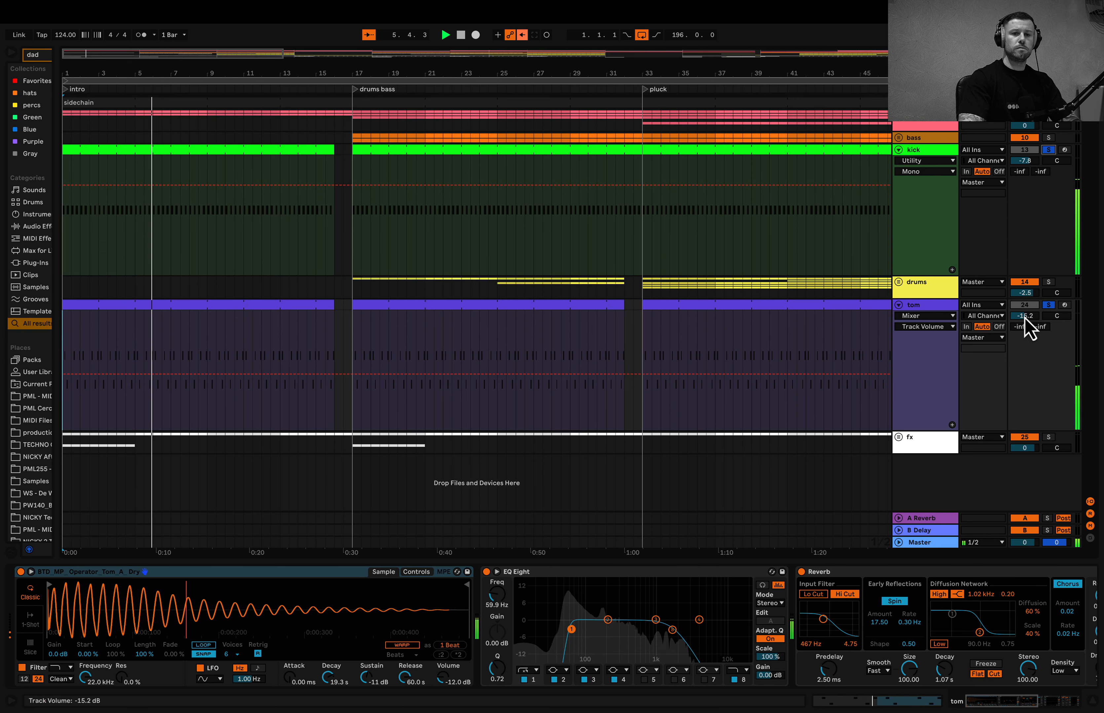
left_click_drag(1024, 317, 1024, 300)
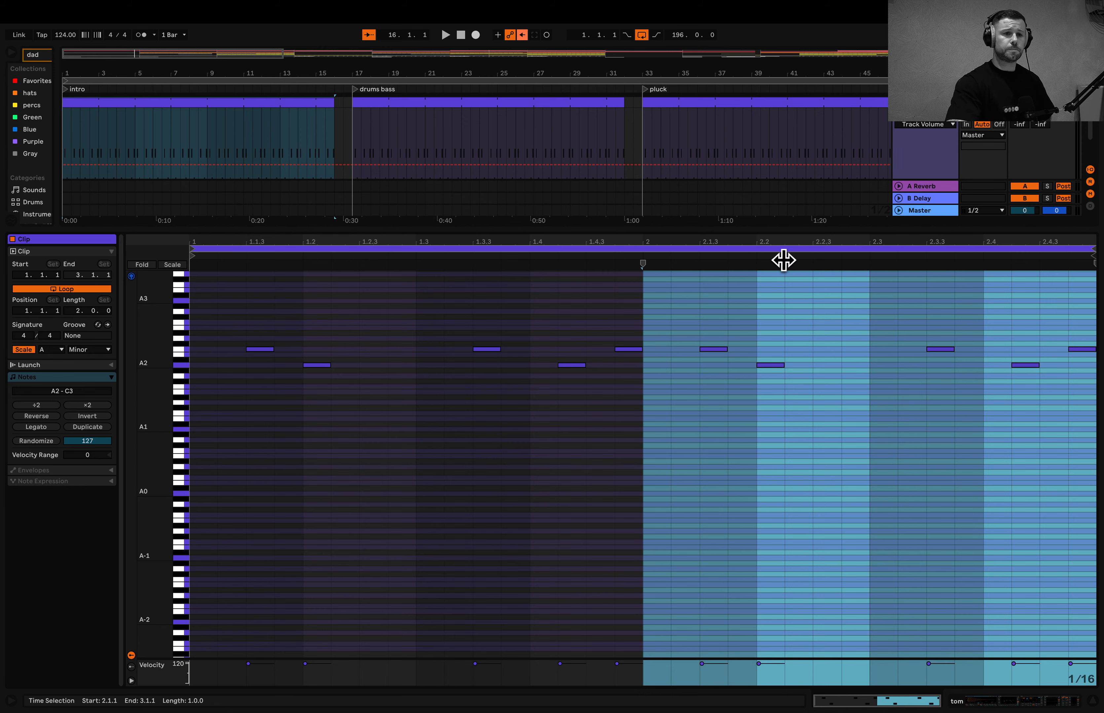
- Close the tom clip's note editor and examine the tom track's device chain from the sampler through EQ Eight and Reverb to the Compressor
left_click_drag(779, 231, 717, 654)
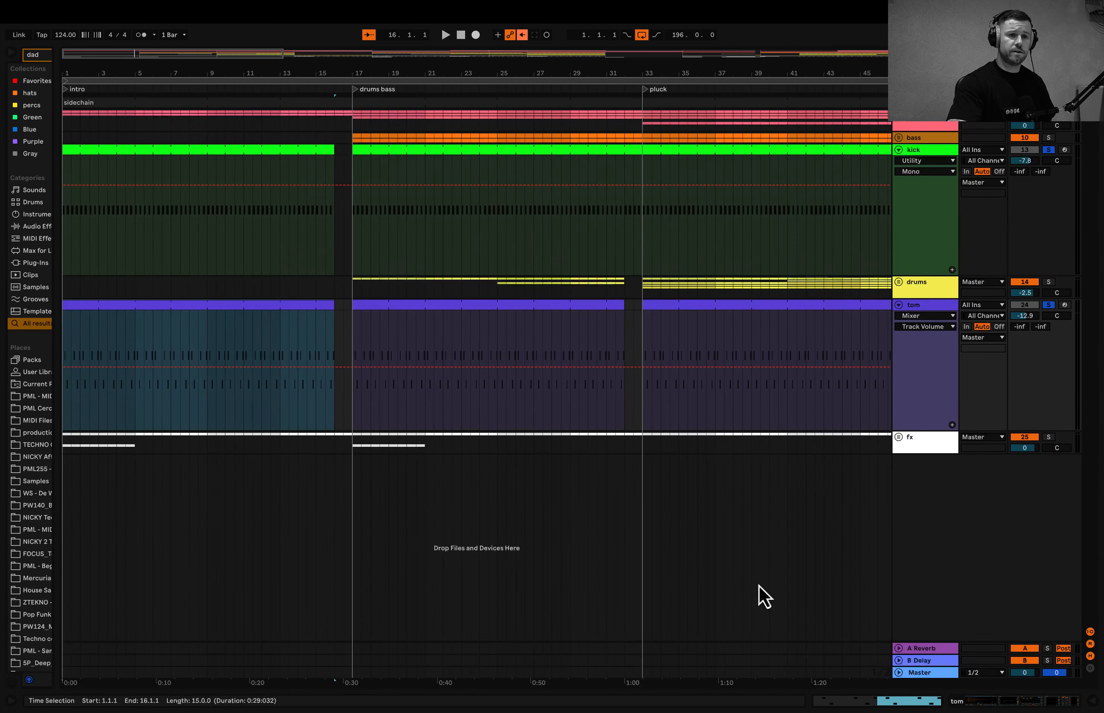
left_click(907, 397)
double_click(917, 307)
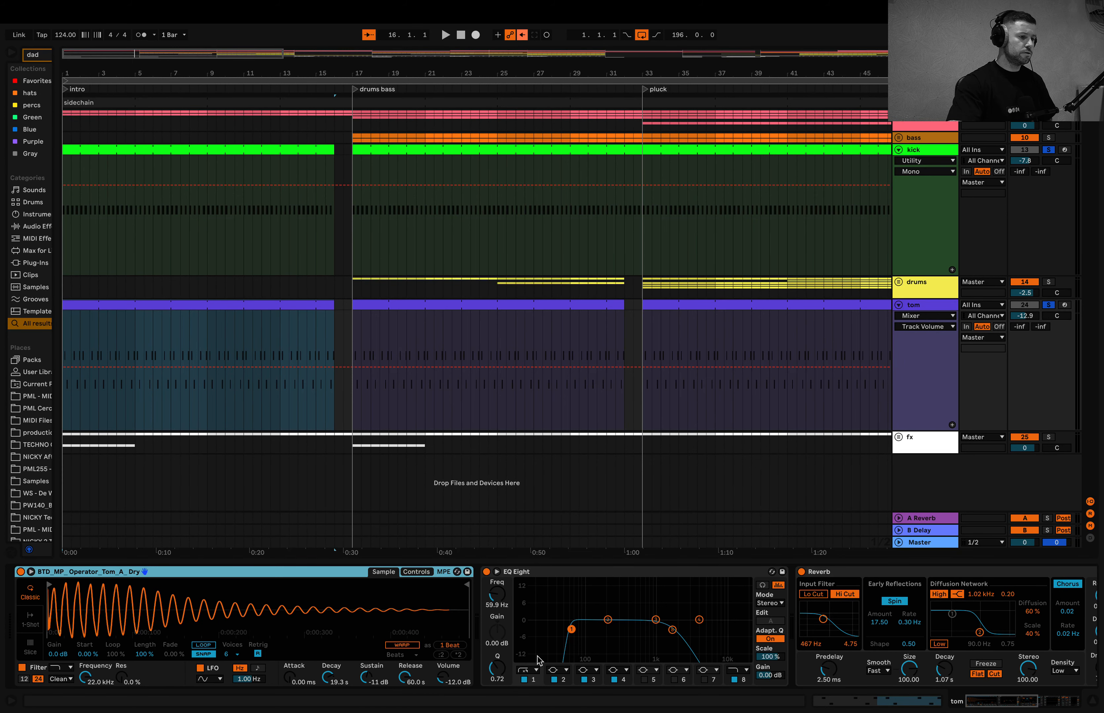
scroll(555, 629, "right", 10)
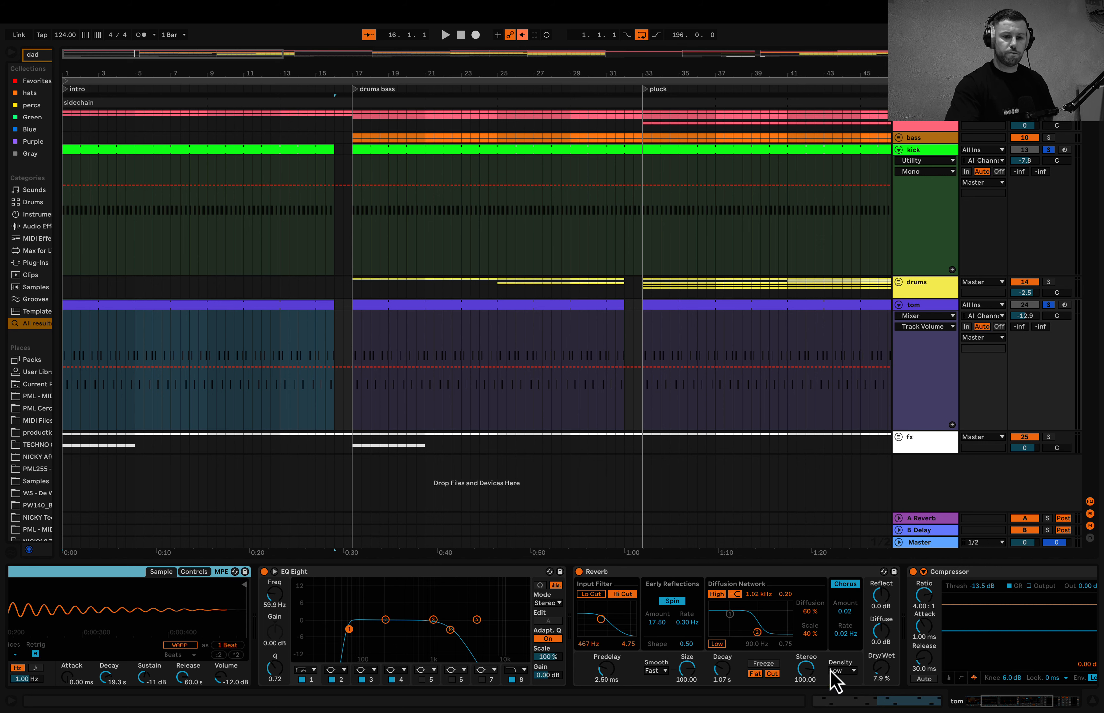
- Examine the kick-sidechained Compressor at the end of the tom track's device chain
scroll(885, 690, "right", 15)
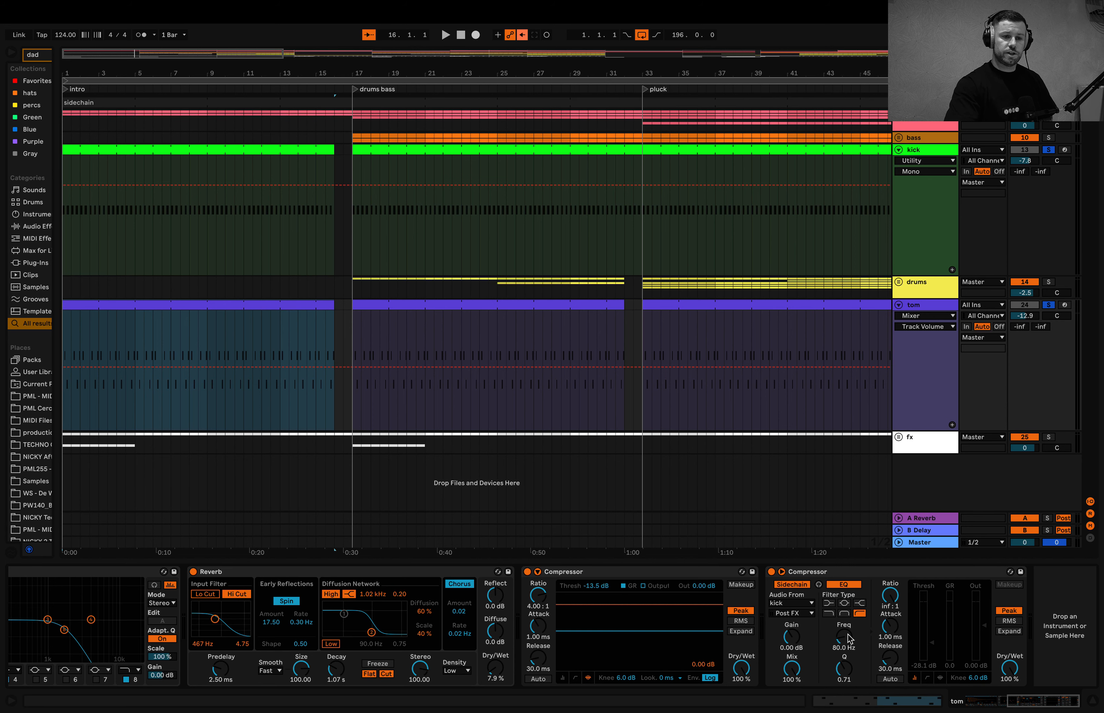
scroll(889, 605, "left", 15)
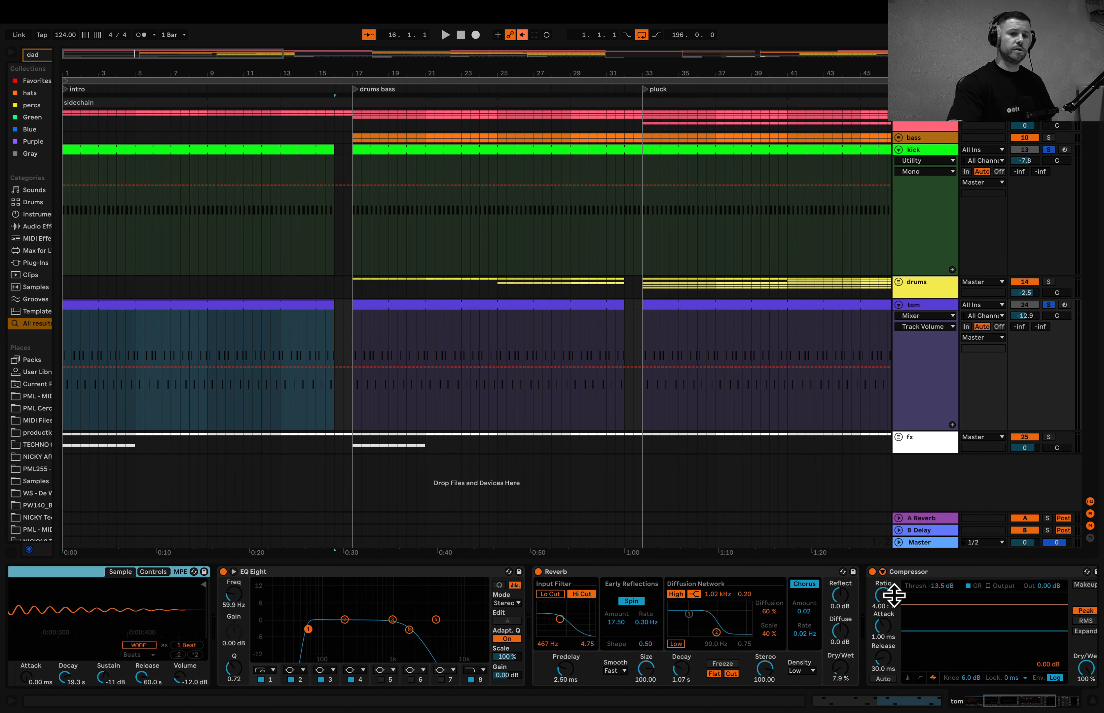
- Unfold the fx group to show its individual tracks in the arrangement
scroll(890, 429, "down", 5)
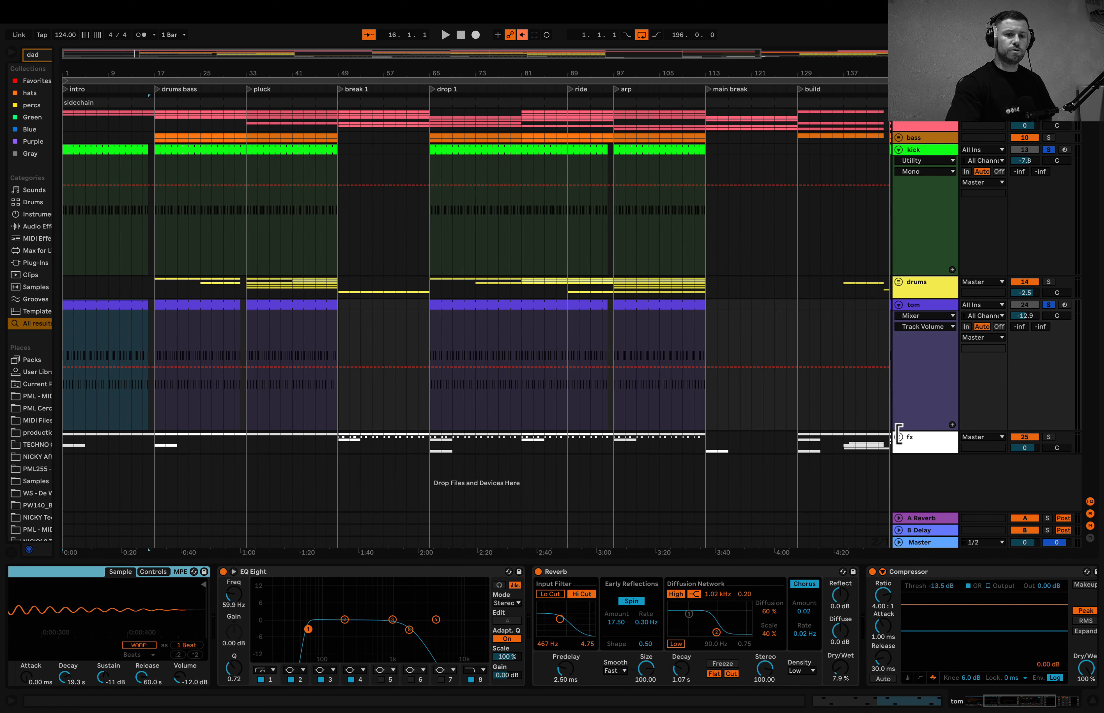
left_click(898, 437)
scroll(899, 435, "down", 5)
scroll(897, 439, "down", 5)
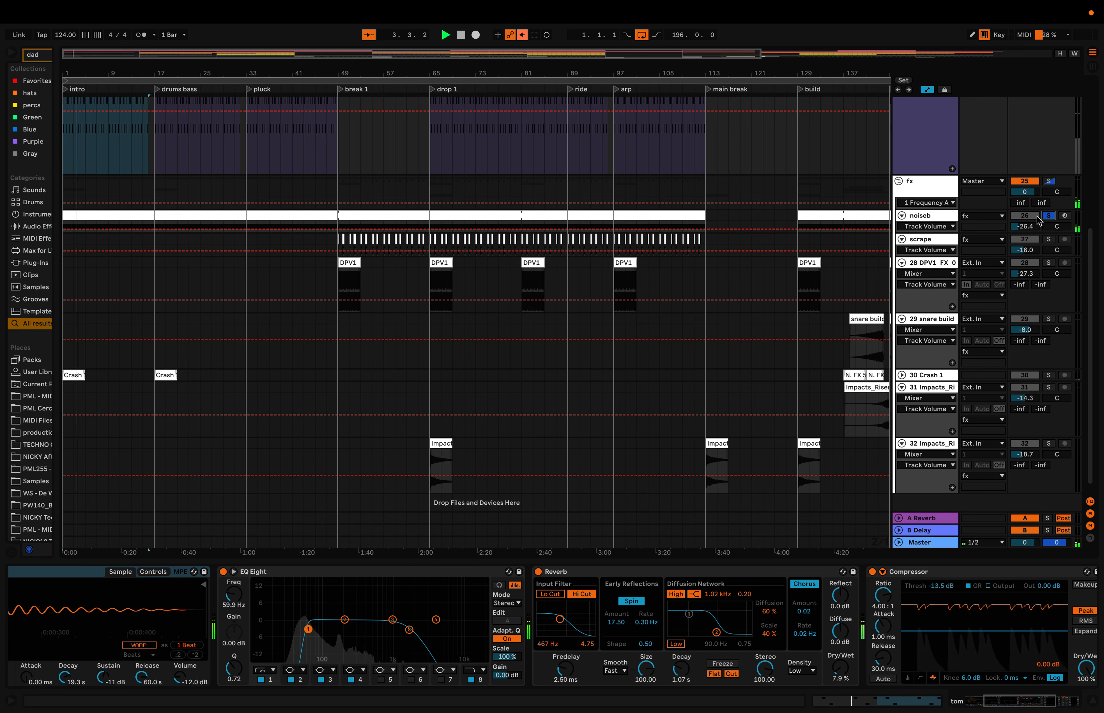
- Stop playback, open the noiseb track's Serum plug-in to examine its FX noise patch, and close the plug-in window
left_click(919, 216)
left_click(918, 213)
key("space")
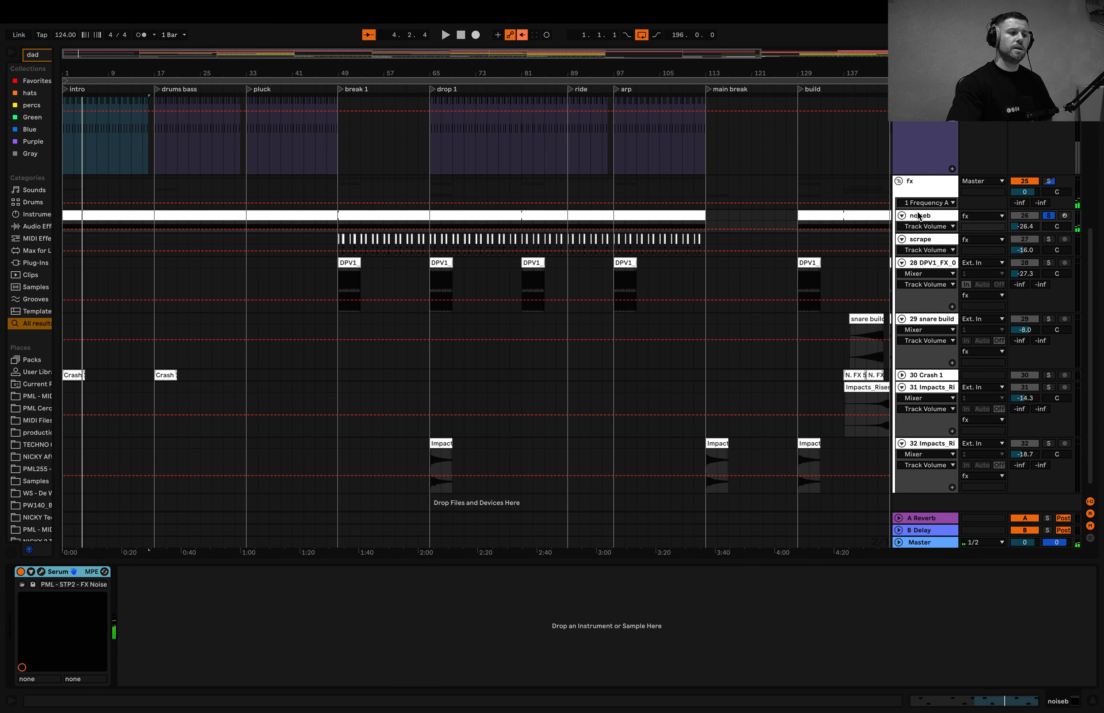
left_click(42, 572)
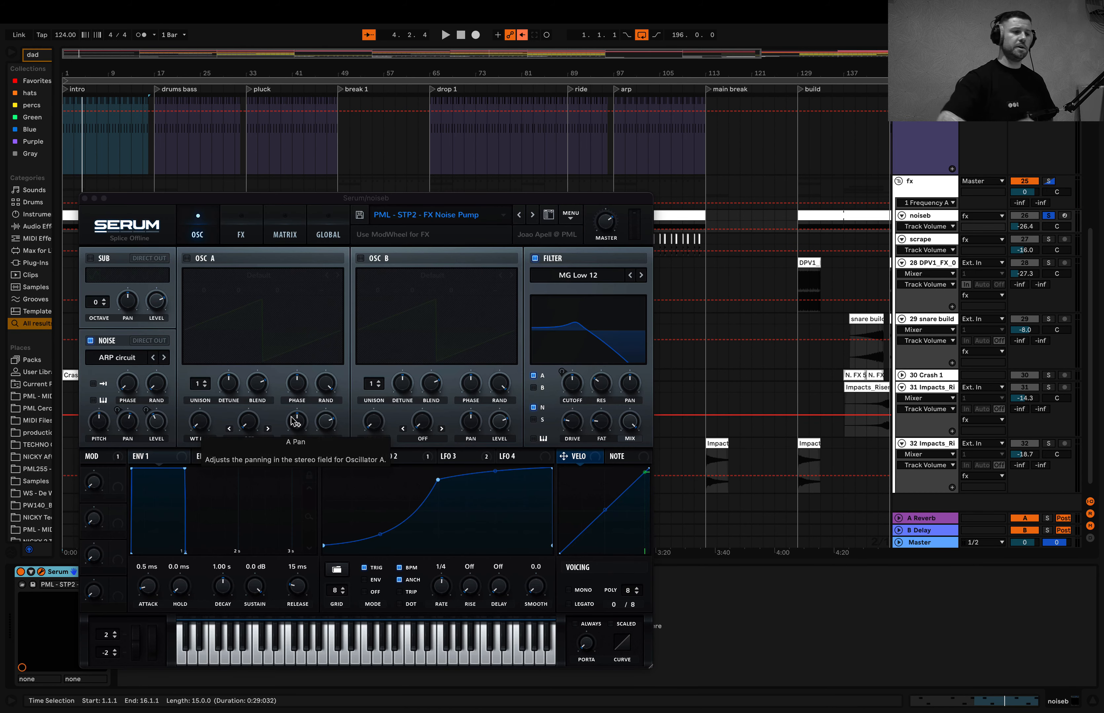
left_click(85, 198)
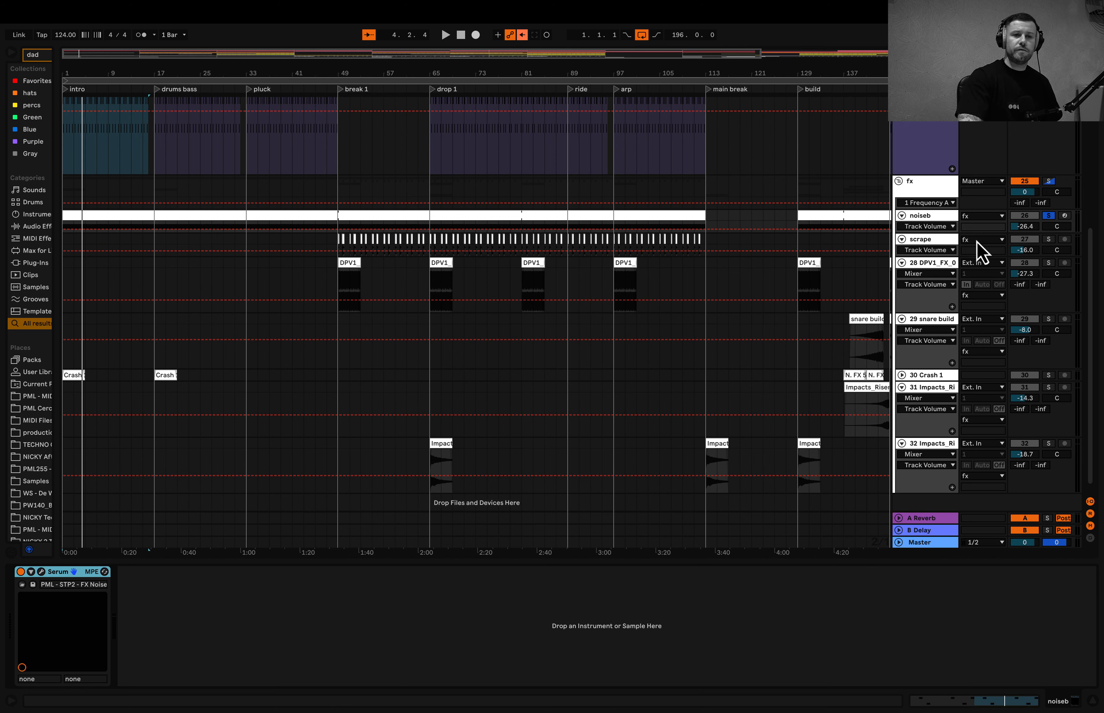
- Solo the scrape track and play it from bar 49 at the start of break 1
left_click(1048, 239)
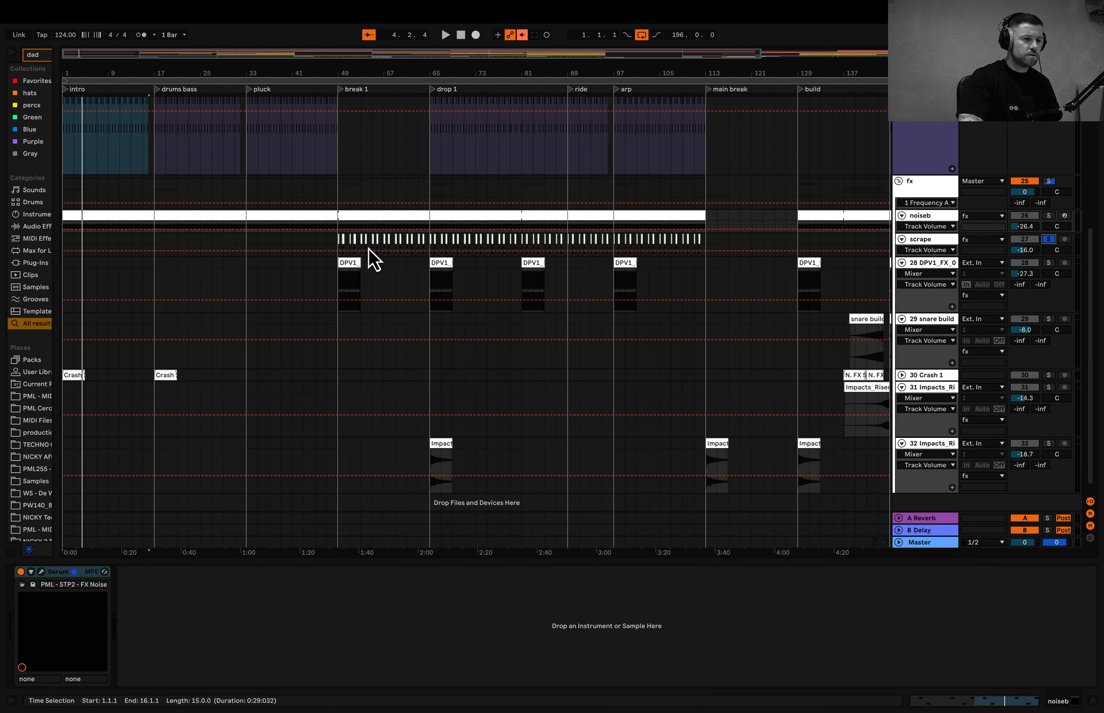
scroll(347, 242, "up", 5)
left_click(314, 240)
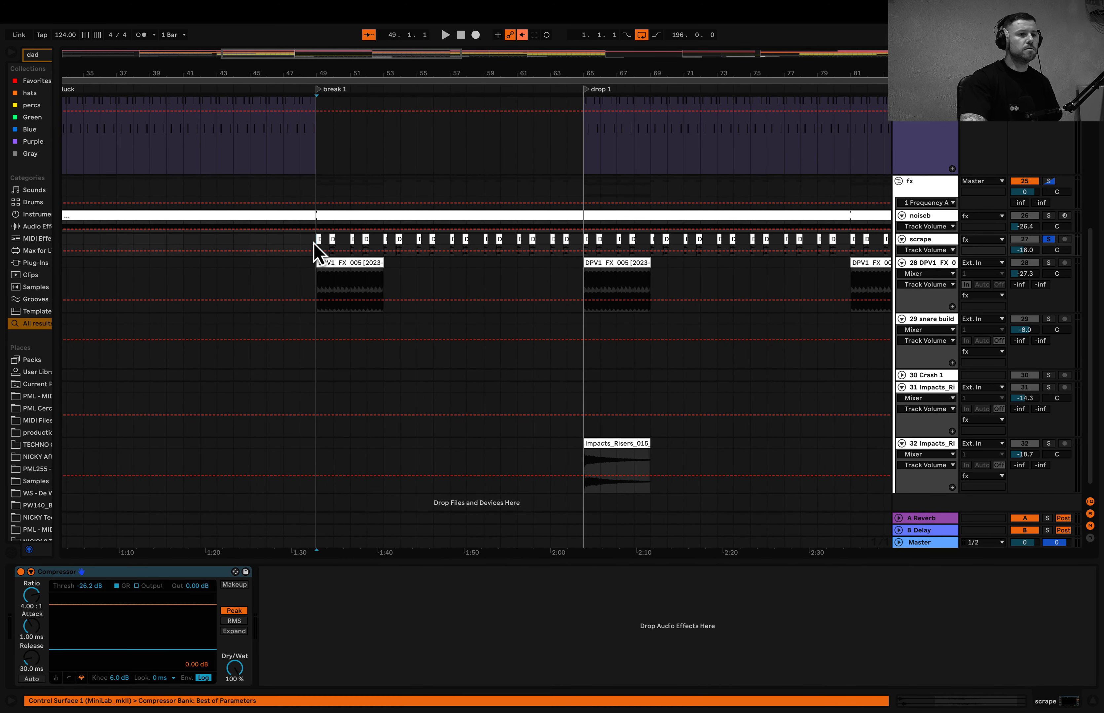
key("space")
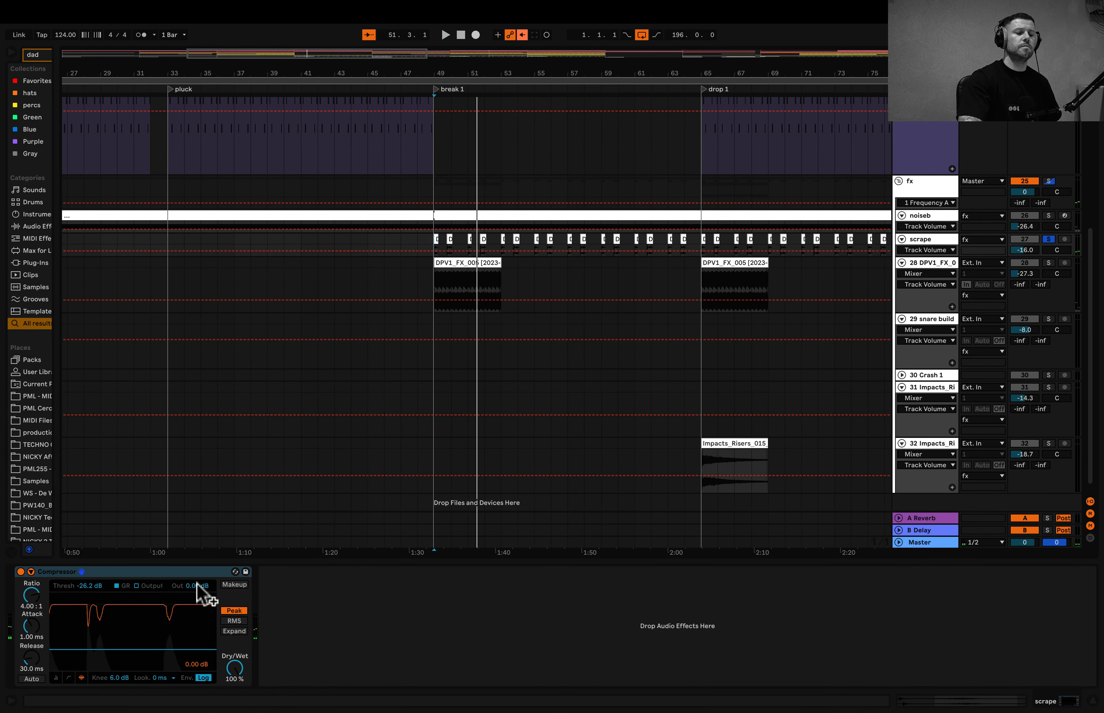
- Widen the browser, search for "hy", and add Hybrid Reverb after the Compressor on the scrape track
left_click_drag(51, 275, 234, 252)
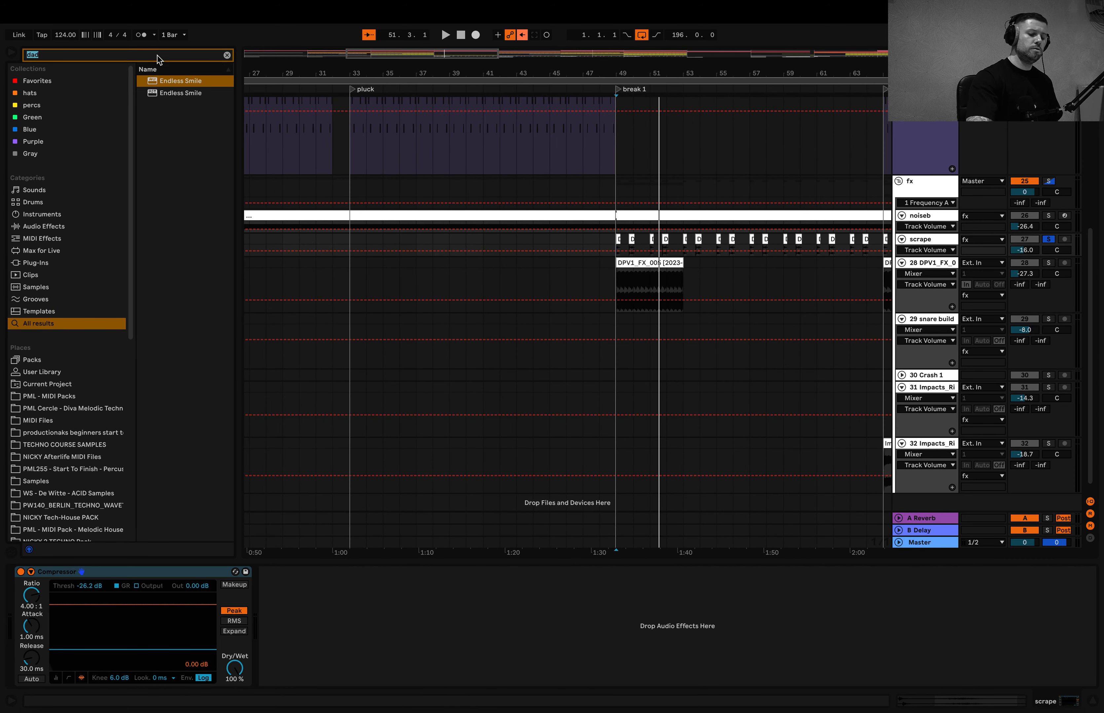
type("hy")
double_click(177, 80)
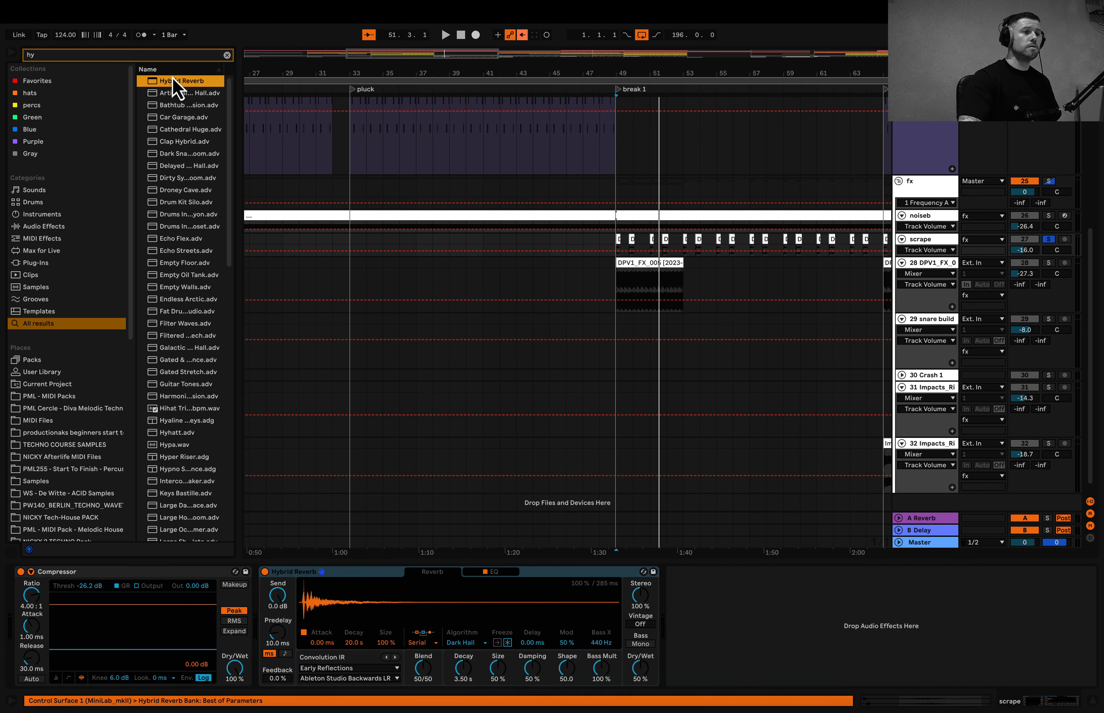
- Play the scrape from bar 49 while setting Hybrid Reverb's Dry/Wet to 41% and Decay to 5.29 s
key("space")
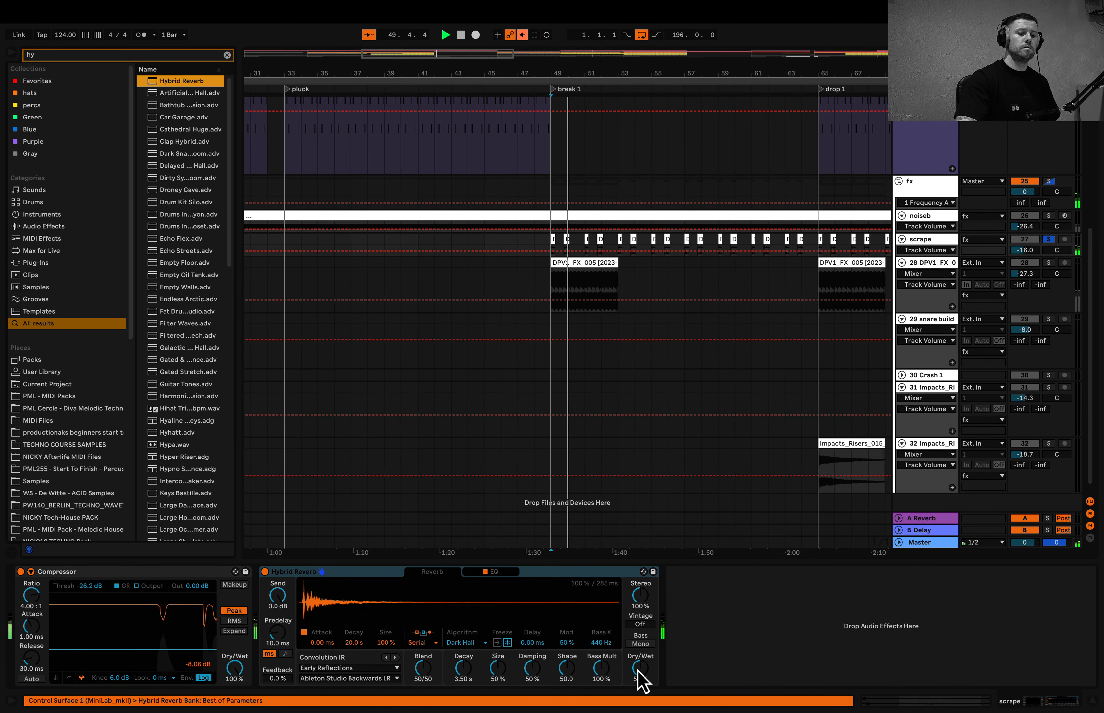
left_click_drag(639, 669, 639, 681)
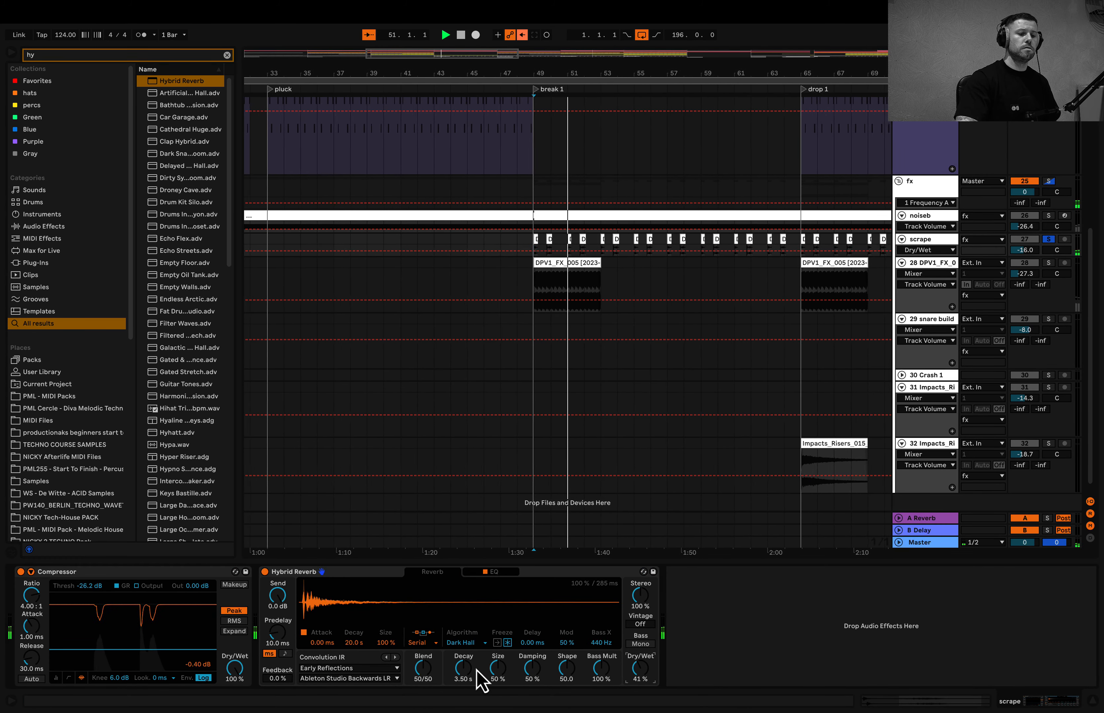
left_click_drag(462, 667, 462, 635)
key("space")
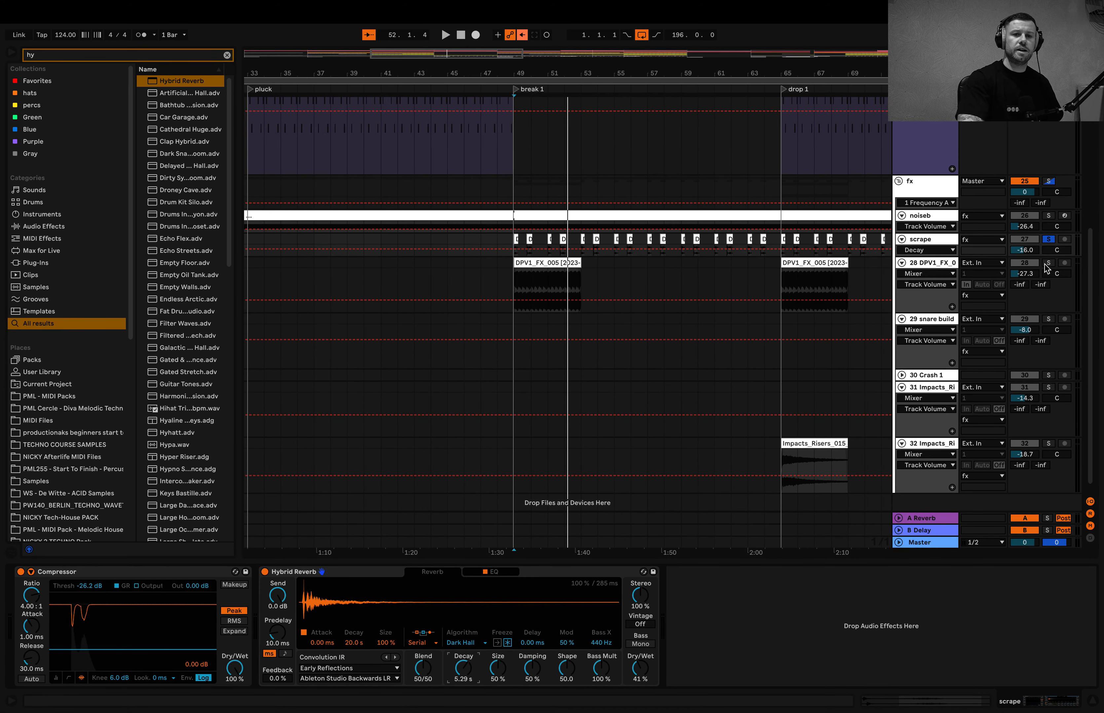
- Play the soloed DPV1_FX track from bar 49, re-enable automation, and show its Utility Gain automation across the whole arrangement
key("space")
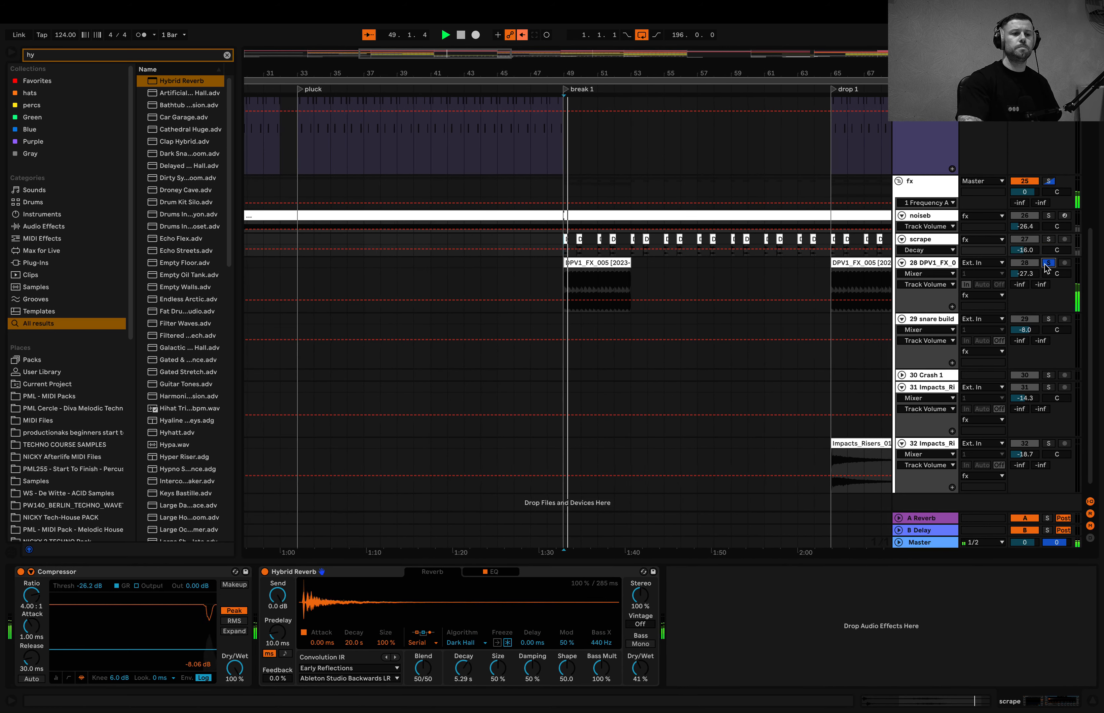
left_click(933, 266)
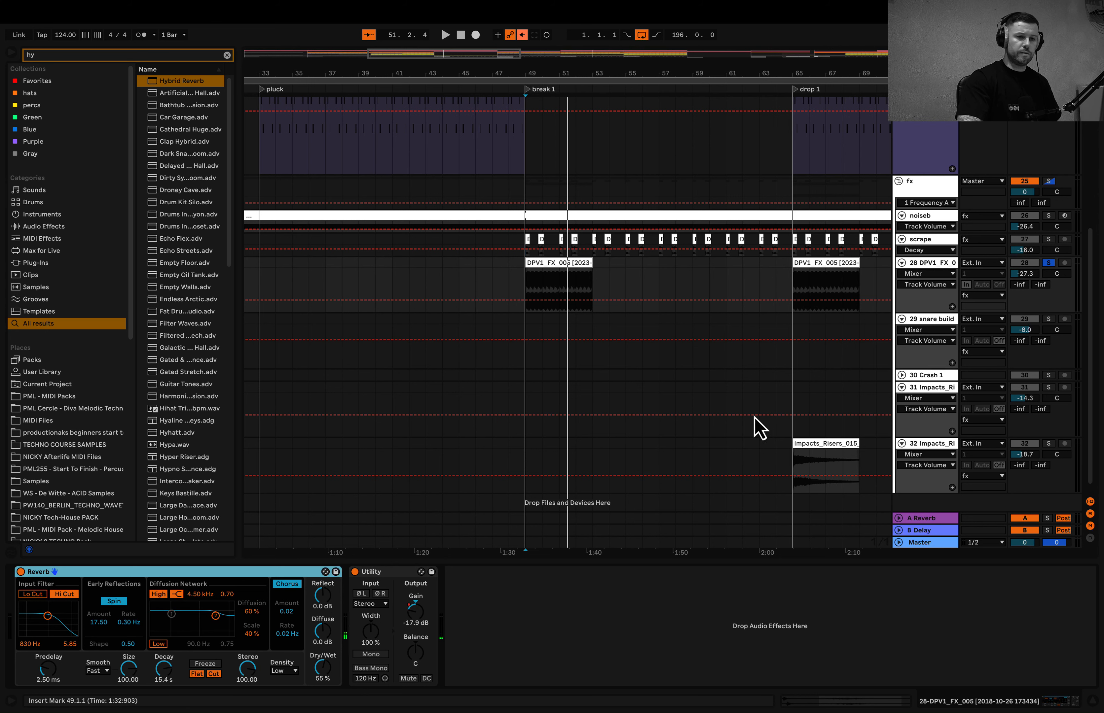
left_click(419, 627)
left_click(523, 34)
key("w")
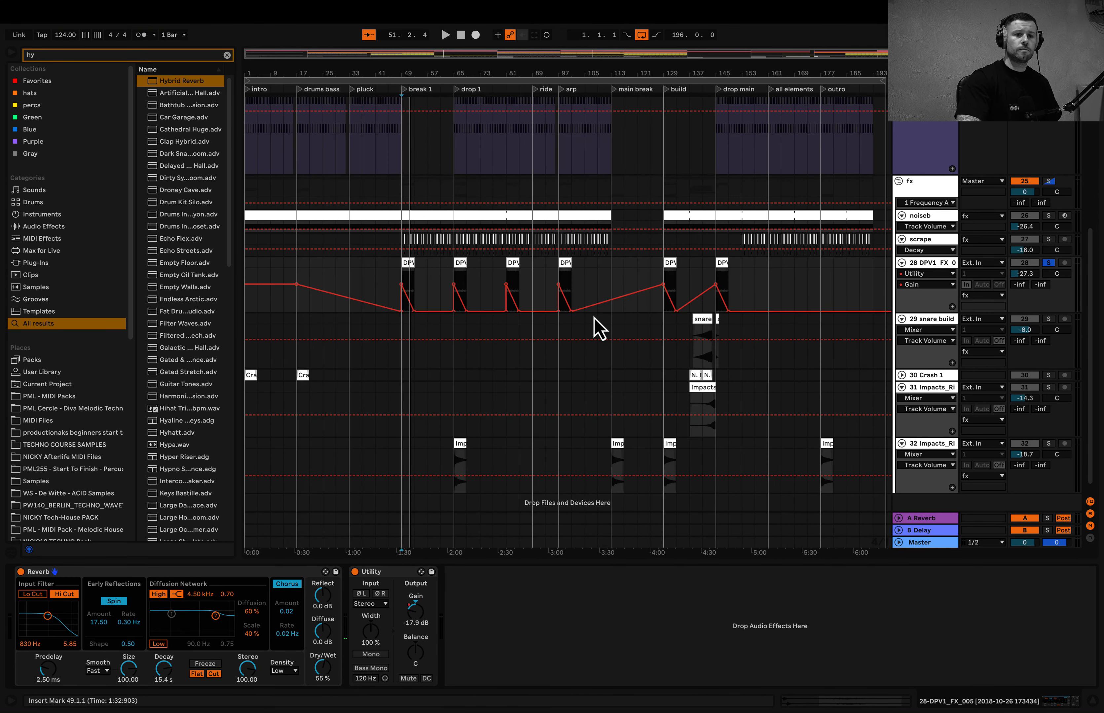
- Play the build from bar 138, soloing the snare build and Crash 1 tracks in turn before clearing the solo
scroll(714, 357, "up", 5)
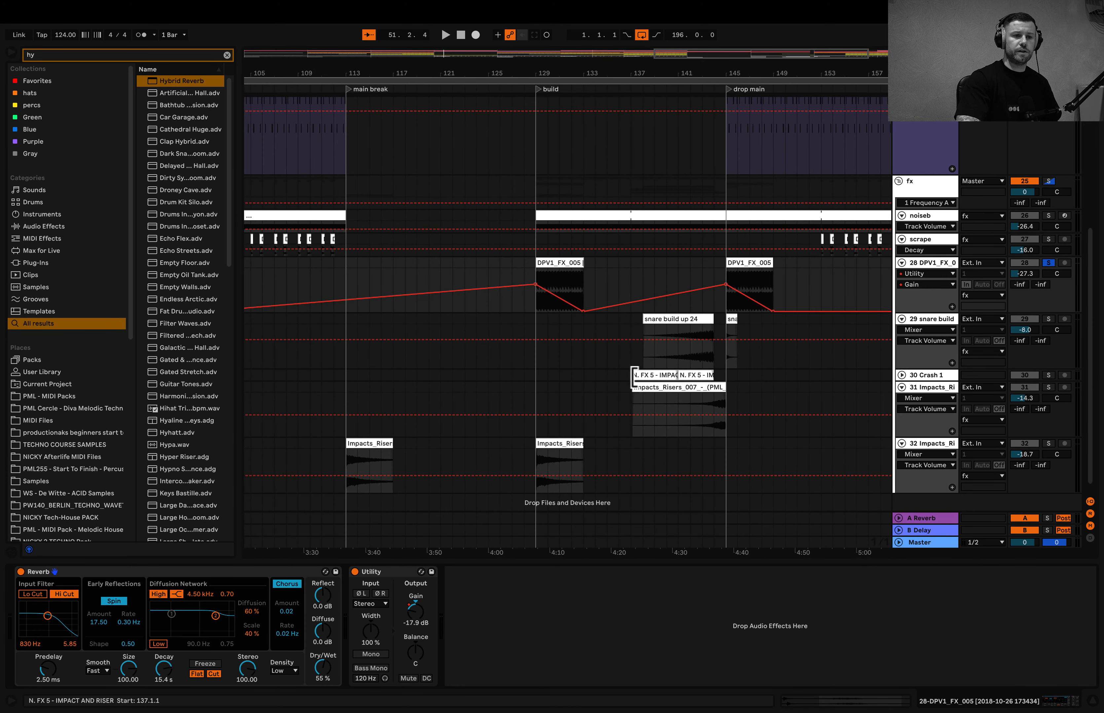
left_click(645, 364)
key("space")
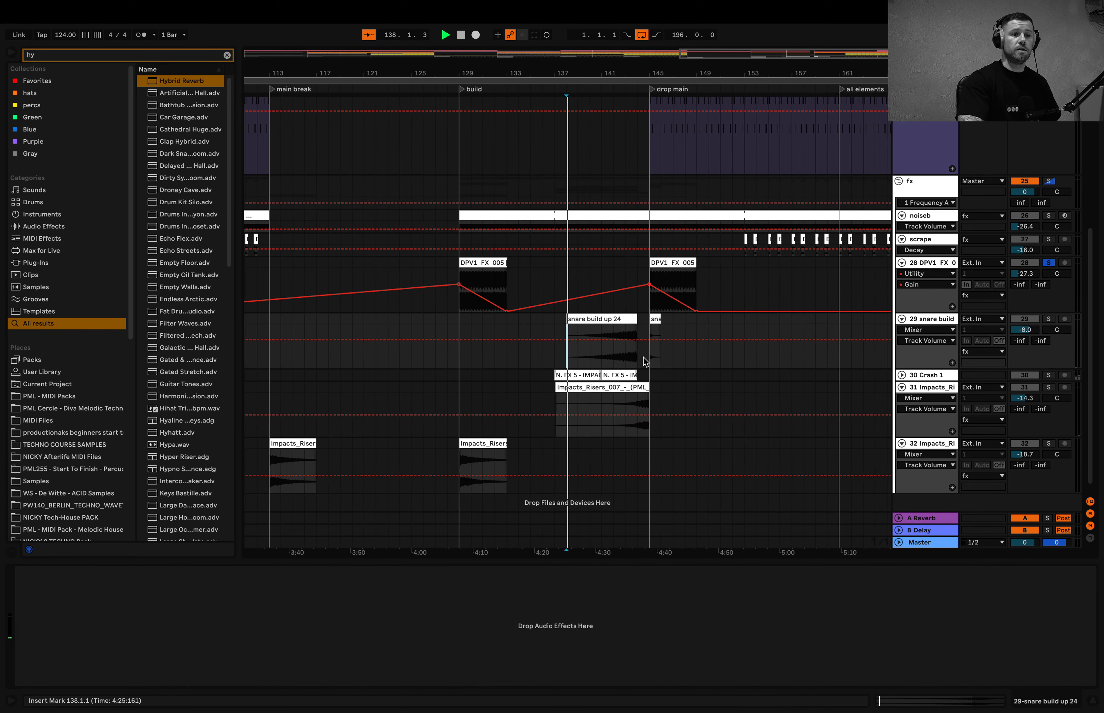
left_click(1049, 319)
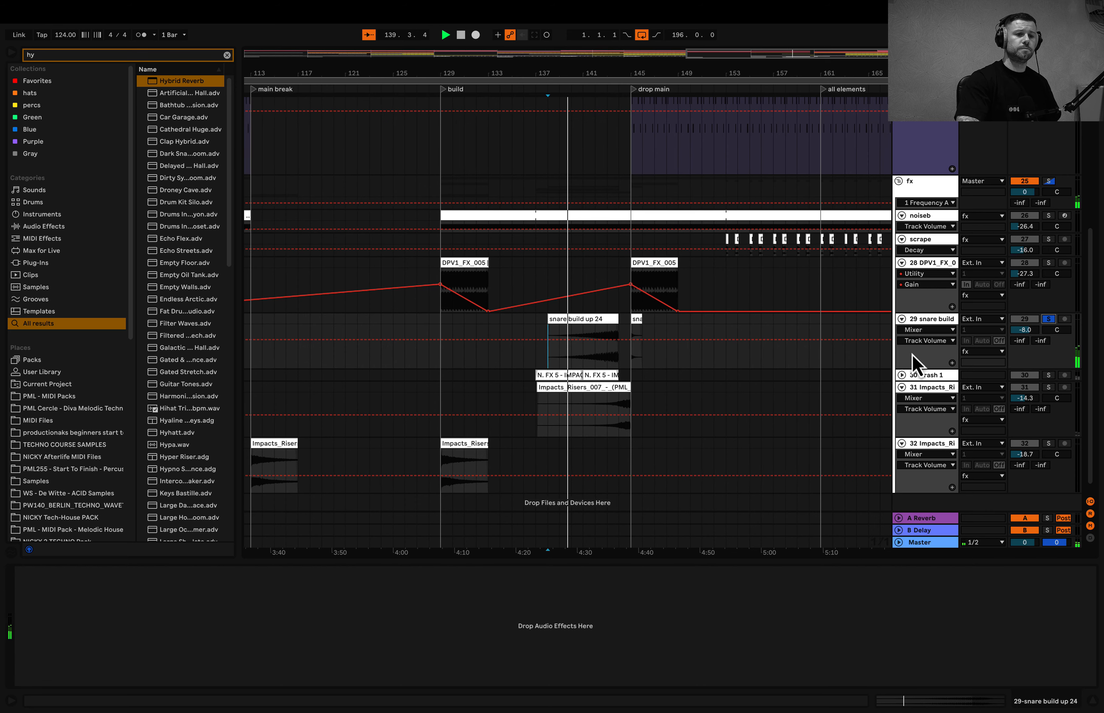
left_click(1048, 375)
left_click(1048, 375)
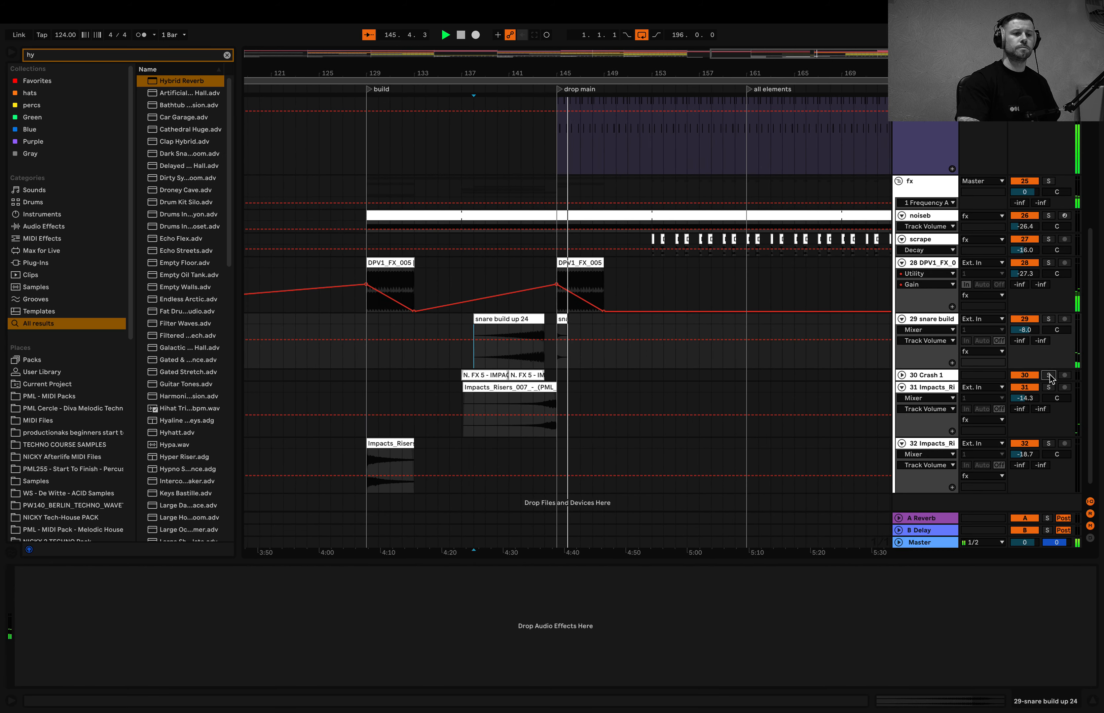
- Display the Master track's device chain and enlarge its automation lane to examine both
scroll(795, 397, "down", 1)
scroll(790, 384, "down", 4)
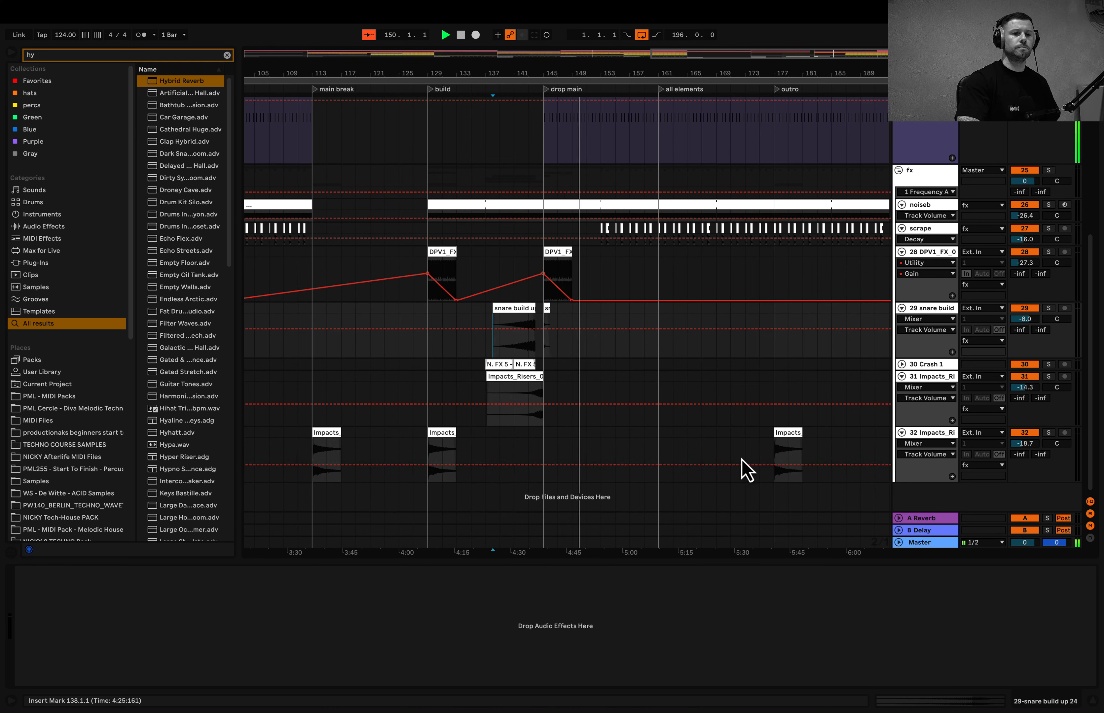
left_click(907, 544)
key("z")
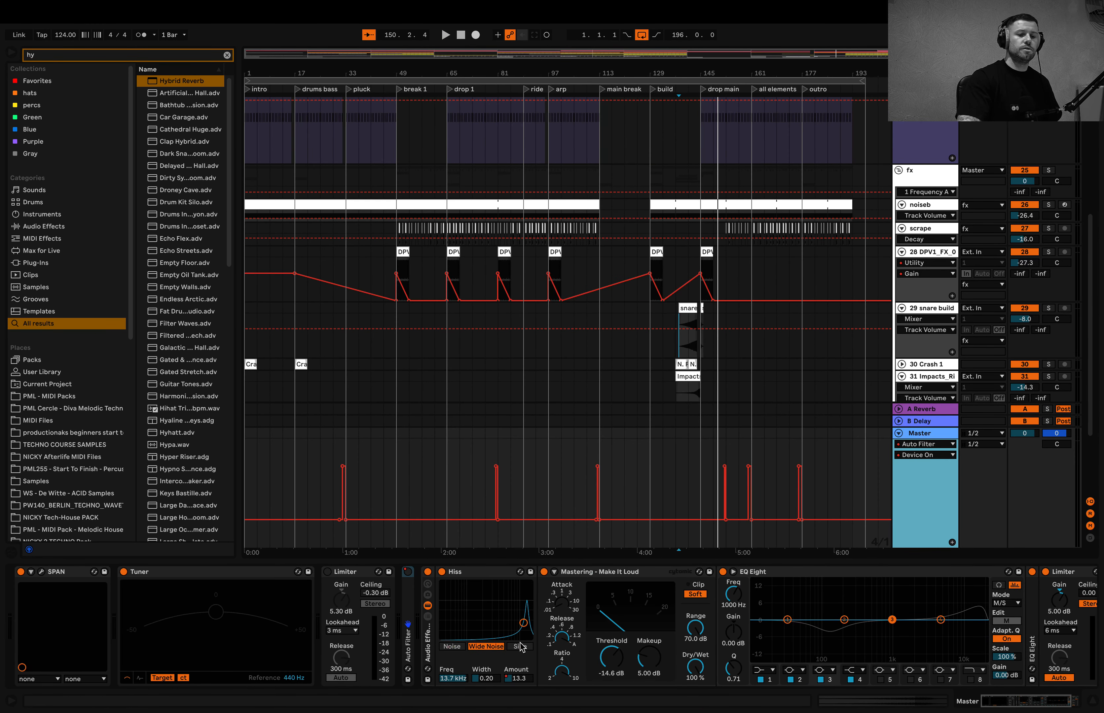
scroll(520, 645, "right", 2)
scroll(521, 644, "left", 2)
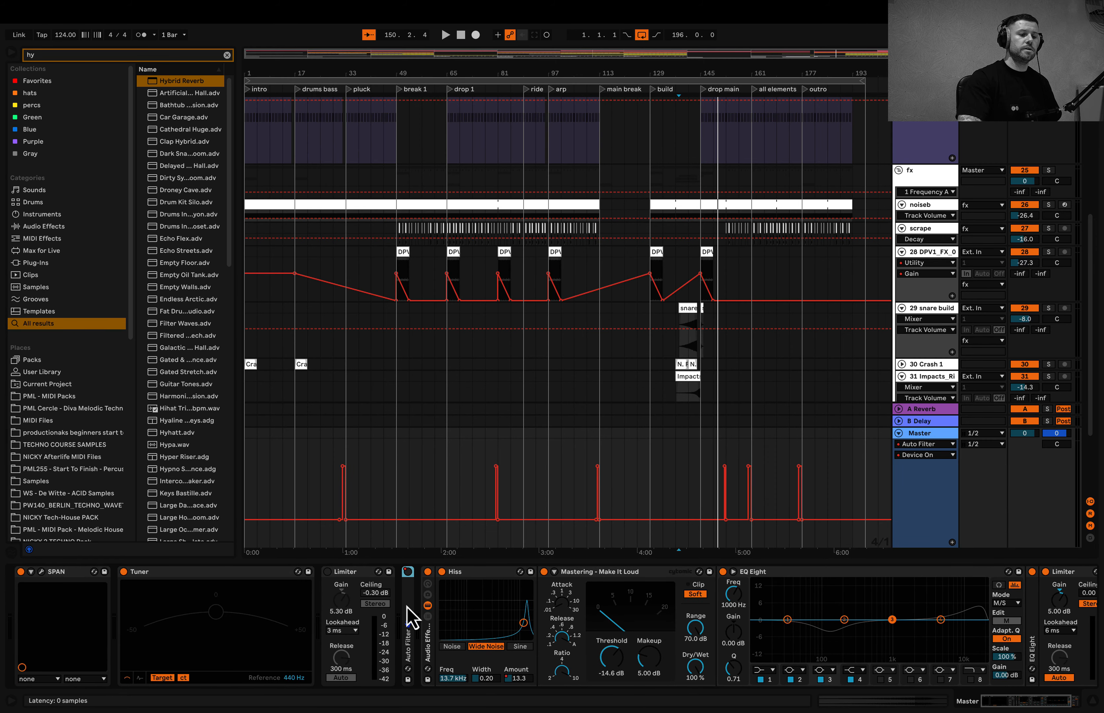
- Unfold the master Auto Filter and play its on/off automation from bar 30 into the pluck section
double_click(410, 616)
scroll(344, 497, "up", 8)
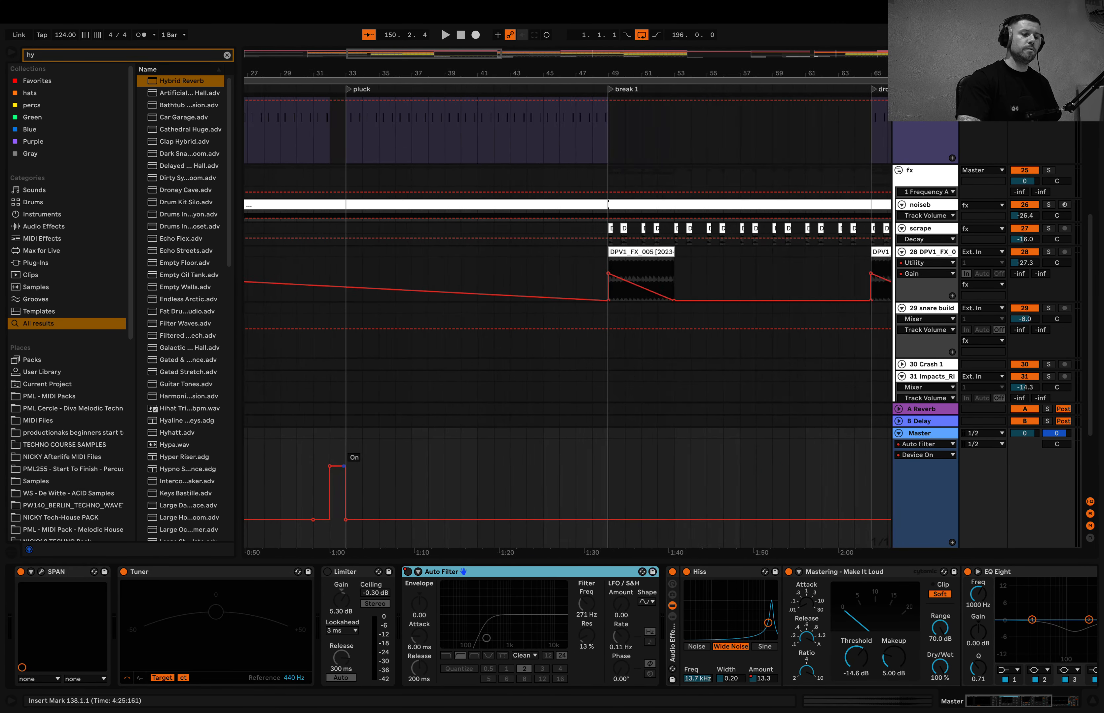
left_click(295, 494)
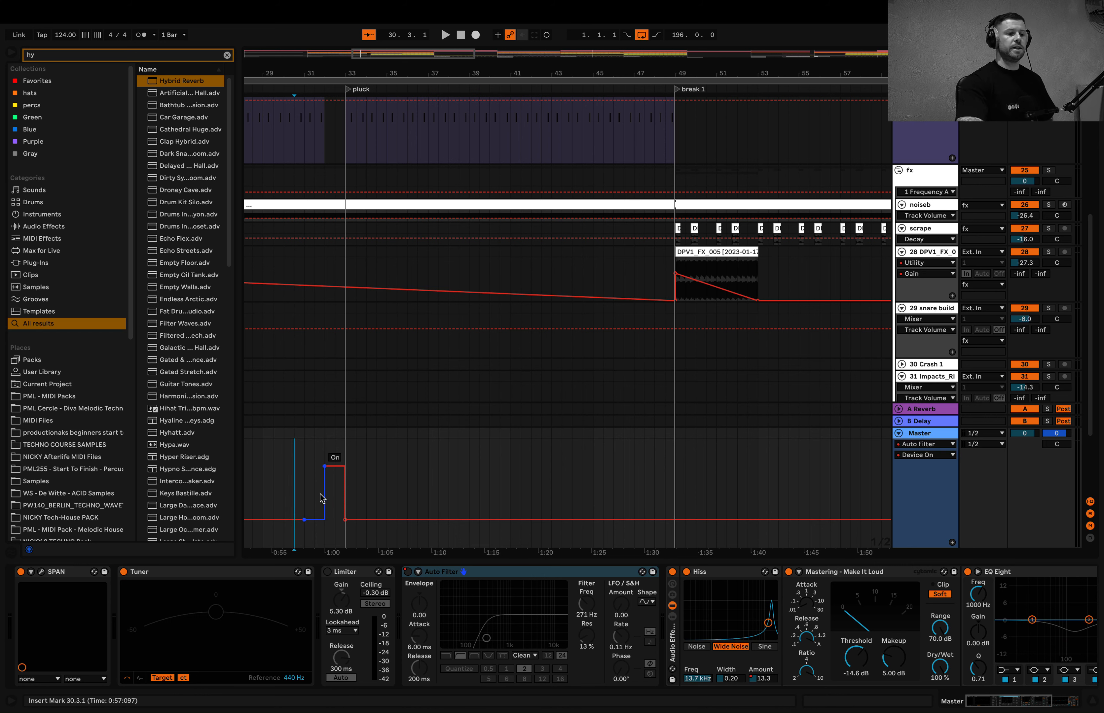
key("space")
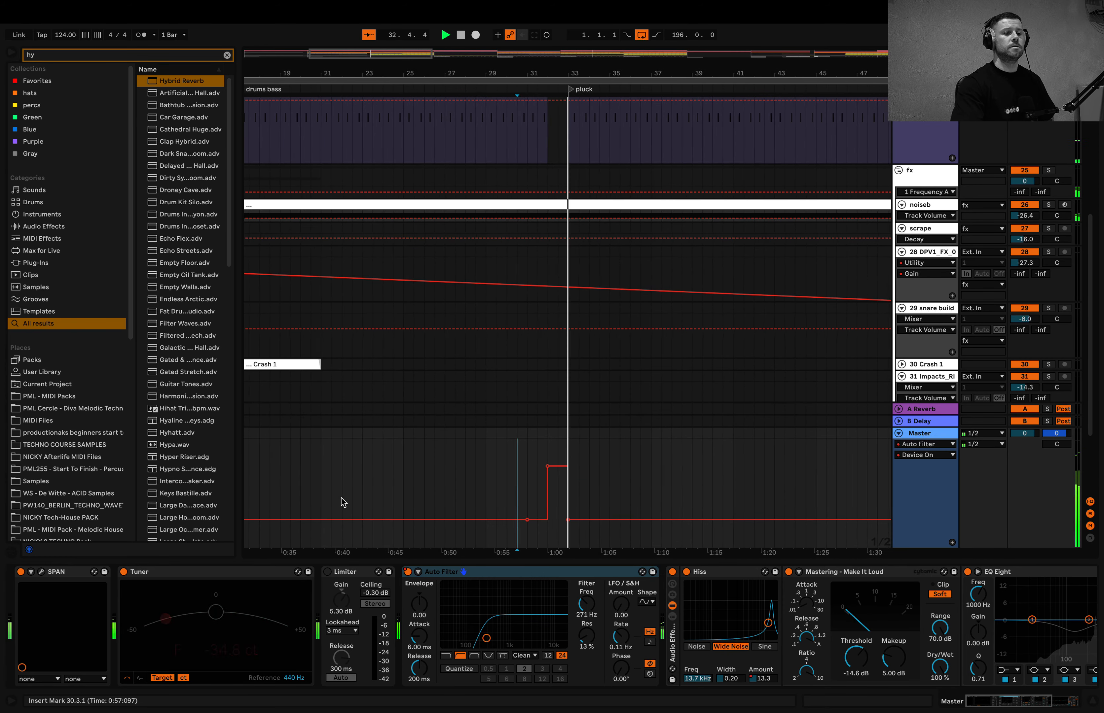
scroll(364, 491, "down", 3)
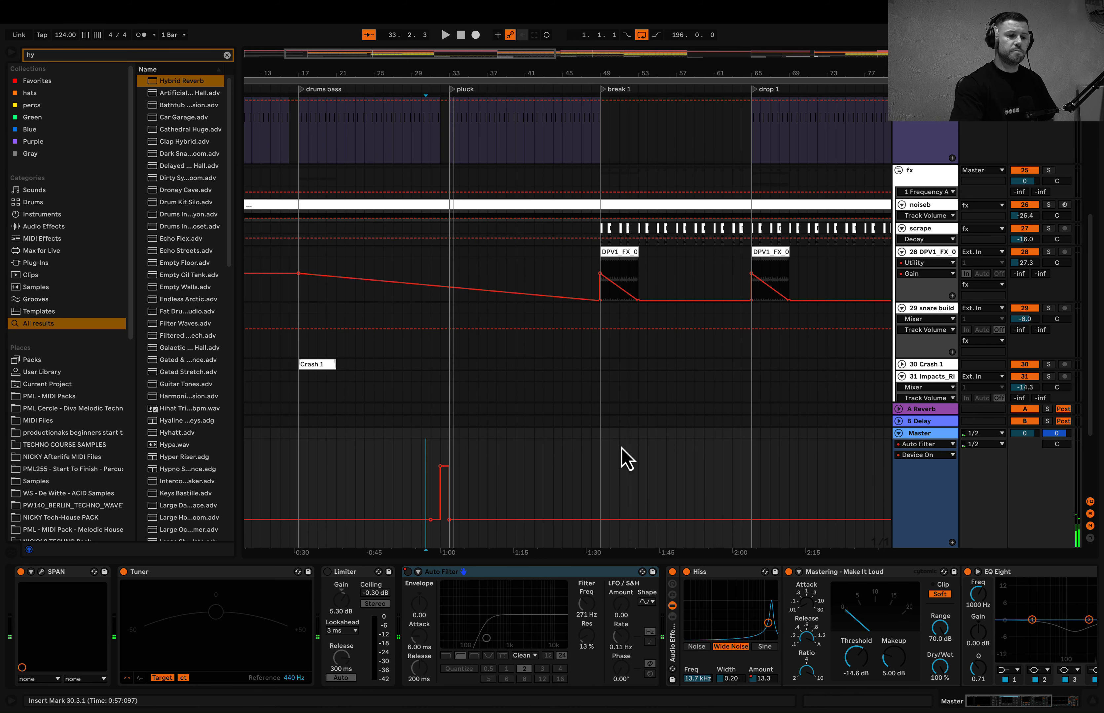
scroll(635, 438, "down", 2)
scroll(635, 443, "down", 3)
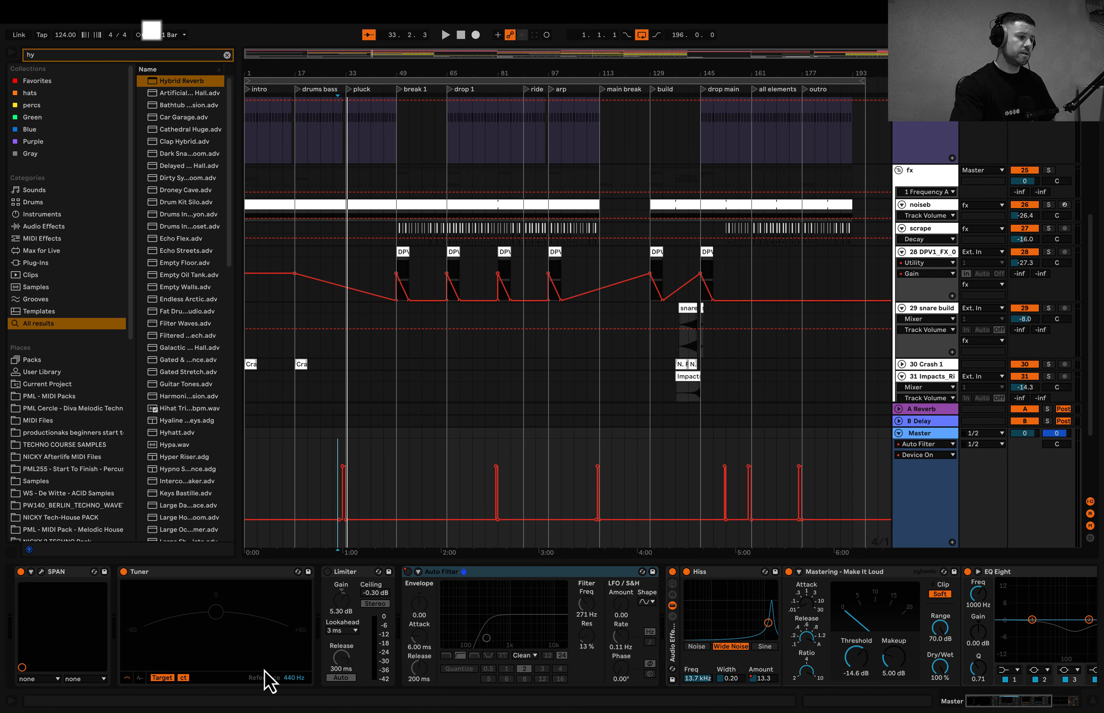
- Open the master SPAN analyzer, play the track to view its spectrum, and close the plug-in window
left_click(41, 572)
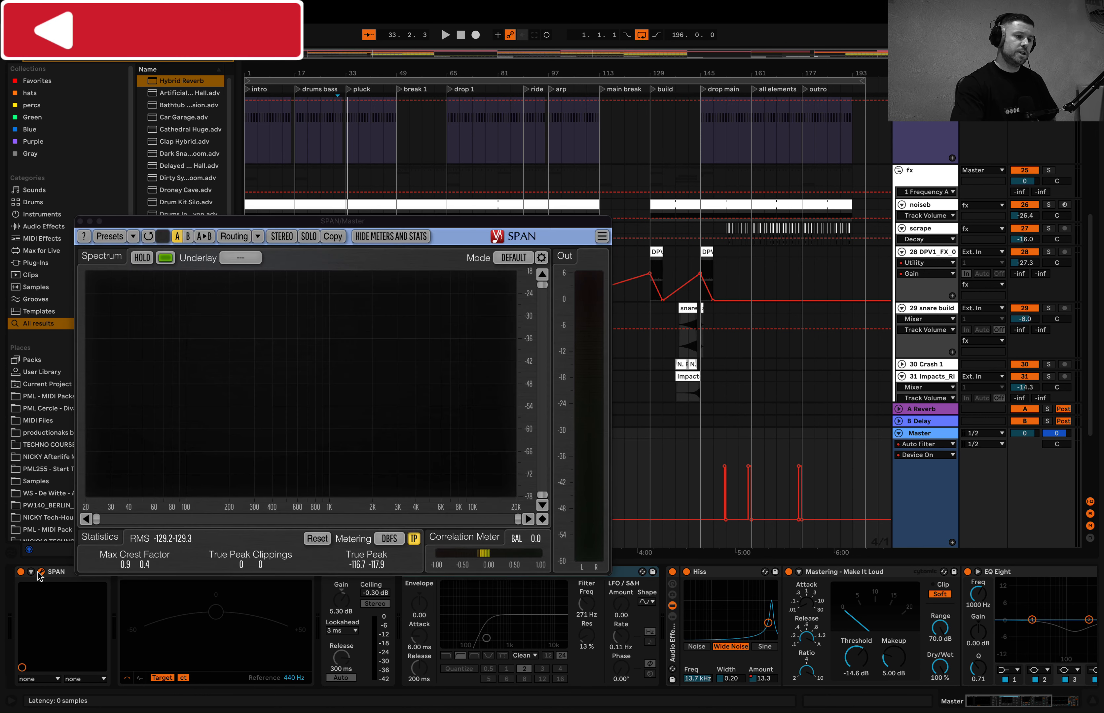
key("space")
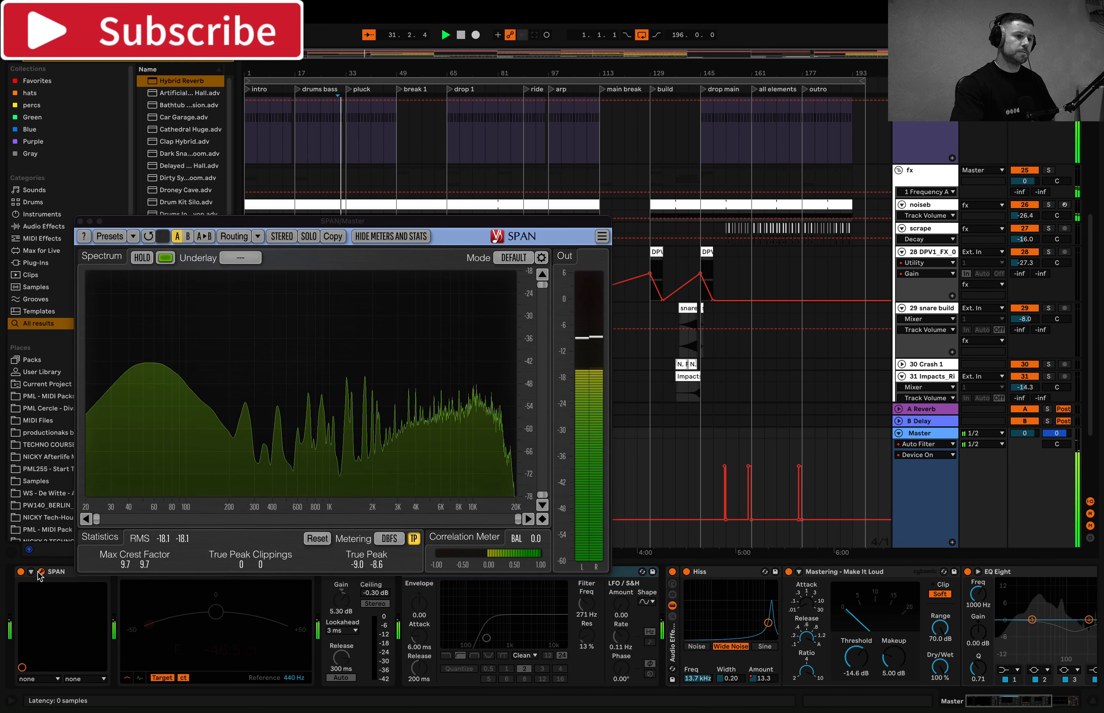
left_click(41, 572)
- Select the master Audio Effect Rack and compare playback with its Hiss device bypassed and active, leaving Hiss on
scroll(489, 640, "right", 10)
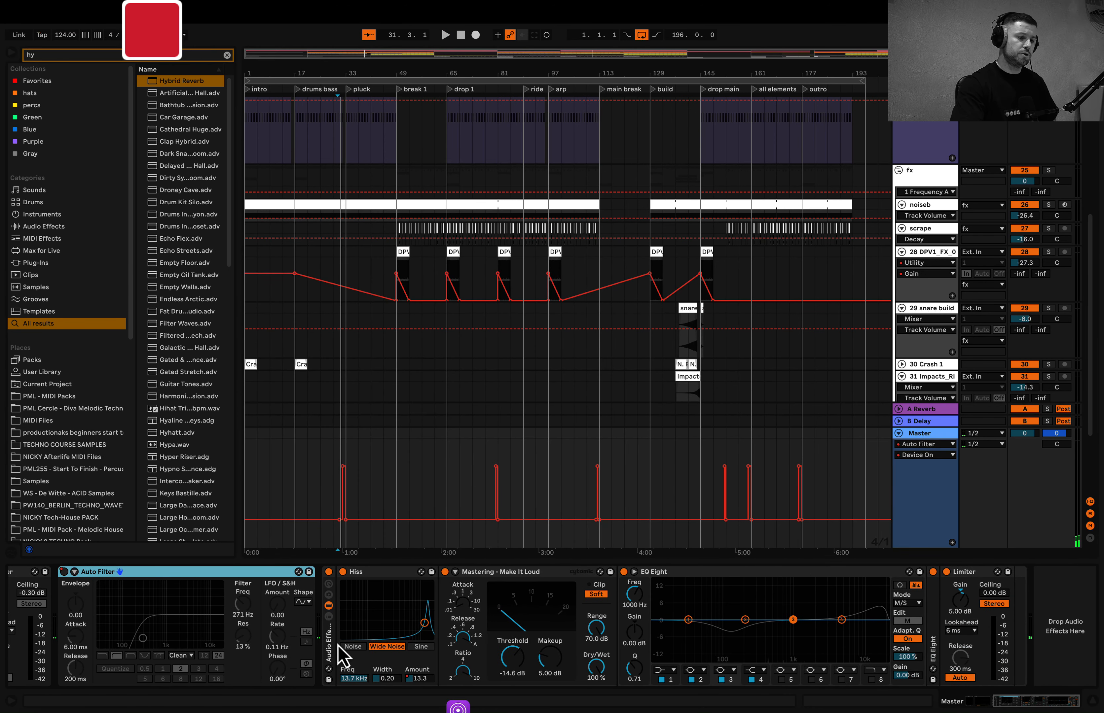
left_click(326, 653)
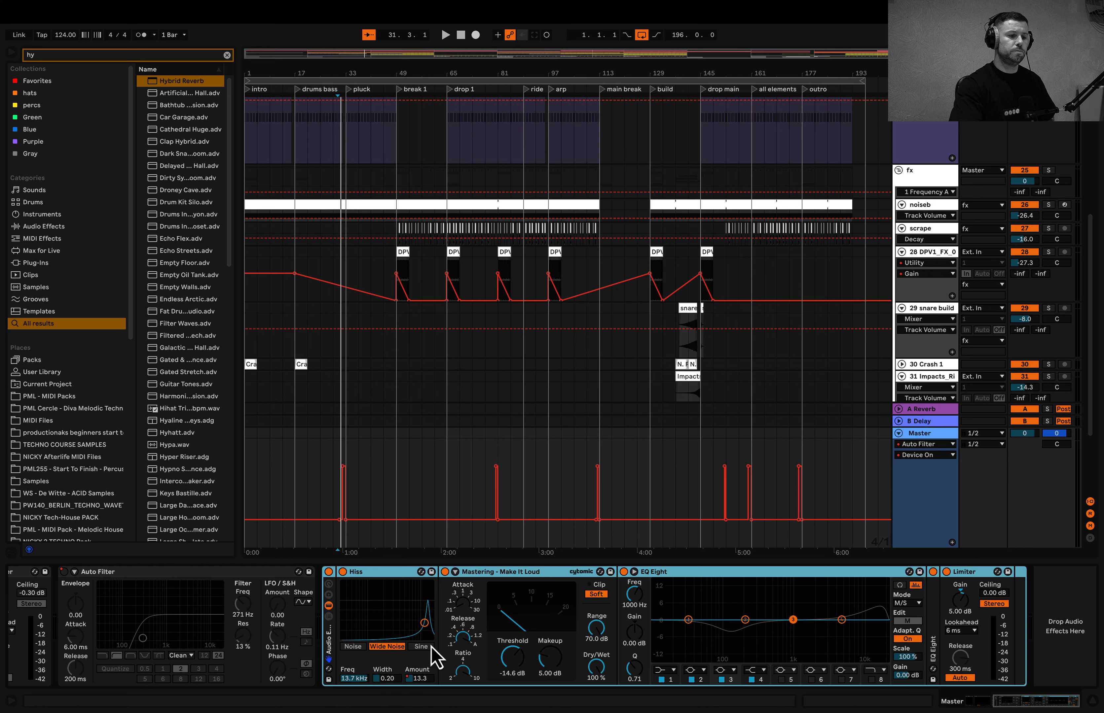
left_click(342, 572)
key("space")
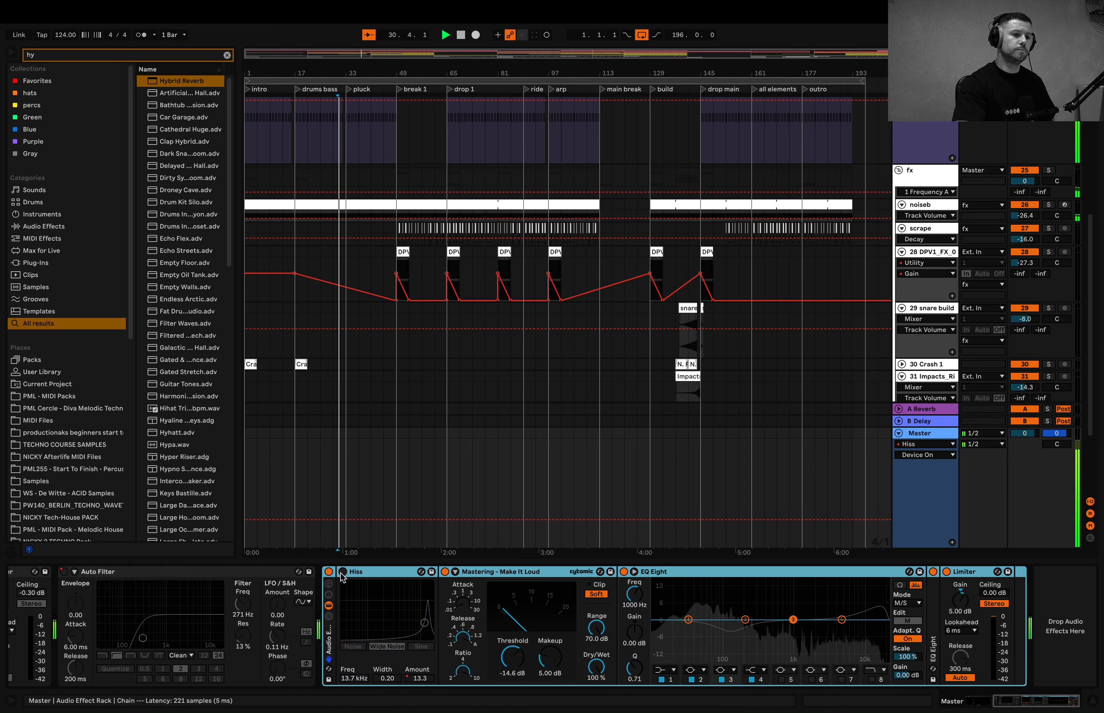
left_click(343, 572)
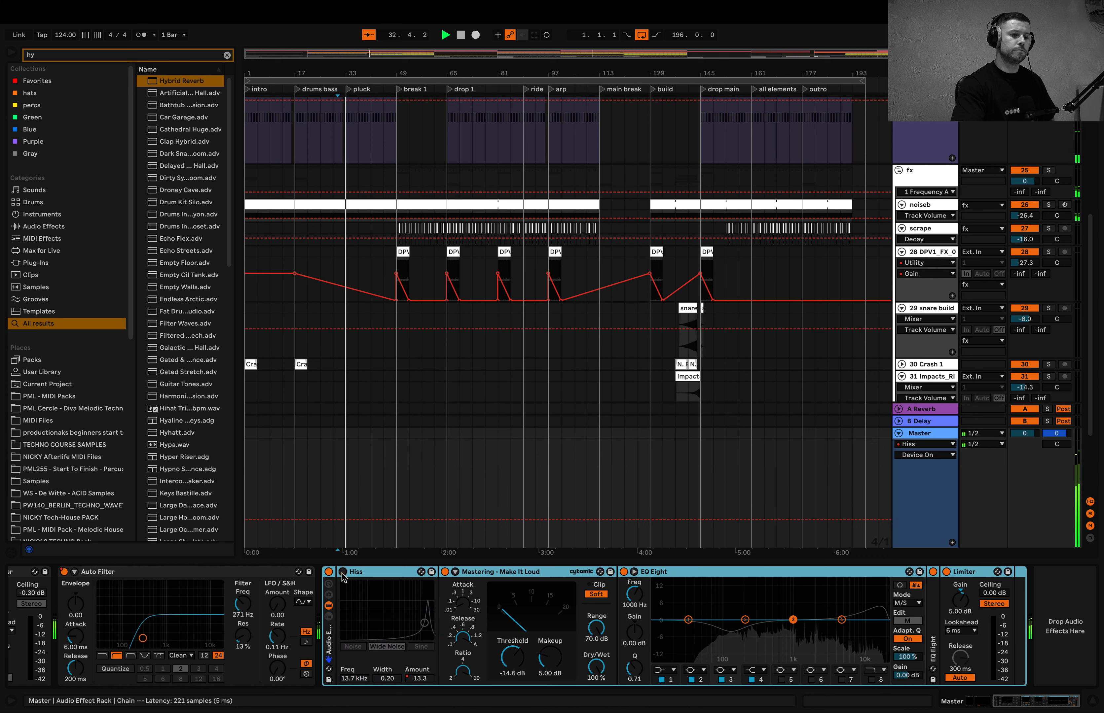
left_click(343, 572)
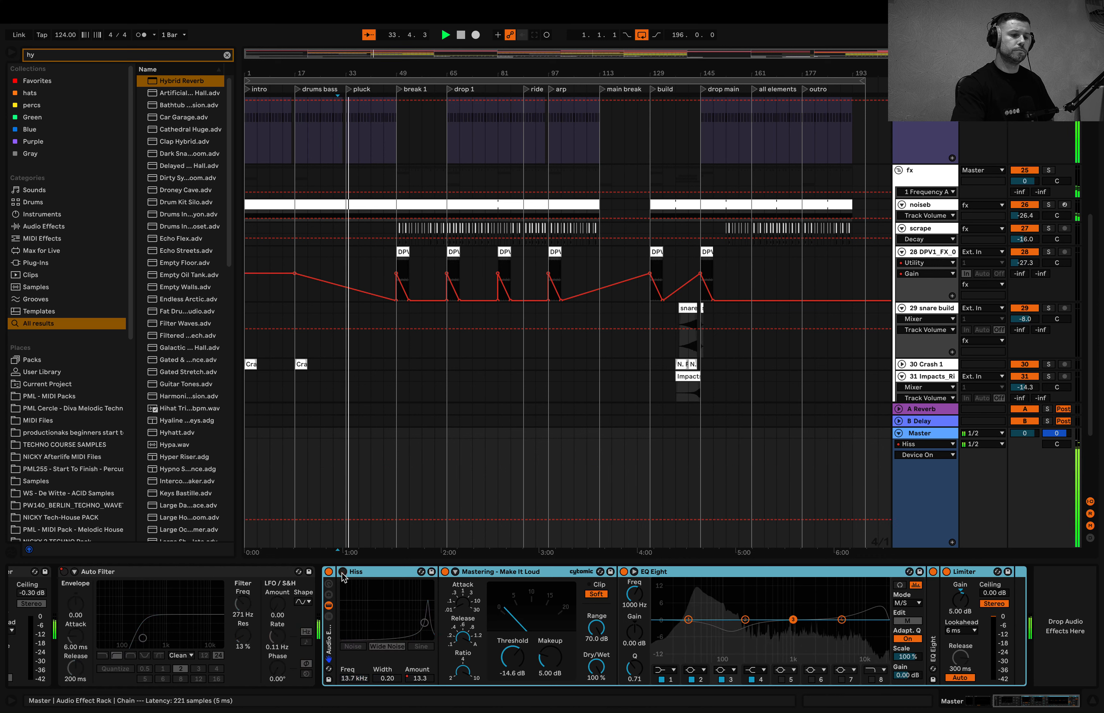
left_click(343, 572)
key("space")
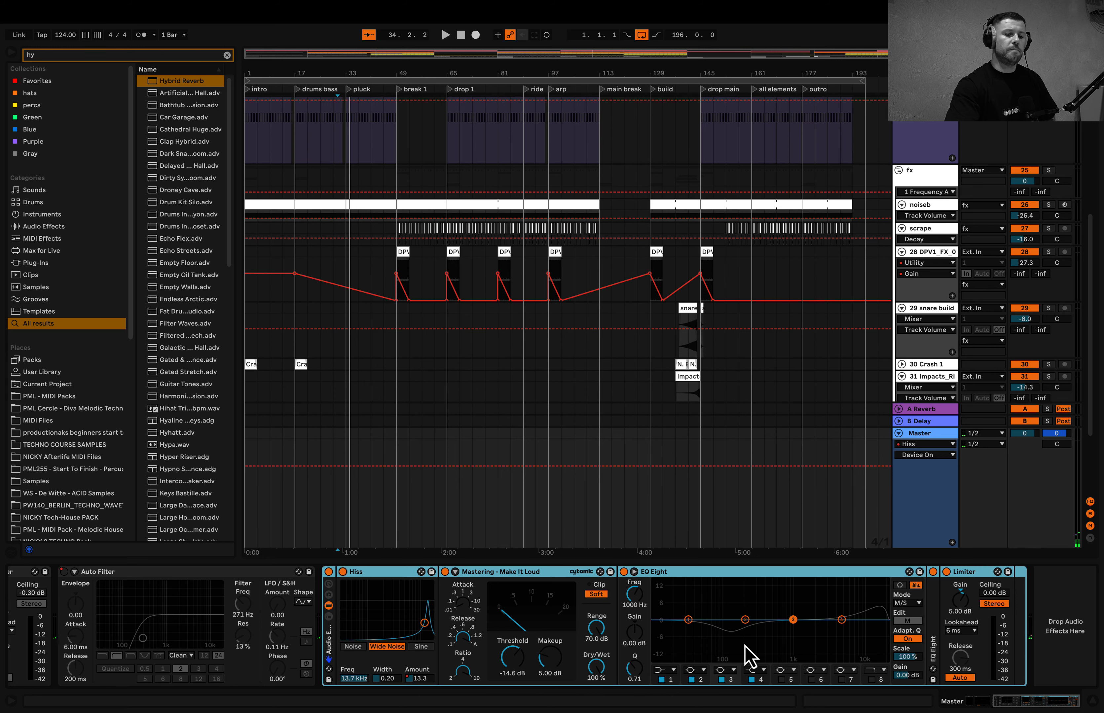
- Unfold the master's second EQ Eight to examine its low cut, and collapse the device view
double_click(934, 642)
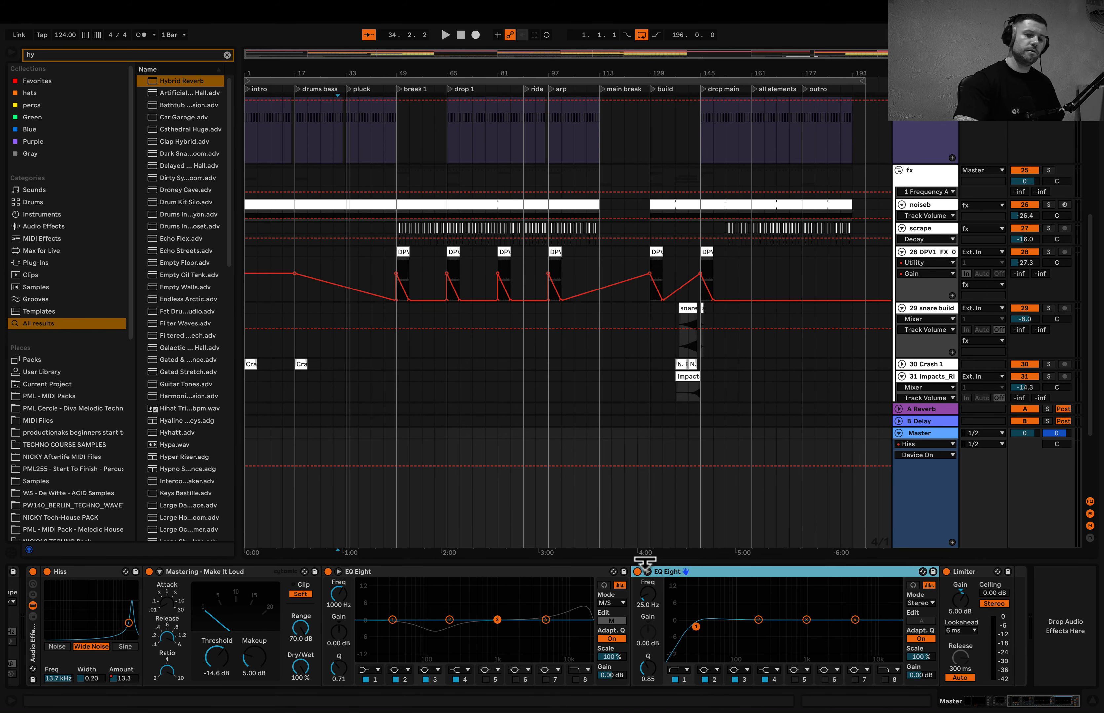
left_click_drag(645, 563, 627, 686)
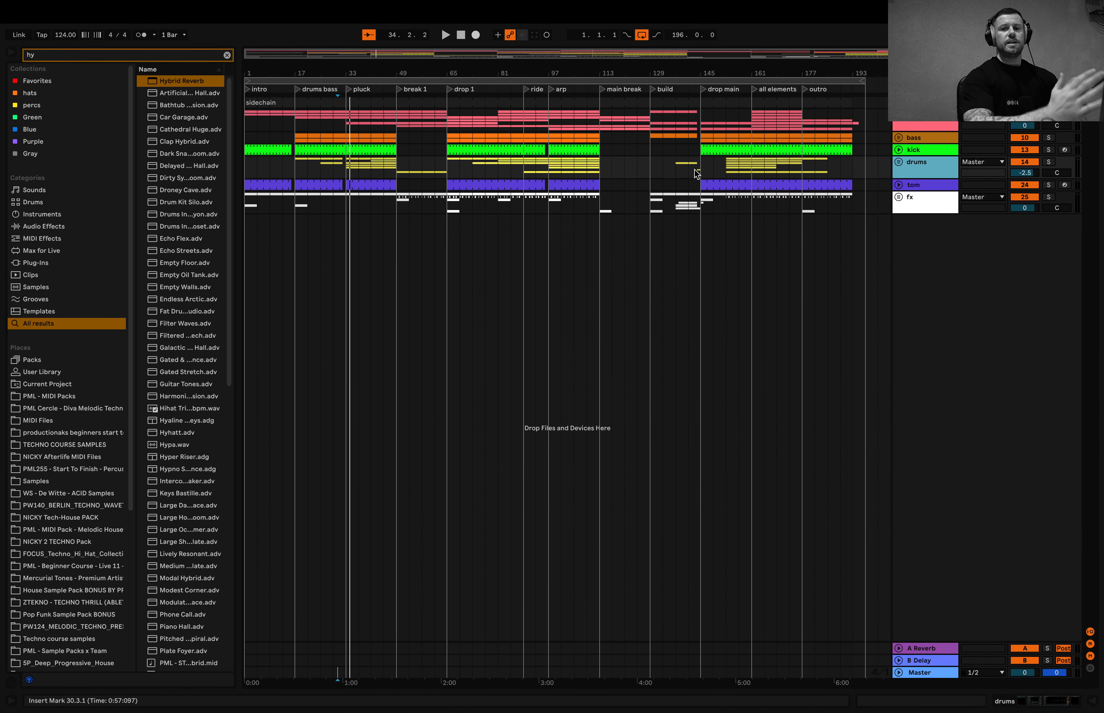